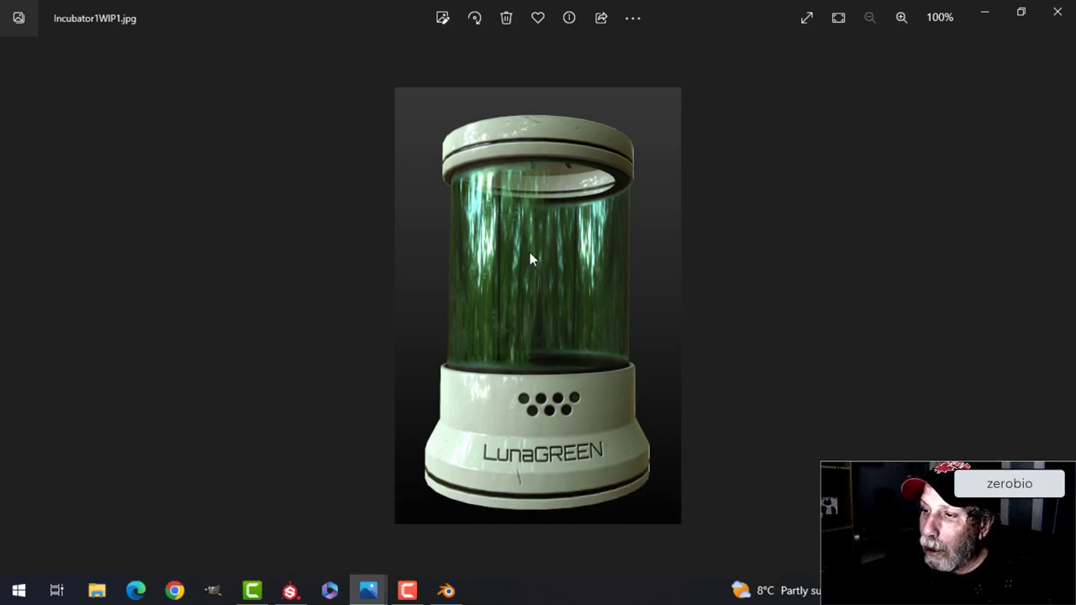
Look at the second incubator reference image, return to the first one and switch to Blender.
left_click(1062, 307)
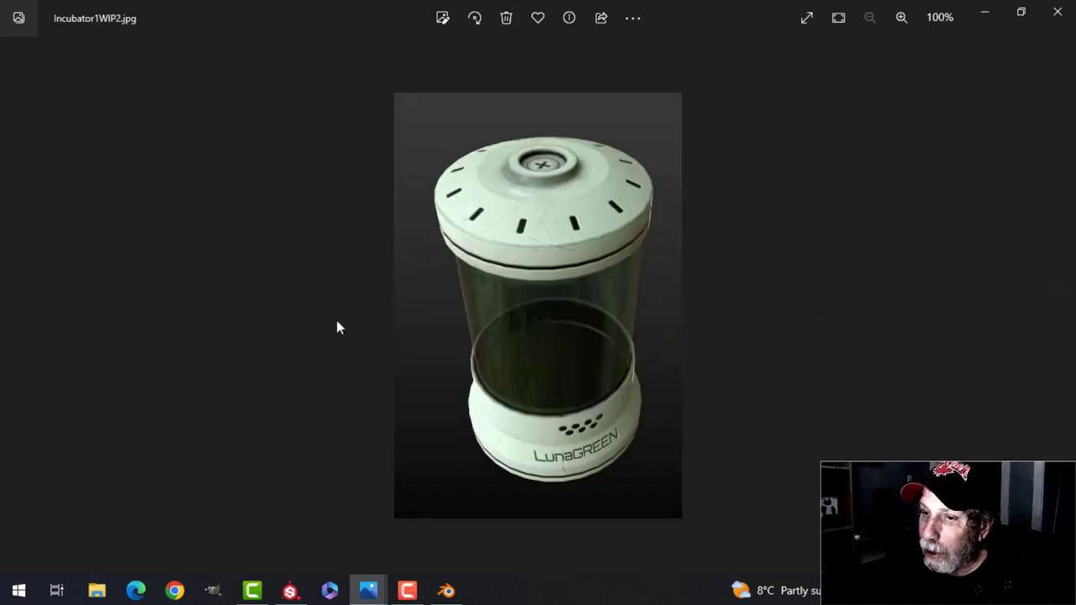
left_click(14, 306)
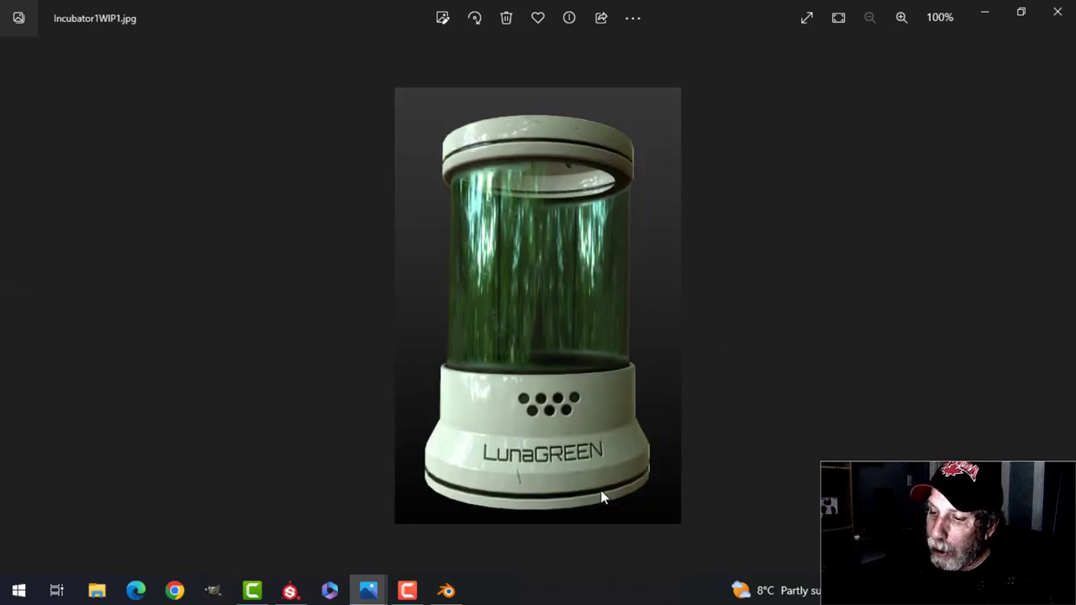
left_click(446, 591)
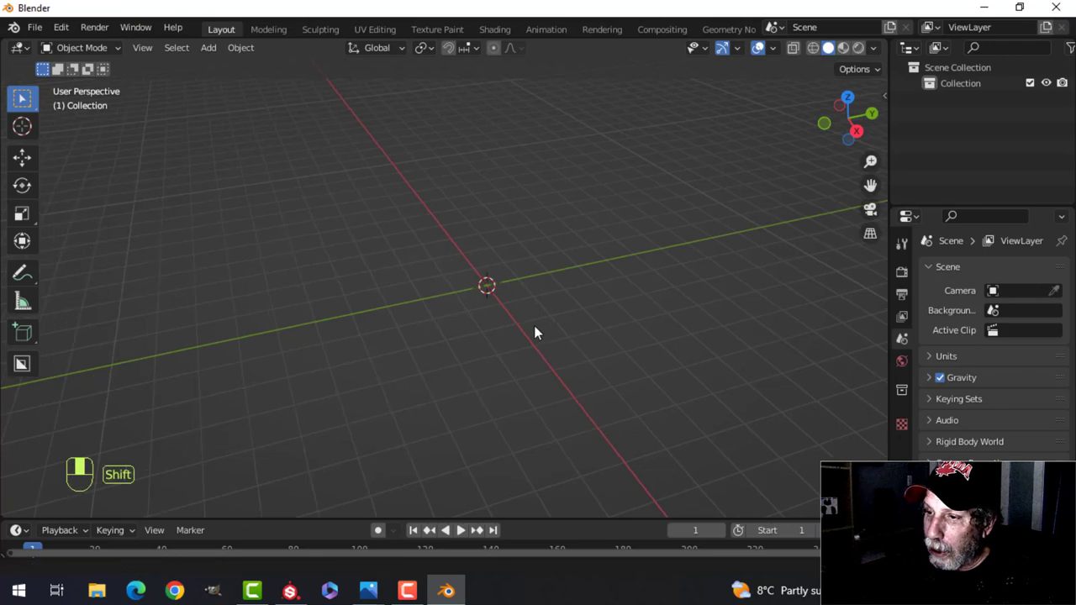
Add a mesh circle with 32 vertices and a 1 m radius, and open it in Edit Mode.
key("shift+a")
mouse_move(520, 254)
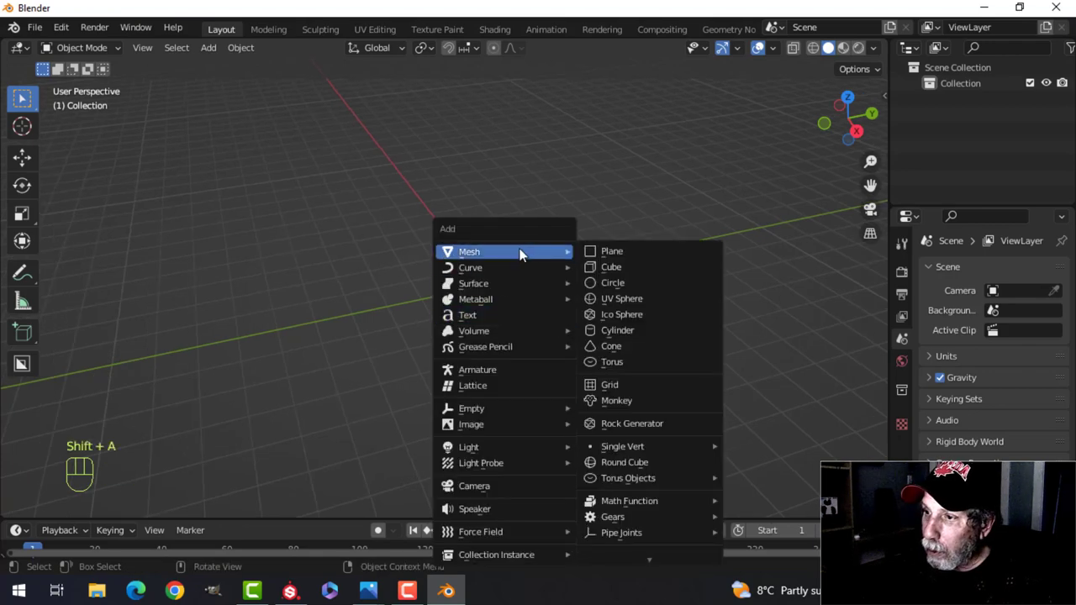
left_click(617, 282)
left_click(84, 504)
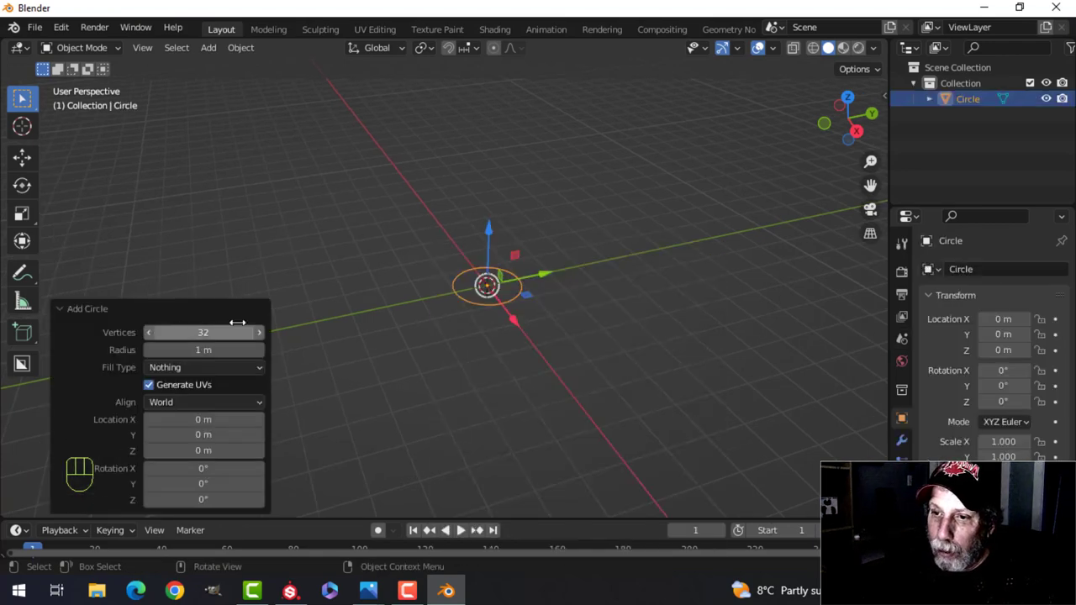
left_click(188, 310)
key("Tab")
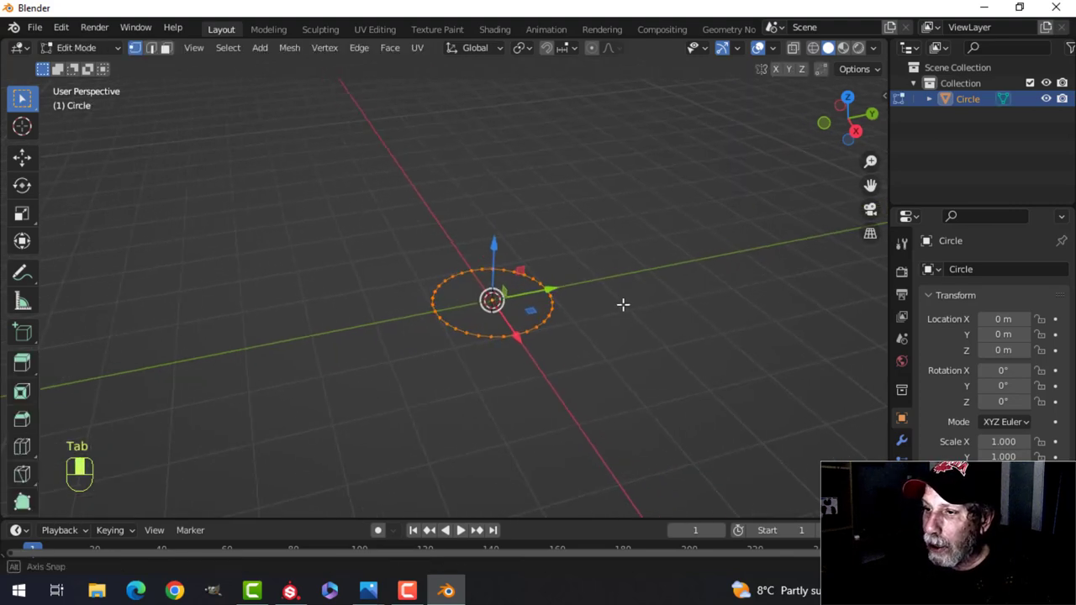
In the front view, extrude the whole circle straight up along Z to form the lower wall of the incubator base.
key("KP_1")
scroll(611, 288, "up", 3)
mouse_move(611, 287)
middle_mouse_down("shift")
mouse_move(638, 303)
mouse_move(629, 288)
middle_mouse_up("shift")
scroll(679, 289, "up", 1)
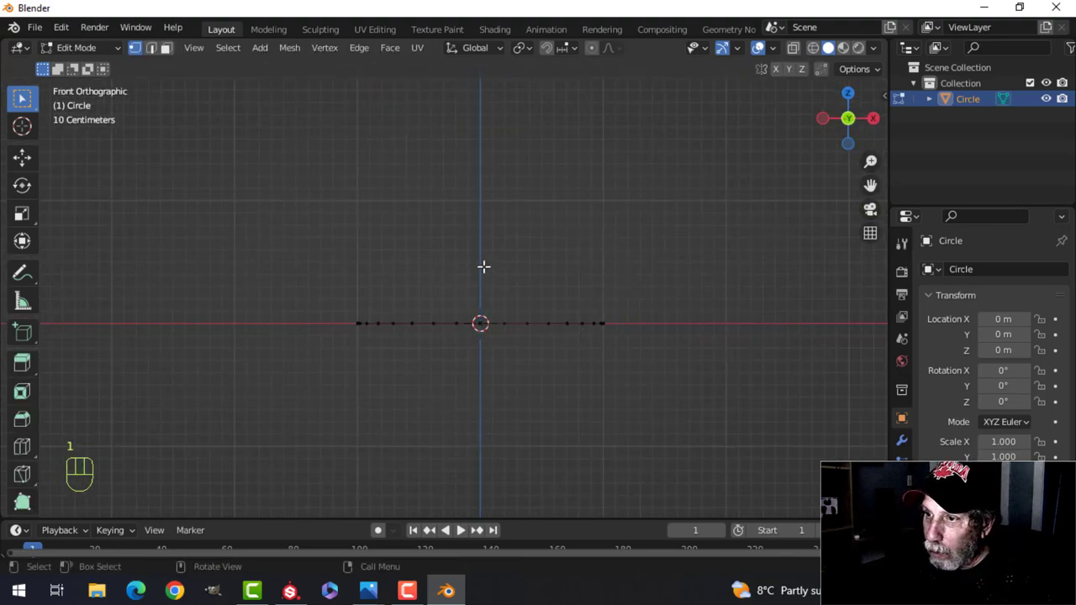
key("ctrl+z")
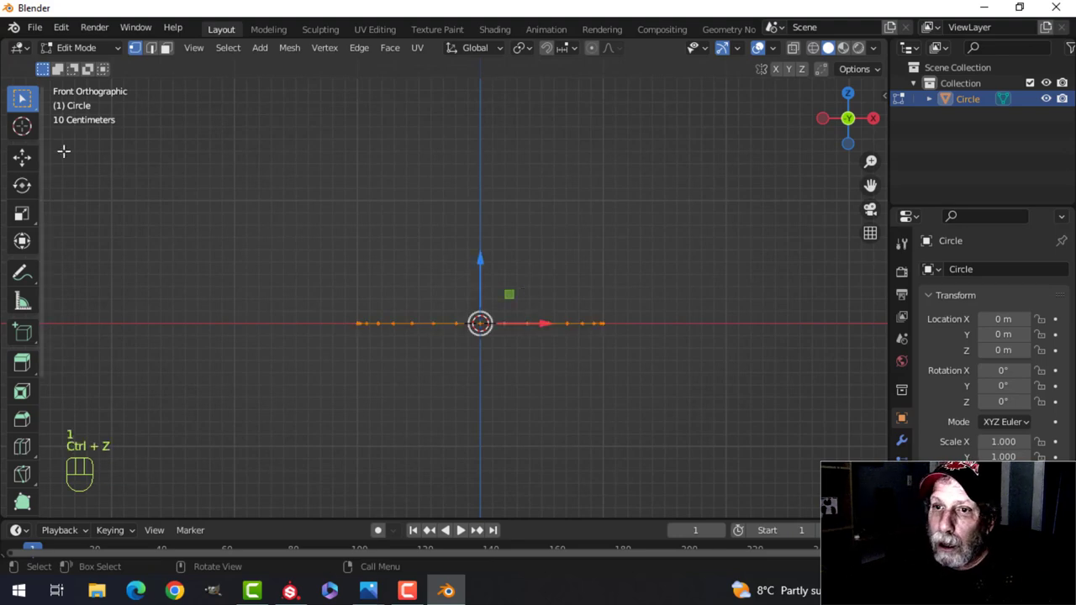
left_click(23, 157)
left_click_drag(488, 259, 498, 236)
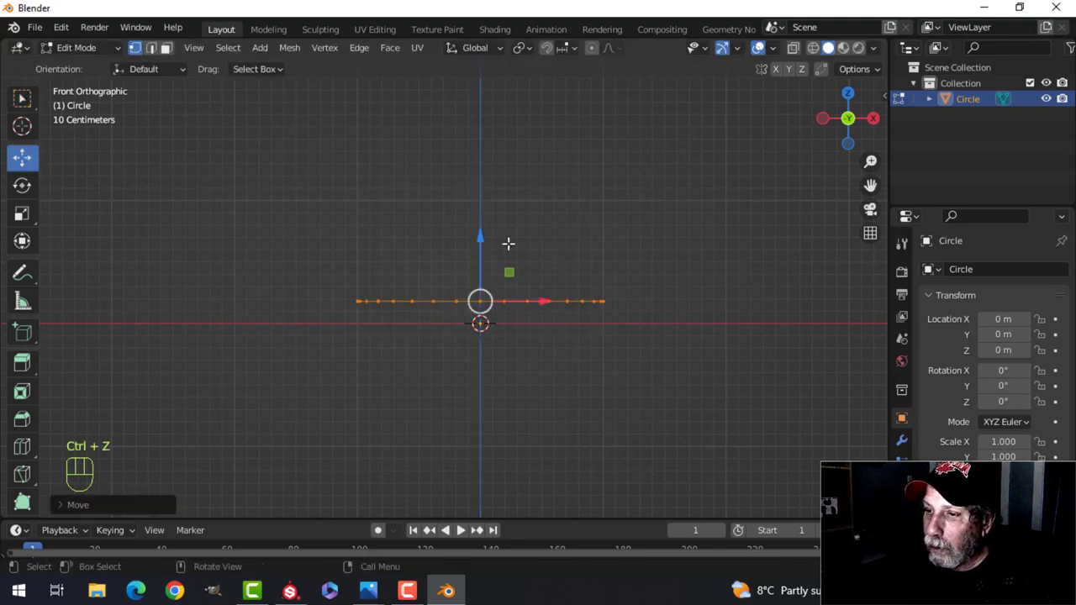
key("ctrl+z")
key("e")
left_click(594, 277)
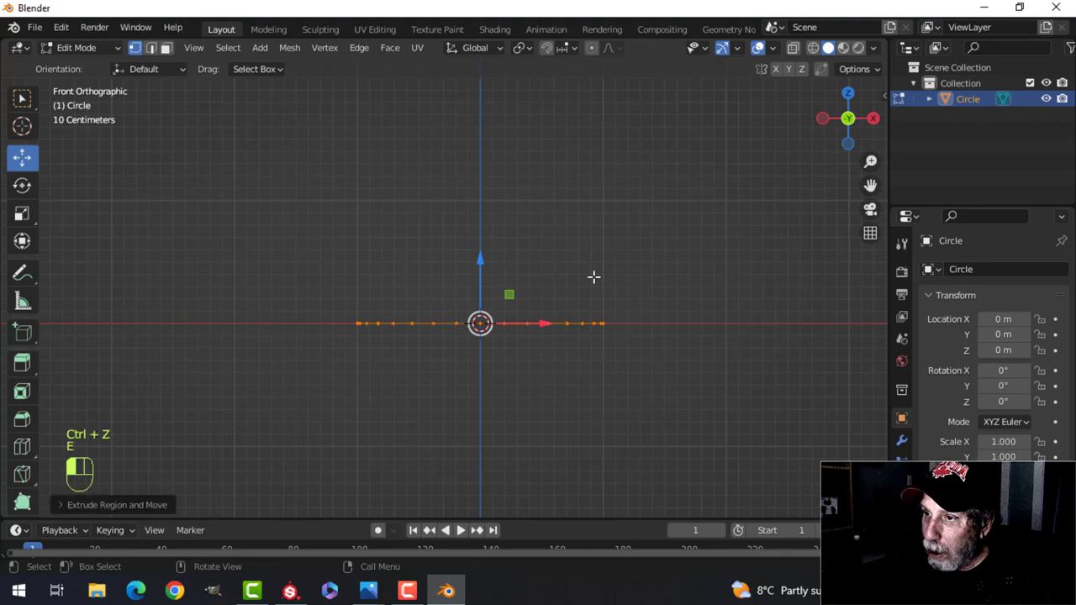
left_click_drag(478, 264, 477, 231)
Check the references, raise the wall's upper ring, and extrude it upward with an inward scale to form a sloped shoulder.
mouse_move(380, 596)
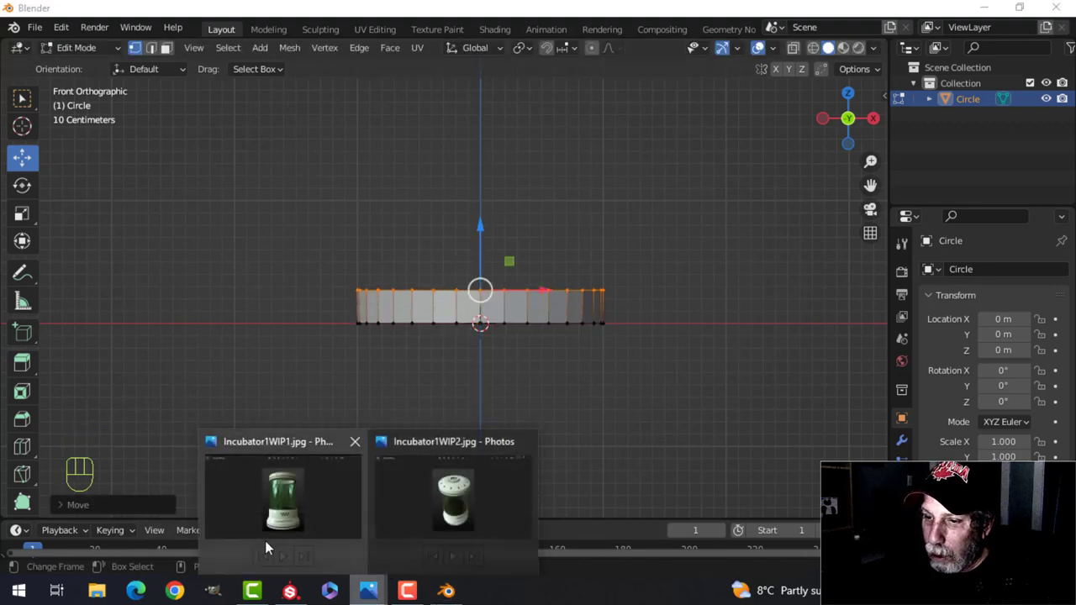
mouse_move(272, 527)
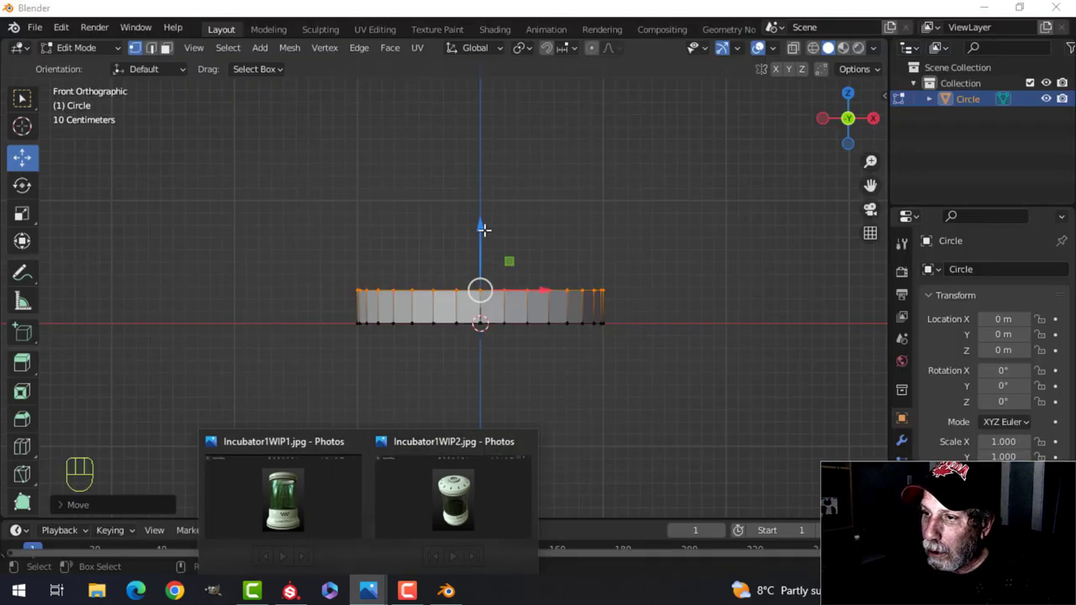
left_click_drag(483, 229, 484, 183)
key("s")
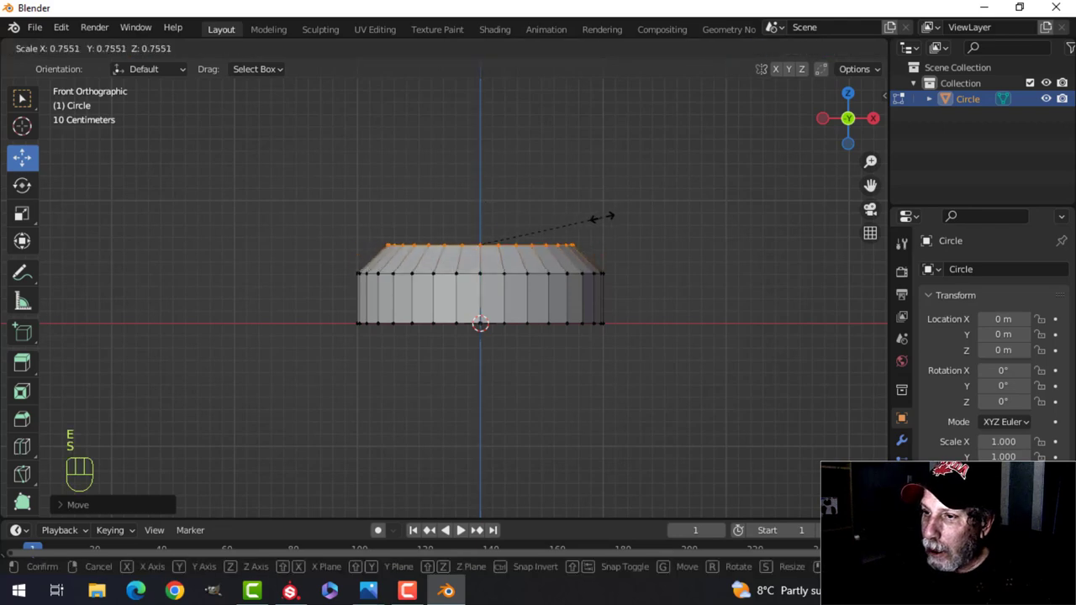
left_click(605, 217)
middle_click_drag(536, 216, 537, 247, "shift")
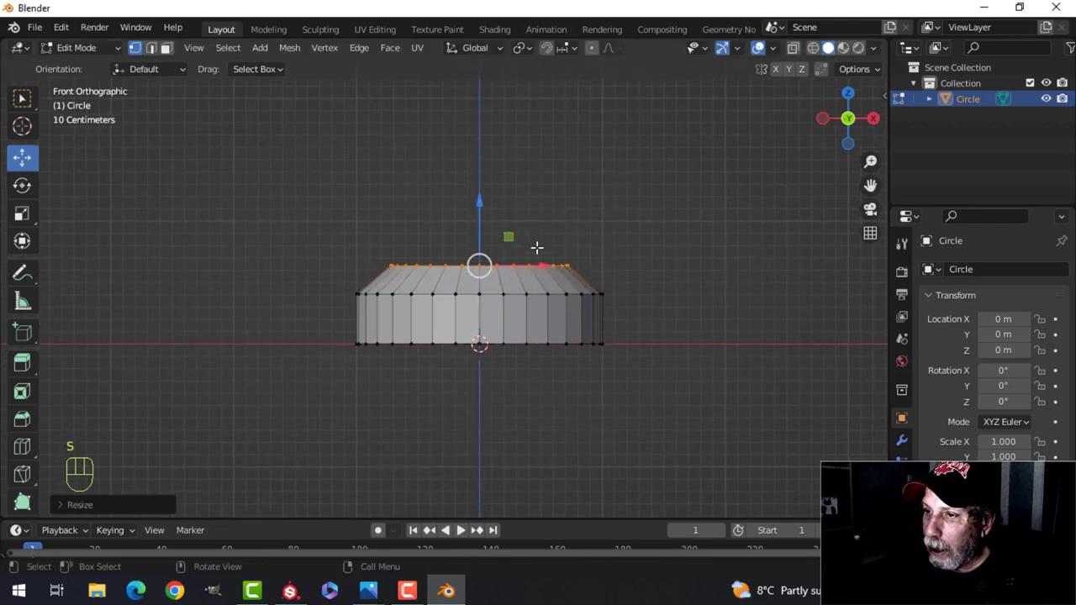
Extrude the shoulder's upper ring straight up into a neck, and extrude its edge inward at about 0.94 scale for the rim.
left_click_drag(481, 205, 489, 172)
middle_click_drag(603, 221, 594, 245, "shift")
middle_click_drag(593, 291, 611, 340)
scroll(613, 339, "up", 2)
key("e")
key("s")
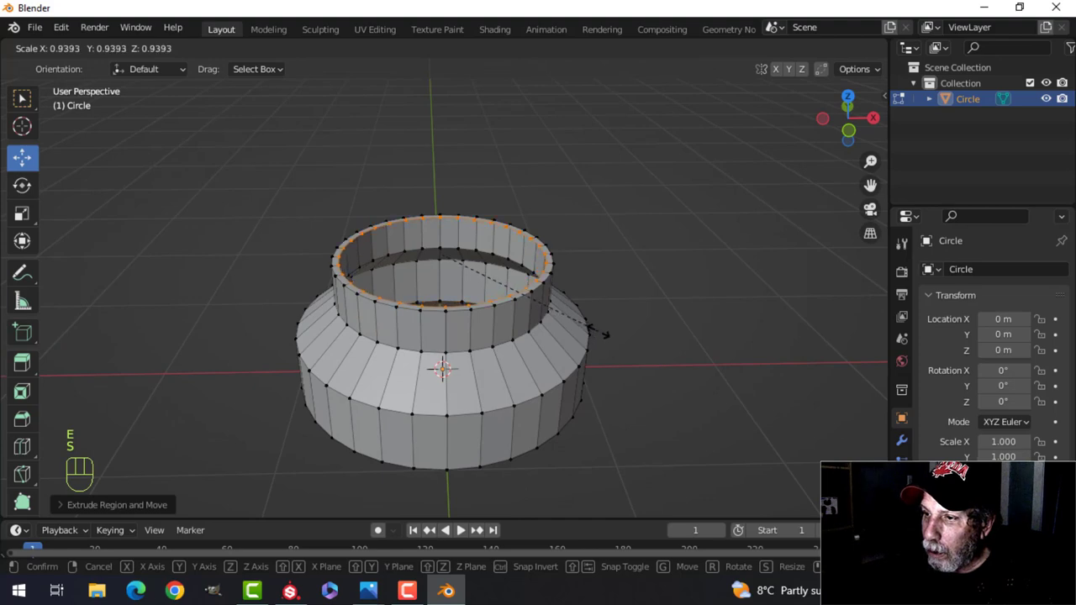
left_click(599, 332)
Extrude the rim's inner edge down inside the neck, extrude it slightly inward, and fill the opening with a face.
scroll(600, 312, "up", 3)
middle_click_drag(601, 312, 550, 312, "shift")
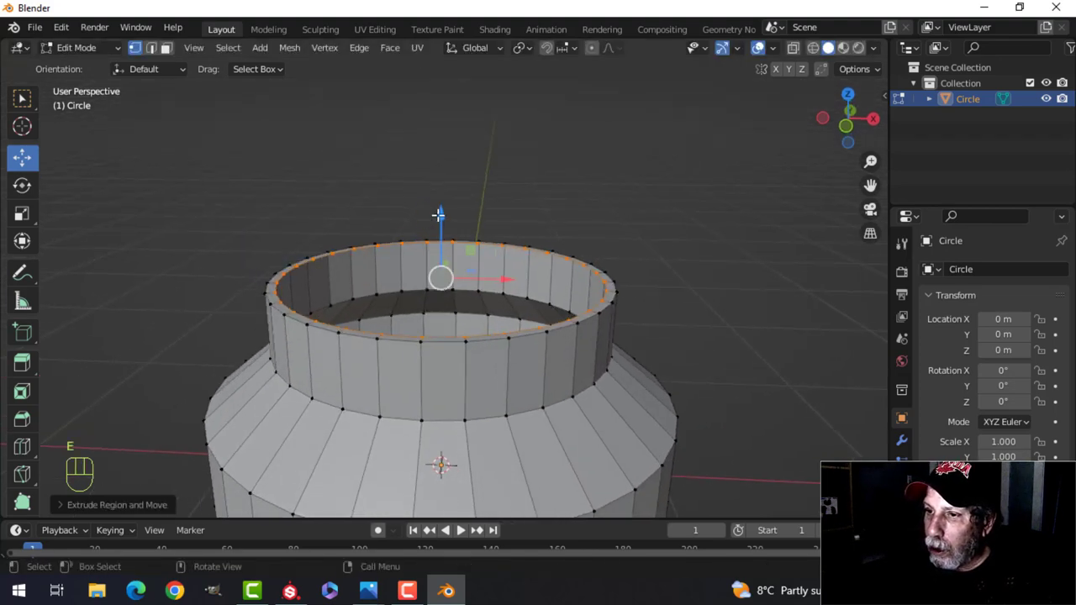
left_click_drag(438, 215, 445, 278)
key("e")
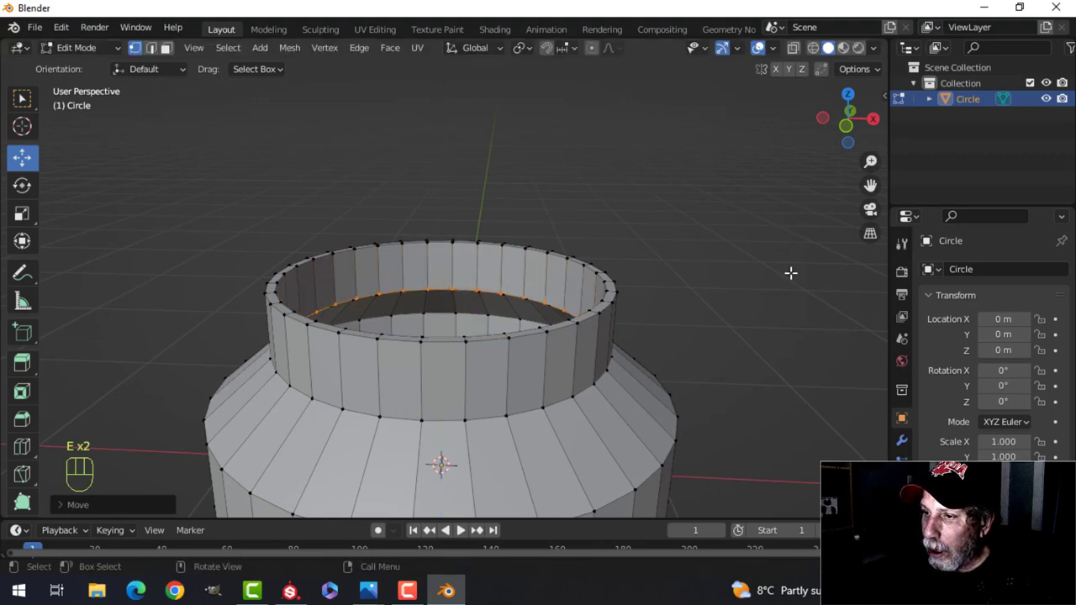
right_click(791, 272)
key("s")
left_click(731, 279)
key("f")
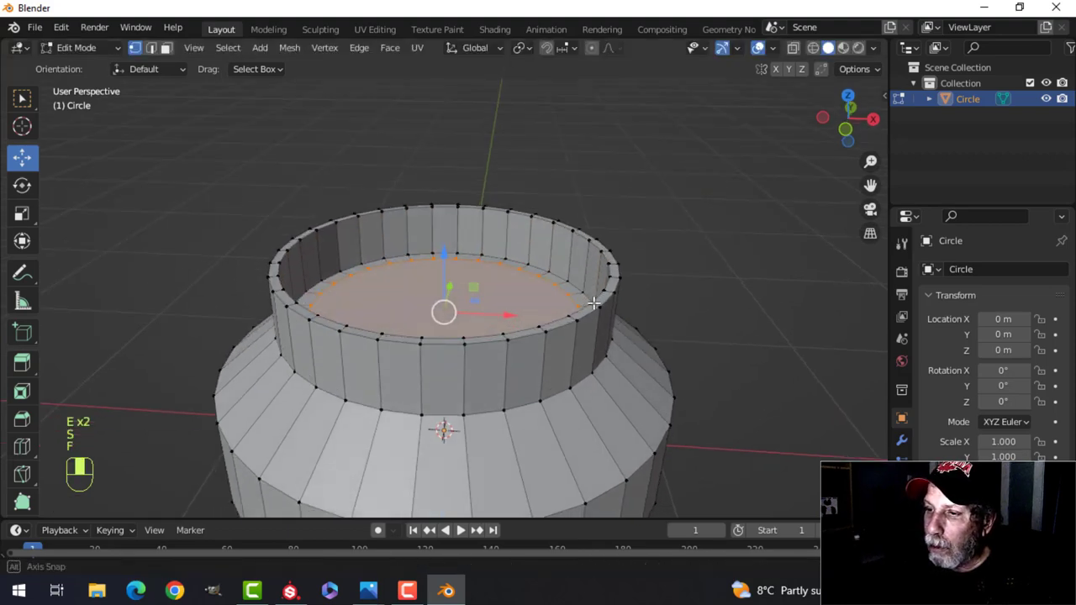
Bevel the inner and outer edge loops of the neck's rim with two segments, about 0.007 m wide.
middle_click_drag(361, 277, 357, 299)
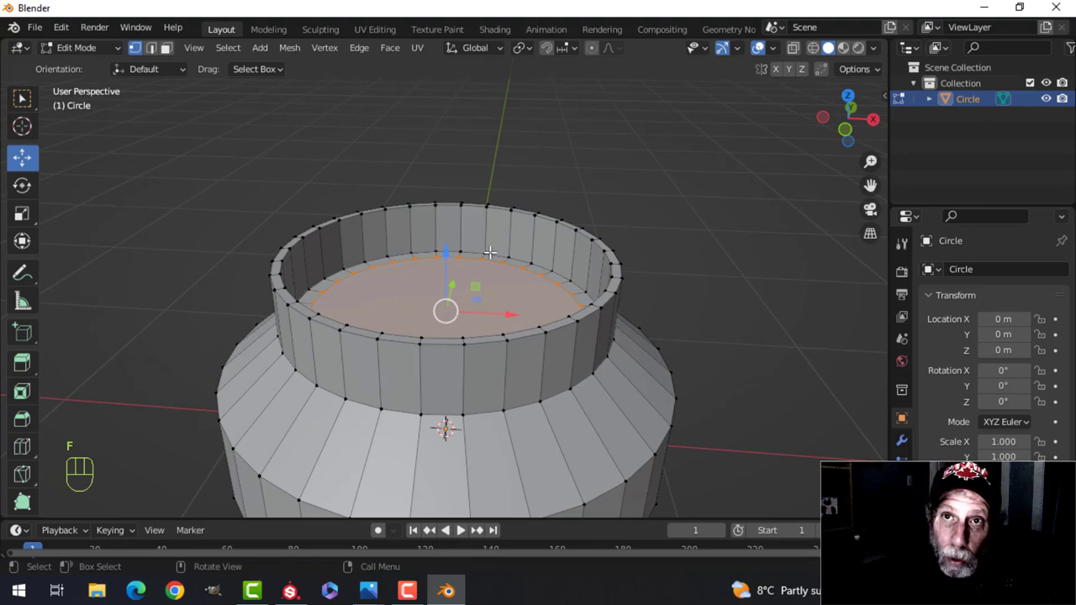
middle_click_drag(579, 367, 557, 341)
key("2")
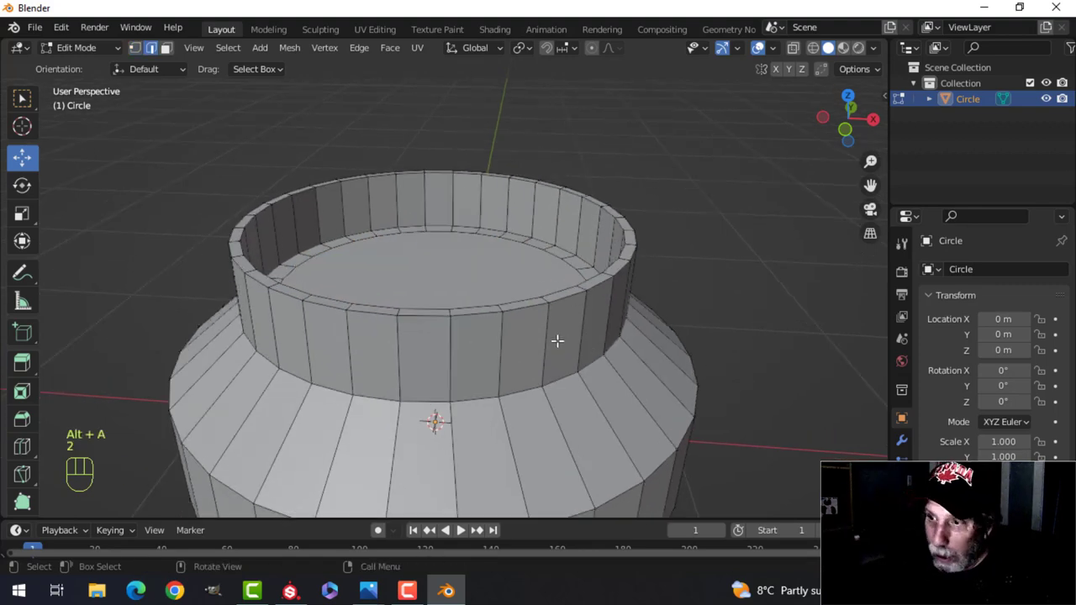
left_click(525, 302, "alt+shift")
left_click(527, 301, "alt+shift")
scroll(624, 317, "up", 1)
middle_click_drag(624, 317, 569, 292)
scroll(583, 307, "up", 2)
scroll(569, 292, "up", 1)
key("ctrl+b")
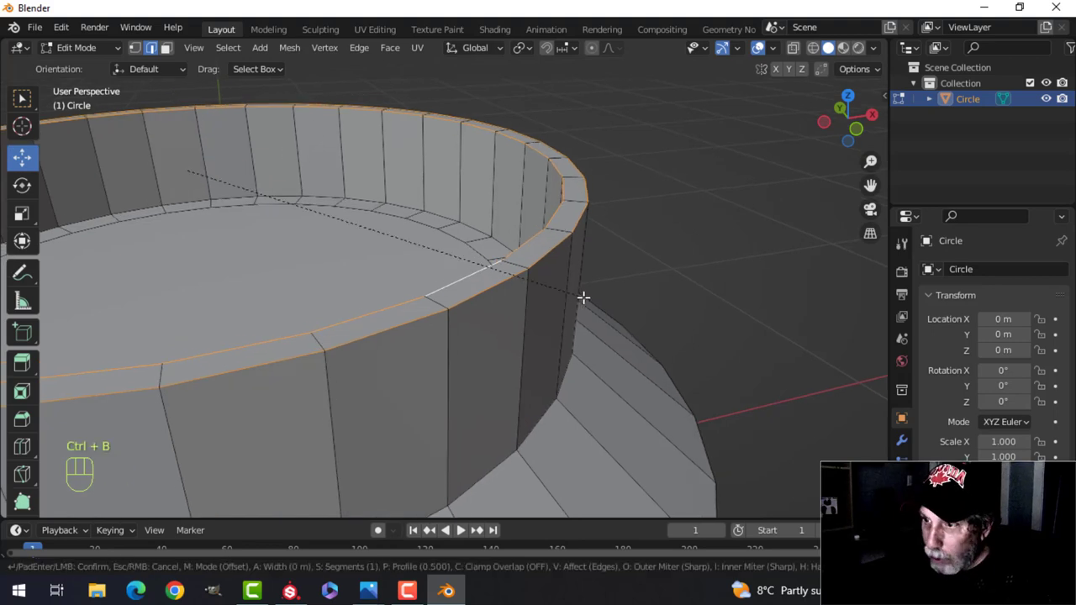
scroll(611, 319, "up", 1)
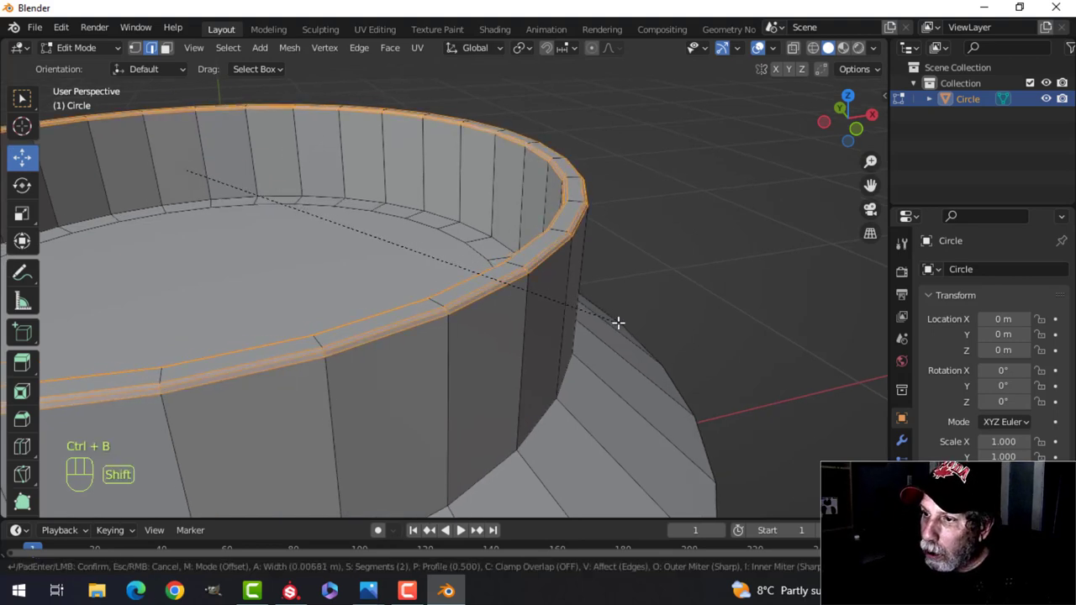
left_click(613, 322)
Add a loop cut around the inner wall of the neck, slid down close to the recessed floor.
scroll(594, 317, "down", 2)
key("alt+a")
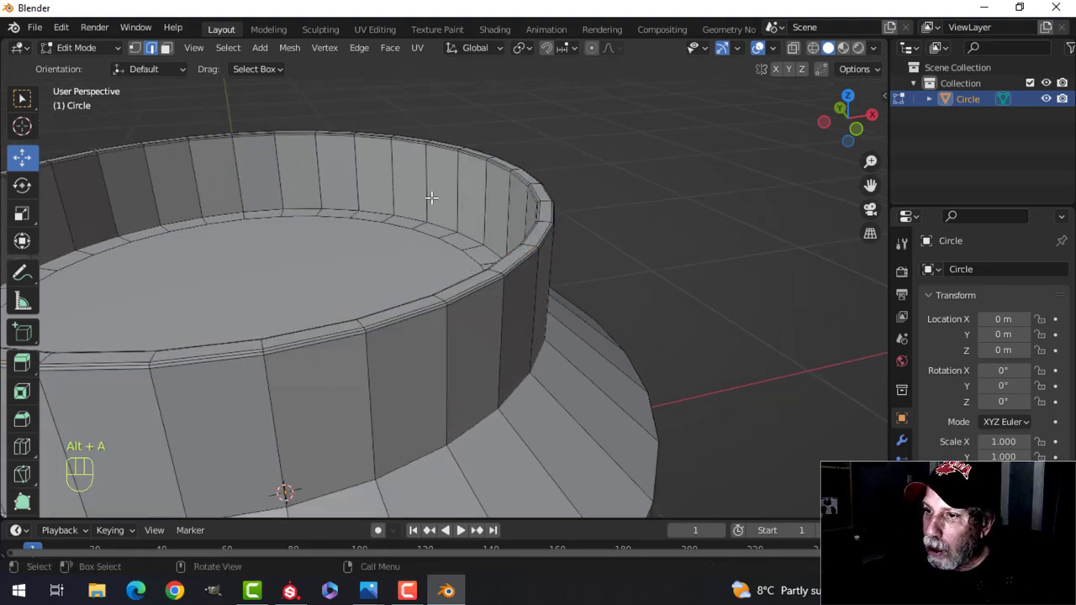
key("ctrl+r")
left_click(434, 199)
left_click(438, 215)
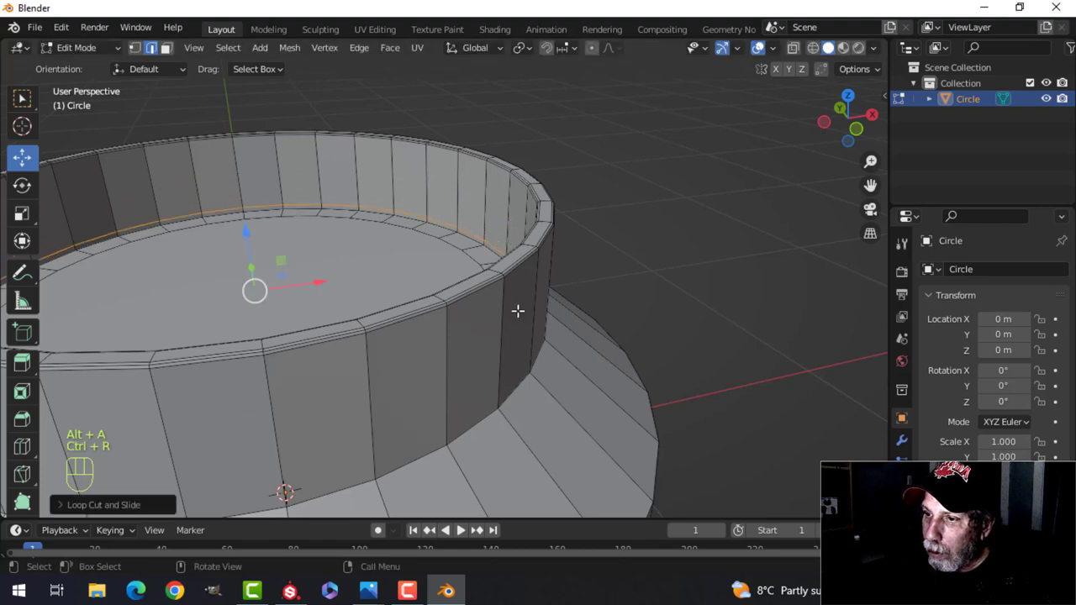
Bevel the edge loop where the neck meets the sloped shoulder with a narrow two-segment bevel.
scroll(515, 314, "down", 1)
middle_click_drag(502, 337, 491, 263, "shift")
key("alt+a")
left_click(414, 234, "alt")
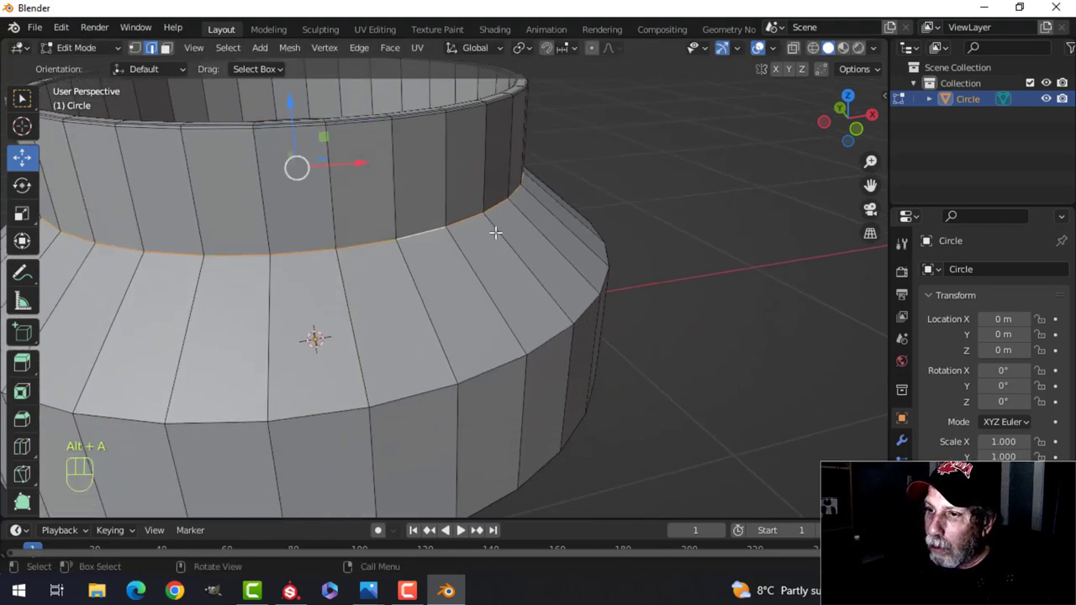
key("ctrl+b")
left_click(521, 250)
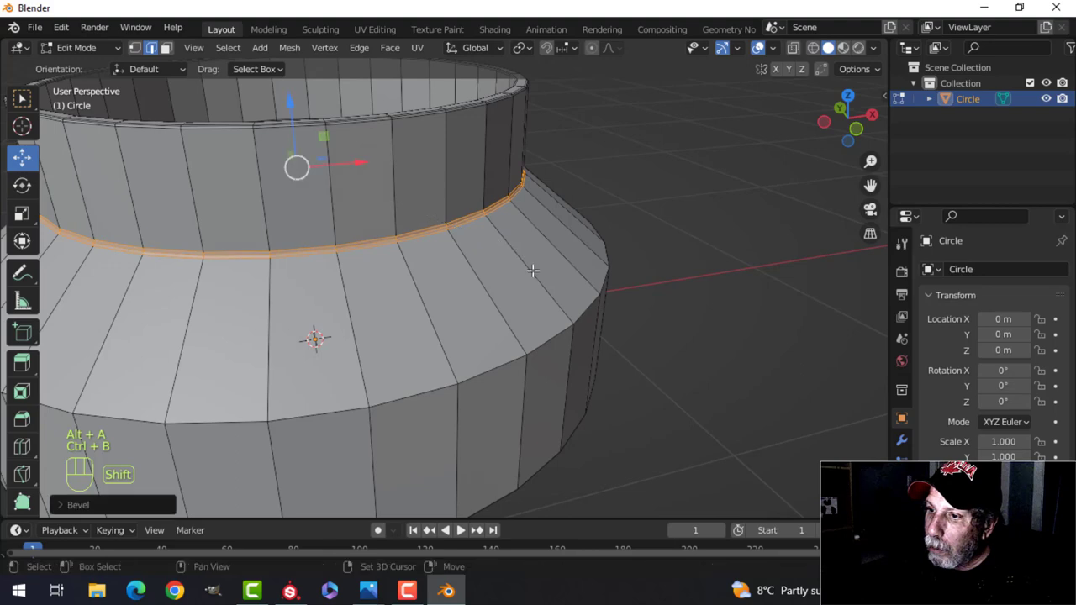
Bevel the edge loop between the sloped shoulder and the lower wall with two segments.
key("alt+a")
left_click(558, 349, "alt")
middle_click_drag(560, 351, 605, 294)
key("ctrl+b")
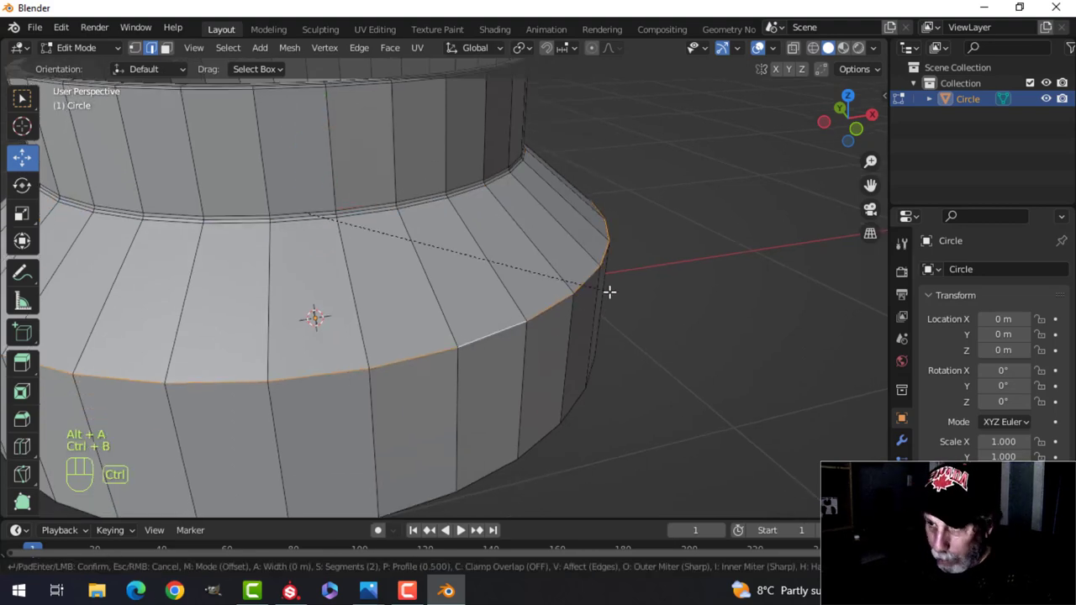
left_click(641, 314, "shift")
Return to Object Mode, apply smooth shading to the incubator base, and deselect it.
key("Tab")
scroll(513, 293, "down", 5)
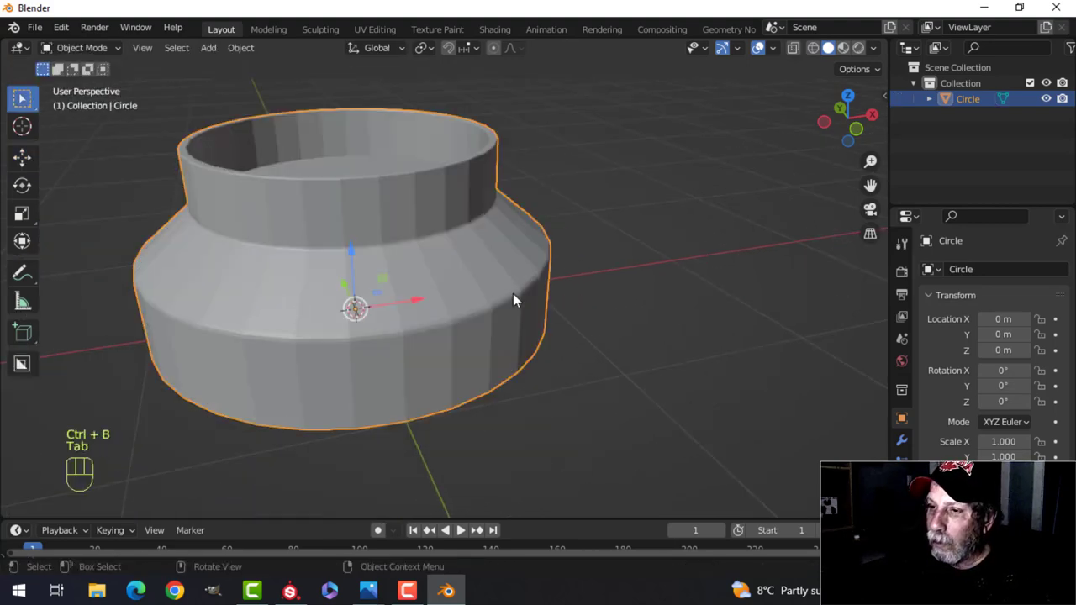
right_click(378, 212)
left_click(379, 210)
key("alt+a")
middle_click_drag(484, 270, 514, 274)
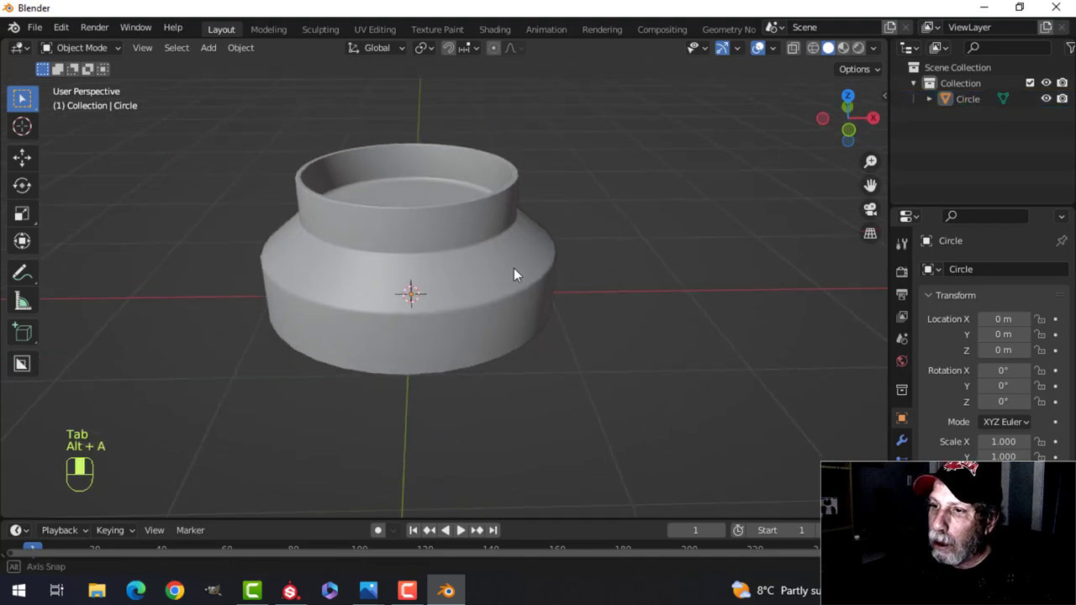
Enable the Cavity option in the viewport shading settings.
left_click(875, 48)
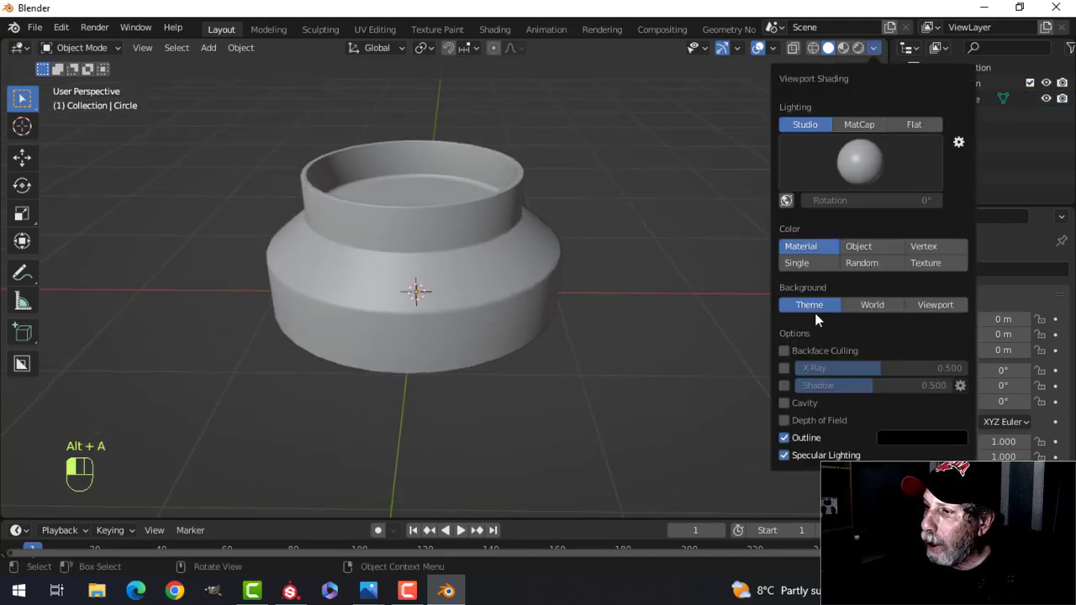
left_click(785, 403)
scroll(523, 246, "down", 2)
mouse_move(519, 255)
middle_mouse_down()
mouse_move(495, 181)
mouse_move(550, 272)
mouse_move(497, 272)
mouse_move(570, 319)
mouse_move(540, 309)
mouse_move(509, 334)
middle_mouse_up()
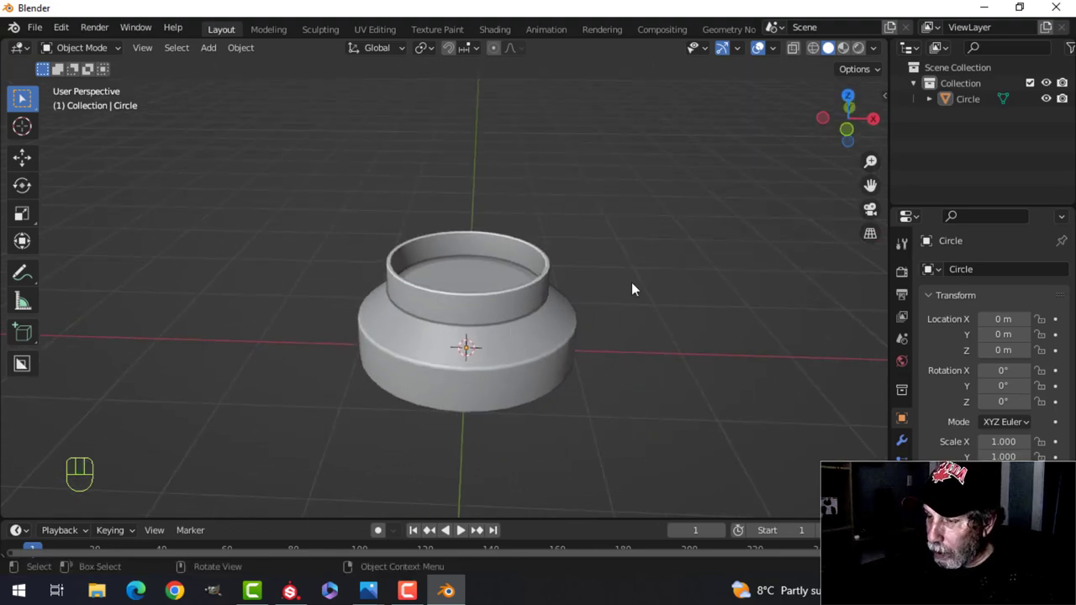
Compare the incubator base with the Incubator1WIP1.jpg reference image in Photos and return to Blender.
left_click(525, 313)
middle_click_drag(584, 322, 508, 345)
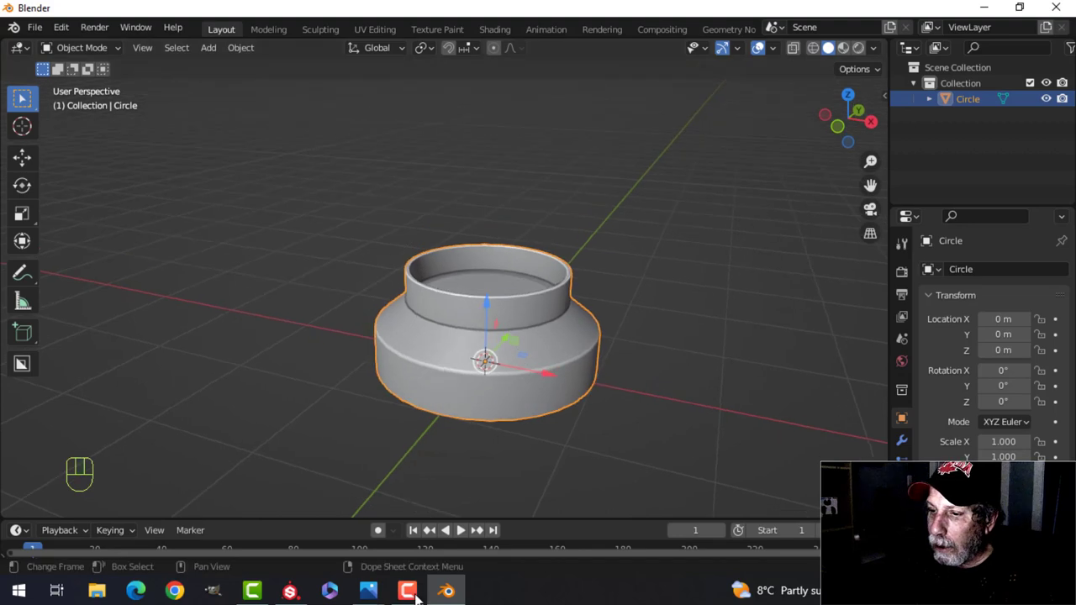
mouse_move(369, 590)
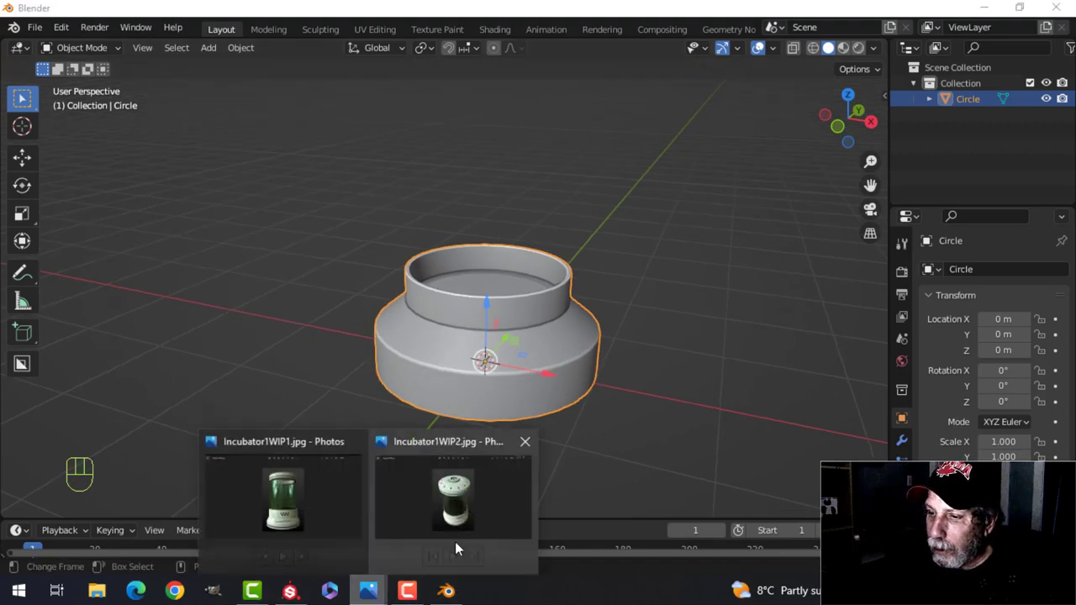
left_click(455, 542)
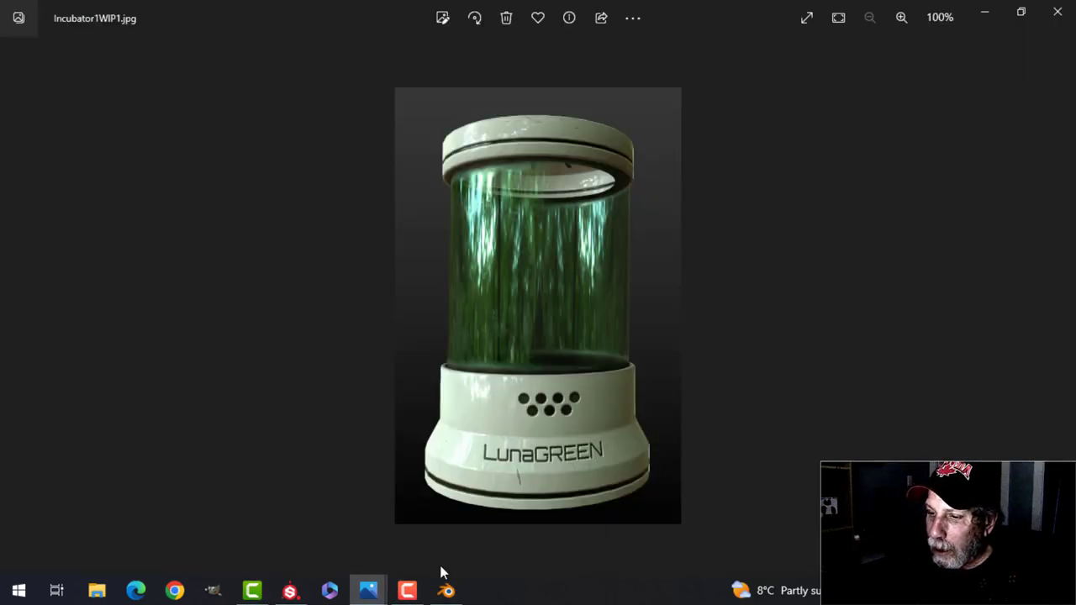
left_click(446, 592)
In Edit Mode, select the recessed floor face and grow the selection to cover the whole neck down to the shoulder.
key("Tab")
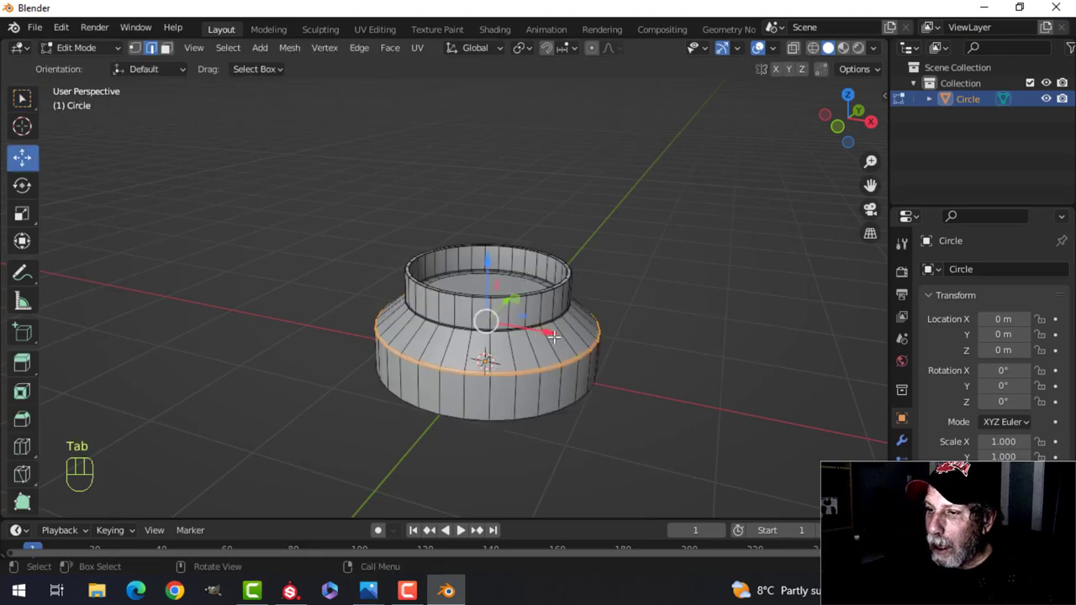
key("alt+a")
scroll(504, 324, "up", 3)
key("3")
left_click(498, 295)
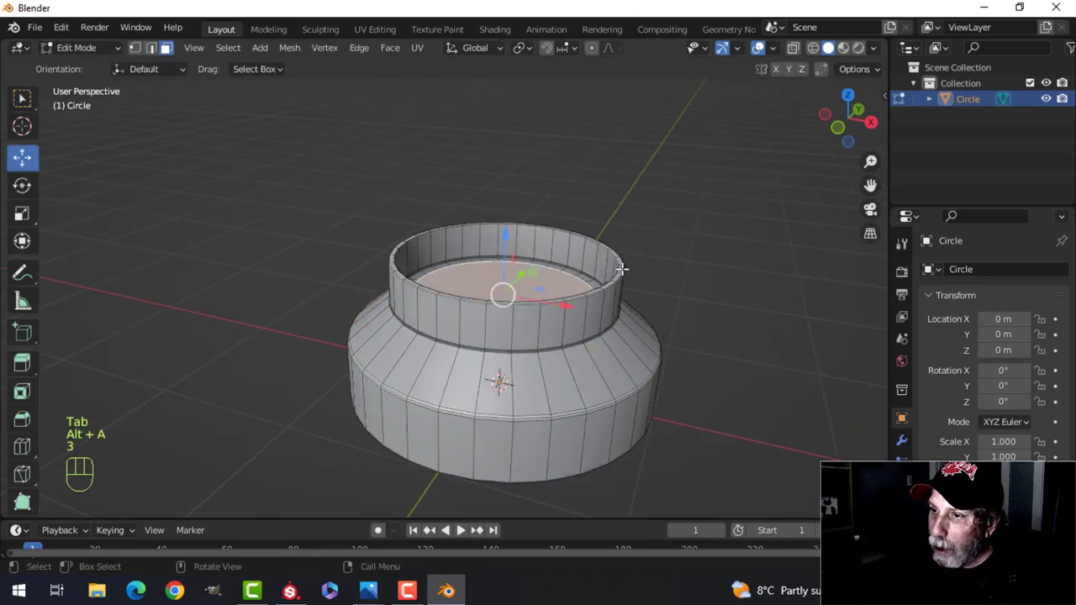
scroll(630, 295, "up", 2)
key("ctrl+KP_Add")
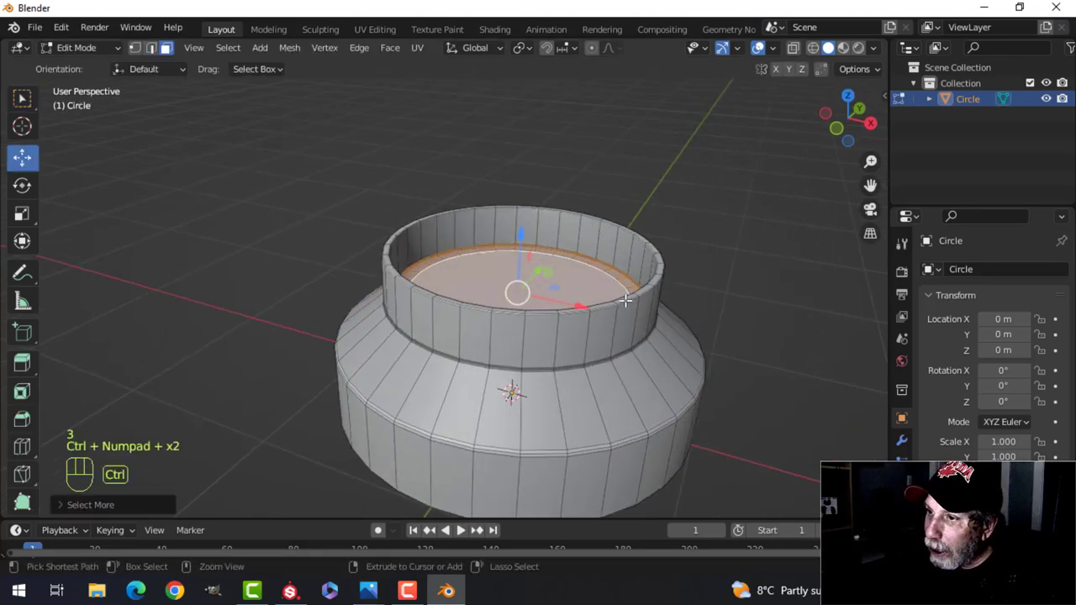
key("ctrl+KP_Add")
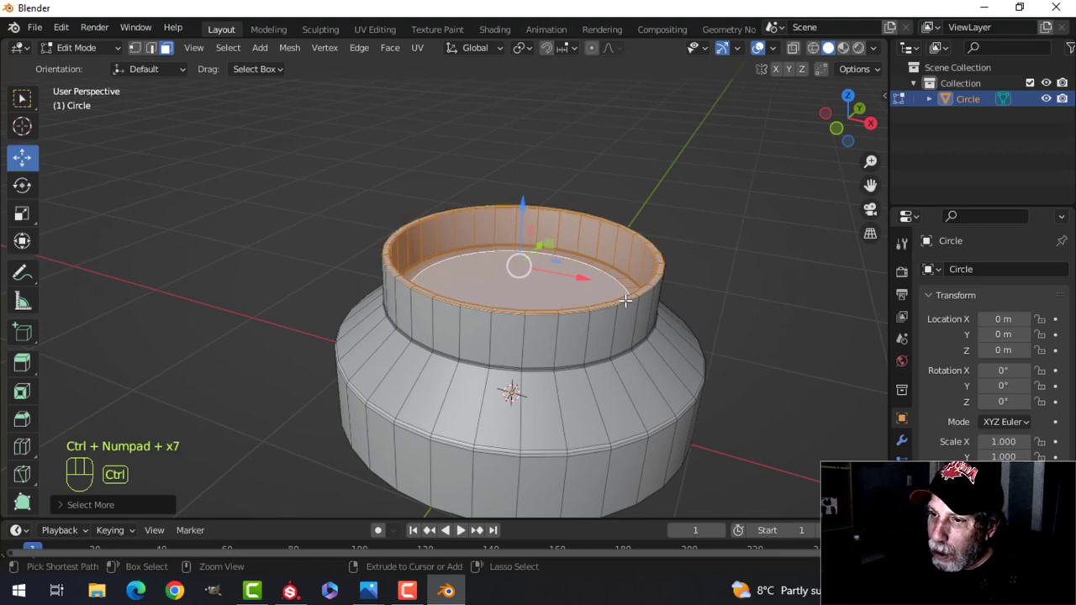
key("ctrl+KP_Add")
key("ctrl+KP_Add")
key("ctrl+KP_Add")
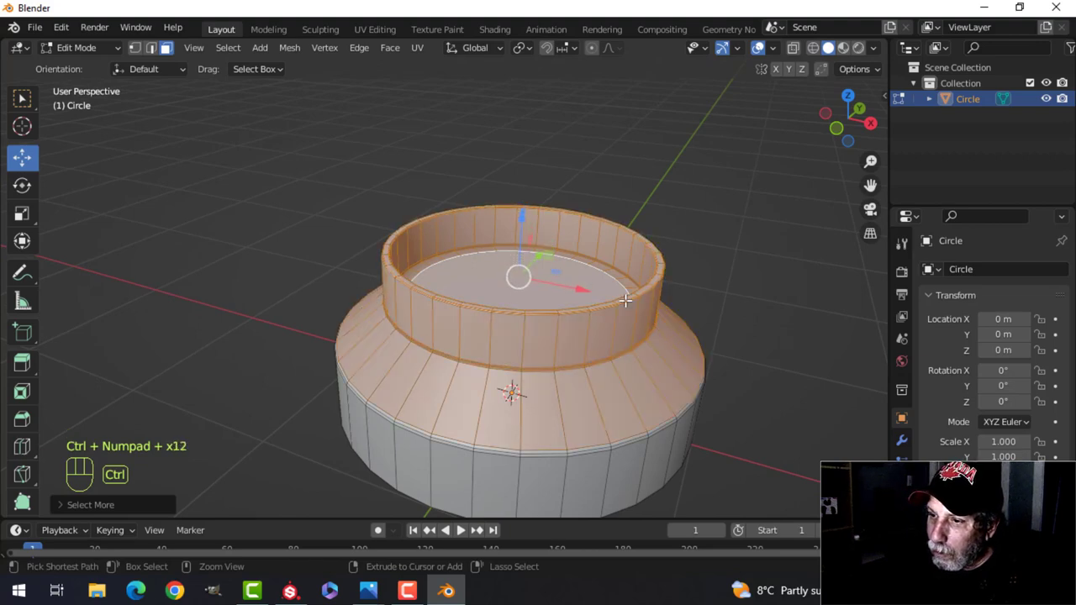
key("ctrl+KP_Subtract")
Scale the neck by about 1.13 with Z locked, lower it slightly, and deselect the base in Object Mode.
key("KP_1")
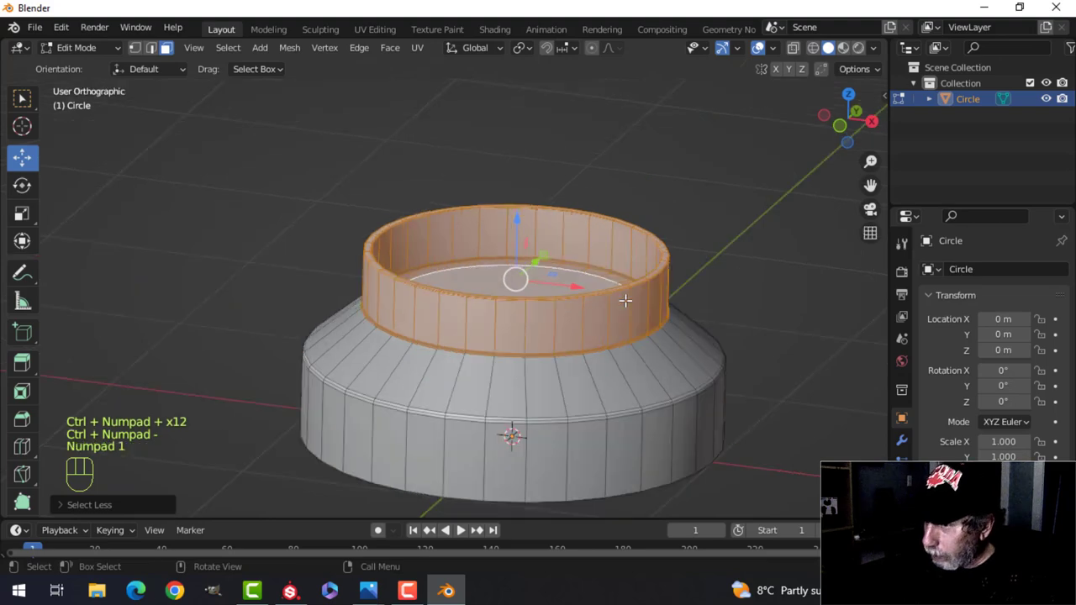
key("s")
key("shift+z")
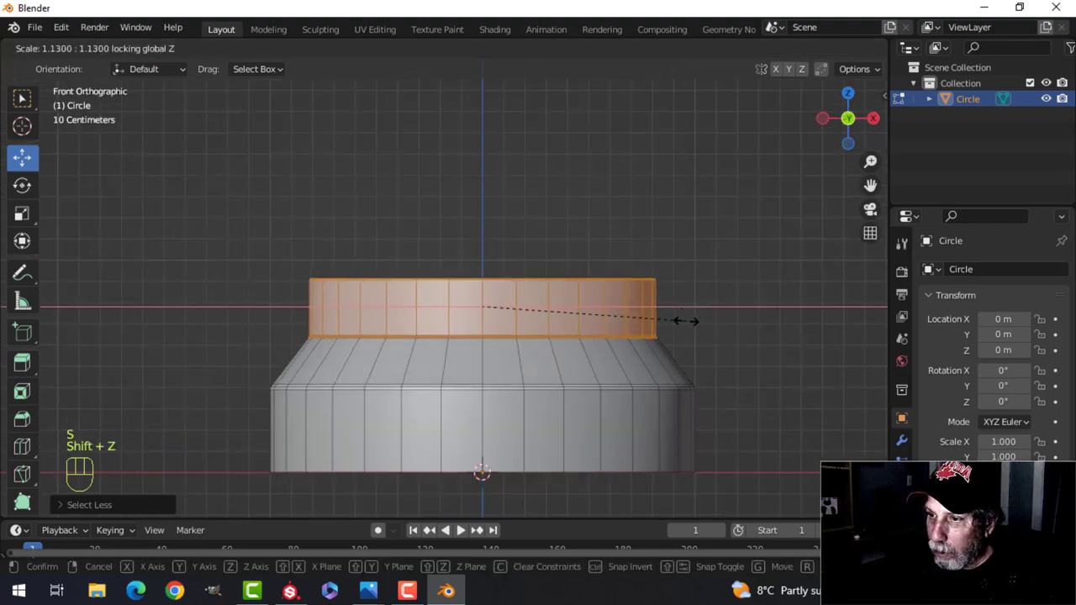
left_click(685, 317)
left_click_drag(482, 252, 480, 261)
key("Tab")
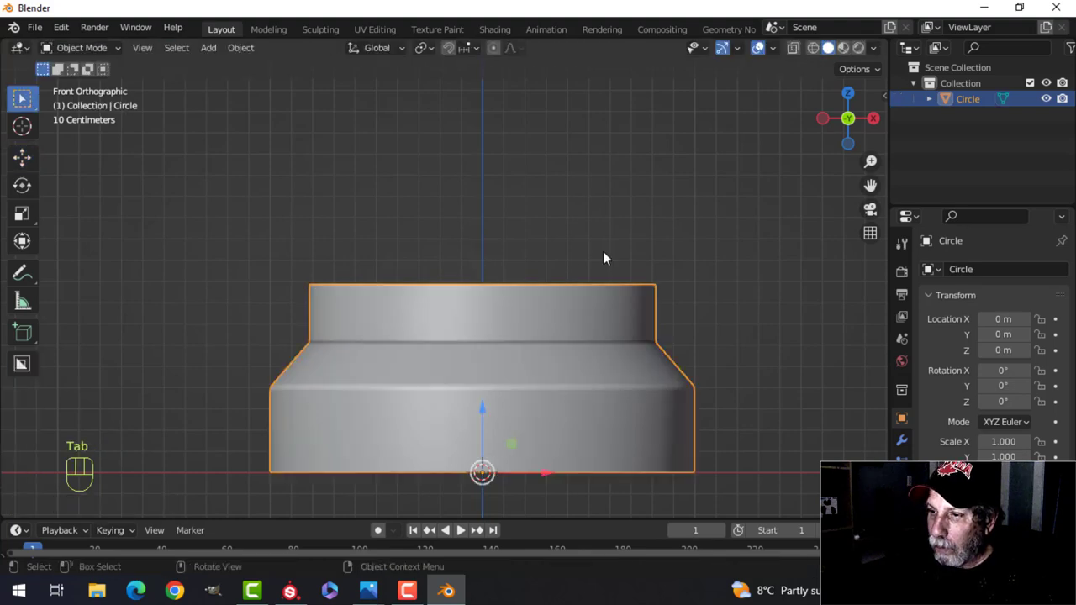
key("alt+a")
scroll(599, 251, "down", 2)
middle_click_drag(521, 233, 516, 280)
scroll(521, 303, "up", 2)
Duplicate the recessed floor face inside the neck and raise the copy to just below the rim.
key("Tab")
scroll(536, 300, "down", 2)
key("alt+a")
scroll(515, 299, "up", 1)
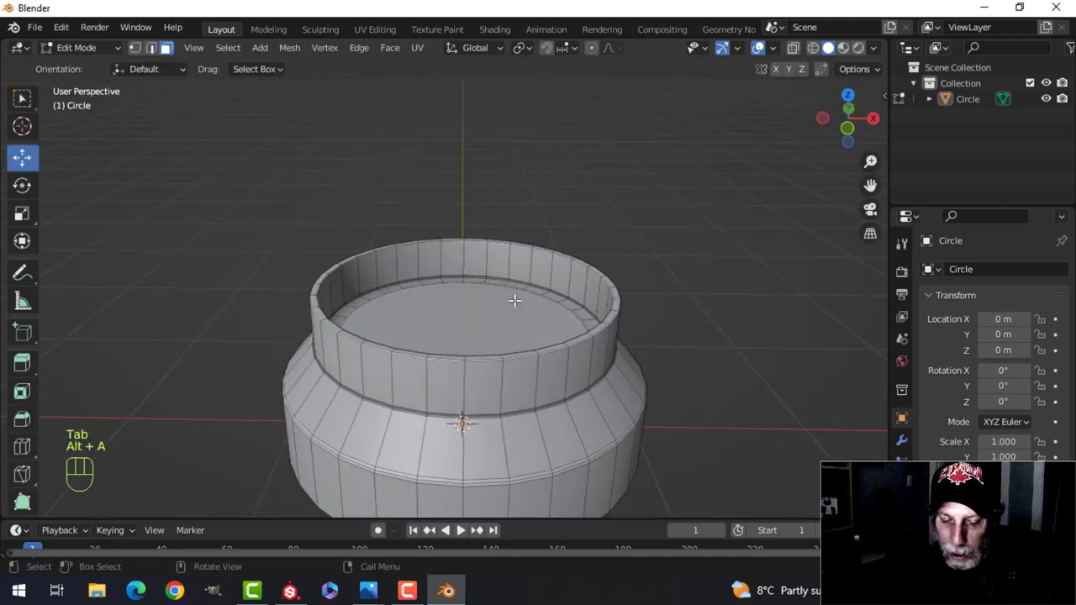
key("2")
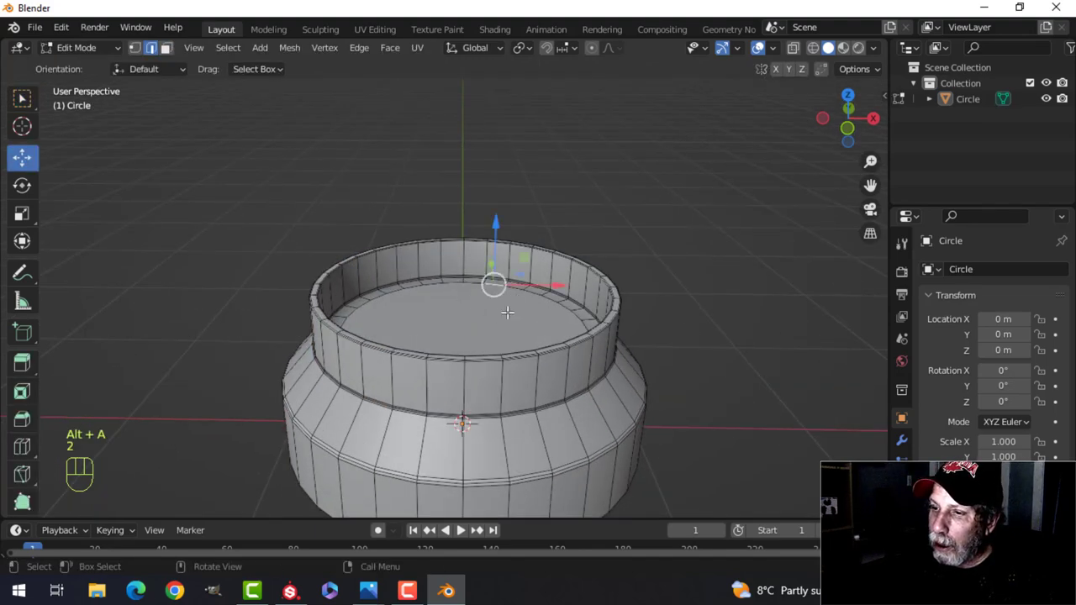
scroll(508, 312, "down", 2)
key("3")
left_click(480, 313)
middle_click_drag(480, 313, 547, 276)
key("shift+d")
right_click(499, 275)
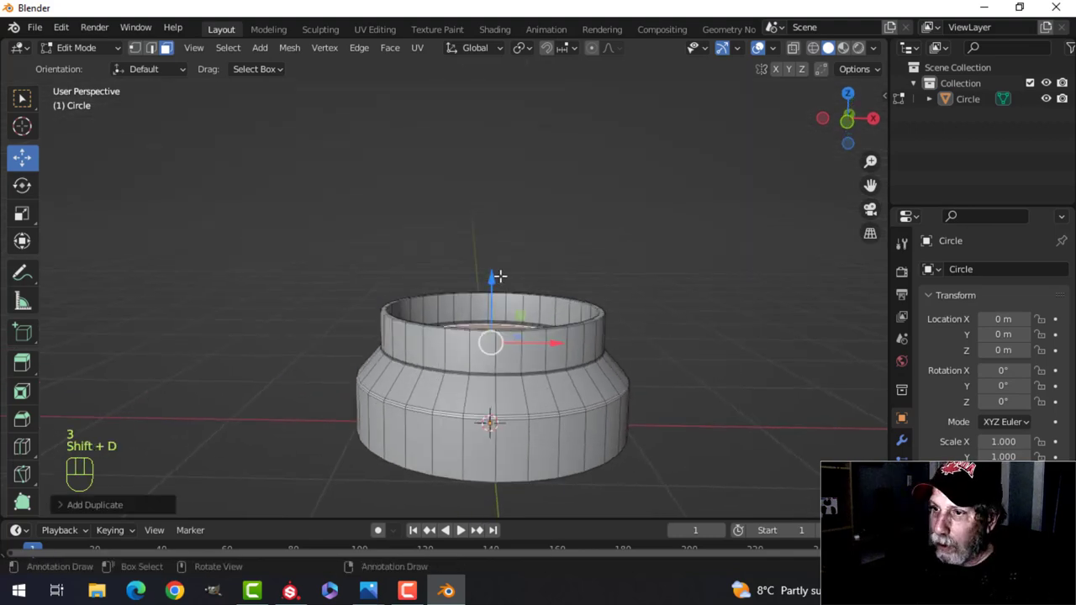
left_click_drag(488, 280, 493, 259)
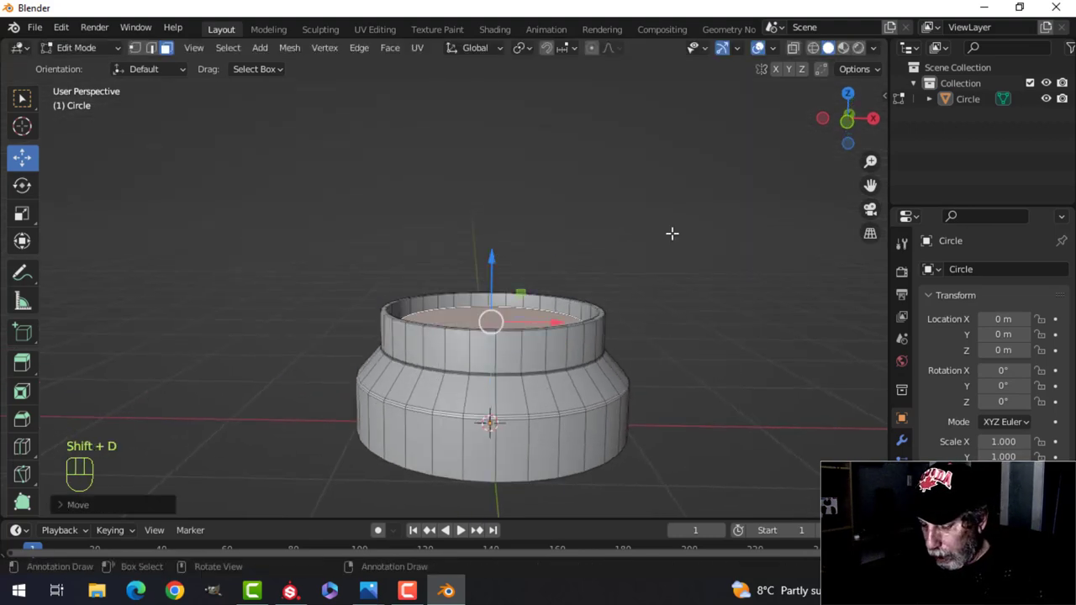
Separate the duplicated disc into its own object and select all of its geometry in Edit Mode.
key("p")
left_click(672, 233)
key("Tab")
left_click(552, 320)
key("Tab")
key("a")
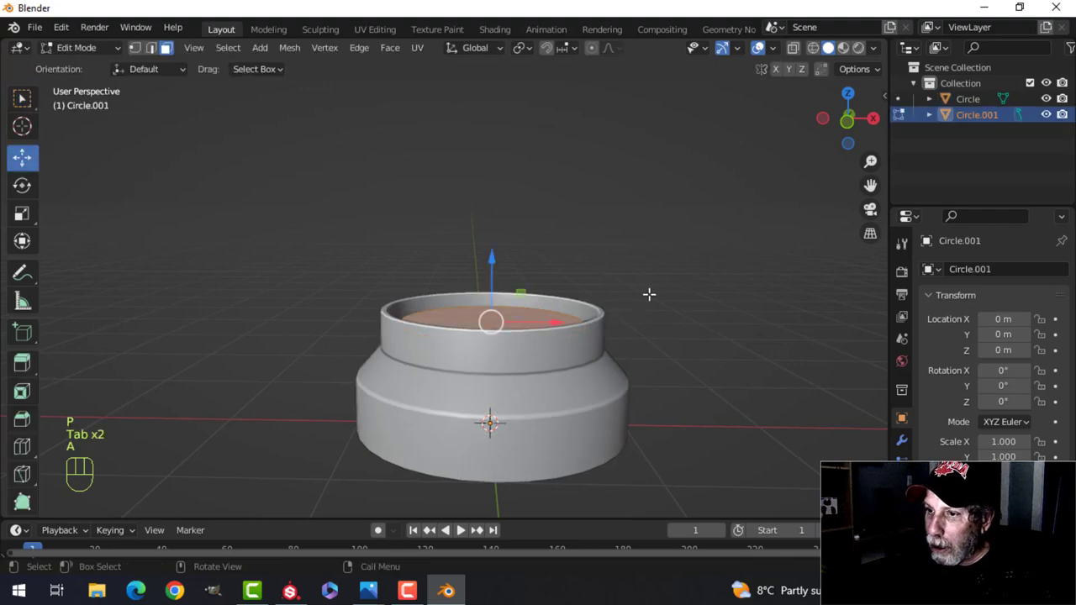
Scale the disc by about 1.13 to fit the neck's inner wall and lower it to the neck's floor in wireframe view.
middle_click_drag(649, 294, 659, 317)
key("s")
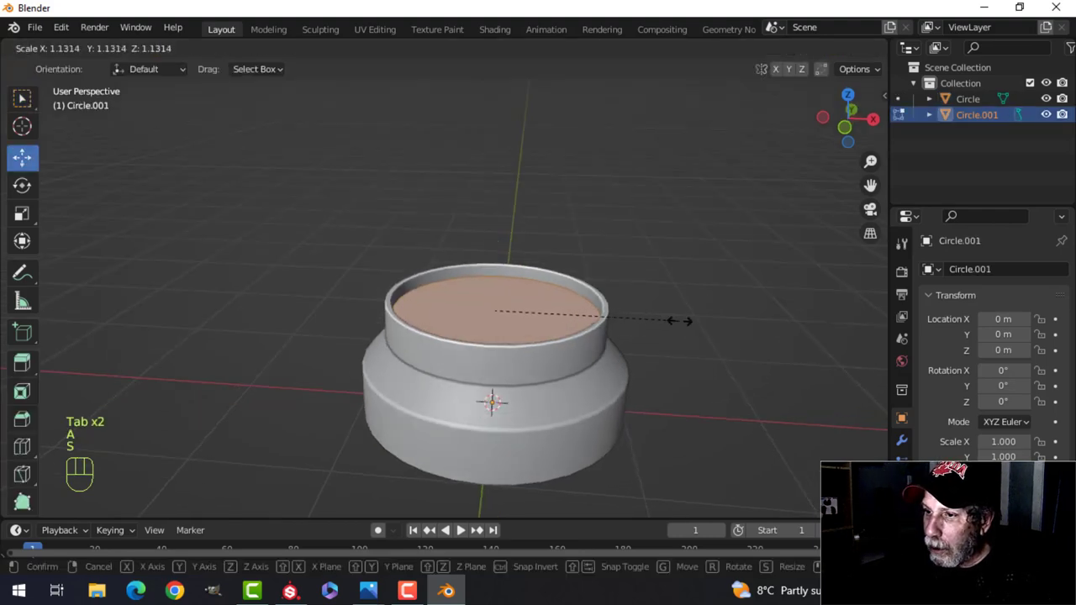
left_click(681, 320)
key("KP_1")
middle_click_drag(586, 277, 565, 320, "shift")
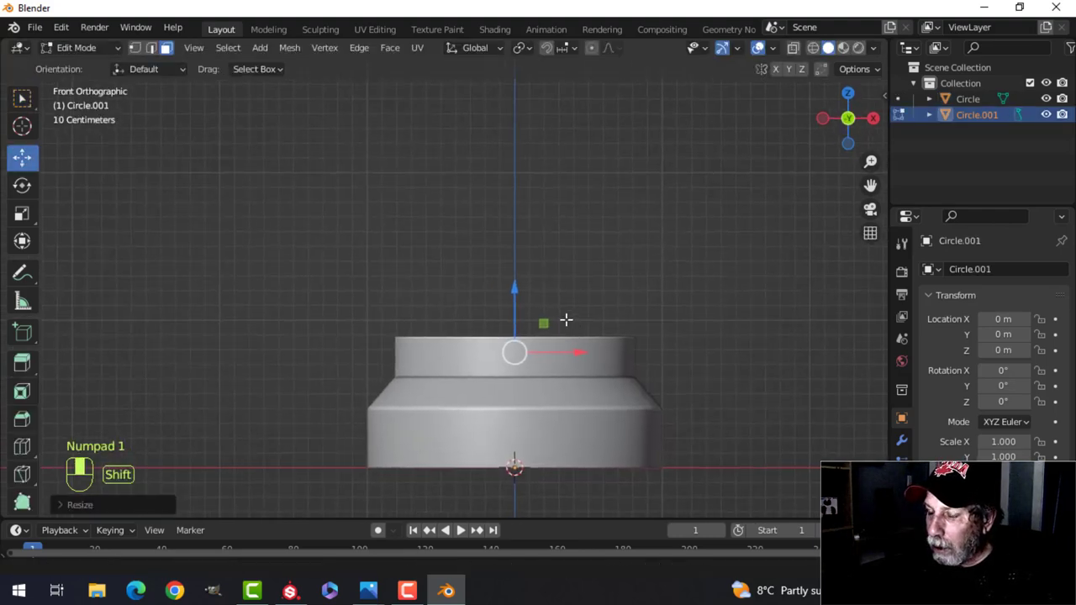
left_click_drag(515, 296, 516, 305)
key("z")
left_click(428, 306)
scroll(591, 307, "up", 2)
middle_click_drag(591, 307, 574, 263, "shift")
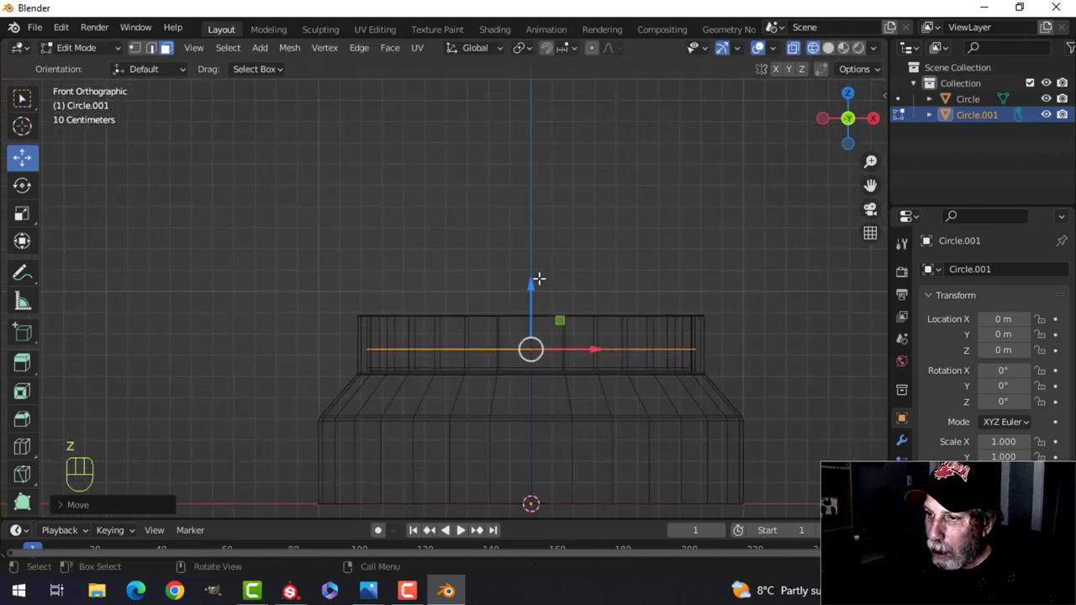
left_click_drag(533, 284, 536, 304)
Extrude the disc upward into a tall cylinder for the glass chamber and return to solid shading.
middle_click_drag(649, 305, 628, 276, "shift")
scroll(615, 284, "down", 2)
key("e")
right_click(610, 282)
scroll(529, 280, "down", 1)
scroll(530, 280, "down", 2)
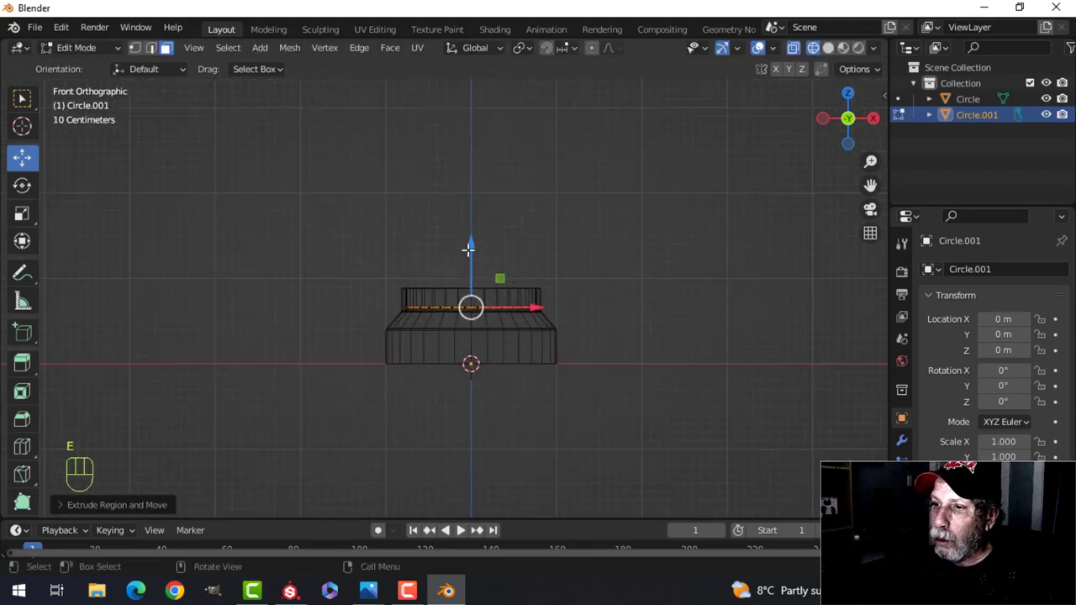
left_click_drag(469, 250, 492, 102)
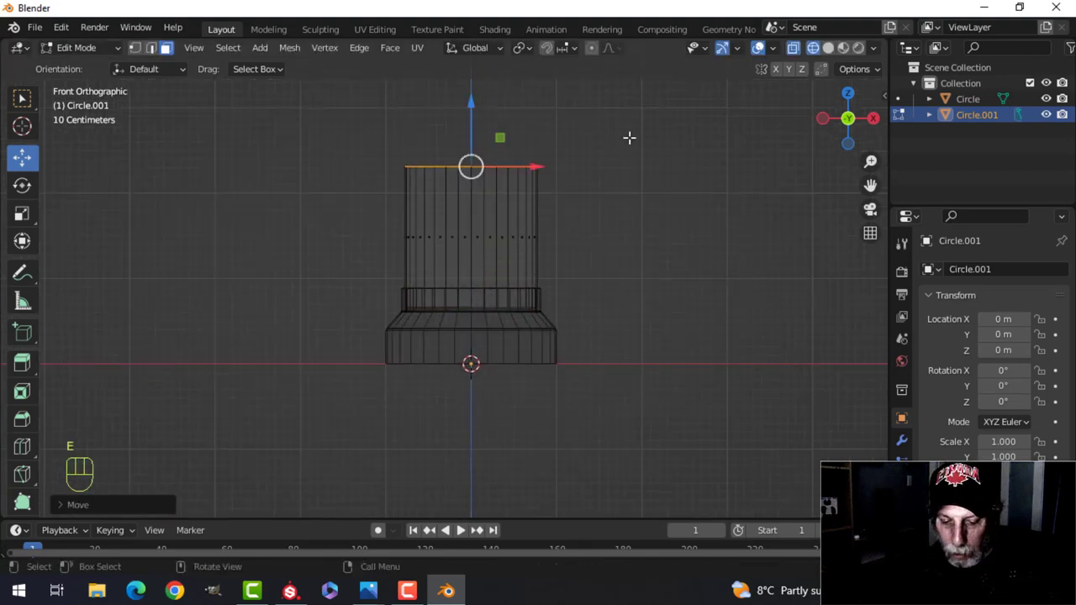
key("z")
left_click(756, 140)
Delete the top face of the glass cylinder and deselect it in Object Mode.
mouse_move(739, 152)
middle_mouse_down()
mouse_move(595, 231)
mouse_move(533, 315)
mouse_move(505, 316)
mouse_move(576, 180)
middle_mouse_up()
key("x")
left_click(496, 265)
key("x")
left_click(471, 269)
scroll(589, 202, "down", 2)
key("Tab")
key("alt+a")
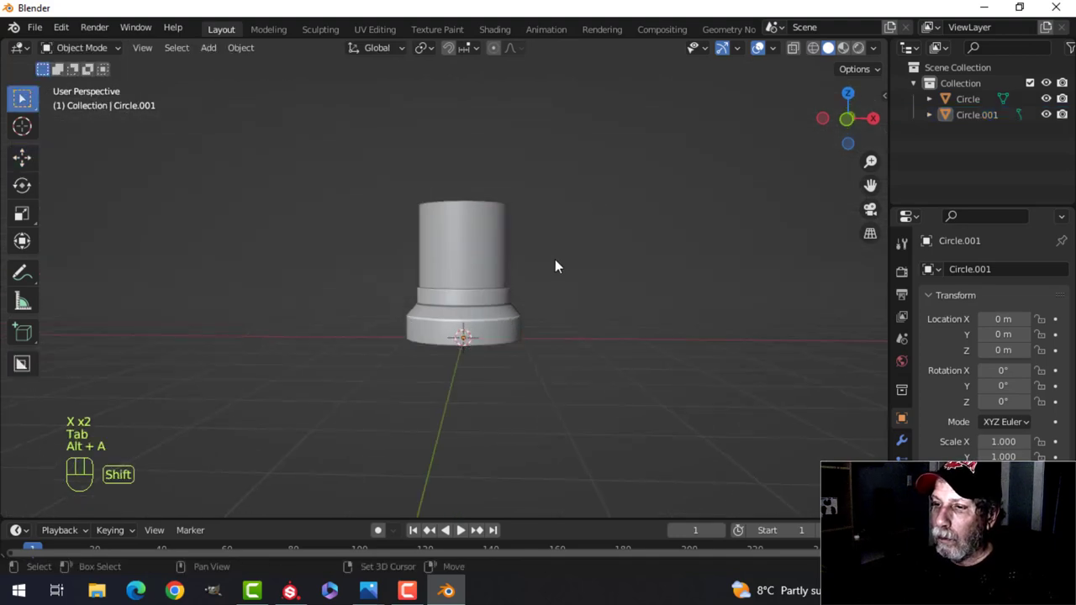
mouse_move(555, 259)
middle_mouse_down()
mouse_move(571, 277)
mouse_move(555, 265)
middle_mouse_up()
left_click(488, 210)
scroll(543, 269, "up", 2)
key("alt+a")
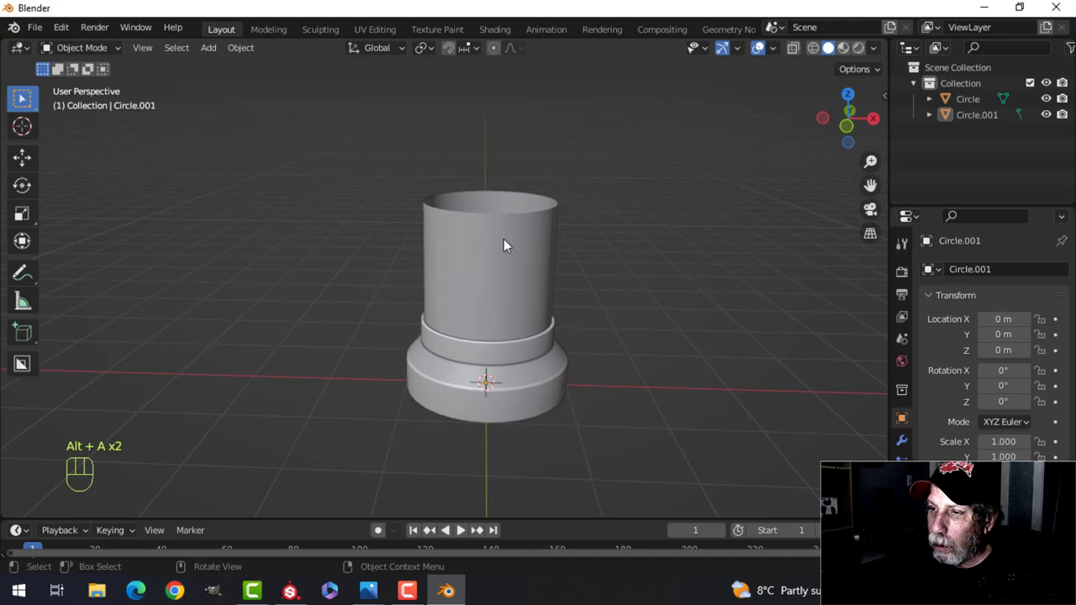
Duplicate the top edge loop of the glass cylinder and raise the copy slightly above the rim.
left_click(504, 245)
key("Tab")
scroll(517, 253, "up", 2)
key("2")
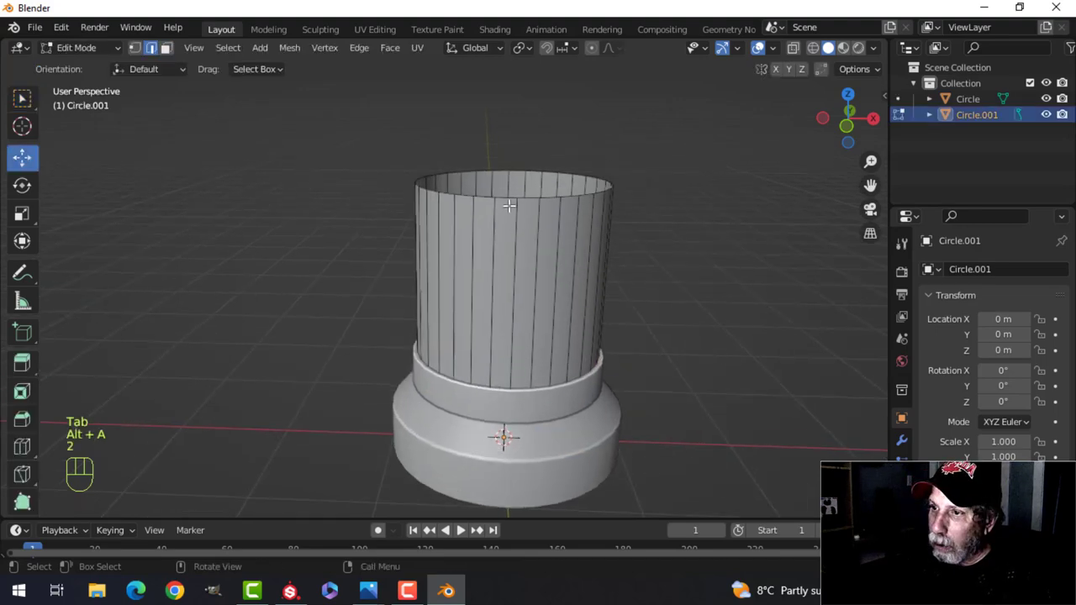
left_click(509, 201, "alt+shift")
scroll(529, 221, "down", 2)
mouse_move(538, 262)
middle_mouse_down("shift")
mouse_move(524, 278)
mouse_move(529, 261)
middle_mouse_up("shift")
scroll(531, 268, "up", 1)
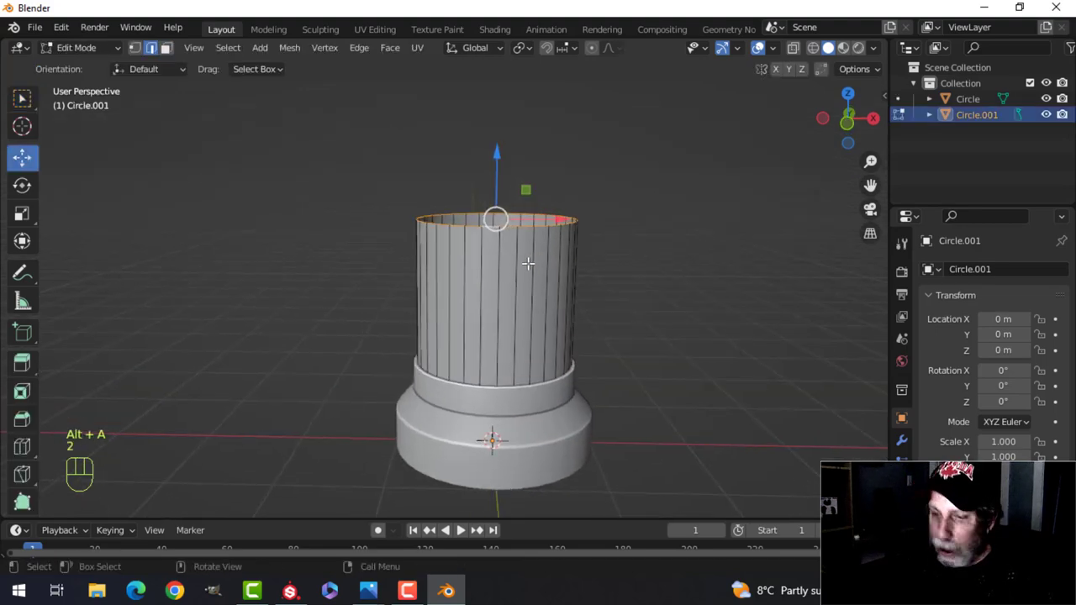
key("shift+d")
right_click(529, 262)
left_click_drag(495, 160, 533, 159)
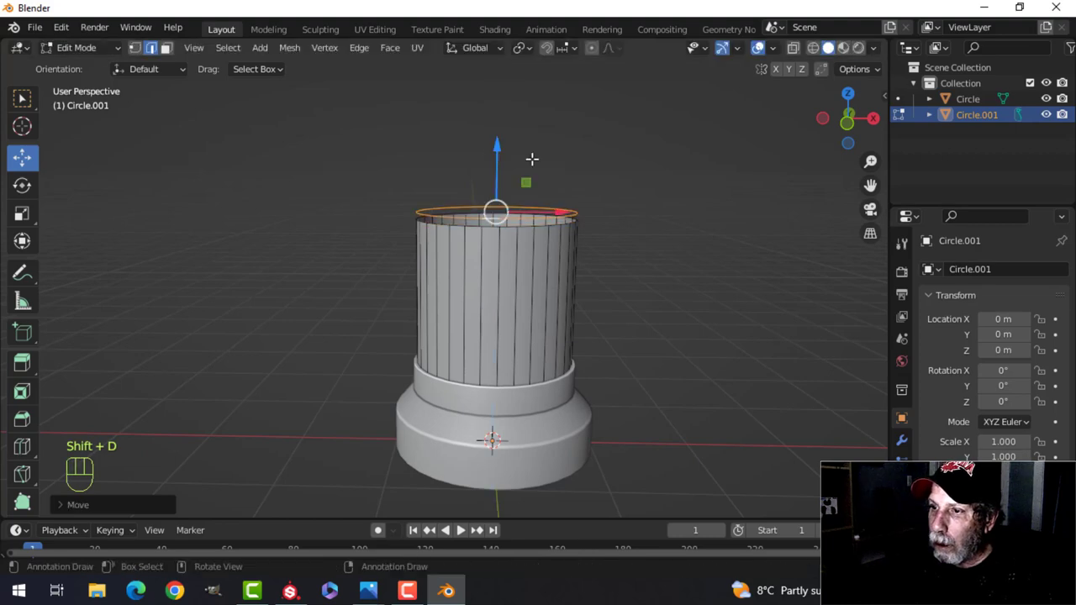
Separate the duplicated edge ring into its own object and select only that ring.
key("p")
left_click(714, 178)
key("Tab")
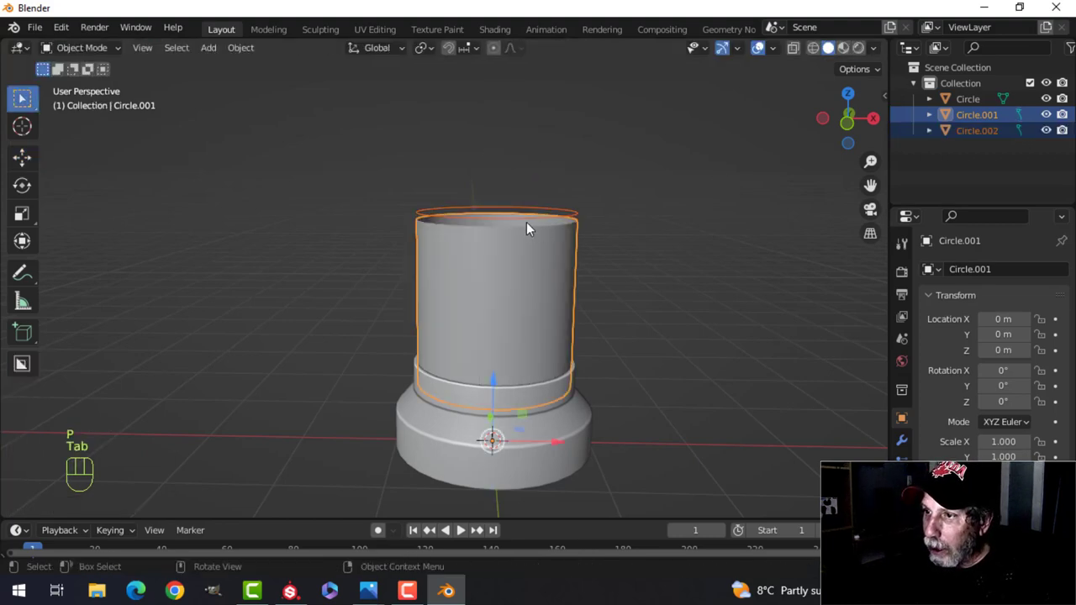
key("Tab")
scroll(602, 247, "up", 4)
key("Tab")
left_click(642, 170)
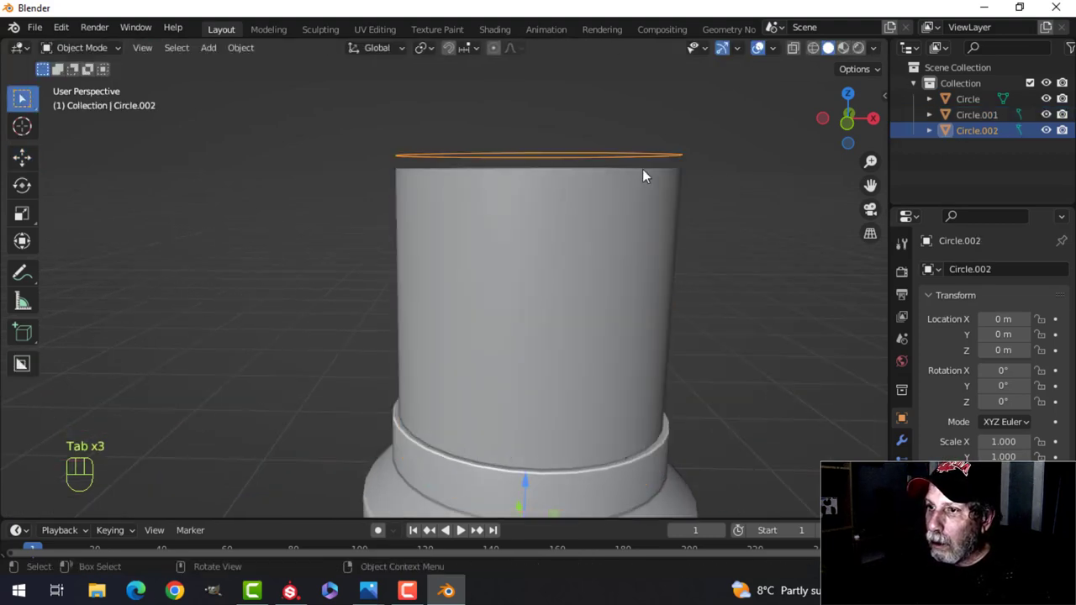
Lower the whole ring to the glass cylinder's upper rim and scale it by about 1.03.
key("Tab")
key("a")
key("KP_1")
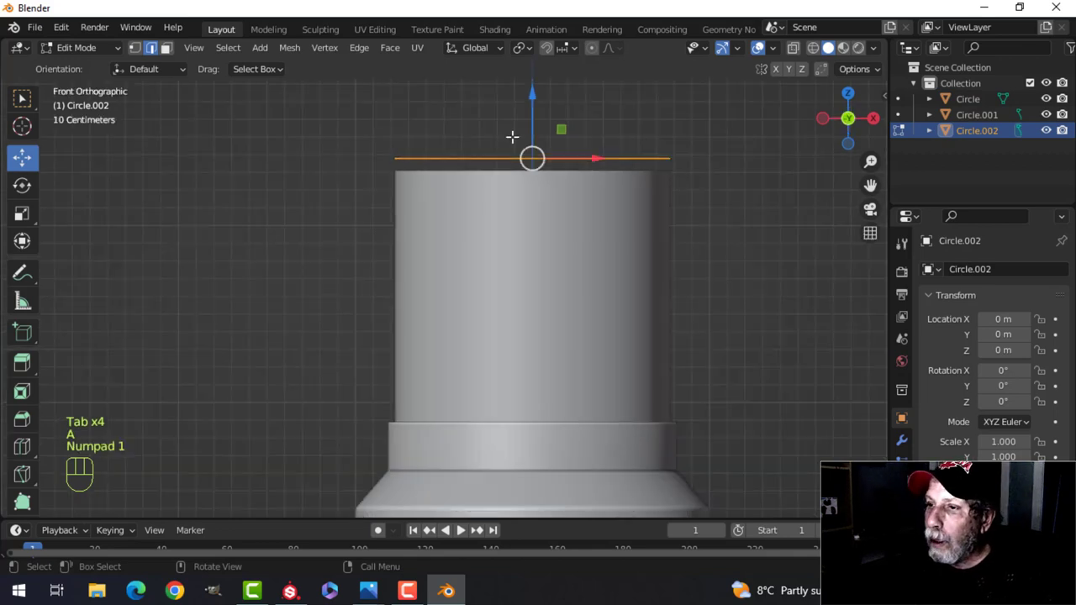
left_click_drag(542, 101, 533, 112)
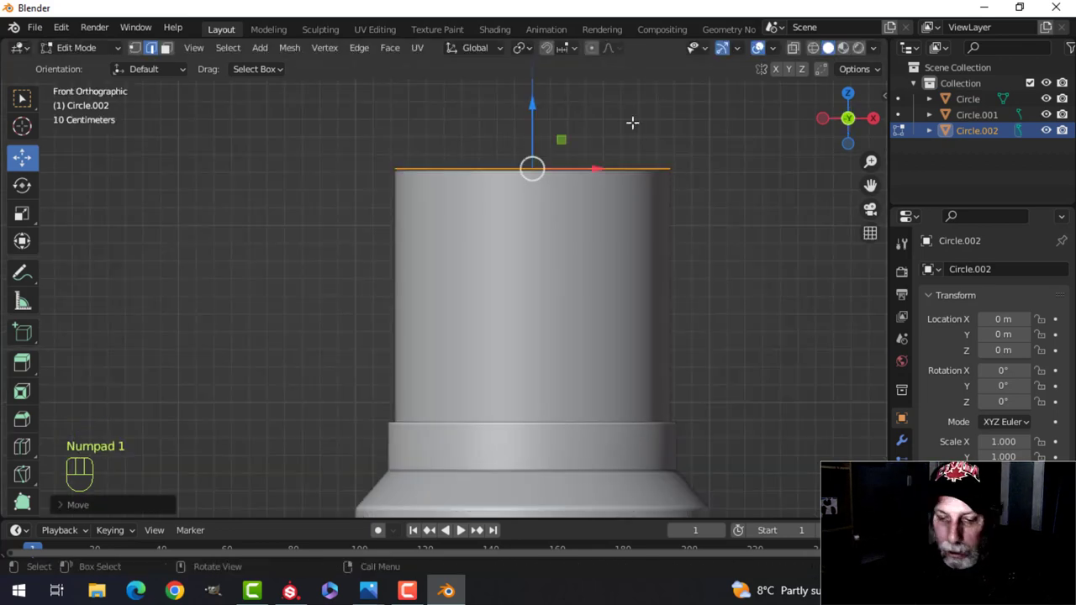
key("s")
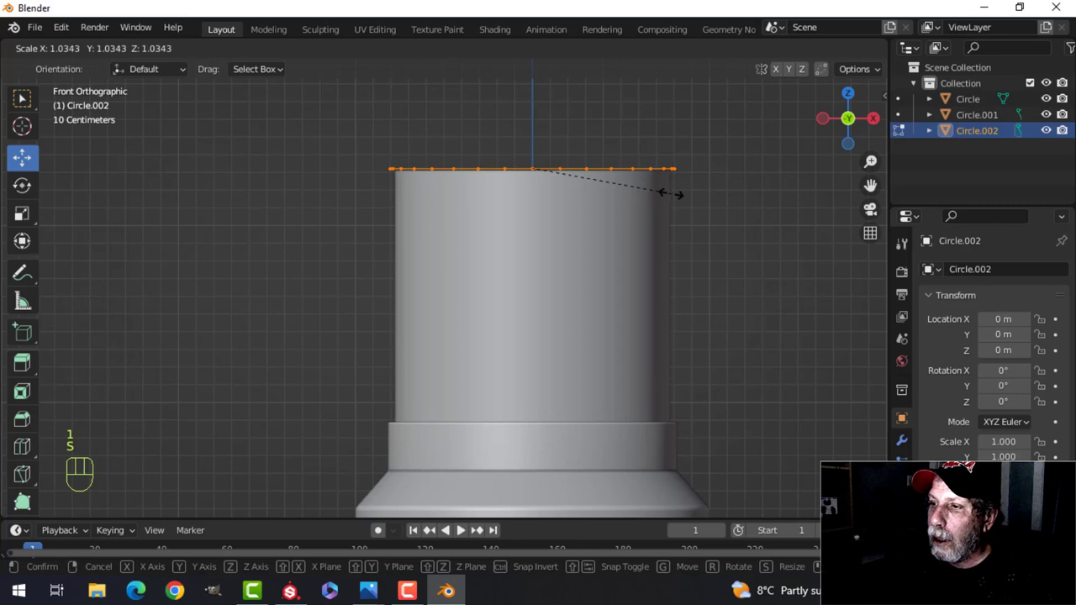
left_click(671, 195)
Extrude the ring upward into a short band forming the side wall of the incubator's lid.
scroll(606, 199, "down", 2)
middle_click_drag(572, 205, 573, 220, "shift")
key("e")
left_click(573, 218)
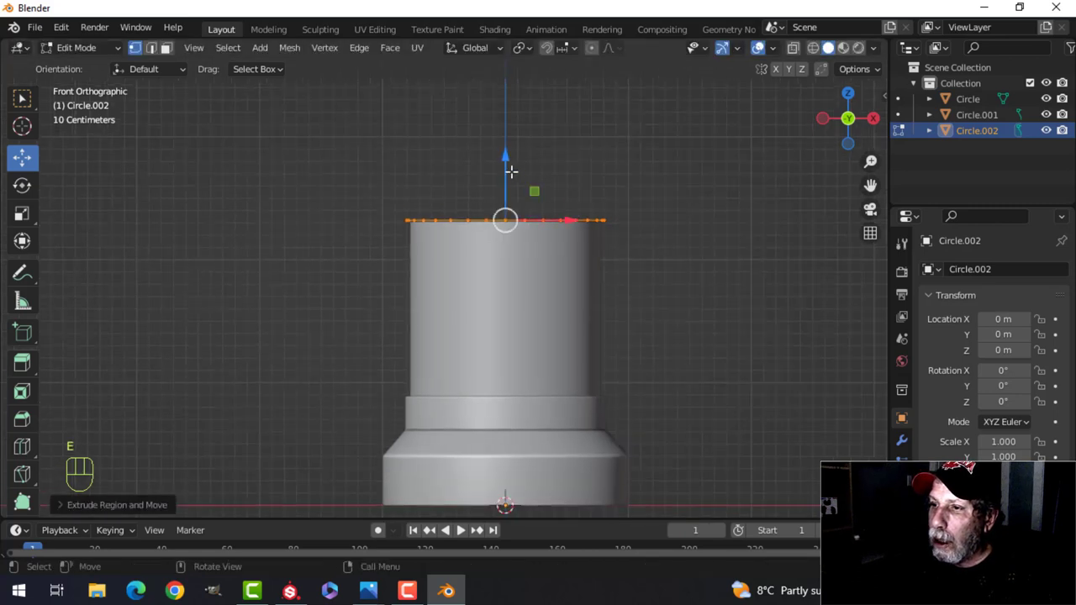
left_click_drag(511, 171, 521, 142)
middle_click_drag(665, 347, 644, 276, "shift")
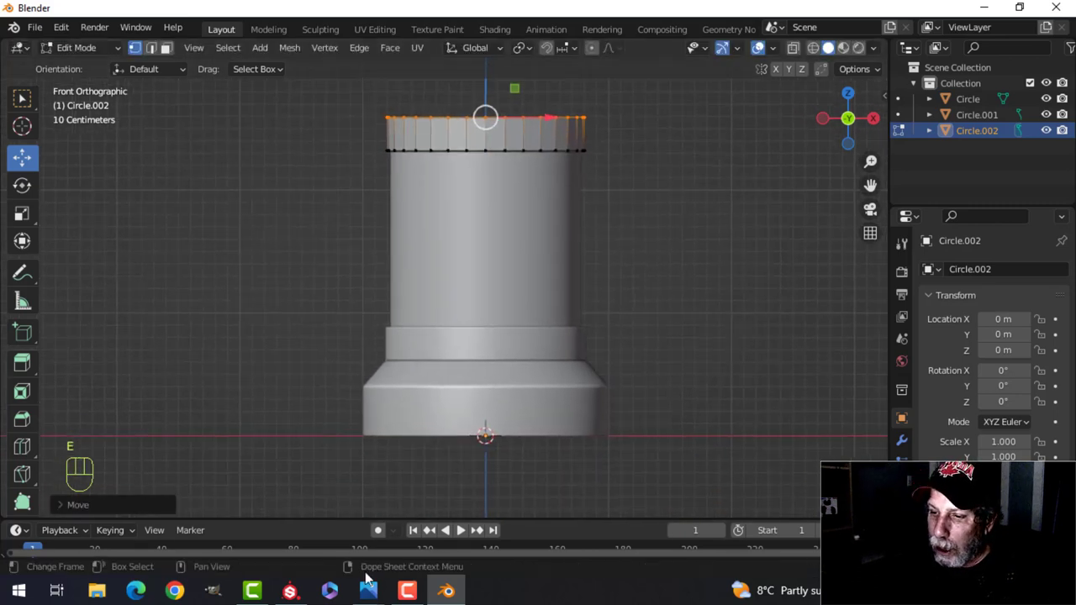
Check the shape of the lid in the Incubator1WIP1.jpg reference image.
mouse_move(369, 589)
left_click(293, 506)
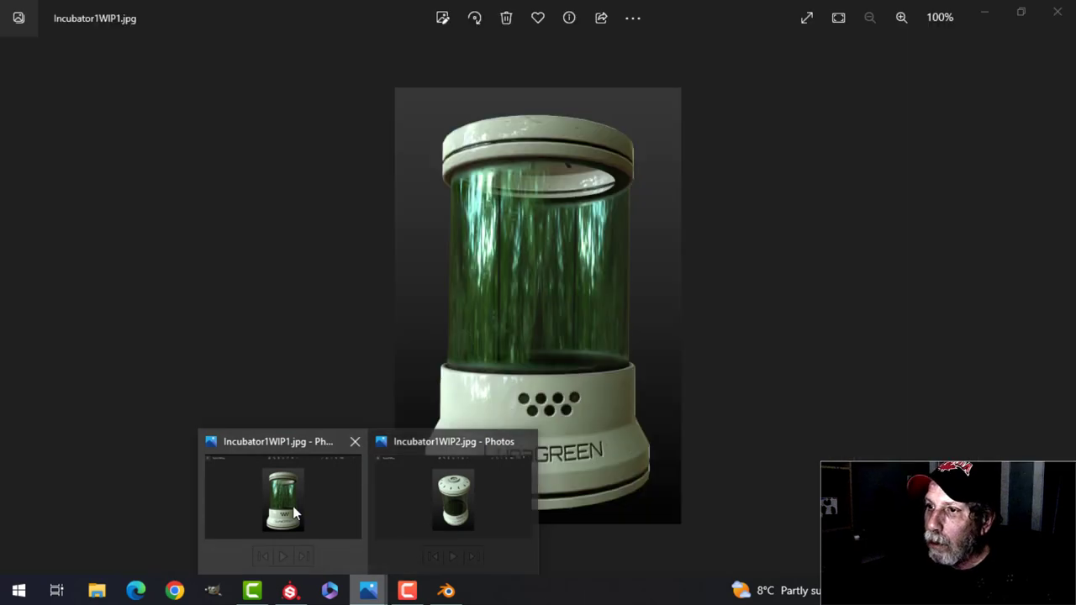
mouse_move(430, 506)
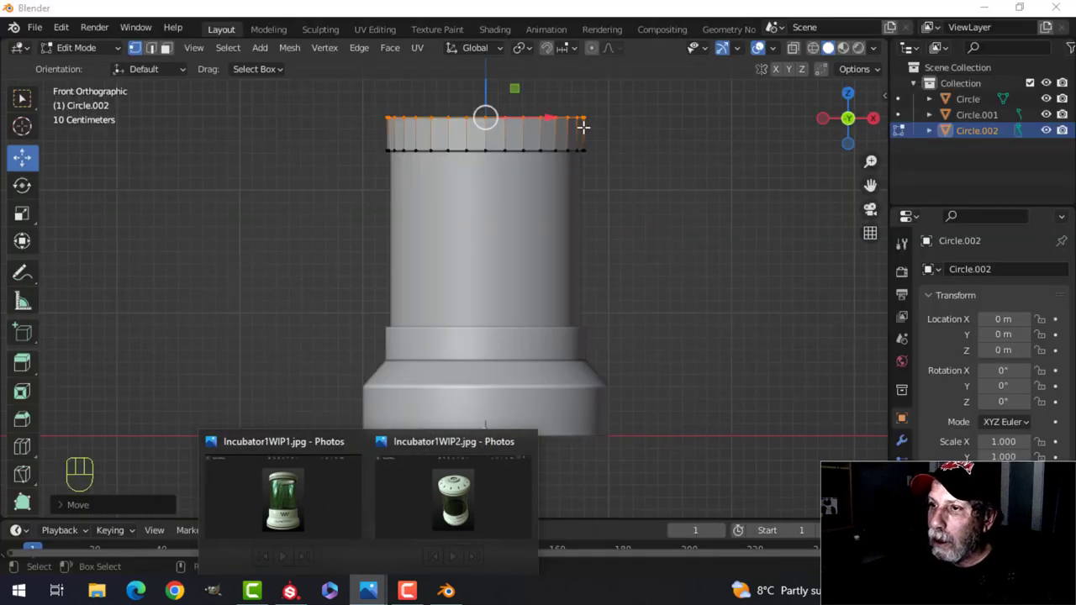
Extrude the lid's upper edge ring upward, scale it inward and lower it slightly to form a shallow sloping top around a central opening.
middle_click_drag(582, 126, 636, 237)
key("KP_1")
middle_click_drag(543, 163, 547, 192, "shift")
left_click_drag(514, 172, 514, 161)
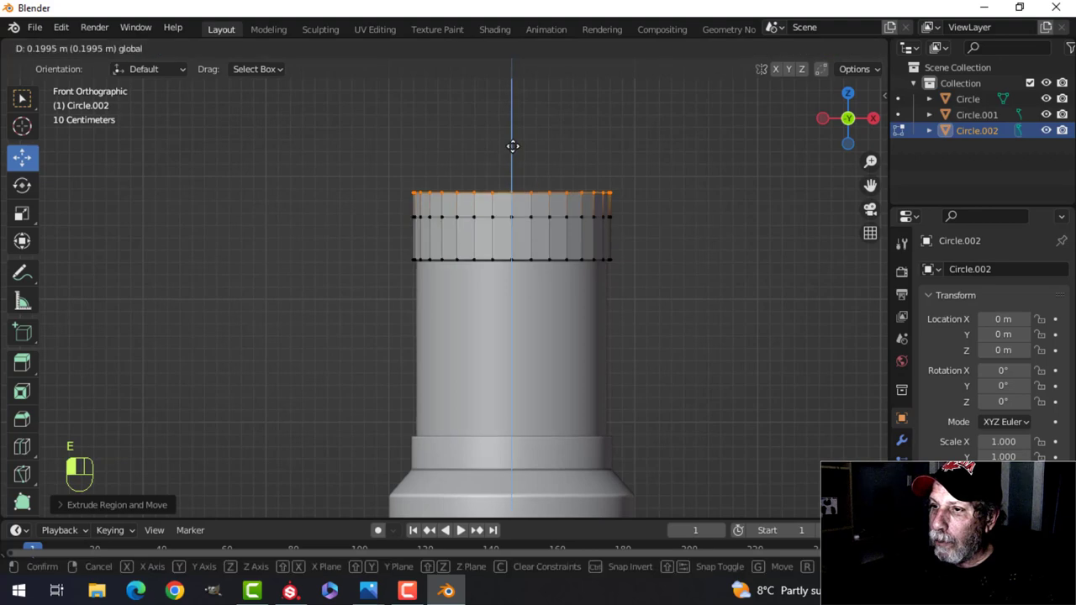
key("s")
left_click(582, 219)
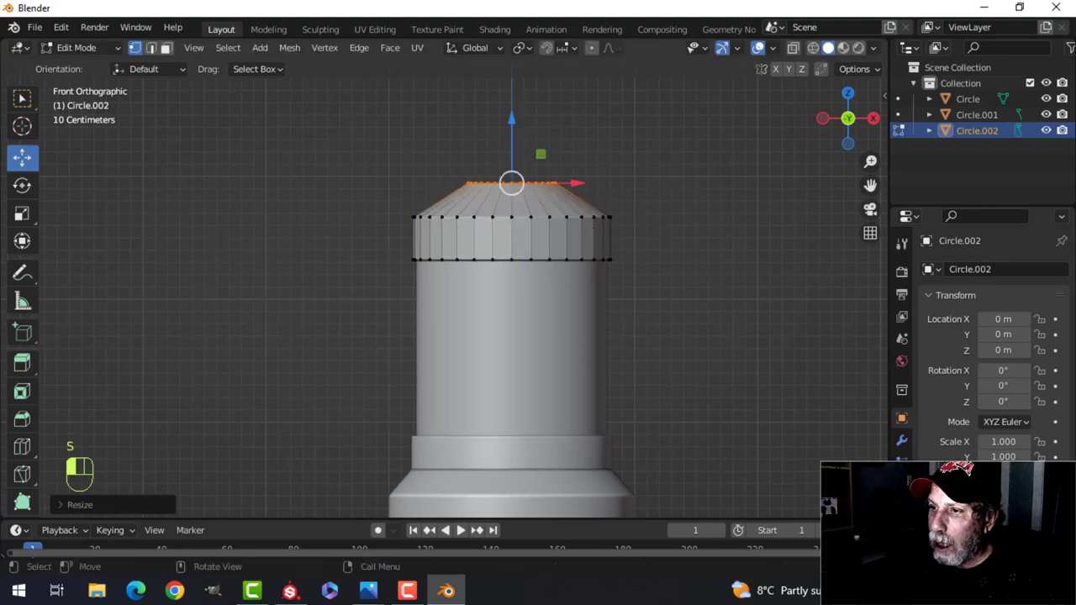
left_click_drag(514, 123, 519, 144)
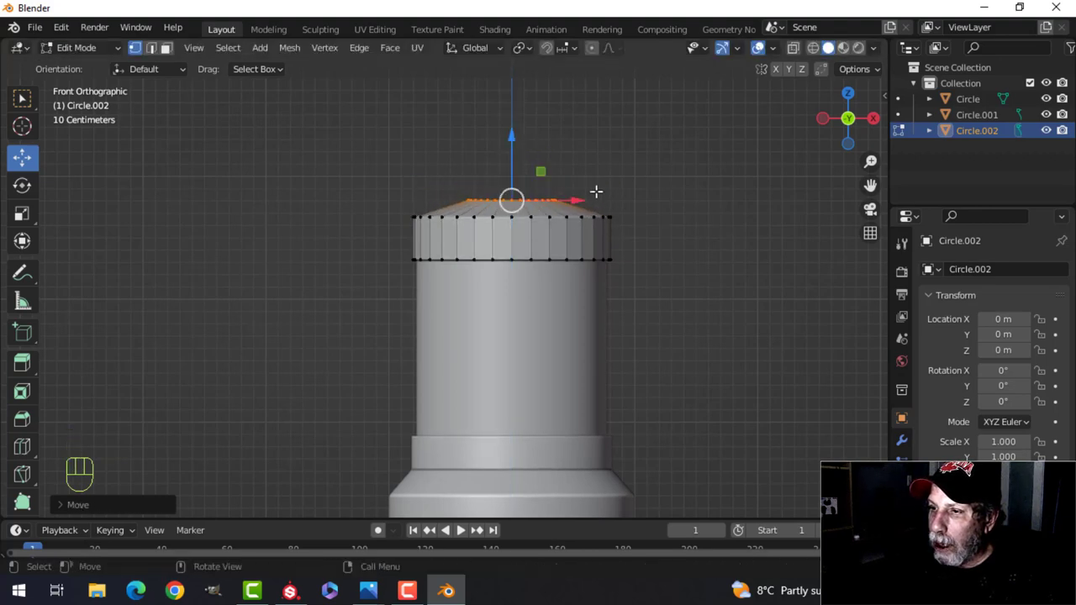
Extrude the edge of the lid's central opening in place and scale it inward to add a narrow ring.
middle_click_drag(596, 190, 606, 312)
scroll(639, 286, "up", 1)
middle_click_drag(670, 262, 619, 304, "shift")
key("e")
right_click(714, 277)
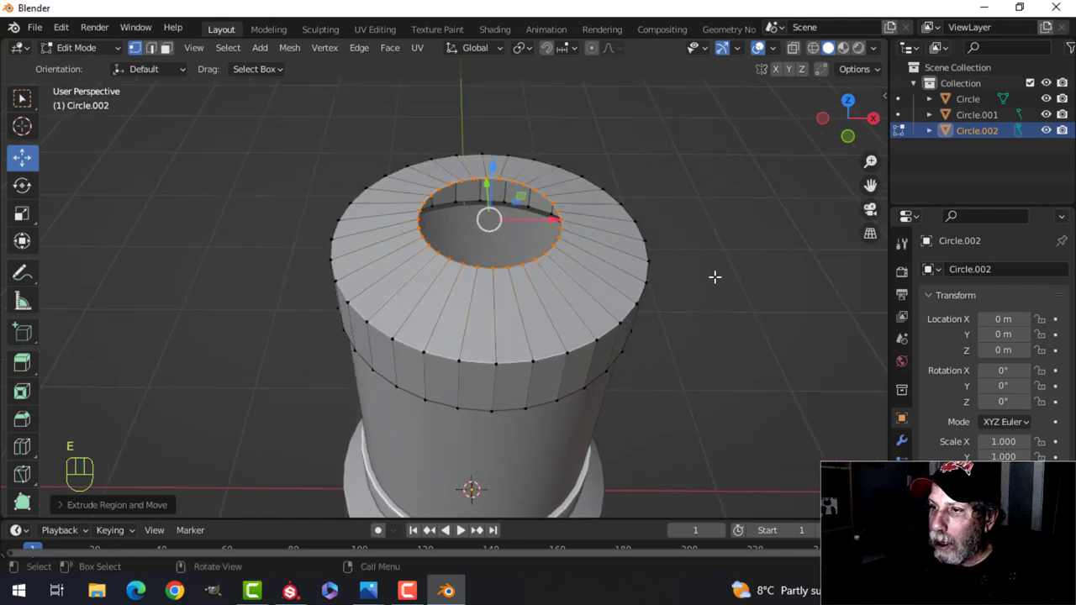
key("s")
middle_click_drag(675, 271, 598, 361, "shift")
key("s")
left_click(598, 308)
Extrude the opening's inner edge straight upward into a short collar on top of the lid.
middle_click_drag(598, 362, 603, 326)
key("e")
left_click(603, 321)
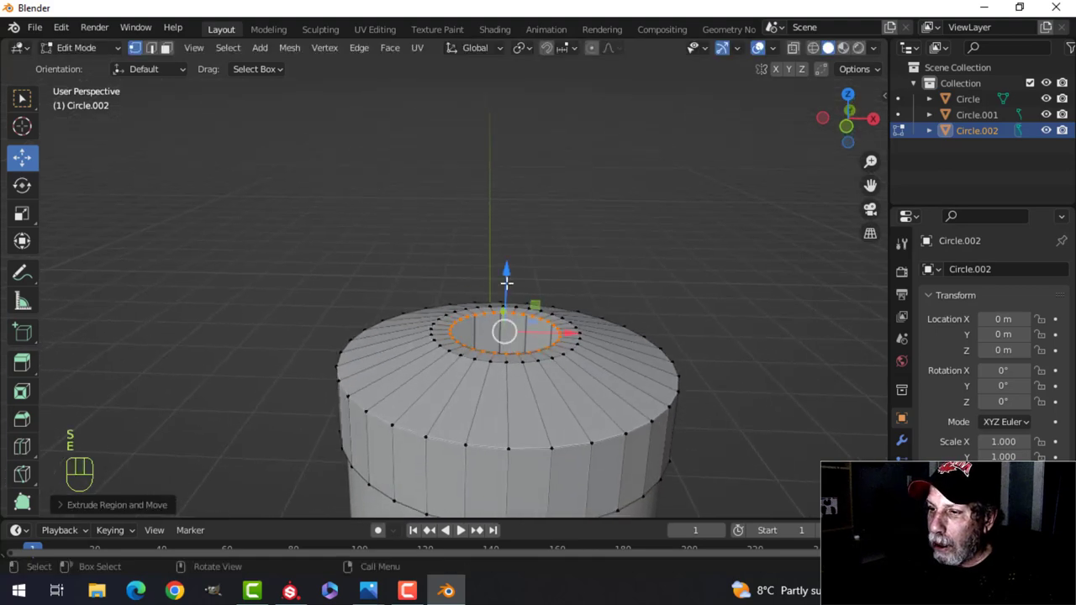
key("e")
left_click_drag(510, 262, 509, 259)
scroll(634, 312, "up", 3)
middle_click_drag(670, 311, 647, 290, "shift")
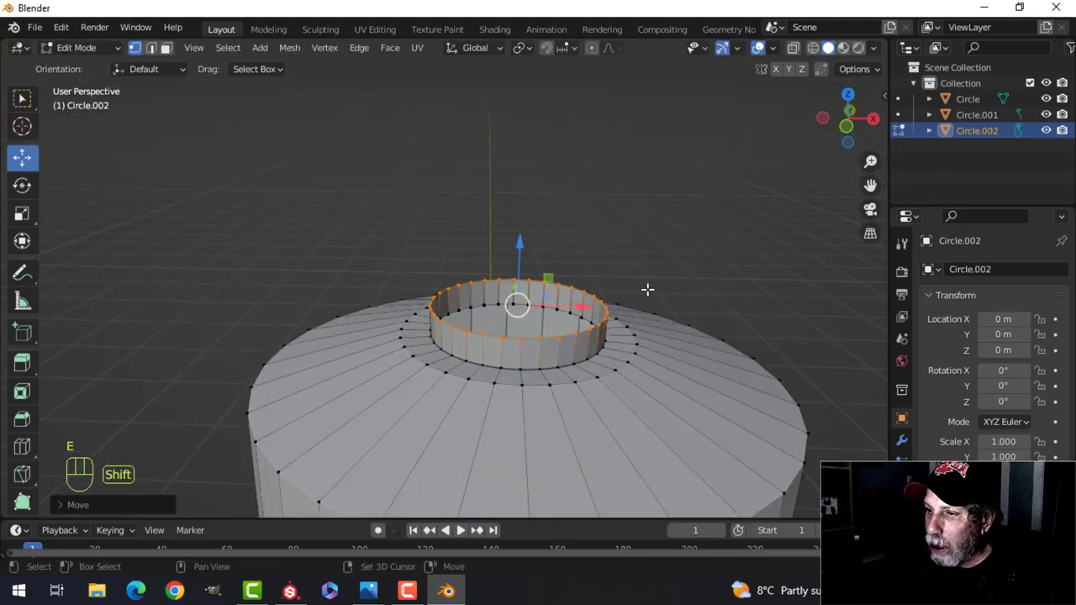
Extrude the collar's upper edge inward to about 0.79 scale, and extrude that inner edge down inside the collar.
key("e")
key("s")
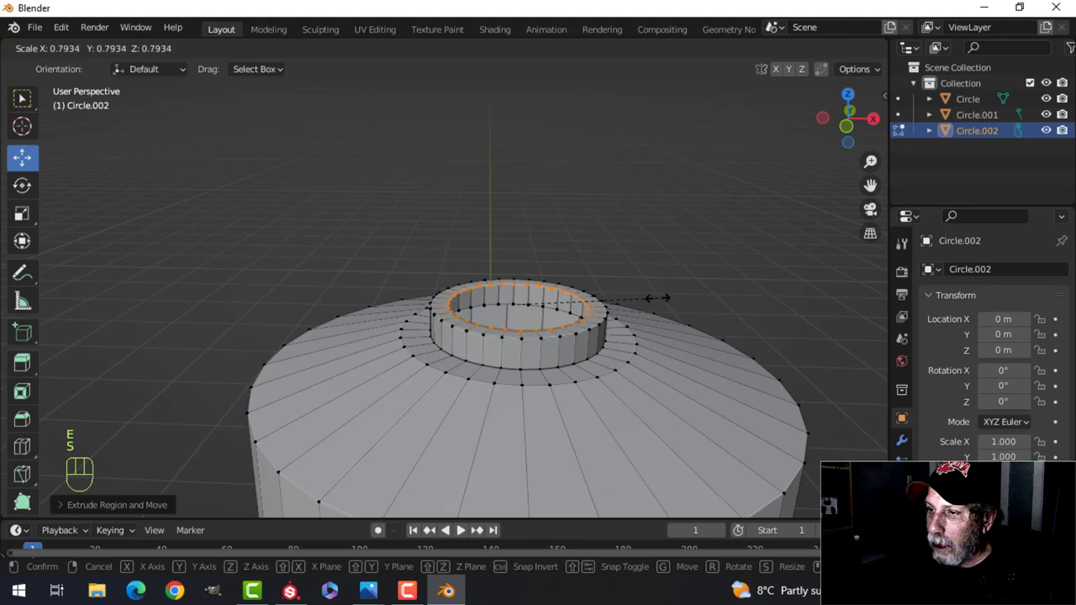
left_click(646, 298)
middle_click_drag(645, 298, 624, 312, "shift")
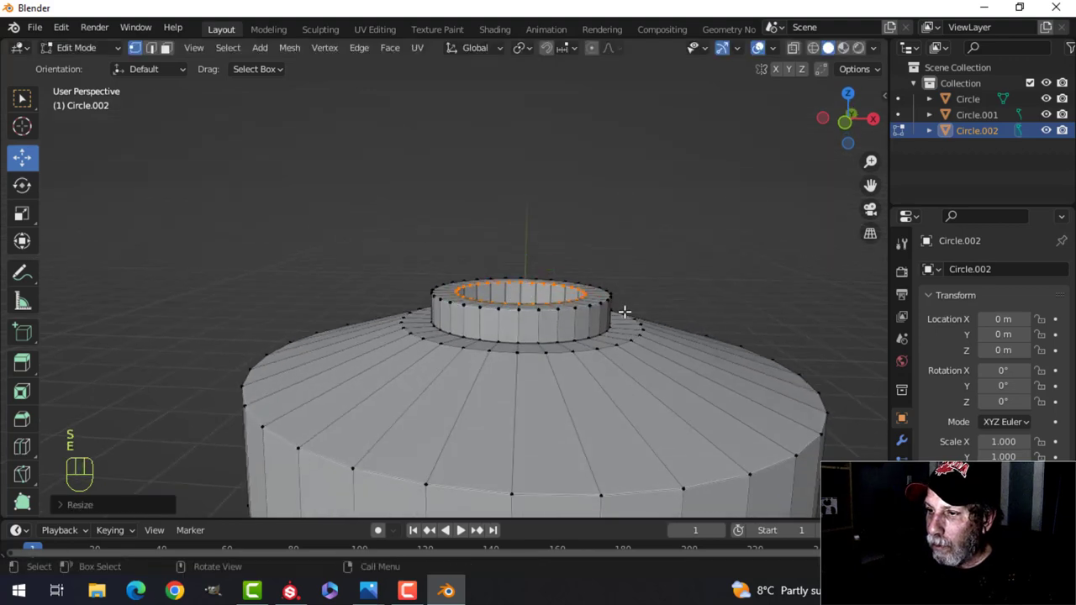
left_click_drag(524, 223, 541, 248)
middle_click_drag(586, 257, 589, 319, "shift")
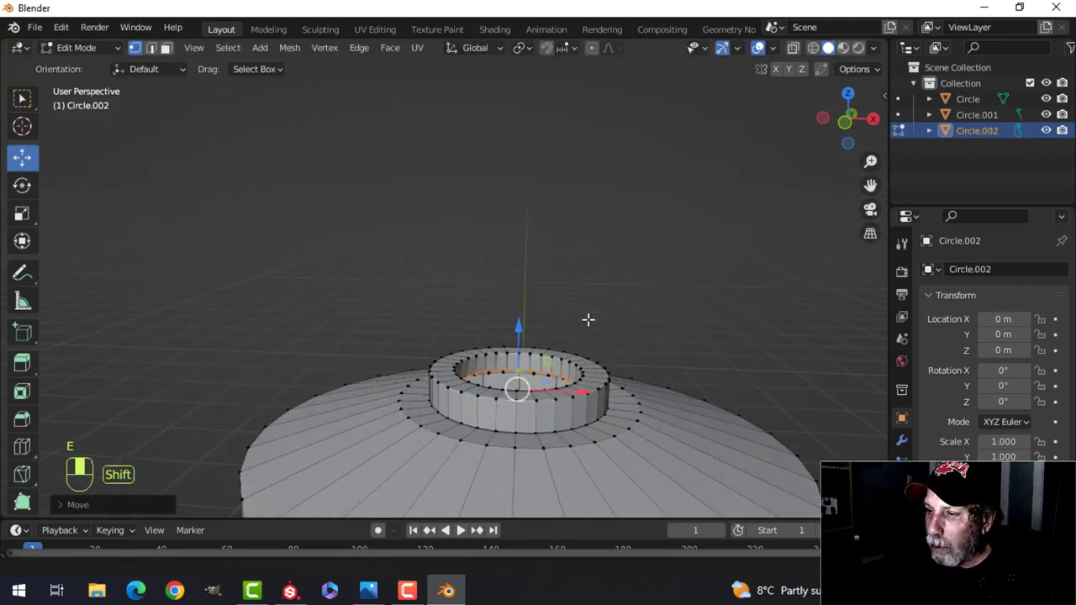
middle_click_drag(660, 334, 651, 298)
key("e")
key("w")
key("3")
left_click(649, 299)
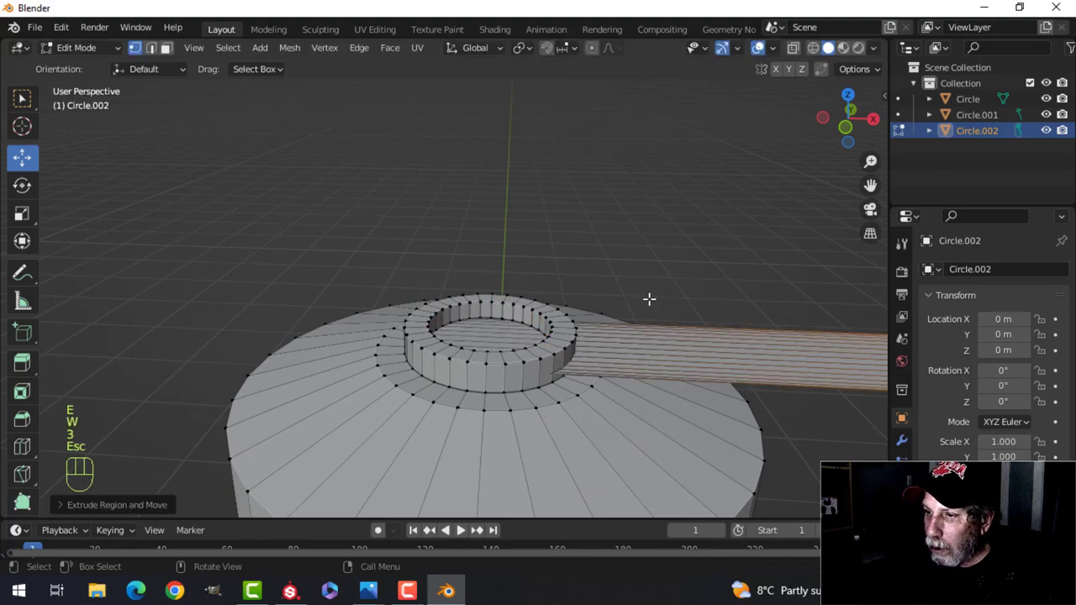
key("ctrl+z")
key("s")
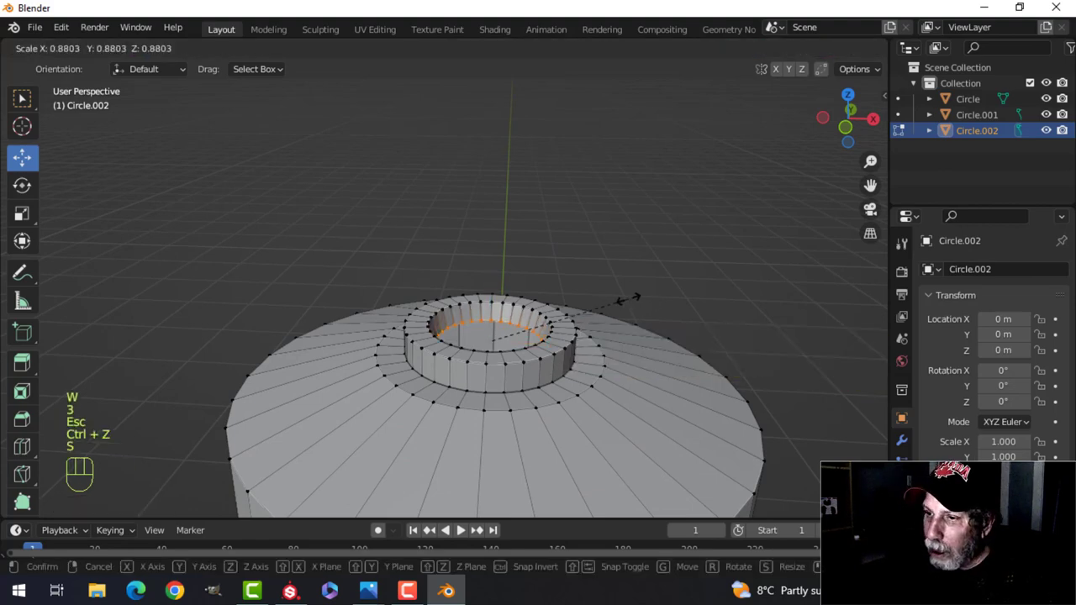
key("Escape")
Extrude the collar's inner bottom edge with an inward scale and fill the remaining hole with a face.
key("e")
right_click(617, 300)
key("s")
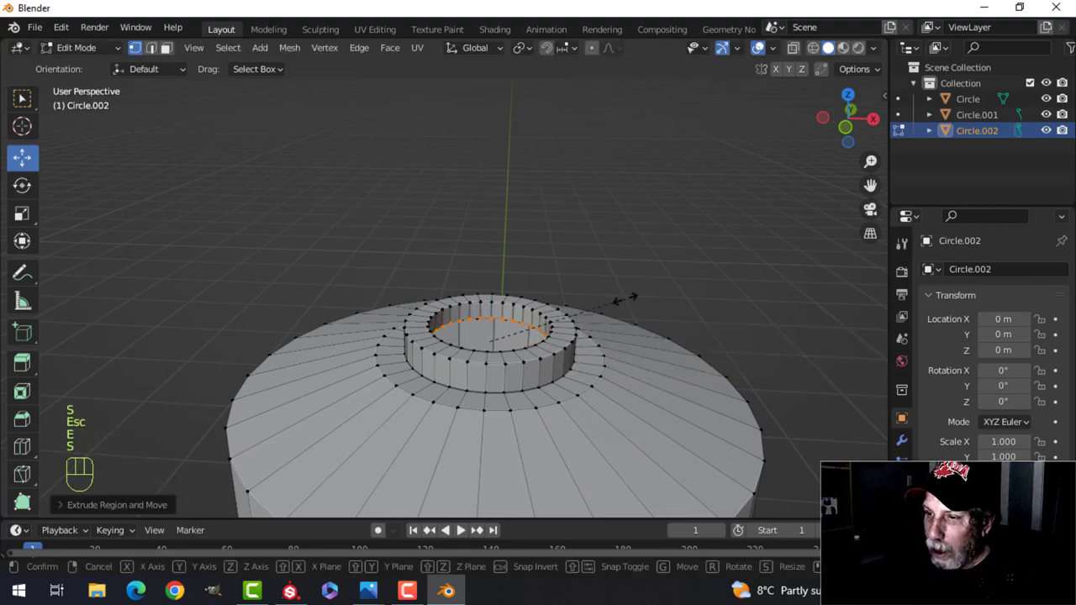
left_click(581, 298)
key("f")
Bevel the collar's outer and inner upper edge loops by about 0.008 m with two segments.
scroll(605, 309, "up", 4)
key("alt+a")
middle_click_drag(637, 319, 631, 281, "shift")
key("2")
left_click(581, 277, "alt+shift")
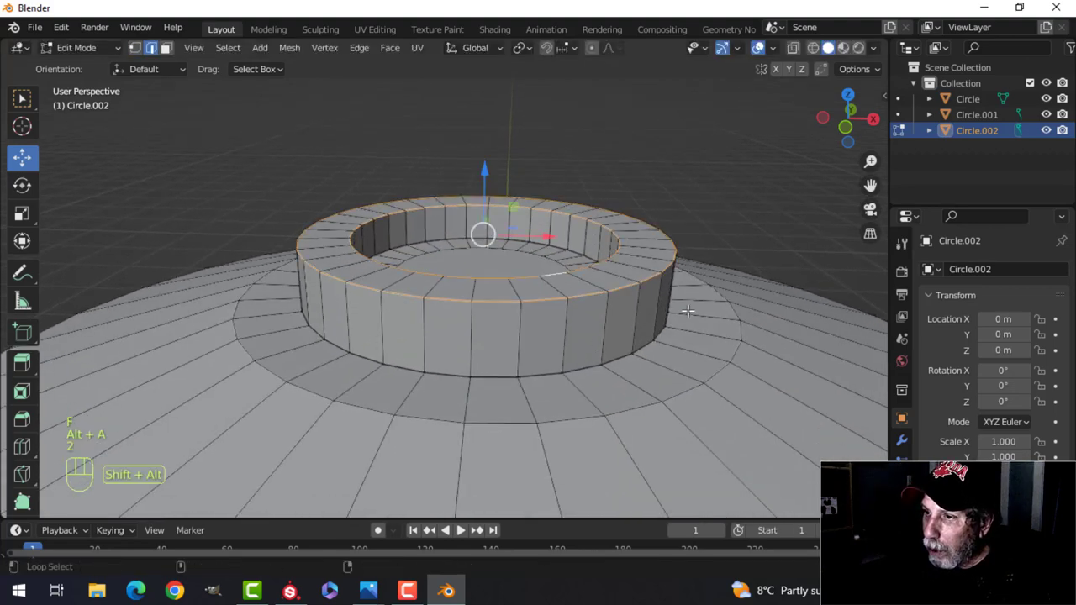
middle_click_drag(688, 311, 677, 305, "shift")
key("ctrl+b")
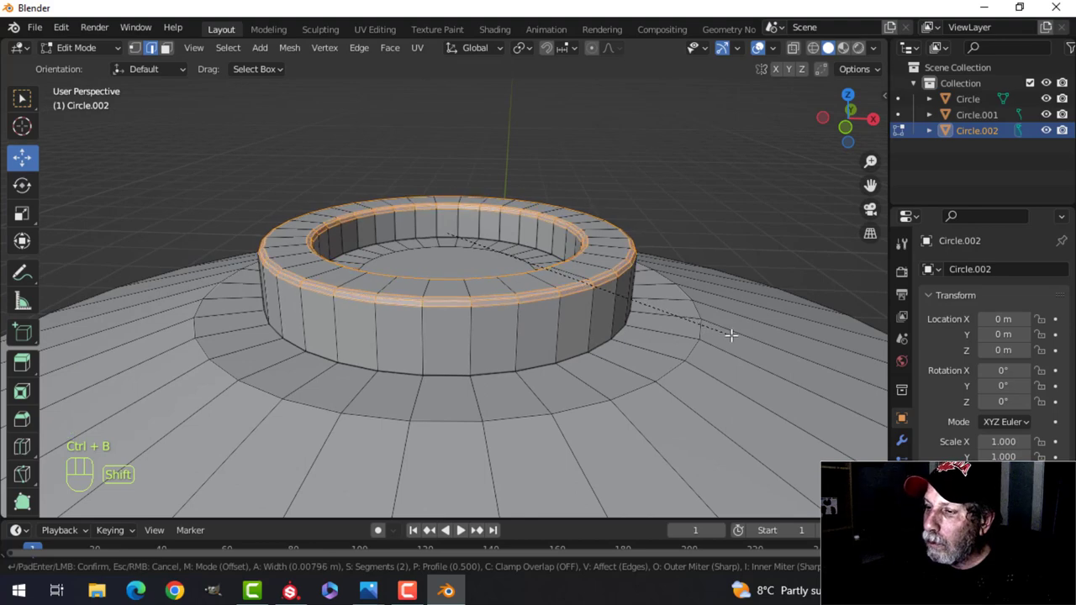
left_click(731, 335)
Bevel the edge loop at the collar's foot, and the surrounding loop on the lid's slope by about 0.006 m with two segments.
key("alt+a")
left_click(691, 338, "alt")
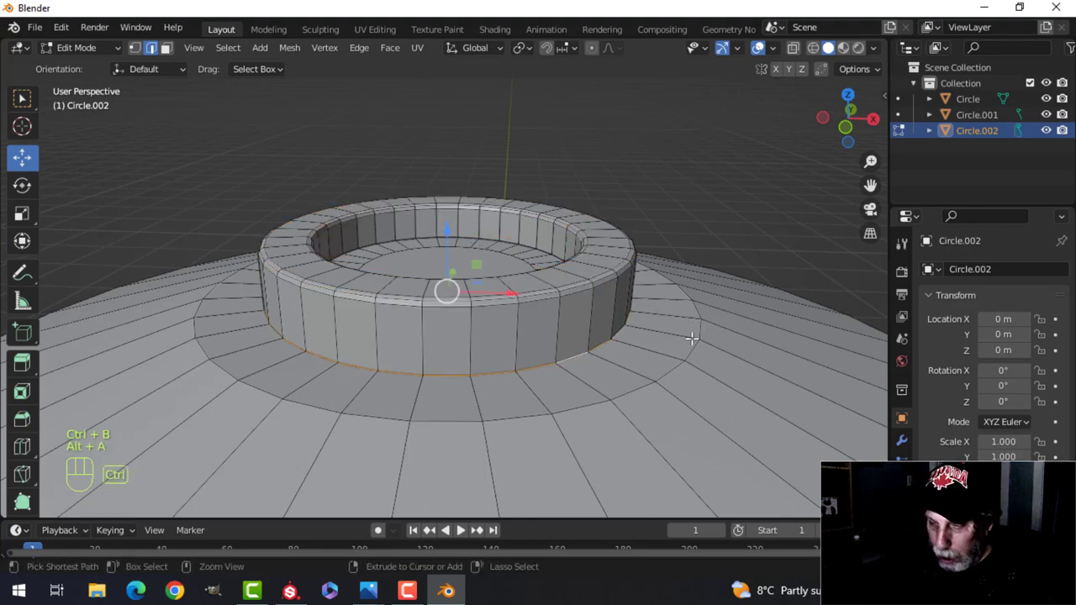
key("ctrl+b")
left_click(744, 354)
key("alt+a")
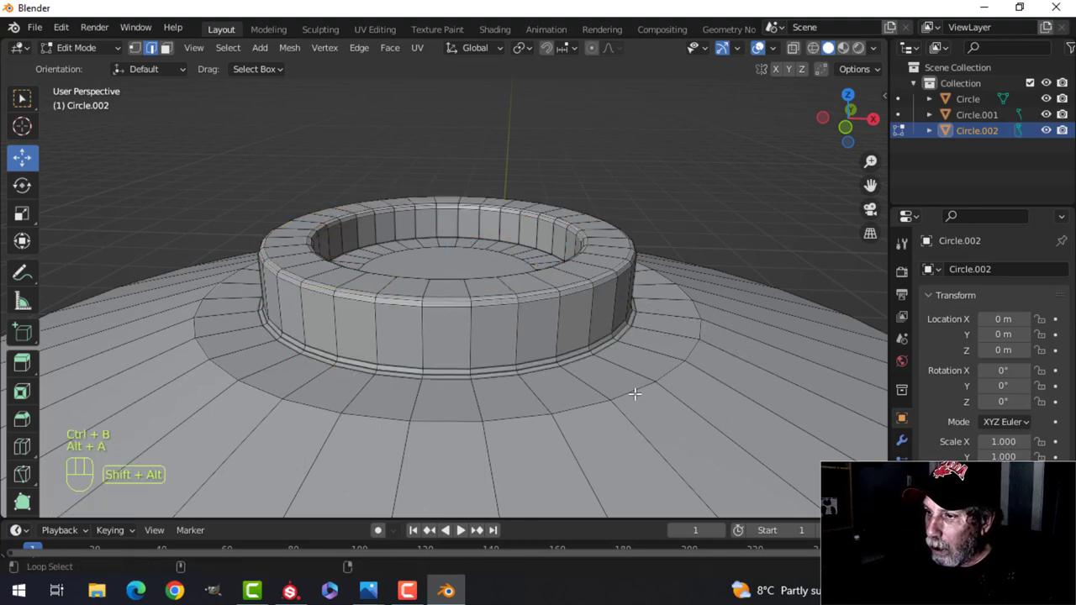
left_click(668, 380, "alt")
key("ctrl+b")
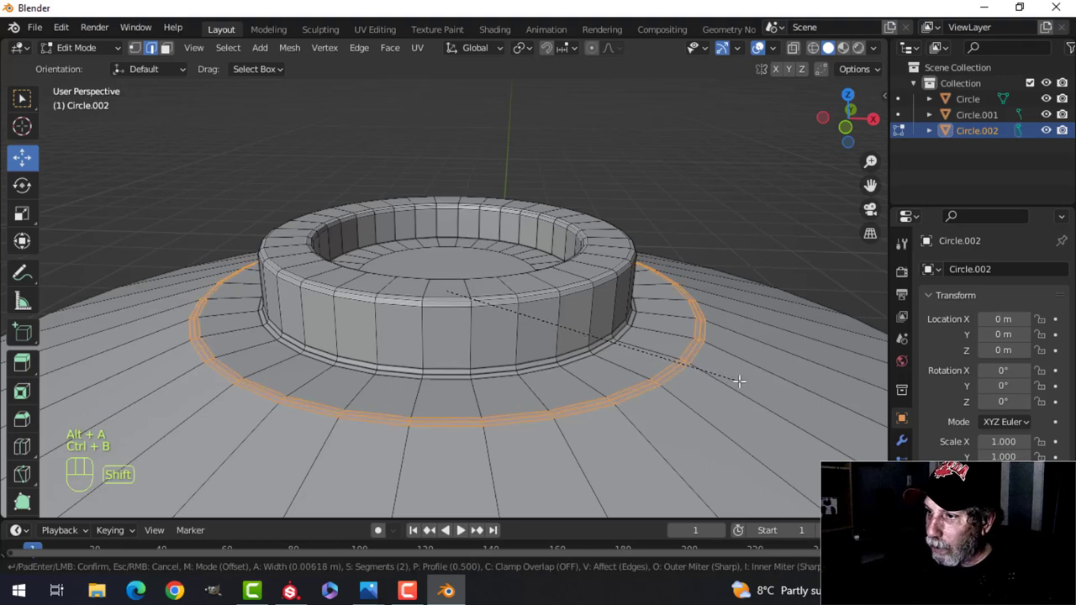
left_click(739, 381)
Bevel the lid's outer edge loop where the sloping top meets the side wall.
scroll(725, 393, "down", 6)
middle_click_drag(723, 396, 665, 332, "shift")
key("alt+a")
left_click(503, 328, "alt")
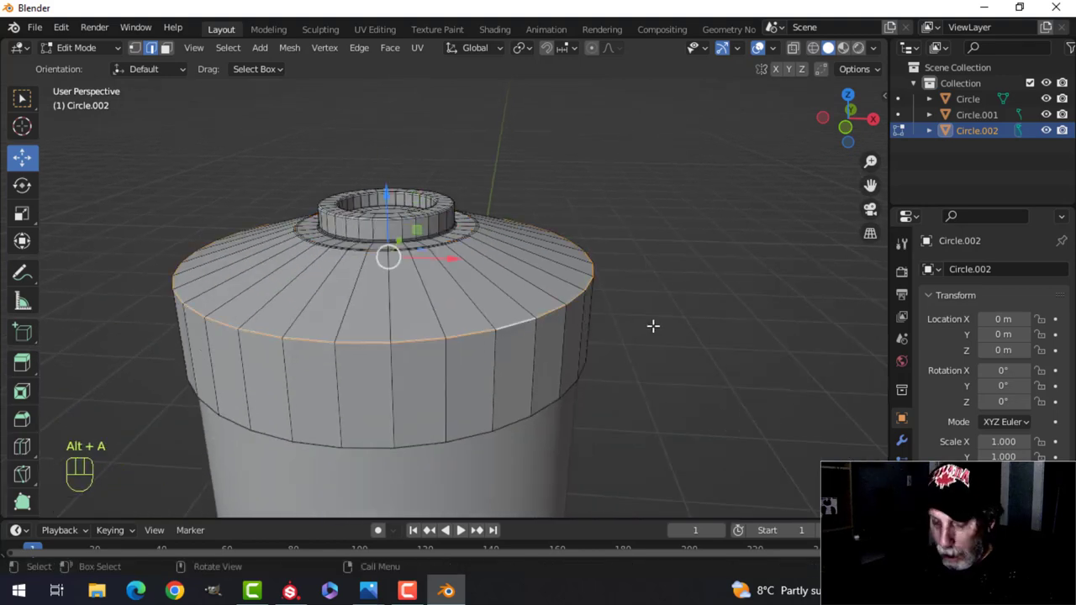
key("ctrl+b")
left_click(714, 336)
scroll(605, 357, "down", 3)
key("alt+a")
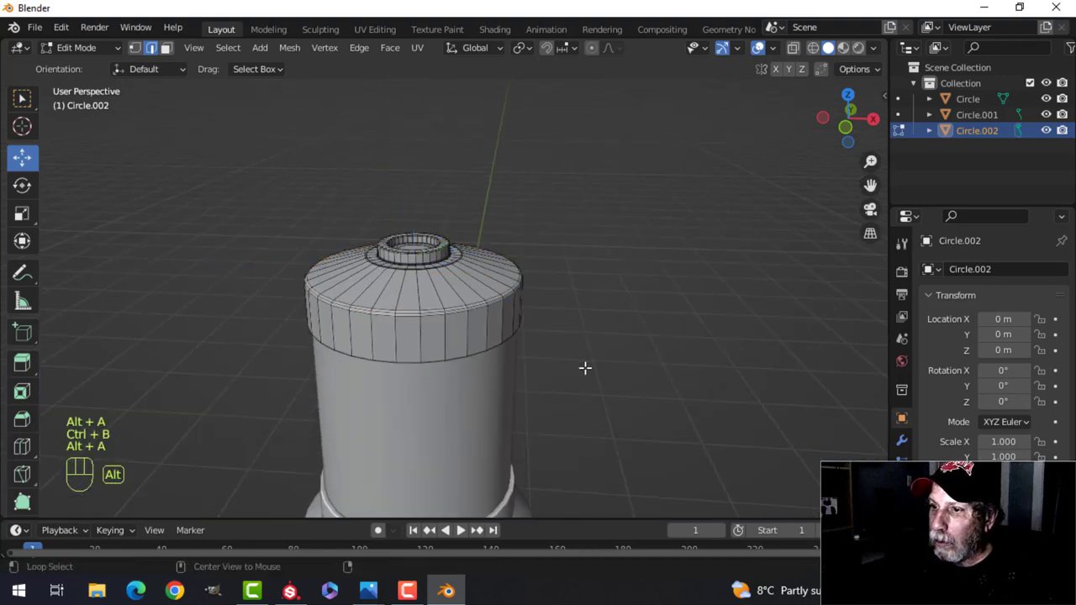
Extrude the lid's lower edge loop and scale it inward to close the gap against the glass cylinder.
middle_click_drag(585, 369, 538, 301)
scroll(538, 300, "up", 2)
middle_click_drag(476, 277, 504, 274, "shift")
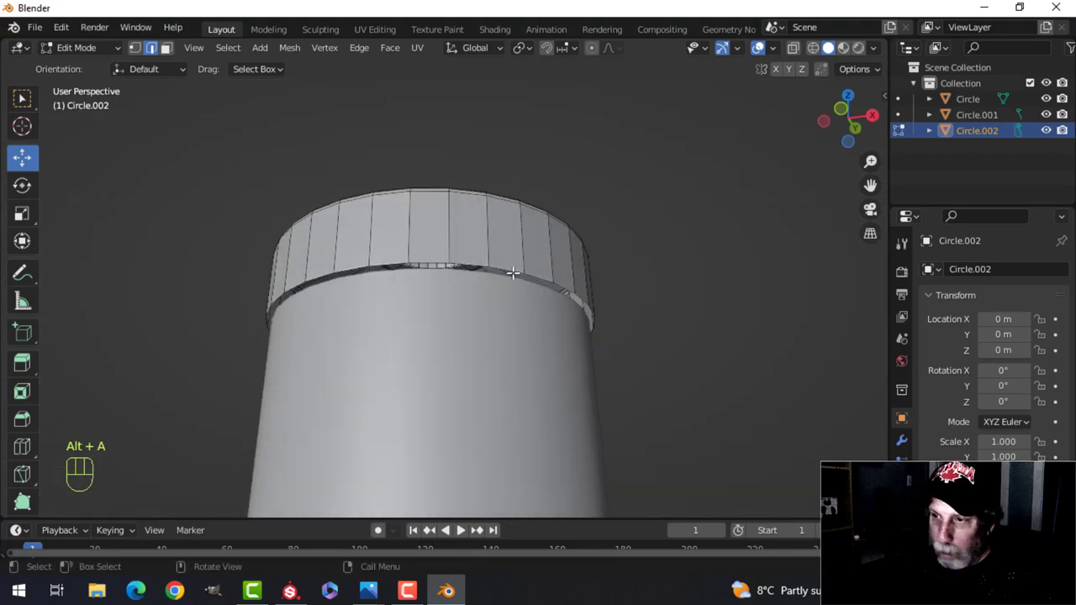
left_click(511, 267, "alt+shift")
key("e")
left_click(680, 274)
key("s")
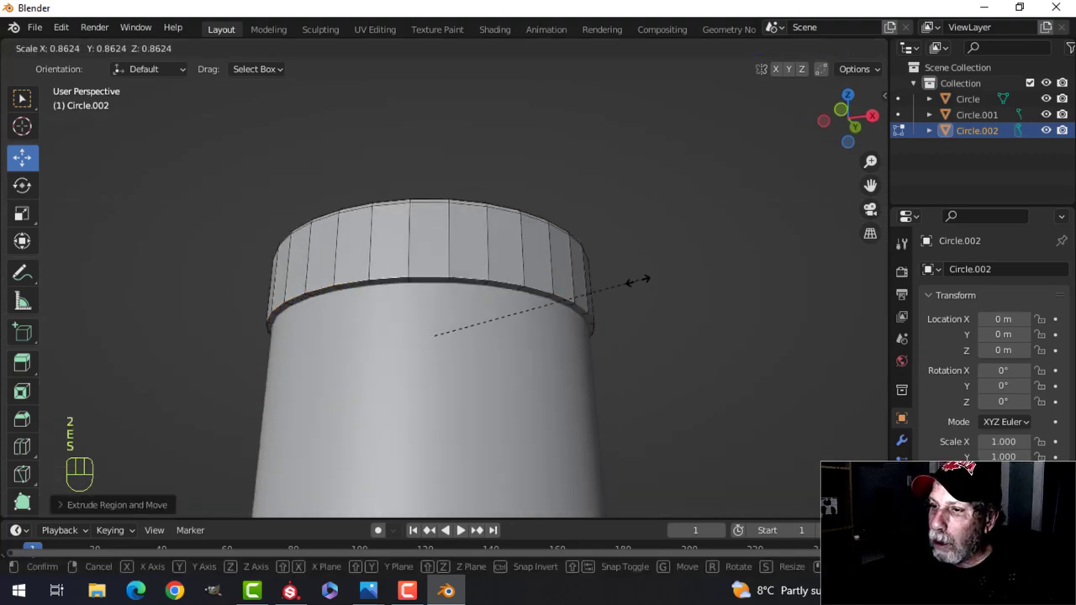
left_click(629, 284)
Bevel the outer edge loop along the bottom of the lid's side wall.
key("alt+a")
left_click(508, 282, "alt+shift")
scroll(508, 282, "up", 2)
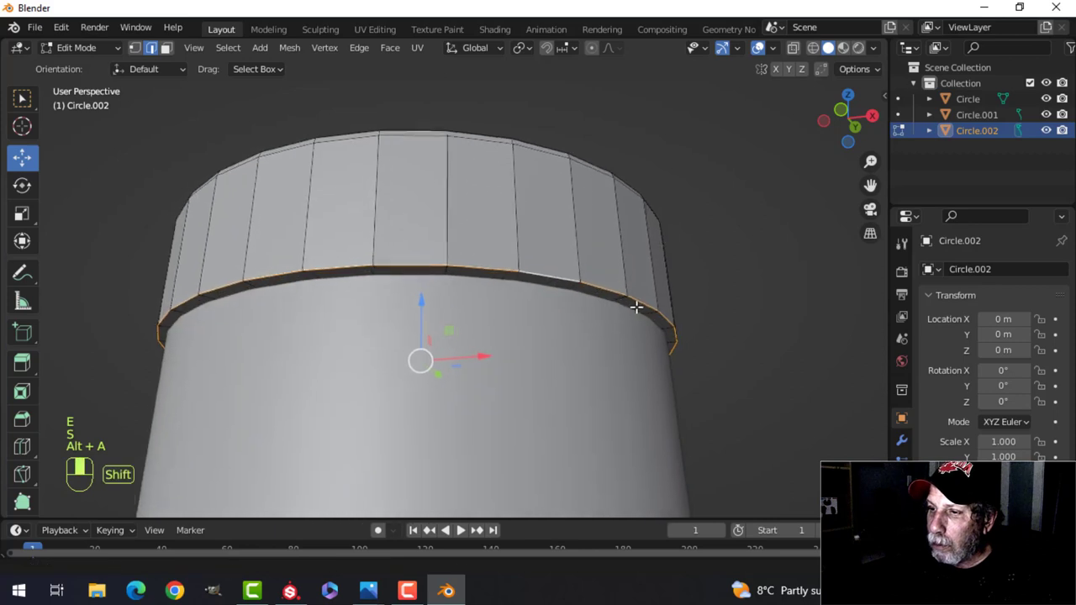
key("ctrl+b")
left_click(825, 298)
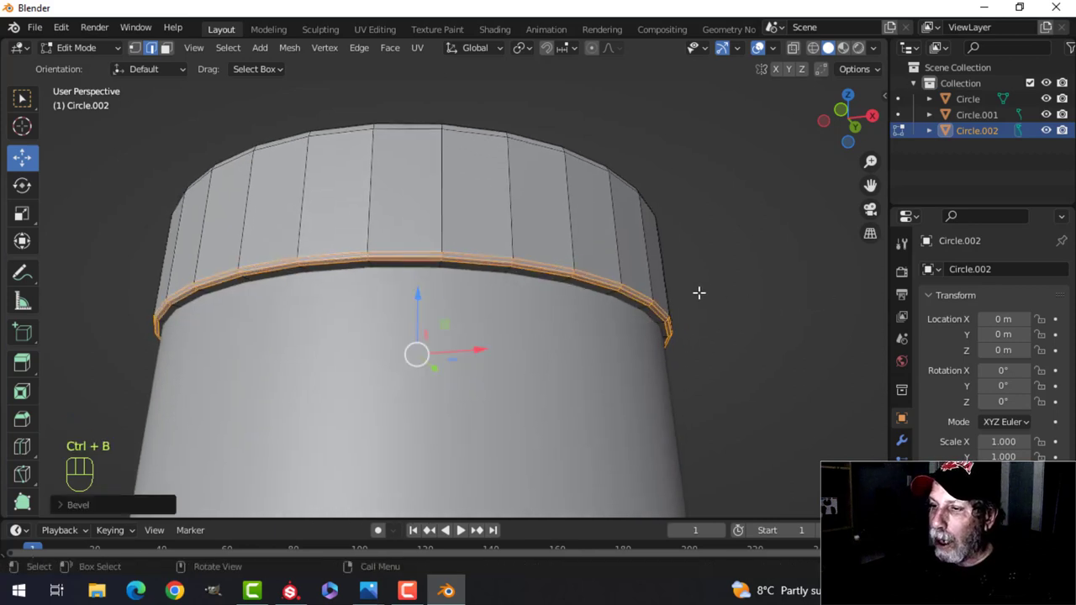
Leave mesh editing and apply smooth shading to the lid object.
key("Tab")
scroll(528, 287, "down", 4)
key("alt+a")
left_click(428, 287)
right_click(428, 287)
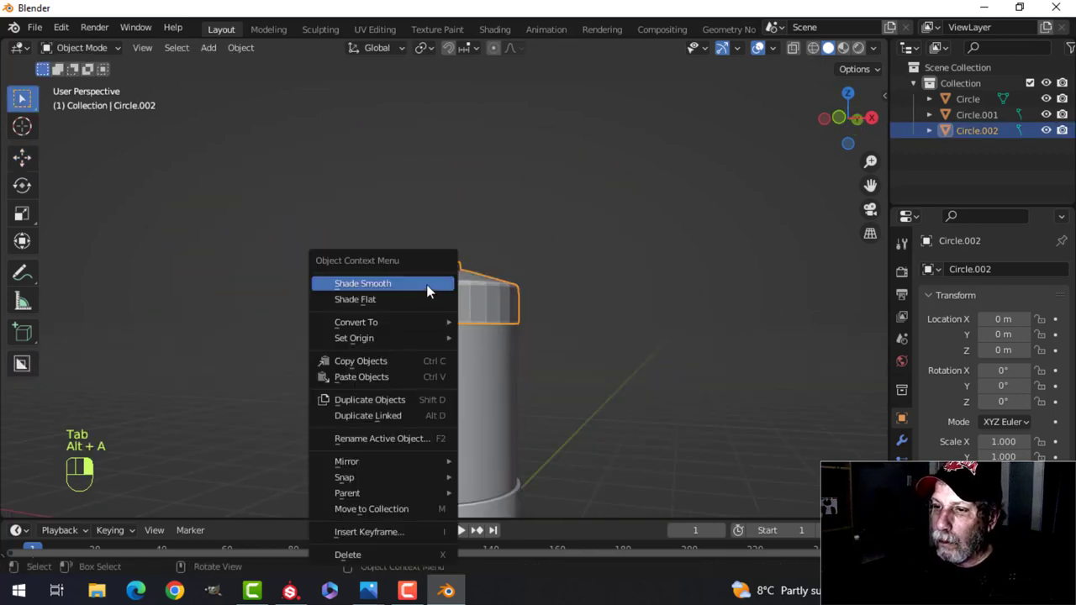
left_click(427, 286)
Examine the whole incubator from above, below and the sides to check the smoothed lid and the base.
scroll(434, 291, "down", 4)
key("alt+a")
middle_click_drag(434, 291, 423, 394)
scroll(454, 370, "up", 2)
middle_click_drag(471, 367, 480, 288, "shift")
middle_click_drag(480, 328, 507, 322)
scroll(496, 332, "down", 2)
middle_click_drag(454, 359, 483, 343)
scroll(477, 357, "up", 3)
middle_click_drag(482, 343, 551, 251)
left_click(506, 355)
scroll(522, 337, "up", 2)
scroll(540, 271, "down", 2)
key("alt+a")
middle_click_drag(502, 289, 501, 331, "shift")
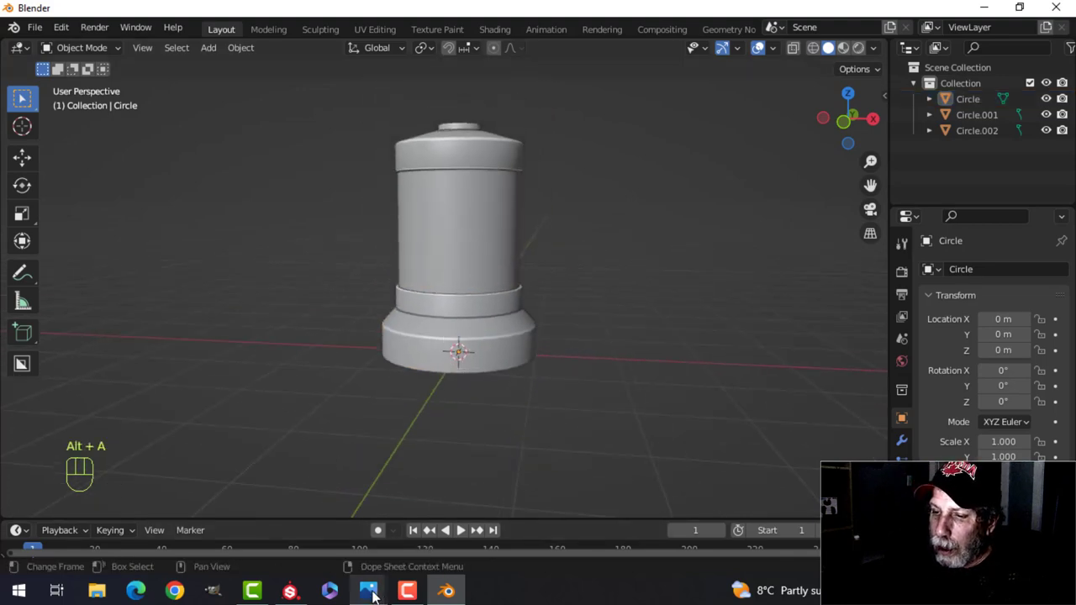
Check the proportions of the base in the Incubator1WIP1.jpg reference image and return to Blender.
mouse_move(370, 592)
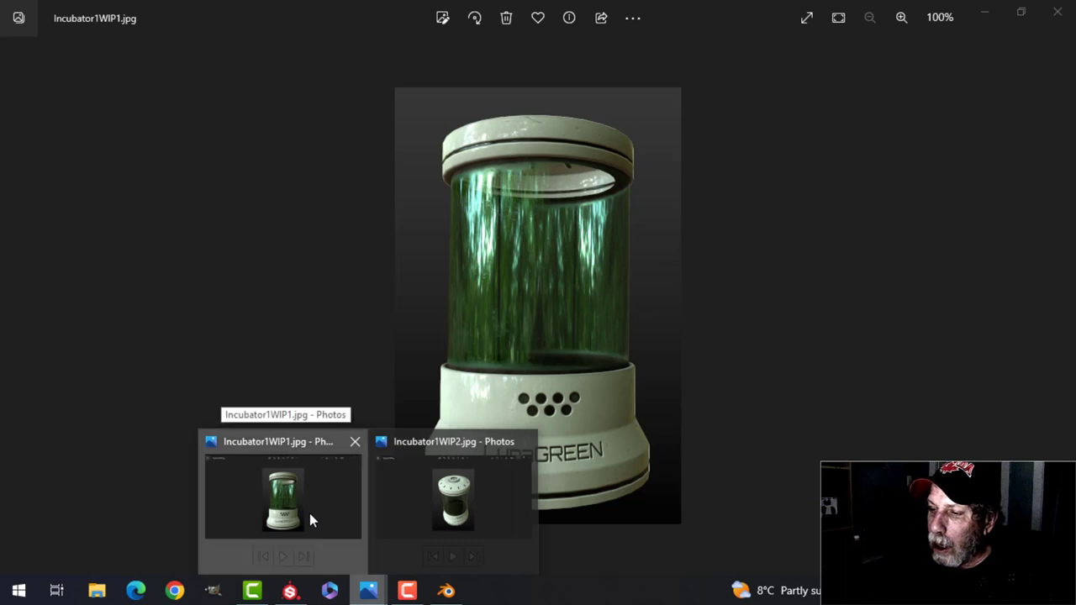
left_click(309, 520)
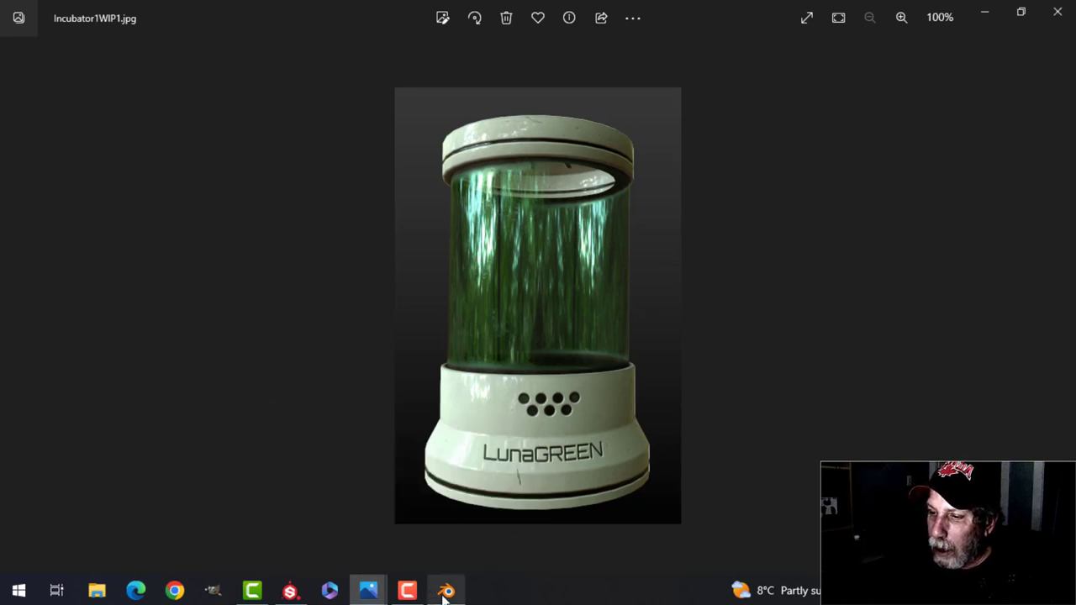
mouse_move(445, 595)
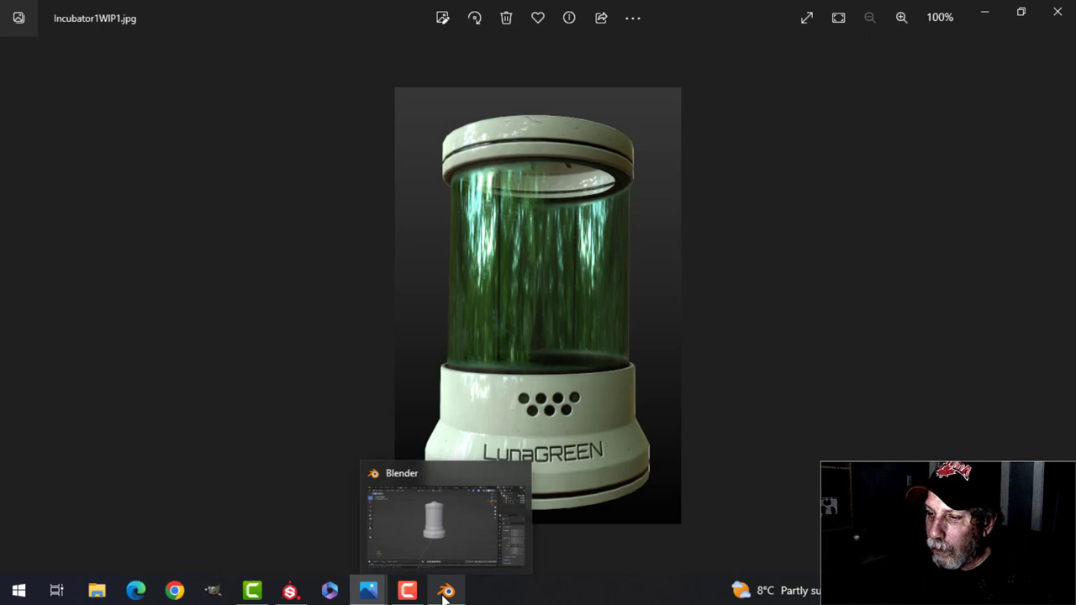
left_click(445, 593)
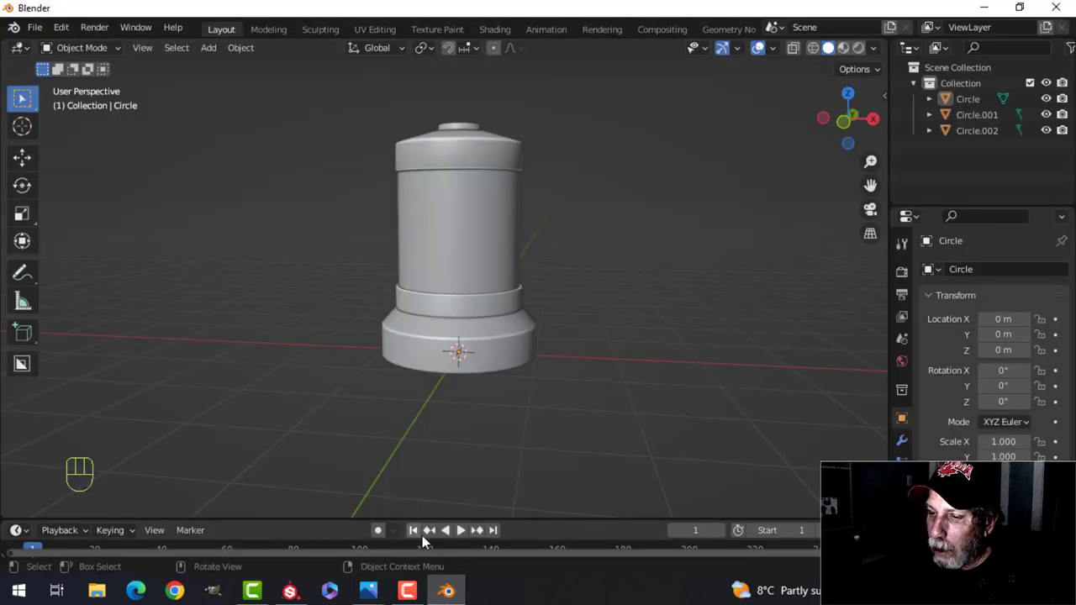
mouse_move(368, 590)
mouse_move(271, 518)
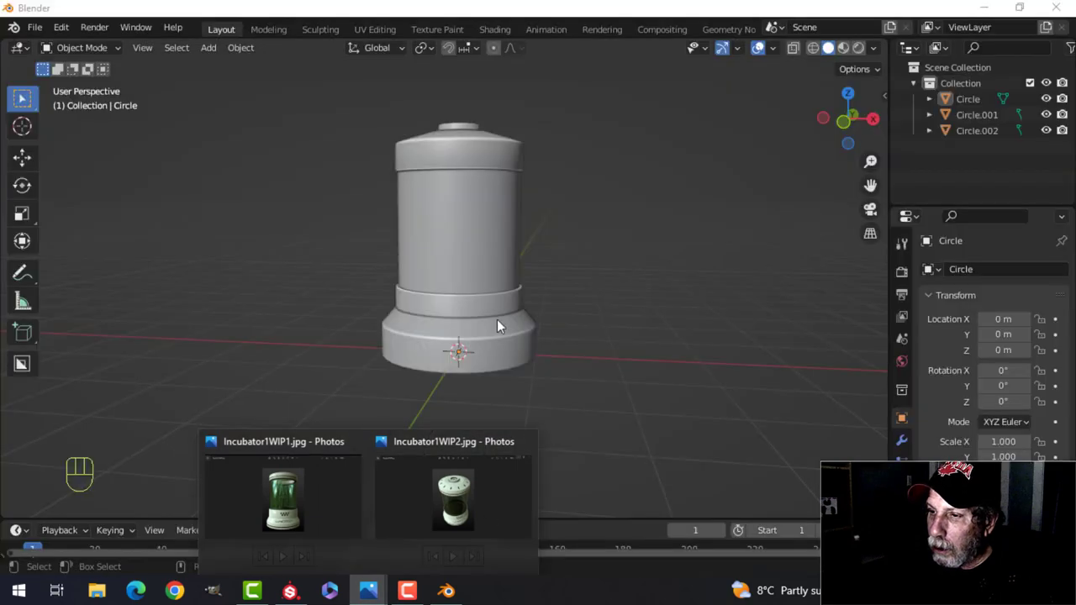
Select the base's sloped and lower sections in front wireframe view and move them down to make the base's upper band taller.
left_click(498, 306)
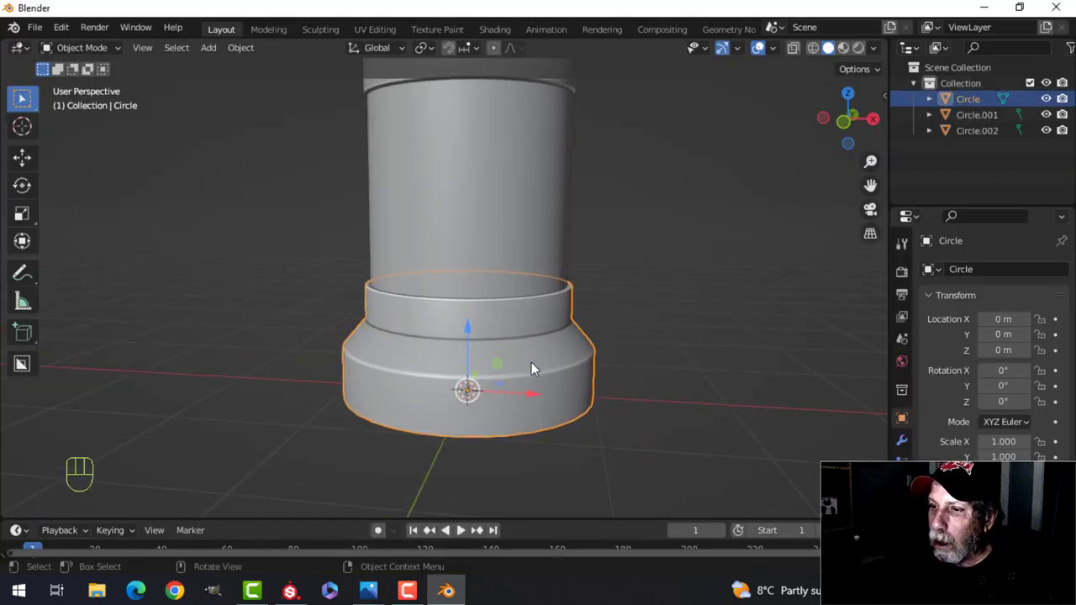
key("Tab")
key("KP_1")
key("z")
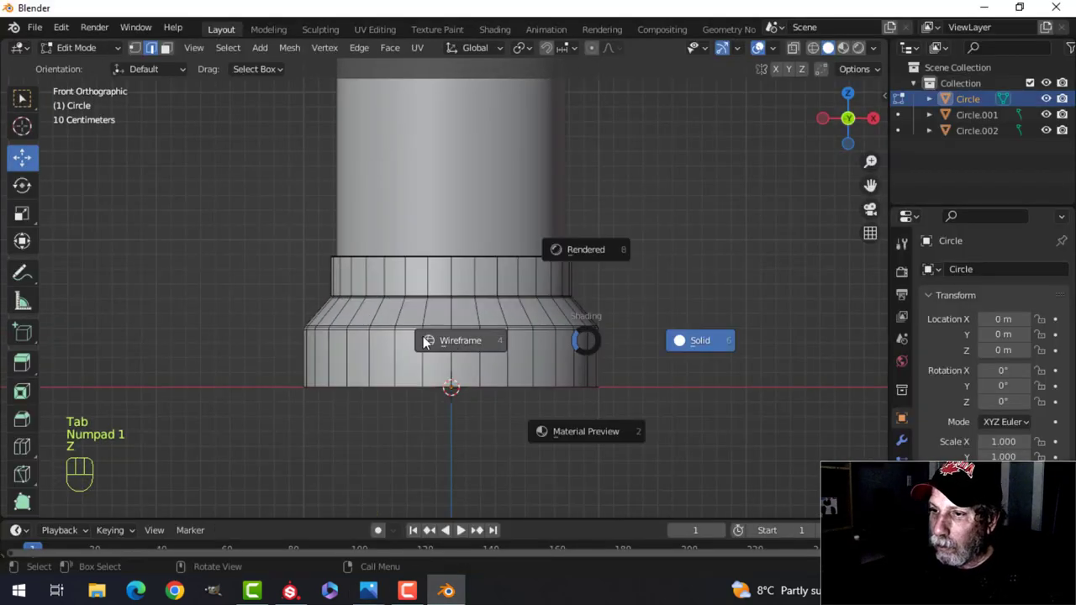
left_click(425, 340)
key("alt+a")
key("b")
left_click_drag(266, 269, 654, 459)
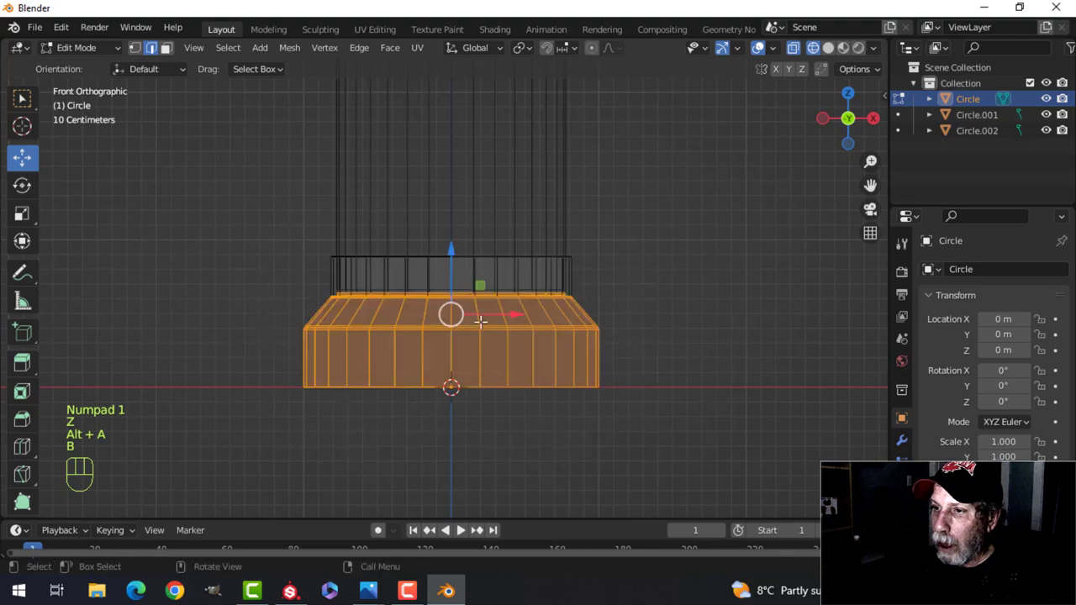
left_click_drag(451, 252, 450, 282)
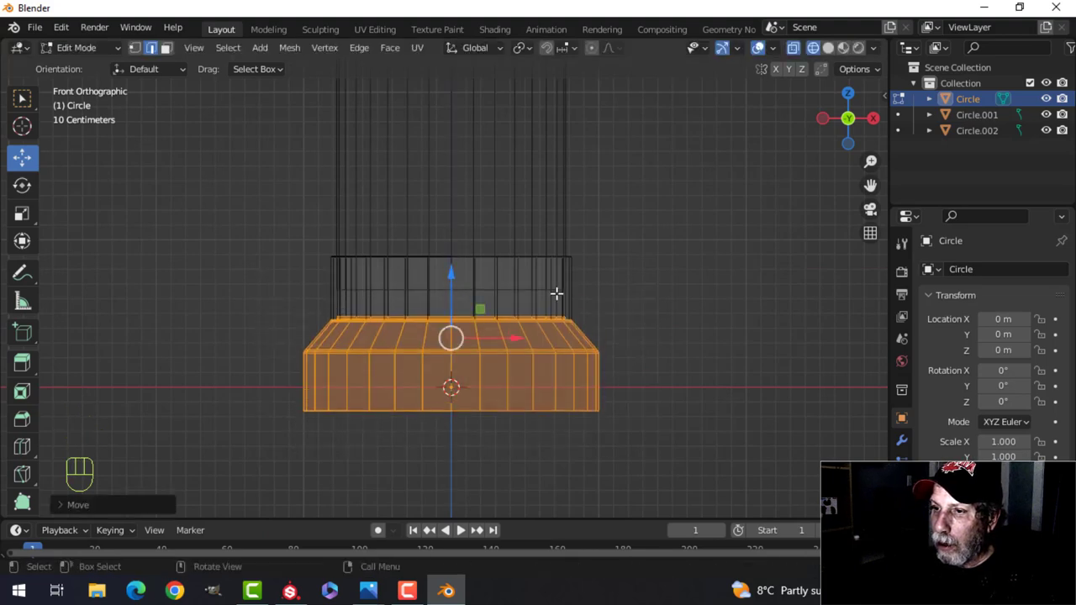
Clear the mesh selection and return the viewport to solid shading.
key("alt+a")
key("z")
left_click(681, 308)
scroll(558, 302, "down", 5)
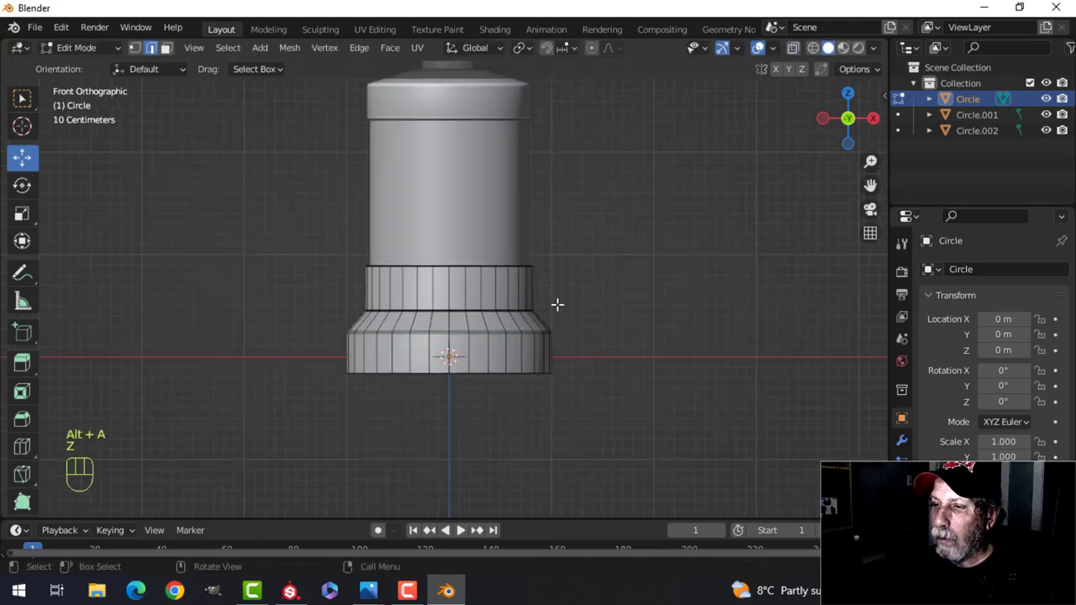
Leave the base's mesh editing and inspect the base and cylinder joint in perspective.
key("Tab")
key("alt+a")
middle_click_drag(573, 291, 486, 322)
scroll(520, 322, "up", 2)
scroll(478, 353, "up", 2)
scroll(486, 322, "up", 2)
middle_click_drag(446, 287, 440, 314, "shift")
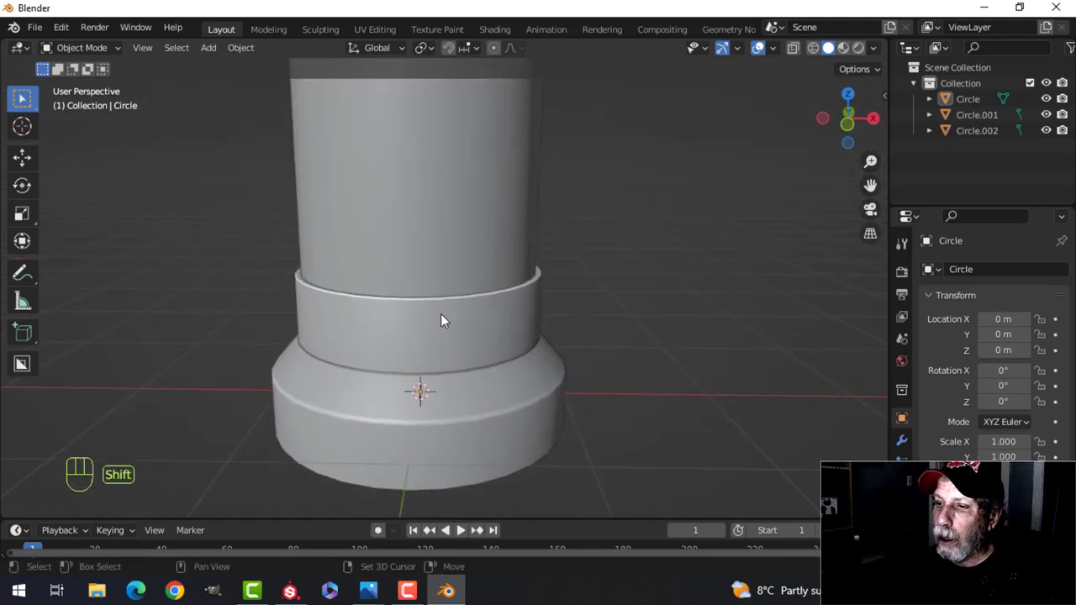
Move the glass cylinder's bottom edge loop down inside the base in wireframe view and return to solid object view.
left_click(479, 300)
key("Tab")
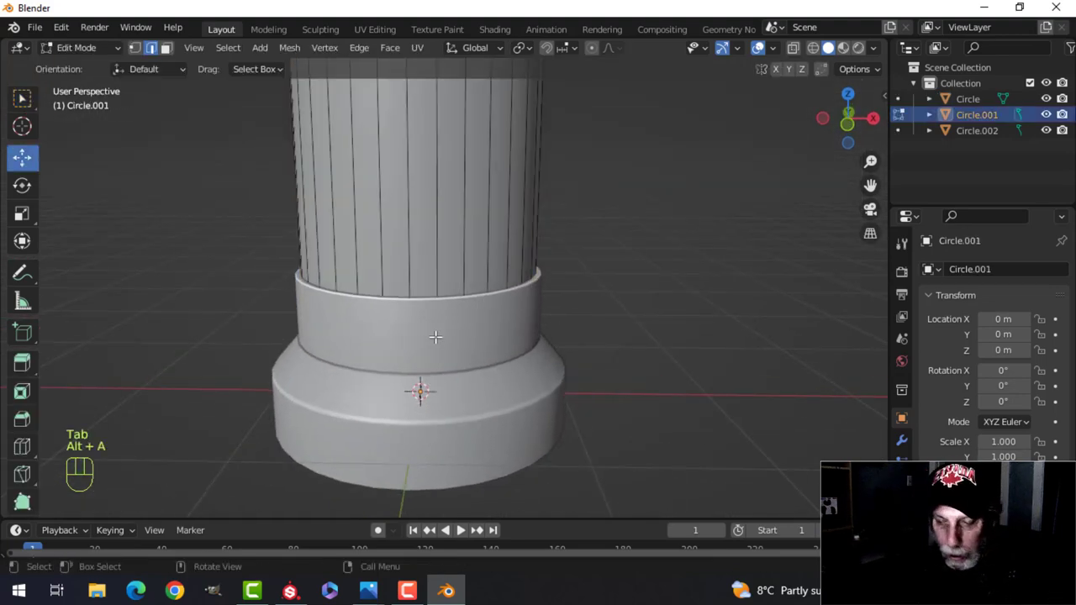
key("z")
left_click(358, 344)
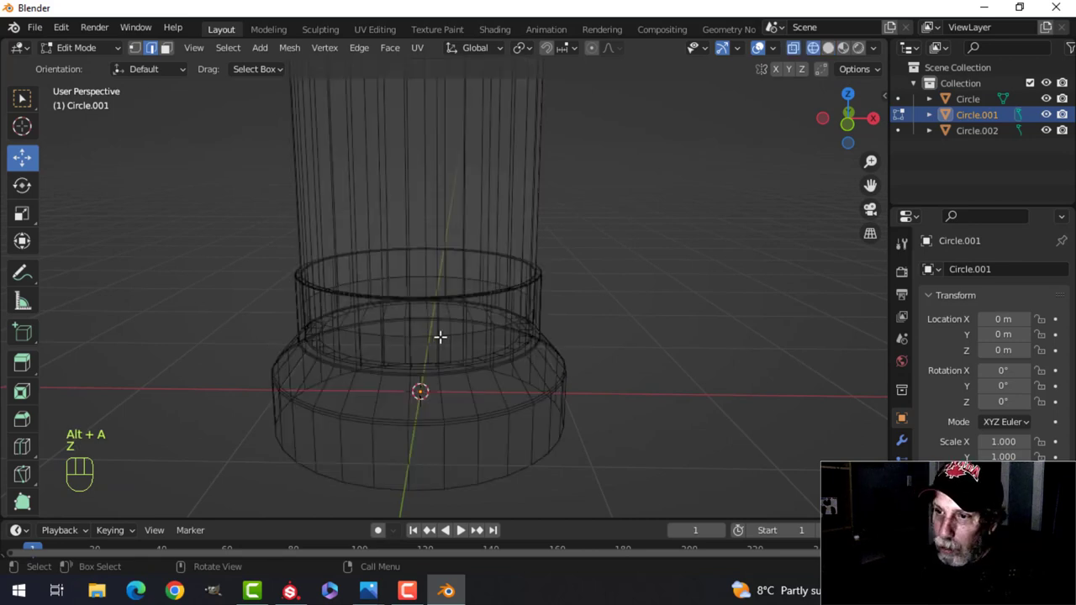
left_click(422, 318, "alt+shift")
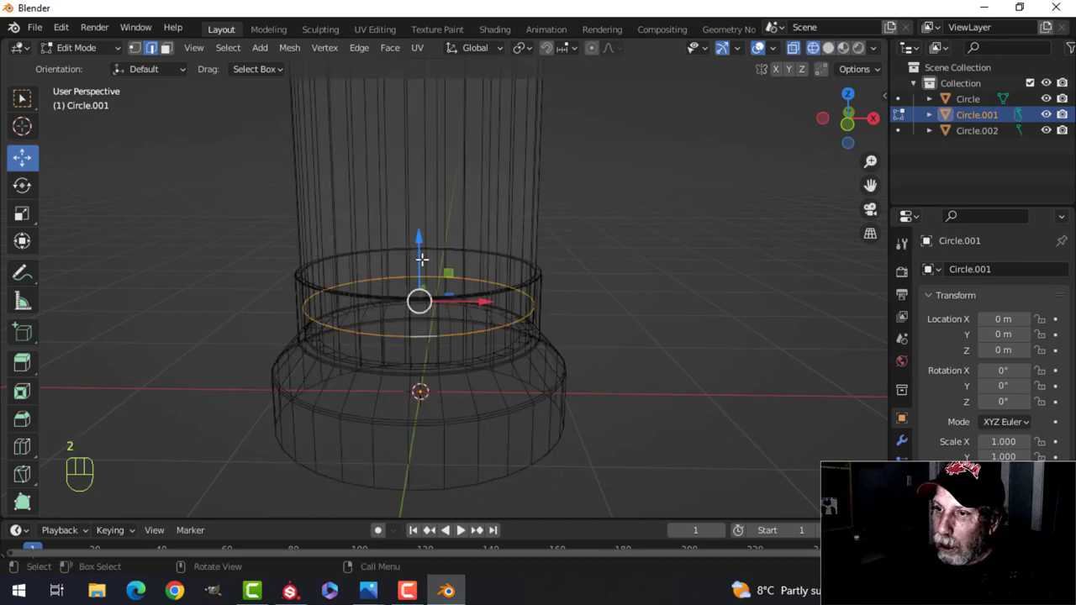
left_click_drag(420, 256, 424, 280)
key("z")
left_click(580, 299)
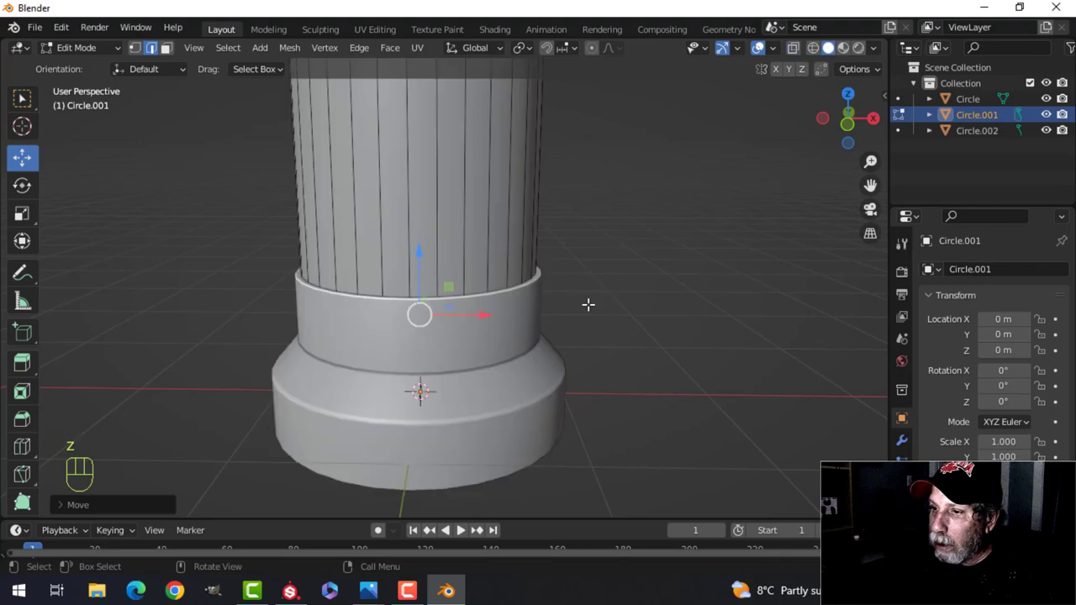
key("Tab")
key("alt+a")
Check the base's proportions in the Incubator1WIP1.jpg reference image and return to Blender.
mouse_move(368, 592)
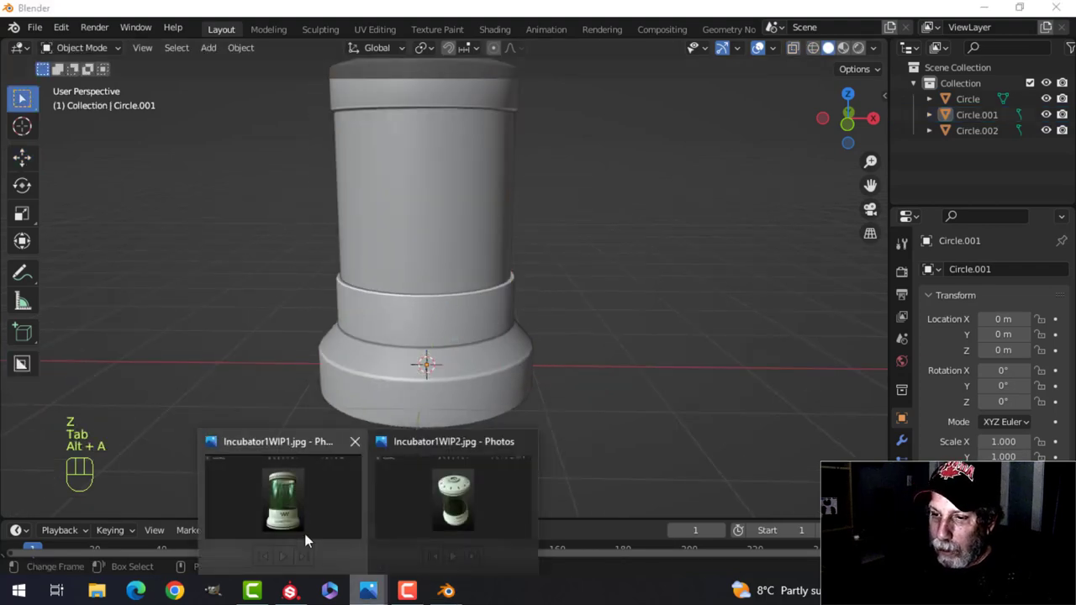
left_click(306, 540)
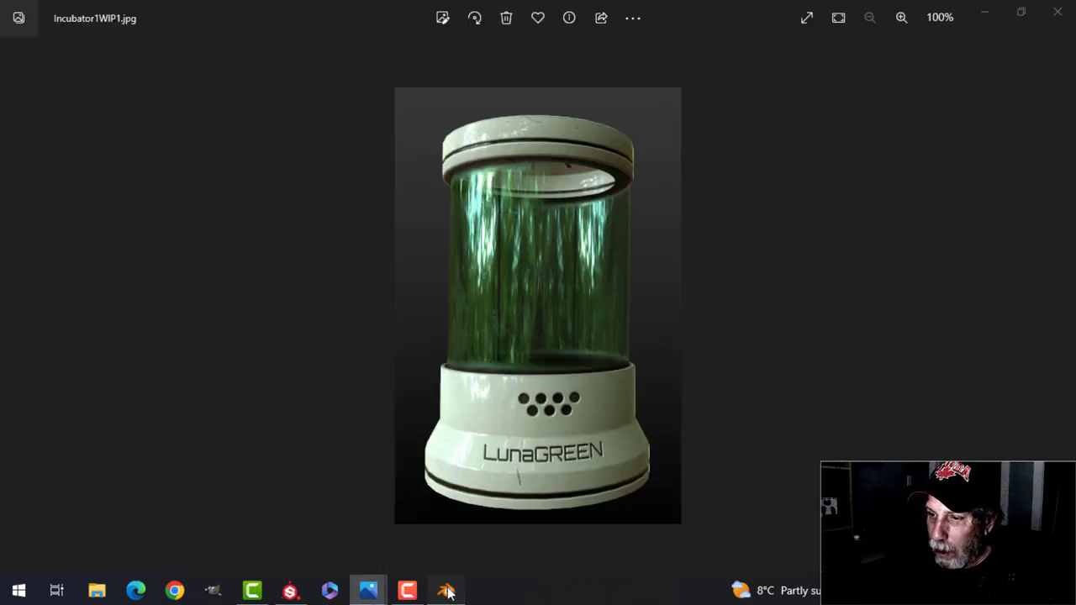
left_click(447, 593)
Move the base's bottom edge loop up to shorten its lowest band, and leave mesh editing with nothing selected.
left_click(450, 412)
key("Tab")
scroll(490, 447, "up", 3)
middle_click_drag(504, 400, 533, 291, "shift")
key("alt+a")
middle_click_drag(525, 372, 476, 380)
left_click(459, 365, "alt+shift")
left_click_drag(450, 329, 454, 296)
key("Tab")
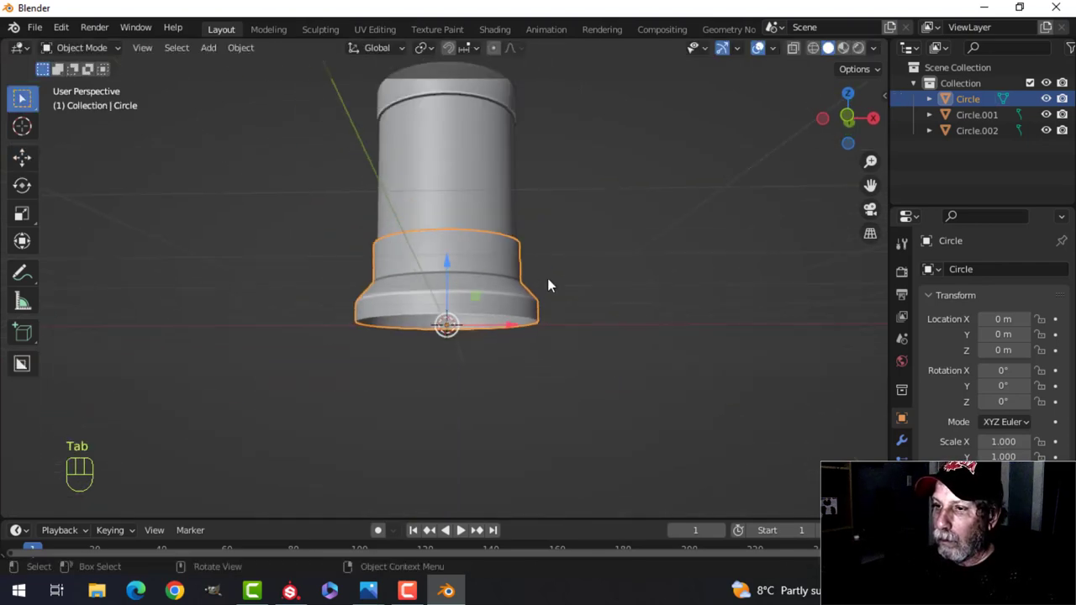
key("alt+a")
Select the lid and turn on the Face Orientation overlay to show the normals of the incubator parts.
scroll(518, 311, "down", 5)
middle_click_drag(517, 299, 533, 343, "shift")
scroll(487, 339, "up", 2)
scroll(548, 324, "up", 3)
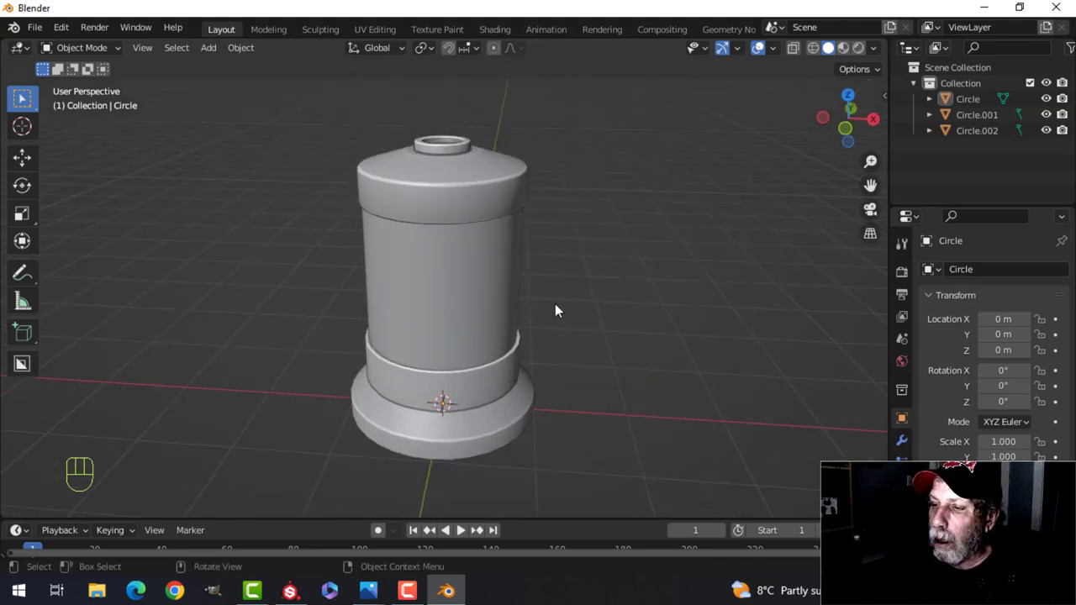
middle_click_drag(555, 307, 504, 278)
left_click(451, 165)
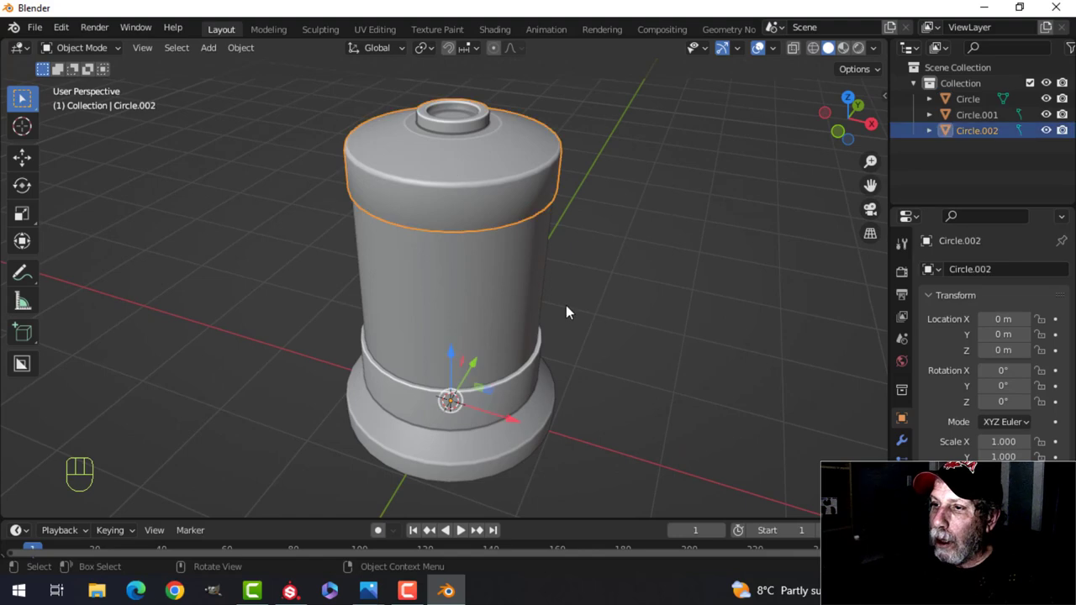
middle_click_drag(567, 310, 542, 261)
left_click(773, 48)
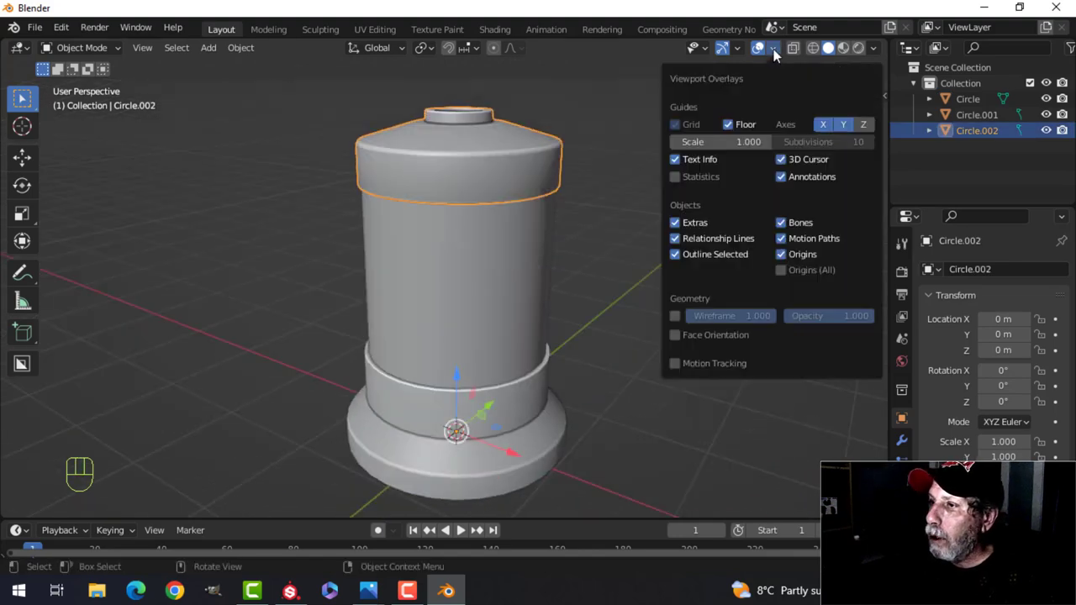
left_click(723, 333)
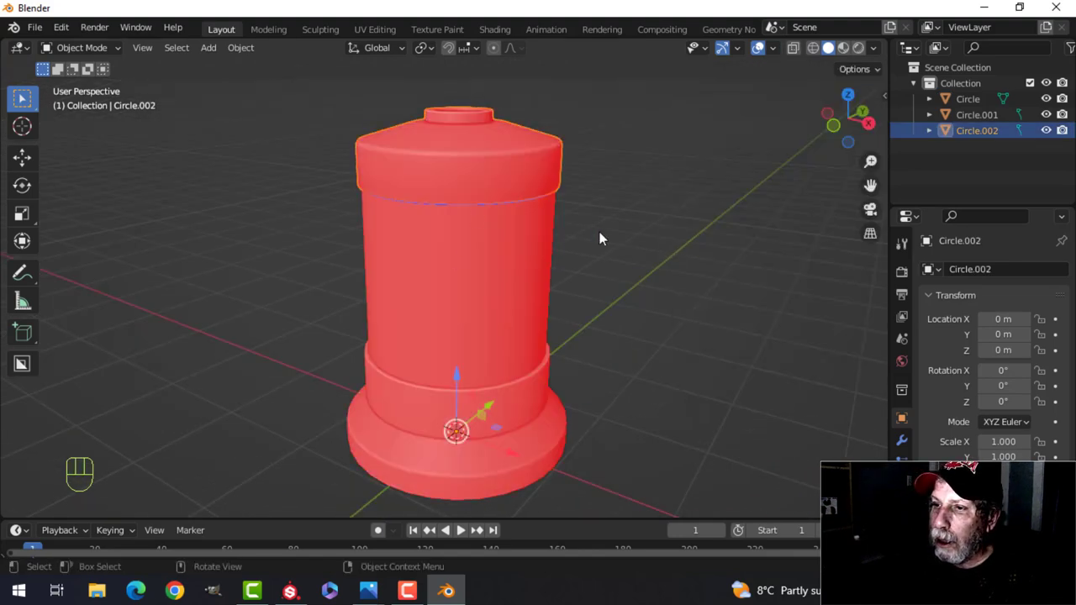
Recalculate the normals of all three incubator meshes to the outside and clear the selection.
key("a")
key("Tab")
key("a")
key("alt+n")
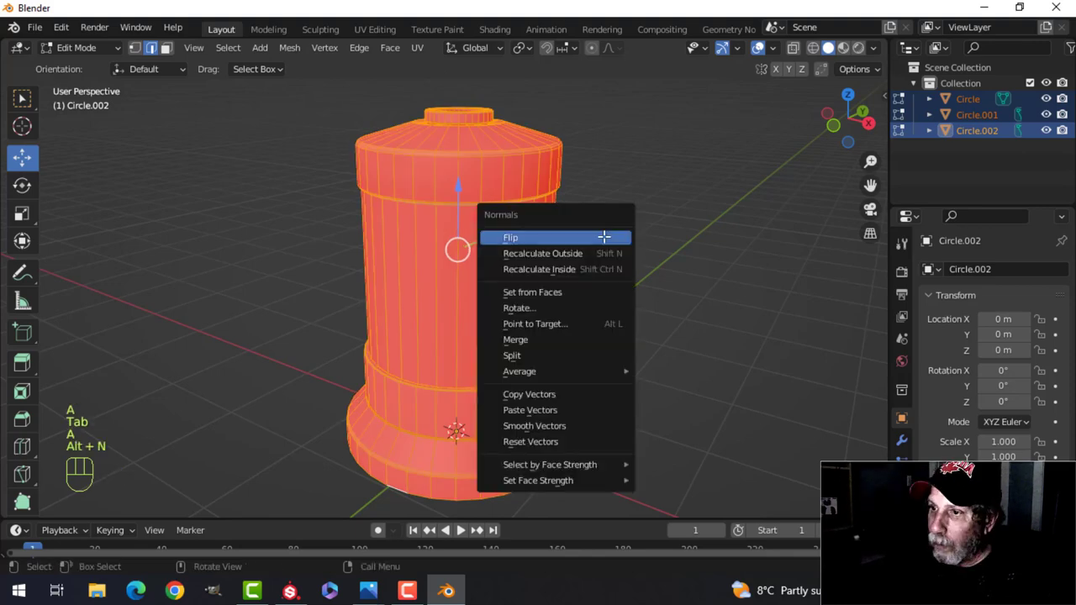
left_click(579, 256)
key("Tab")
scroll(673, 168, "down", 2)
key("alt+a")
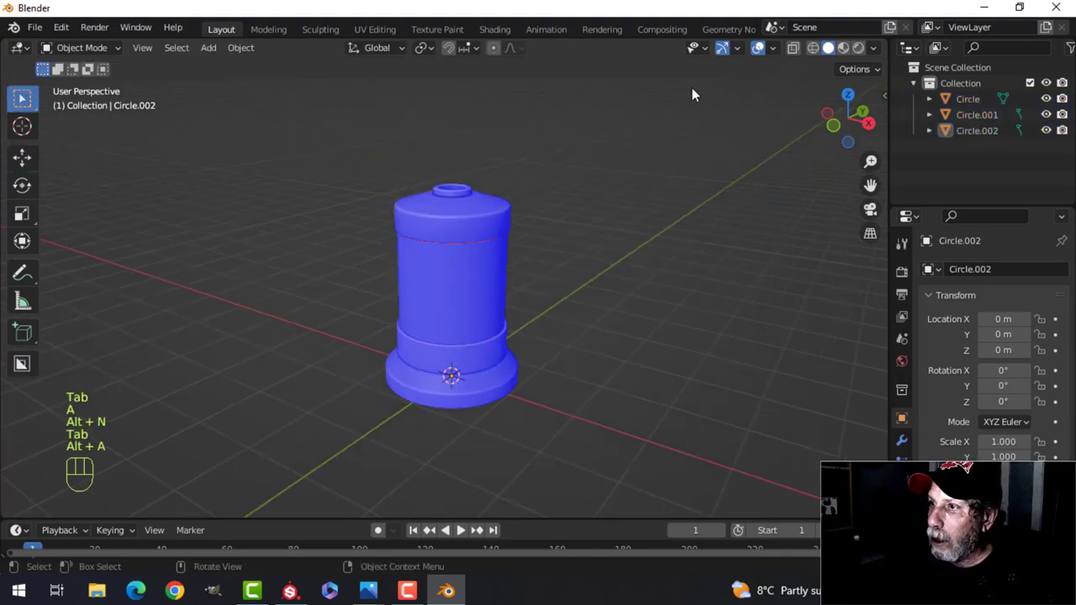
Turn off the Face Orientation overlay.
left_click(737, 48)
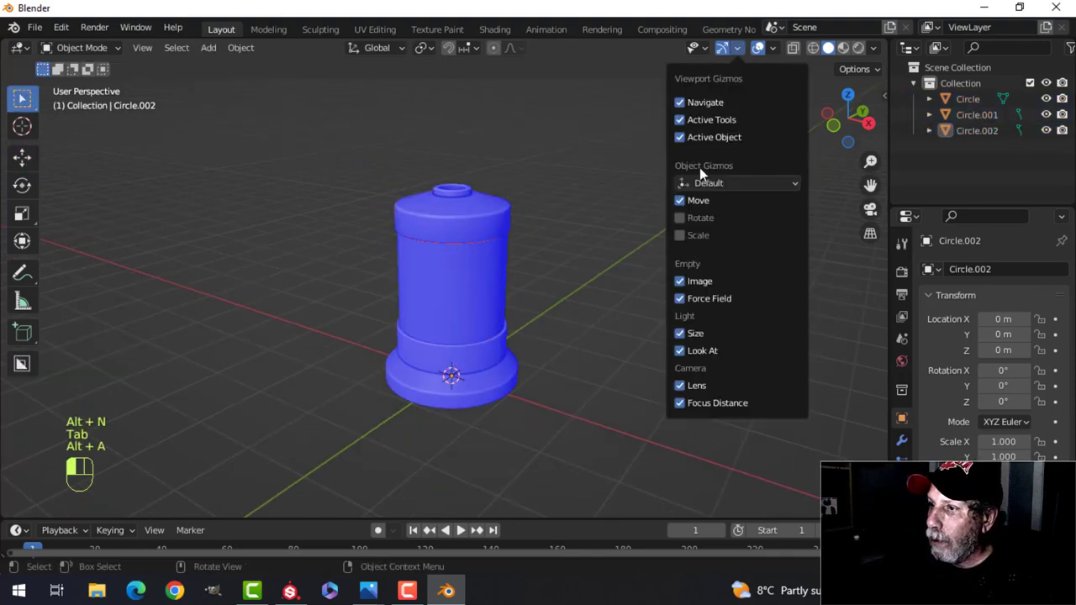
left_click(773, 48)
left_click(709, 335)
scroll(513, 270, "up", 3)
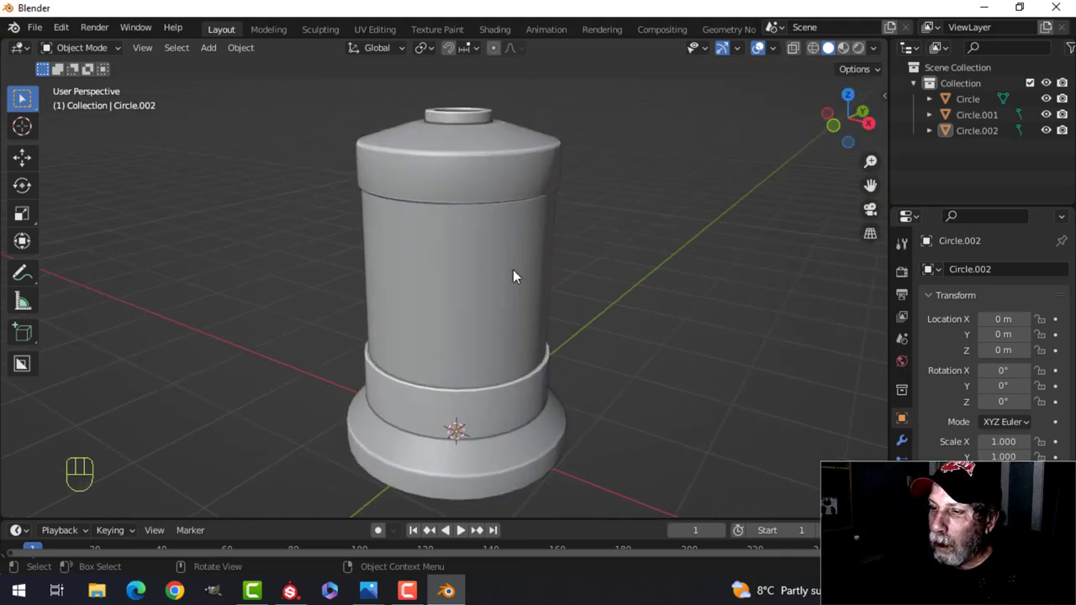
Merge all of the lid's vertices by distance.
key("Tab")
key("a")
key("m")
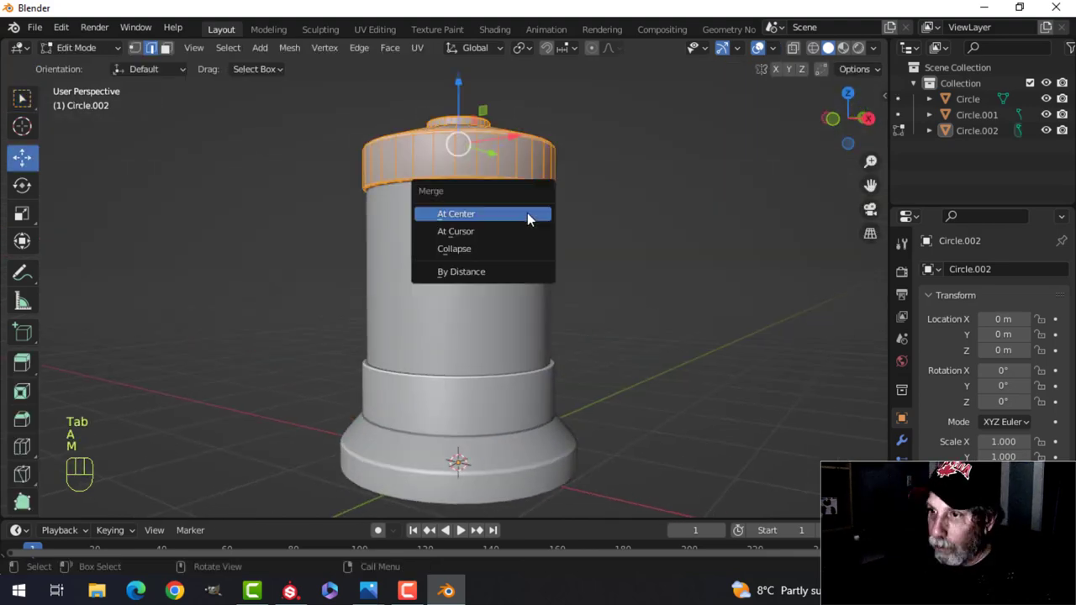
left_click(550, 270)
key("Tab")
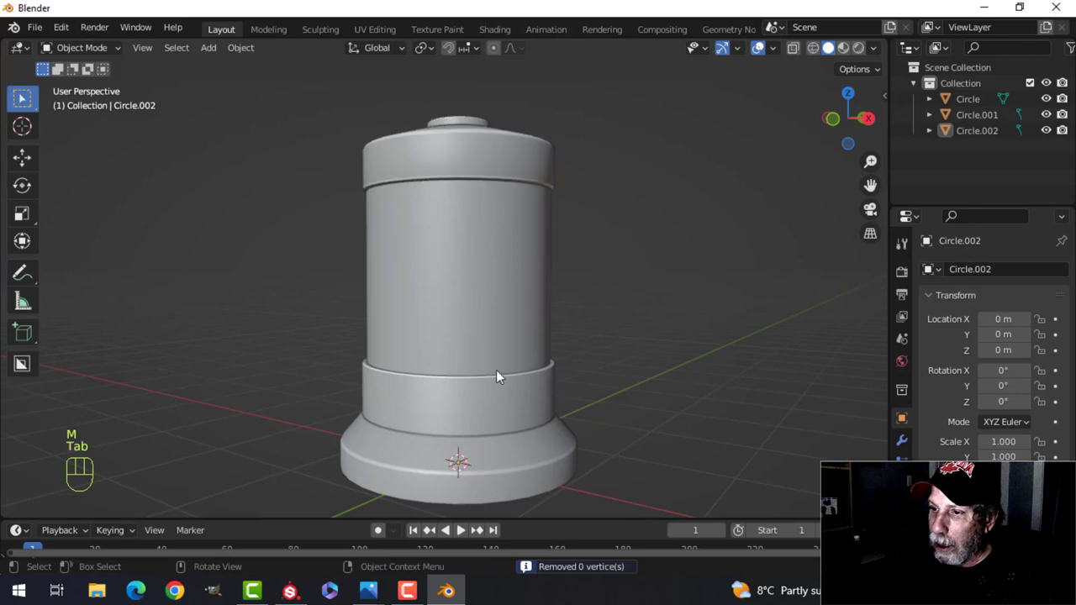
Merge all of the base's vertices by distance and clear the object selection.
left_click(497, 375)
key("Tab")
key("a")
key("m")
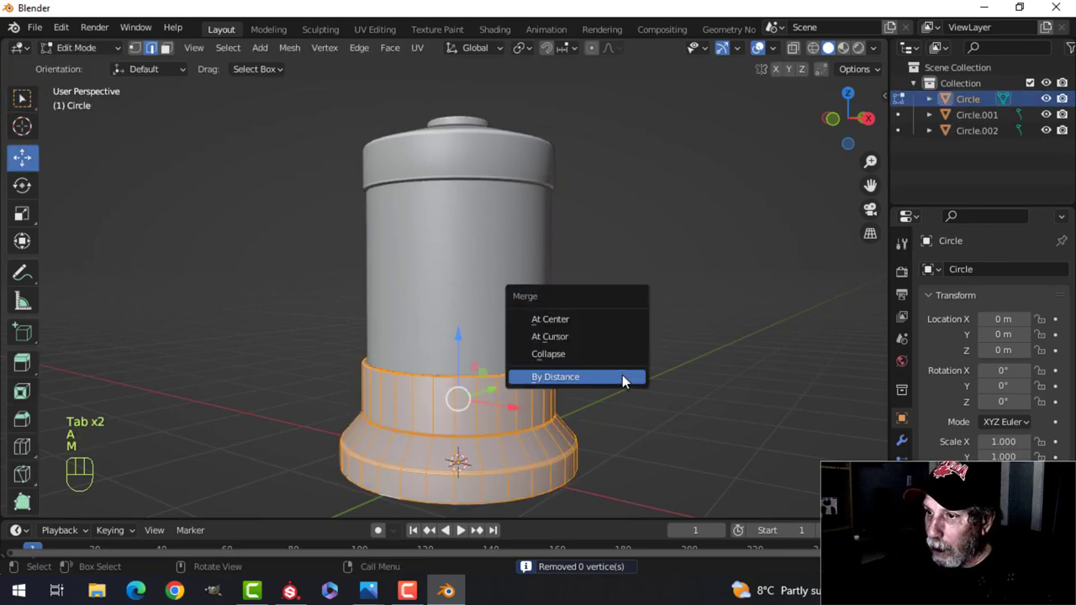
left_click(625, 379)
key("Tab")
key("alt+a")
middle_click_drag(551, 308, 555, 286, "shift")
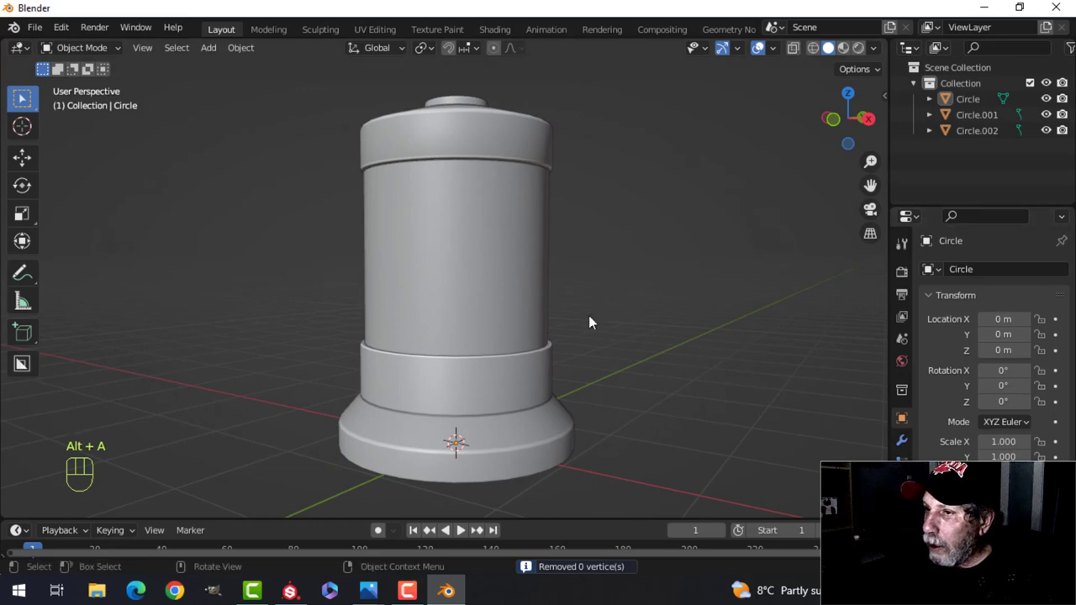
Create a new material on the lid and name it Incubator1Body.
left_click(508, 148)
middle_click_drag(686, 233, 690, 265)
middle_click_drag(786, 274, 766, 273, "shift")
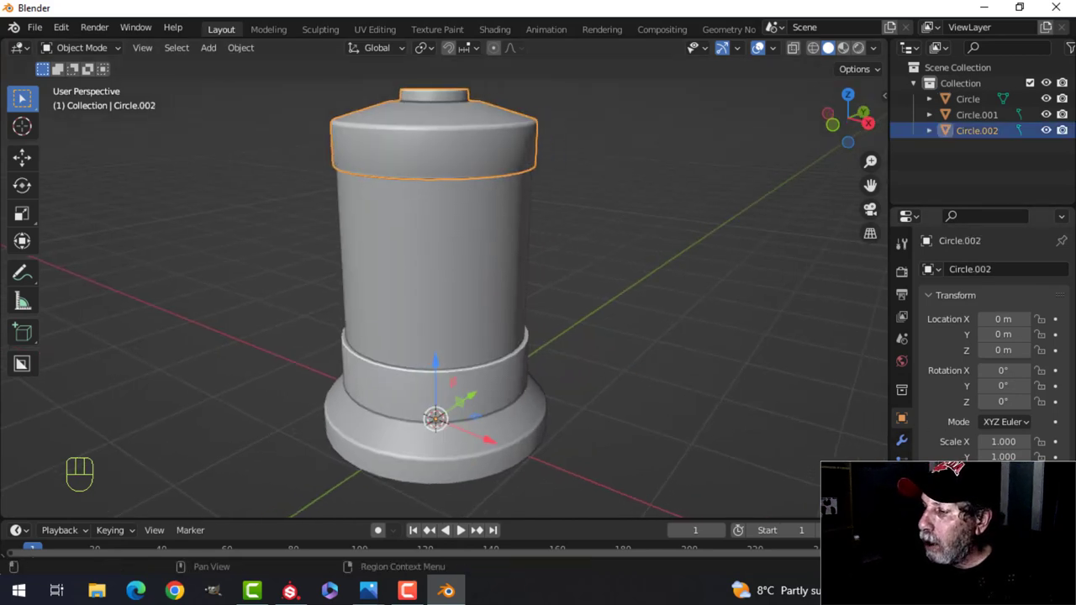
left_click(902, 552)
left_click(1005, 336)
left_click(994, 273)
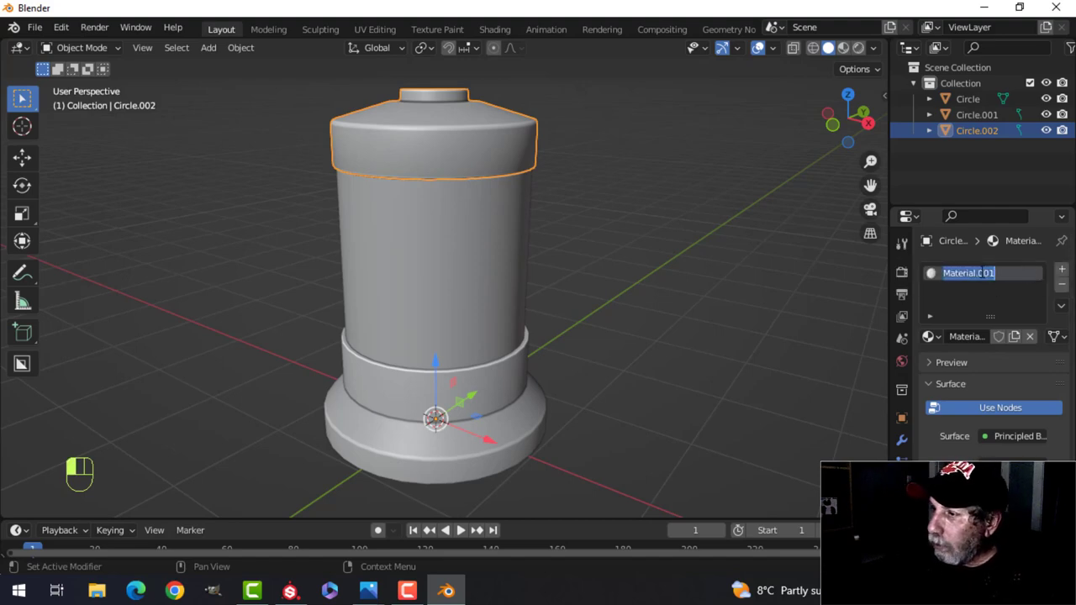
type("Incu")
type("bator.L")
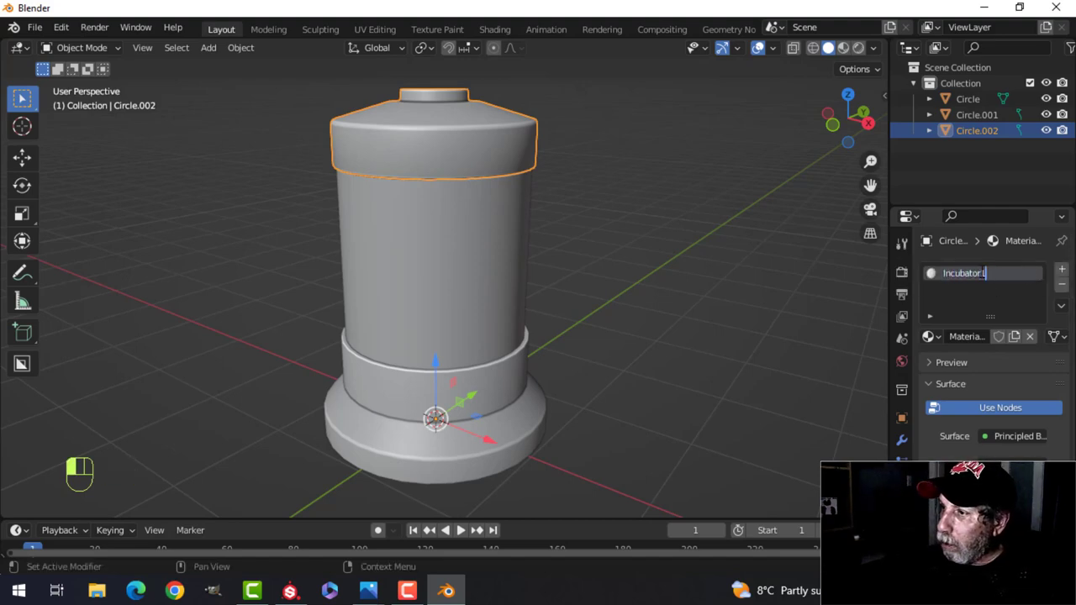
type("Body")
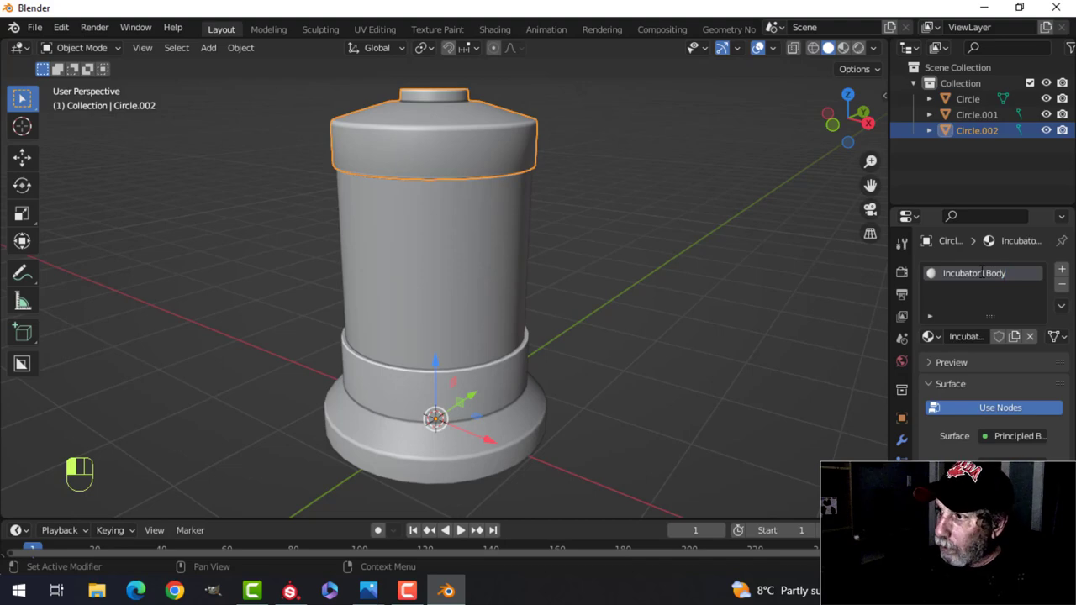
Assign the existing Incubator1Body material to the base and clear the selection.
left_click(538, 385)
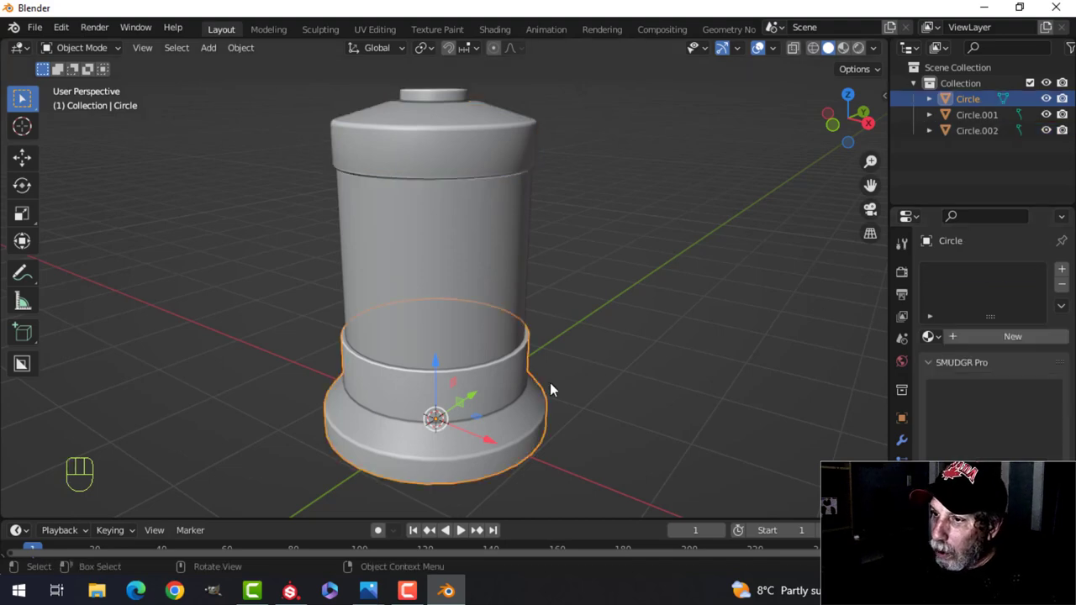
left_click(928, 336)
left_click(807, 360)
scroll(509, 362, "up", 4)
key("alt+a")
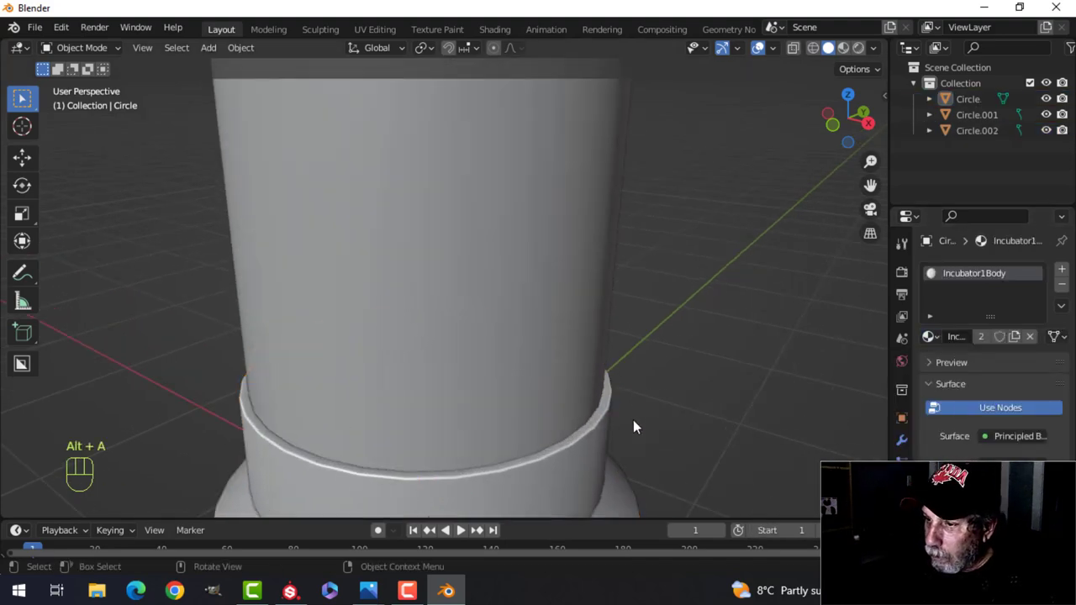
Create a new material on the glass cylinder, name it Incubator1Glass, and clear the selection.
scroll(588, 353, "down", 2)
left_click(536, 274)
left_click(967, 337)
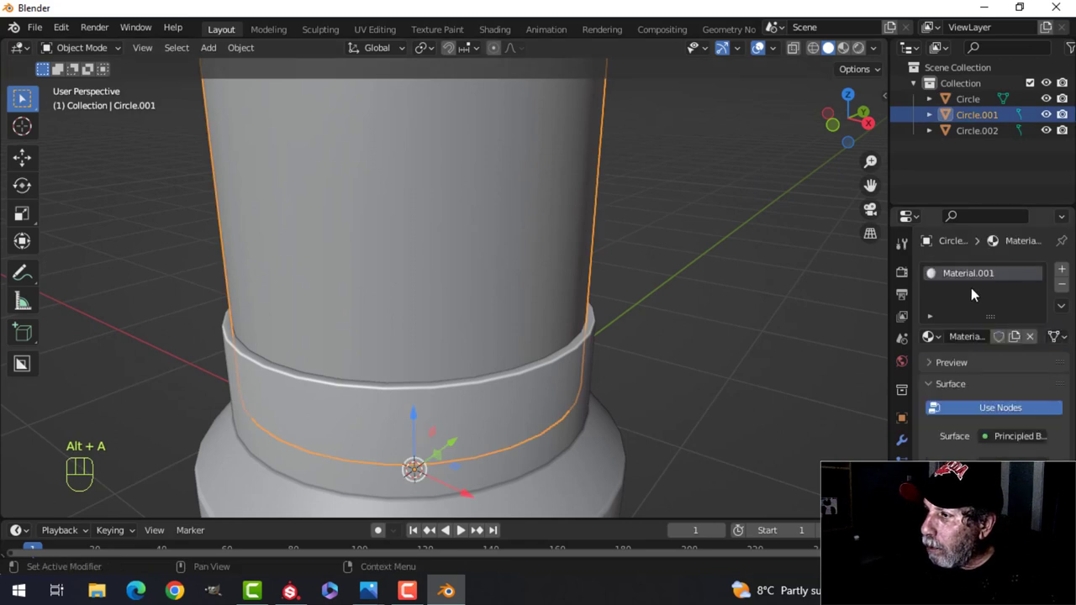
type("Incubator1Glass")
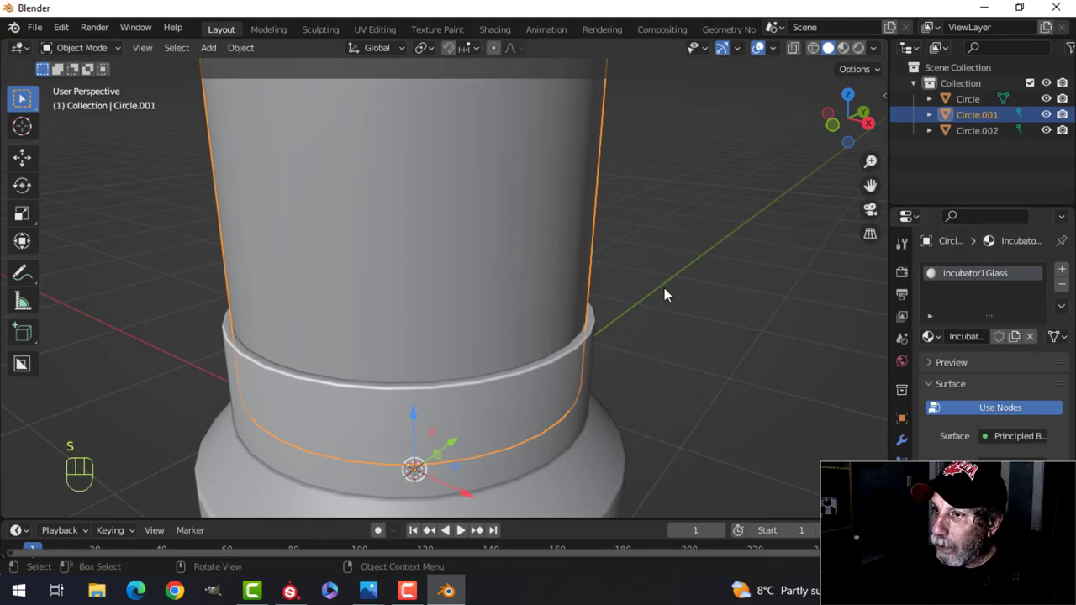
scroll(596, 267, "down", 2)
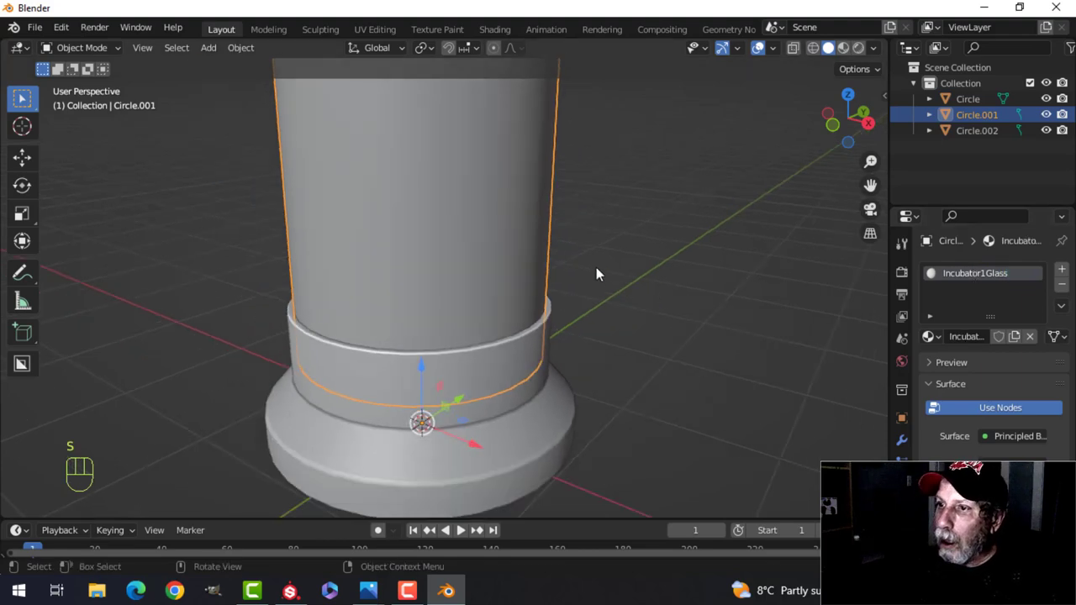
key("alt+a")
Switch to the UV Editing workspace with the glass cylinder's whole mesh selected for editing.
scroll(543, 248, "down", 2)
scroll(607, 266, "up", 1)
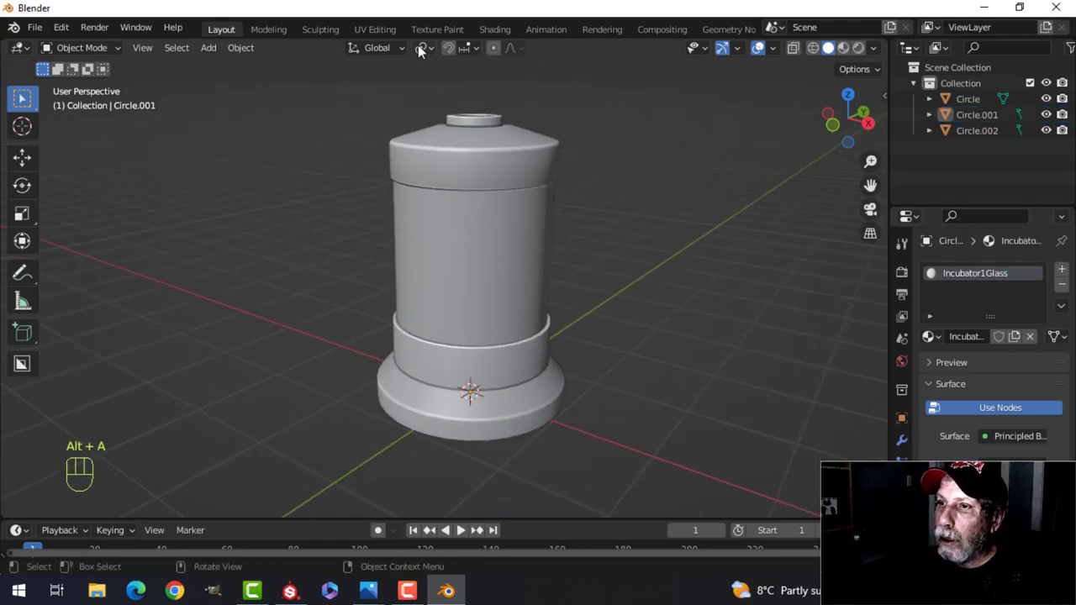
middle_click_drag(607, 267, 570, 198)
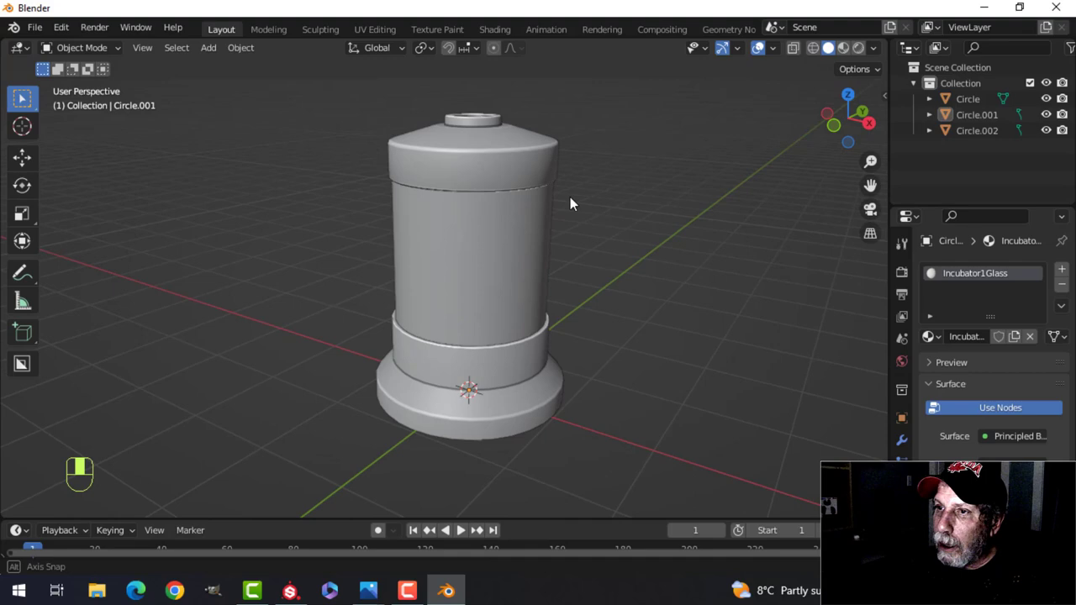
left_click(375, 29)
scroll(694, 276, "down", 3)
scroll(735, 293, "up", 5)
middle_click_drag(779, 274, 718, 295, "shift")
scroll(724, 309, "up", 5)
scroll(766, 308, "down", 3)
key("alt+a")
key("ctrl+z")
scroll(731, 314, "up", 5)
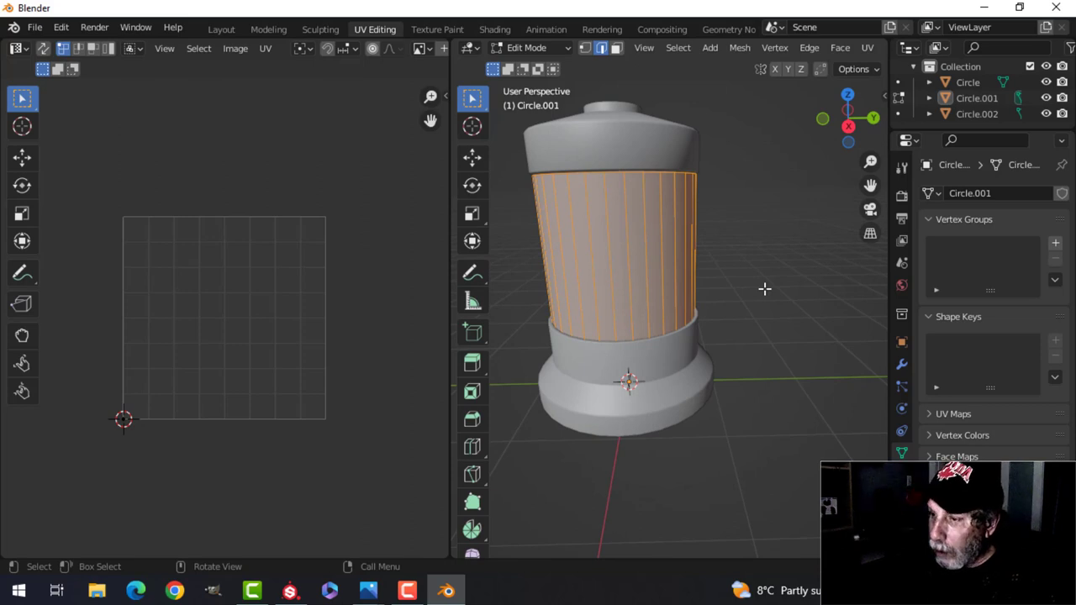
Try to unwrap the whole glass cylinder without seams, and undo the unwrap.
scroll(764, 288, "up", 3)
key("u")
left_click(756, 290)
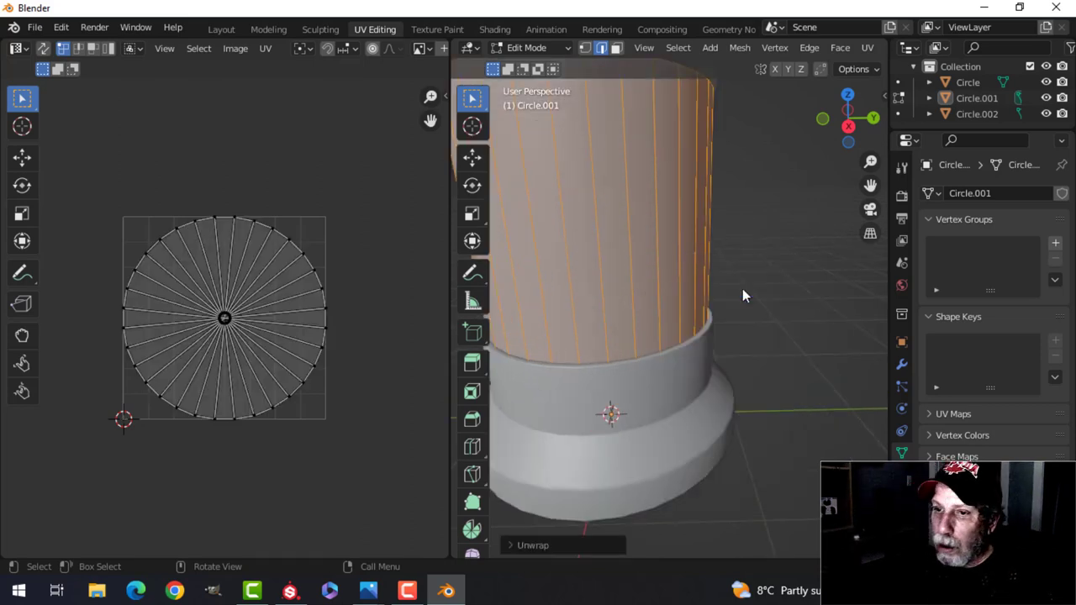
key("ctrl+z")
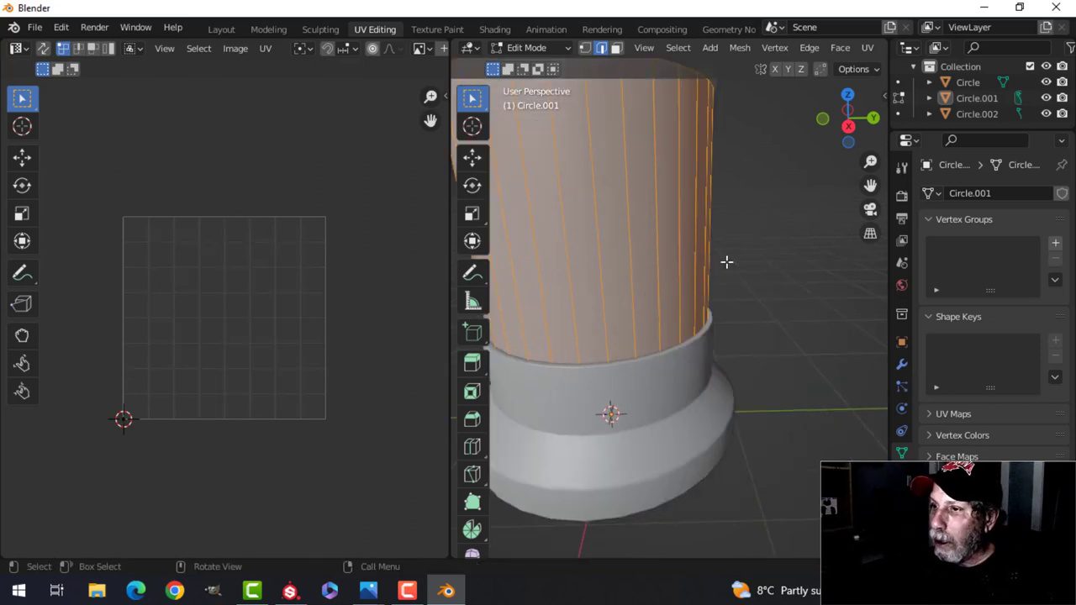
Mark a vertical edge at the middle of the glass cylinder's back as a seam.
key("alt+a")
key("ctrl+KP_1")
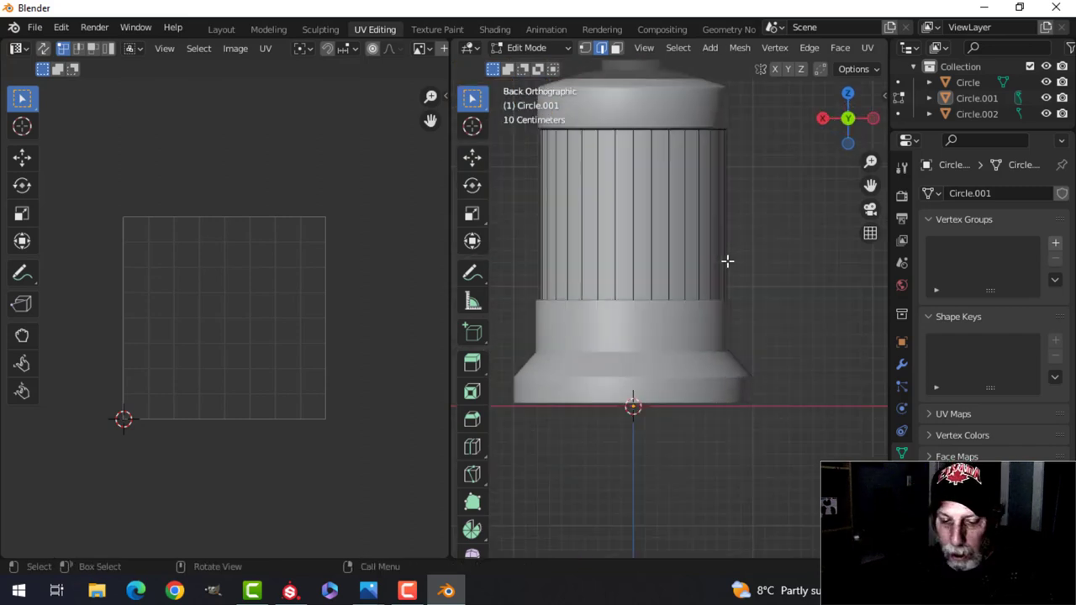
scroll(639, 201, "down", 2)
scroll(648, 218, "up", 3)
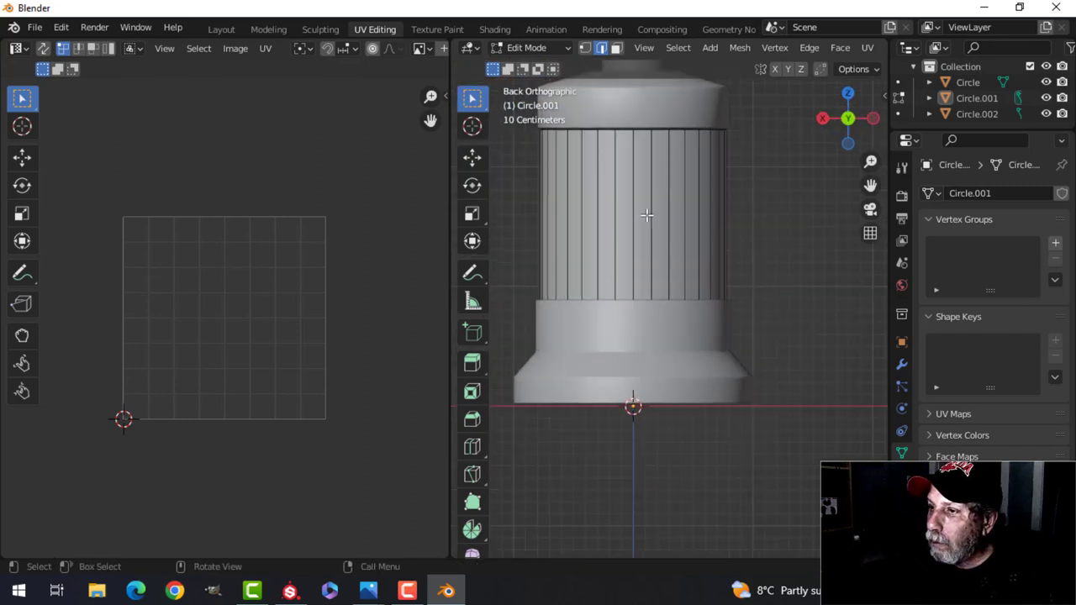
scroll(655, 201, "down", 2)
key("ctrl+e")
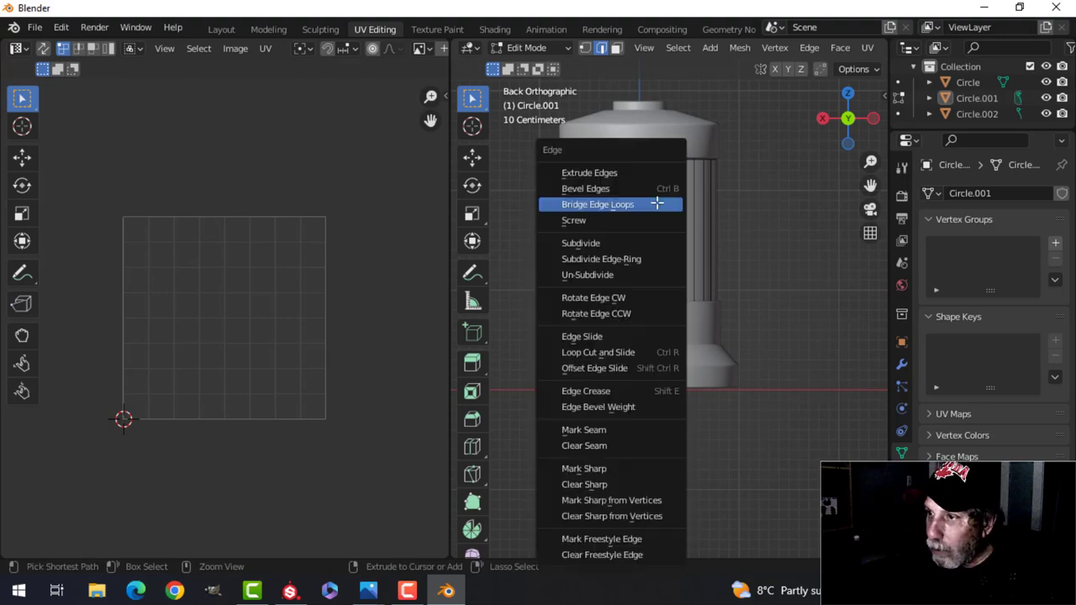
left_click(630, 430)
Unwrap the whole glass cylinder along its seam and return to Object Mode.
key("u")
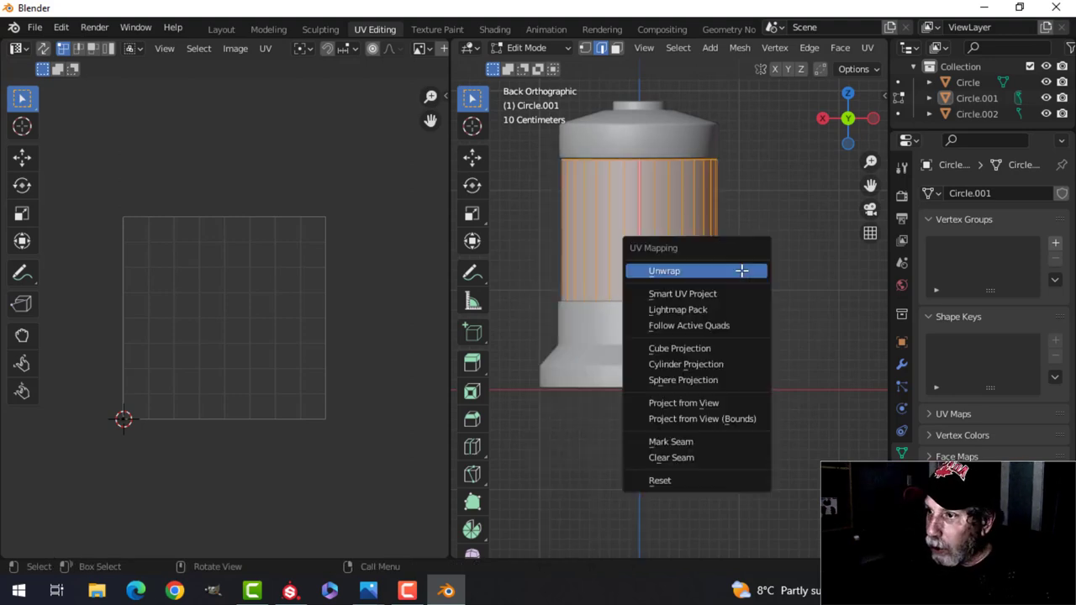
left_click(698, 271)
scroll(675, 309, "up", 1)
key("Tab")
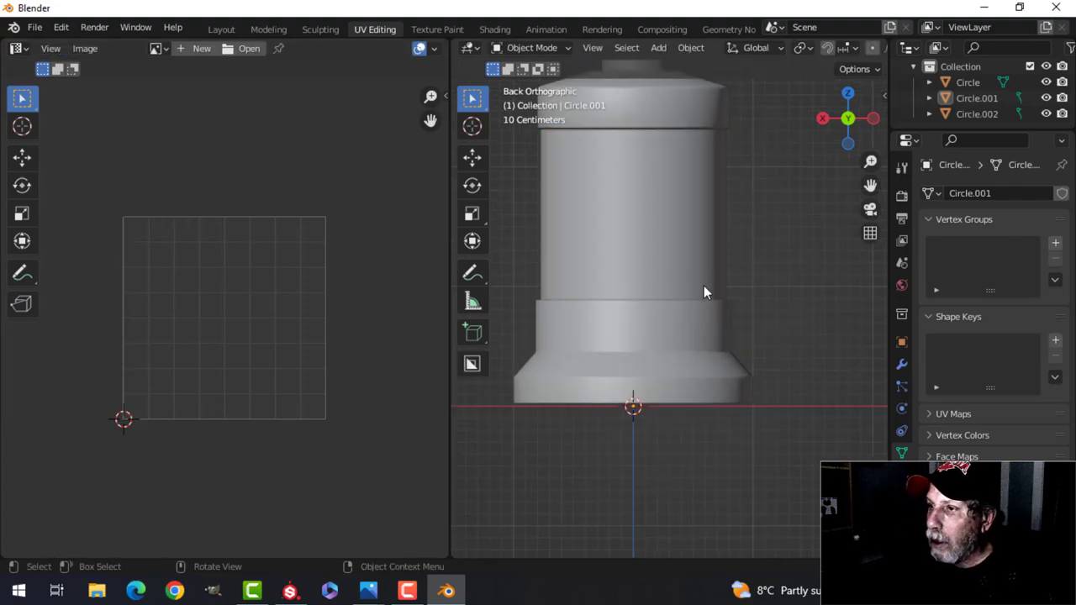
Unwrap all of the lid's faces with Lightmap Pack at an image size of 1024.
middle_click_drag(703, 285, 698, 310, "shift")
scroll(688, 312, "down", 1)
left_click(686, 182)
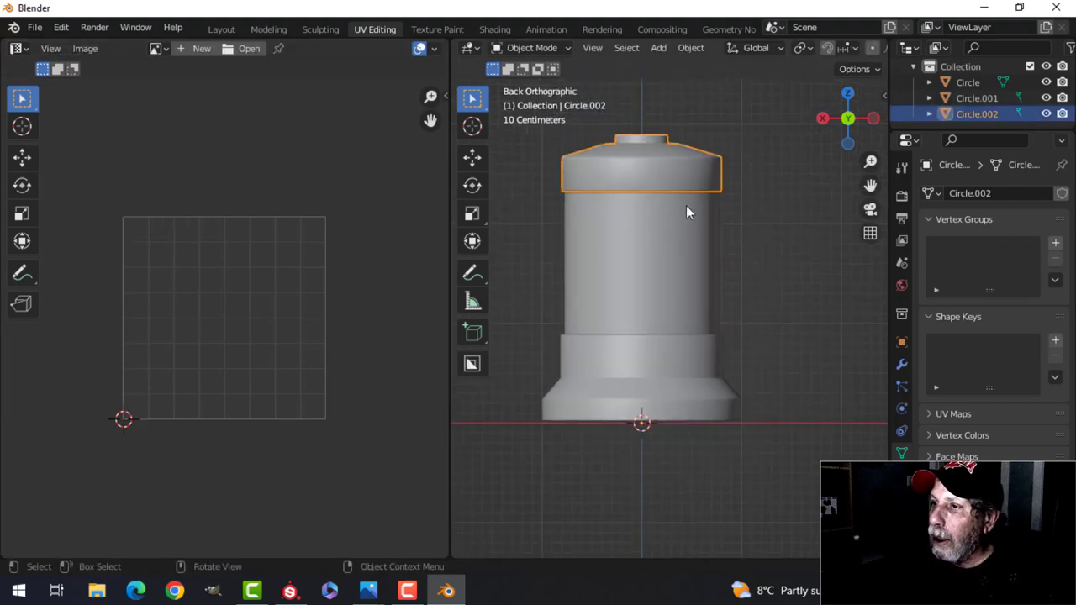
middle_click_drag(689, 239, 667, 369, "shift")
key("Tab")
scroll(683, 264, "up", 2)
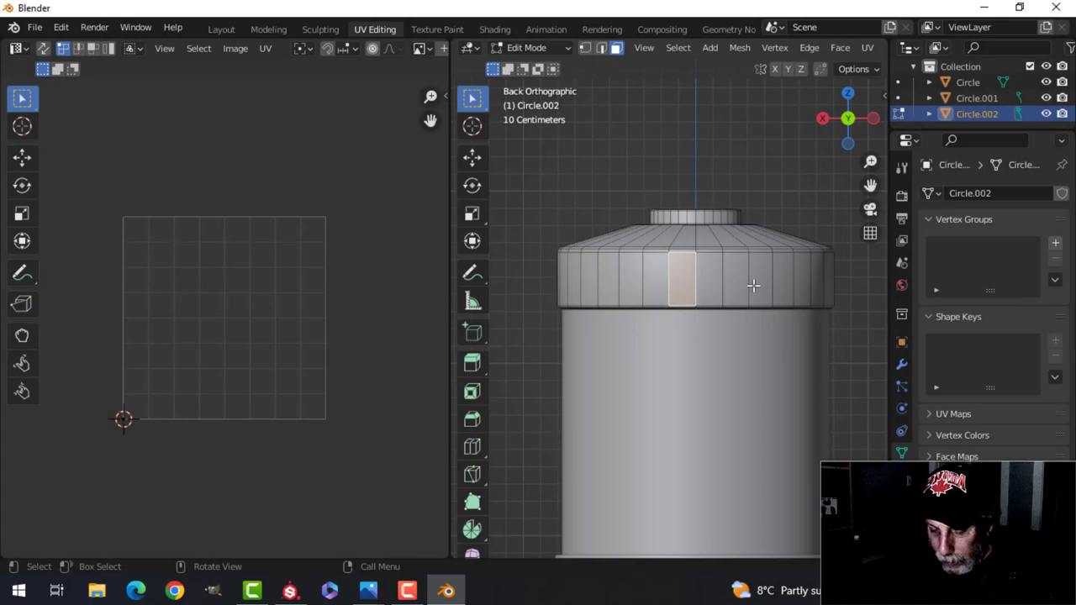
key("a")
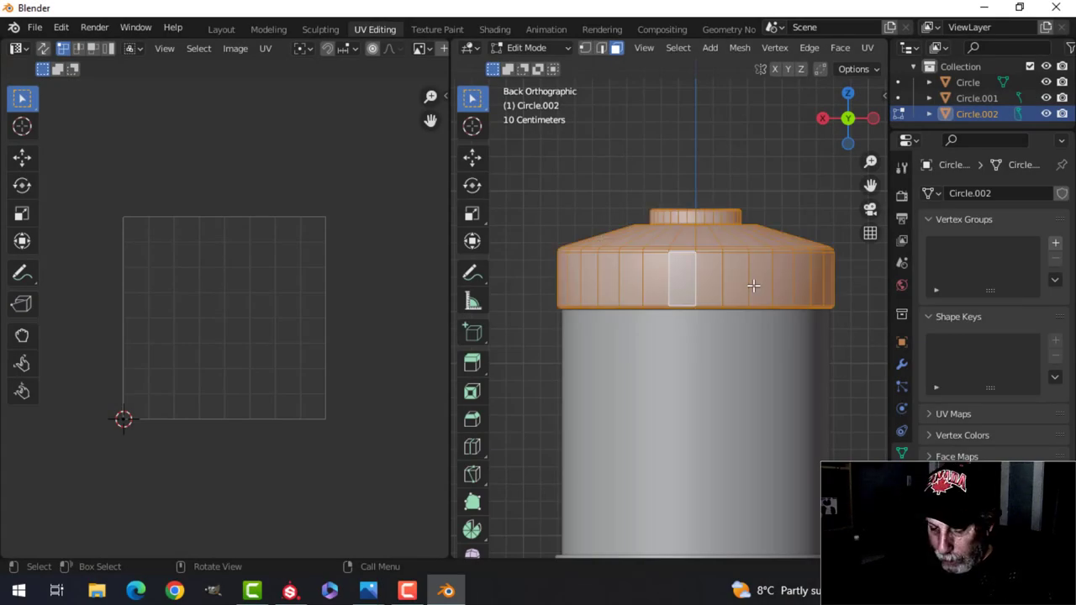
key("u")
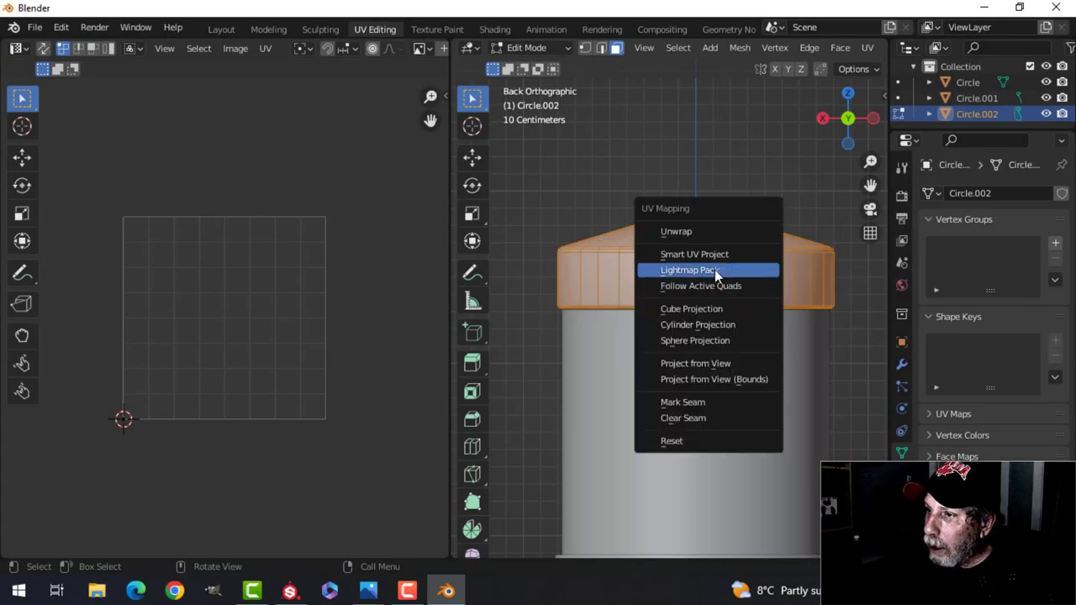
left_click(715, 270)
left_click(760, 375)
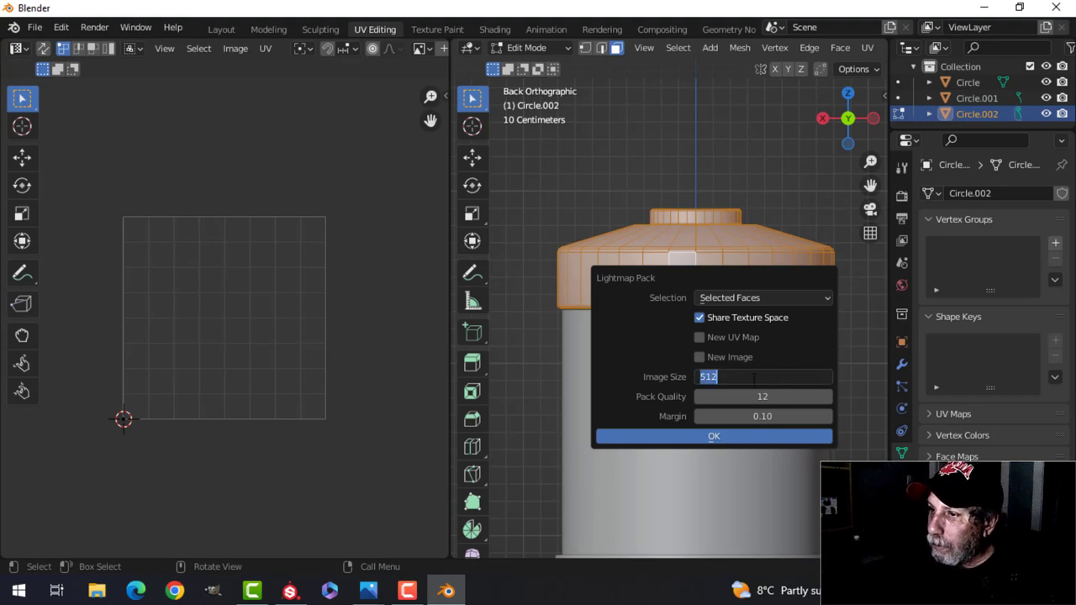
type("1024")
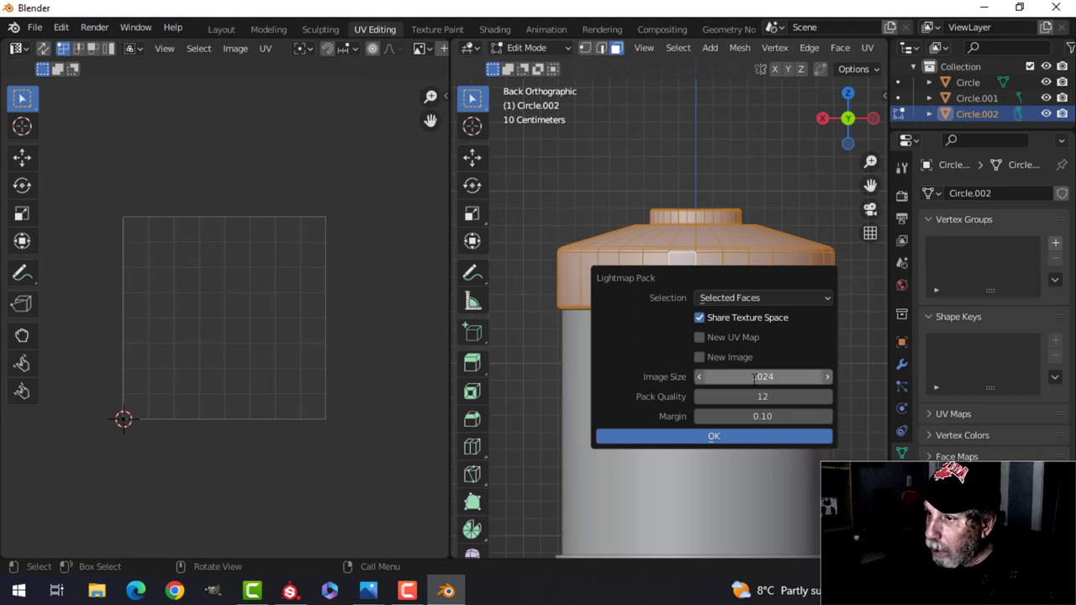
key("Return")
left_click(757, 437)
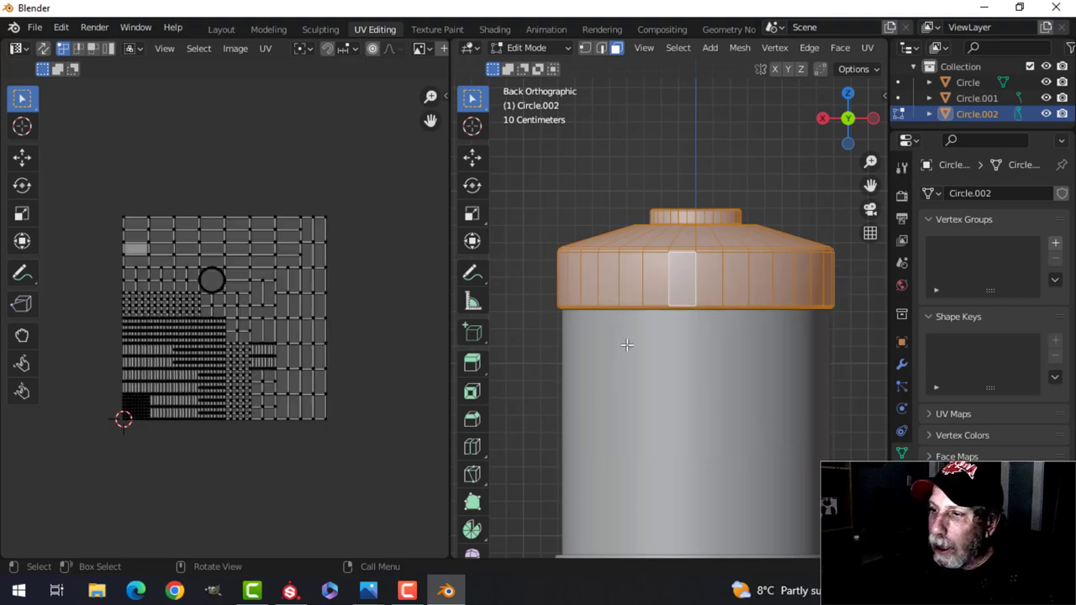
Straighten the lid's UVs with Follow Active Quads, using the Length Average edge length mode.
key("u")
left_click(701, 306)
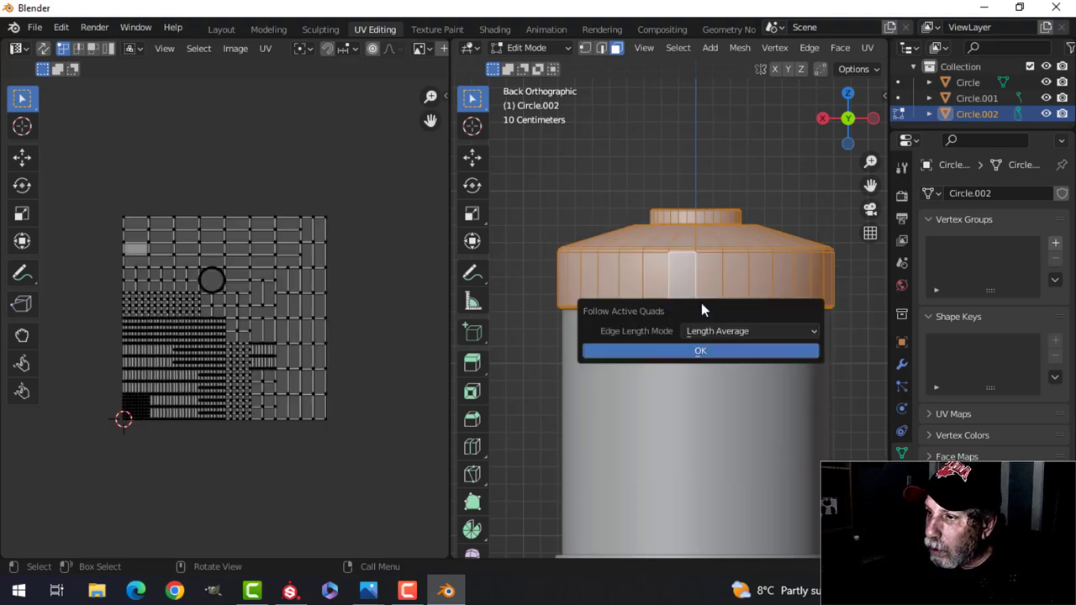
left_click(721, 353)
scroll(361, 320, "down", 2)
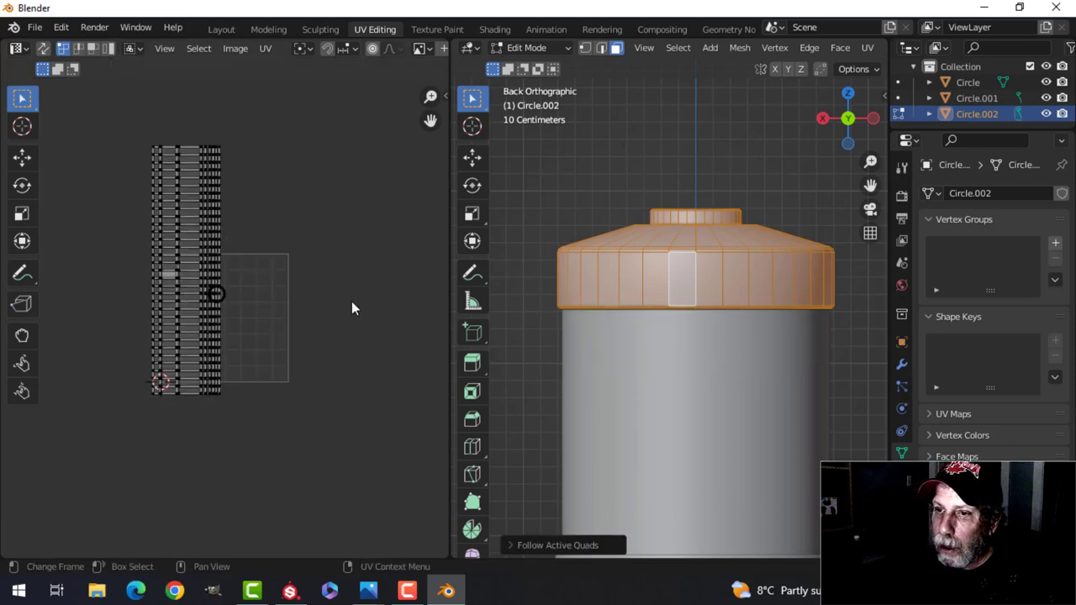
Pack all of the lid's UV islands into a single tile with UVPackmaster3 and examine the layout.
key("a")
key("n")
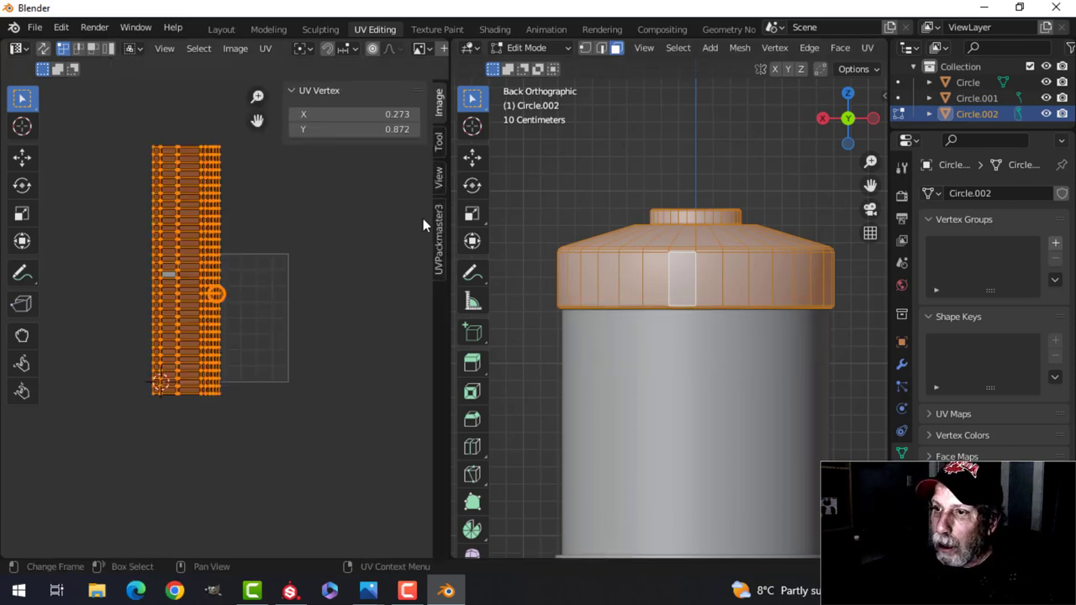
left_click(439, 226)
left_click(345, 274)
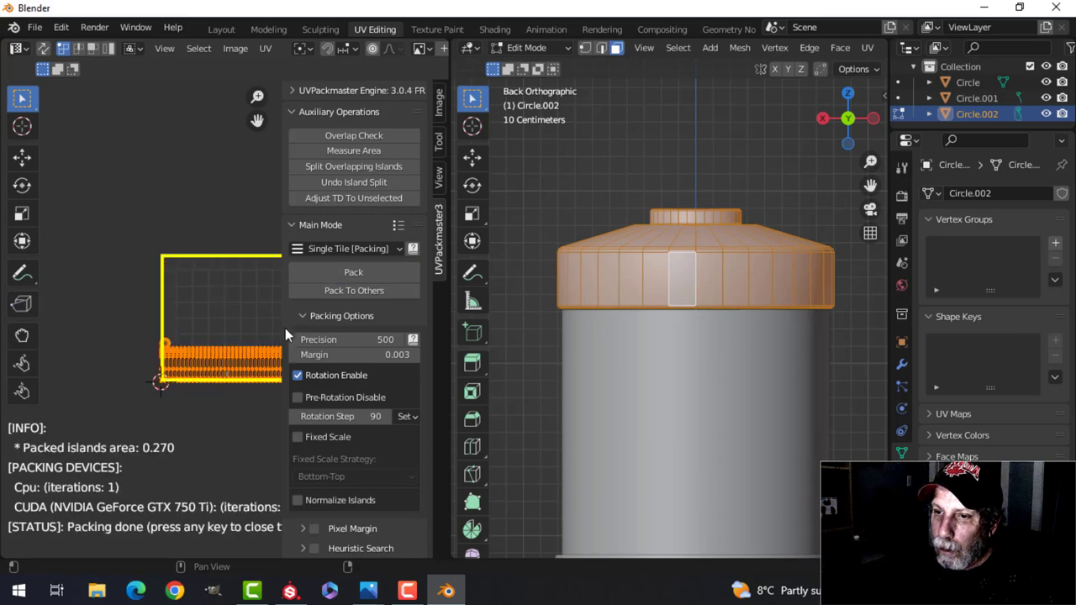
key("n")
scroll(284, 418, "up", 4)
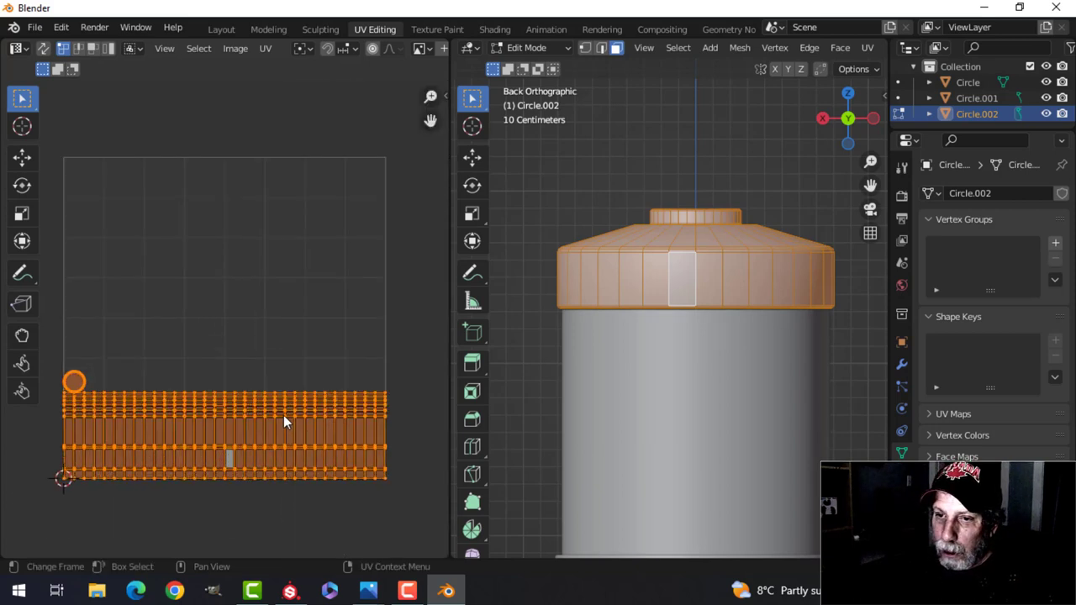
scroll(283, 416, "down", 2)
middle_click_drag(229, 385, 271, 311)
scroll(272, 311, "up", 2)
middle_click_drag(145, 300, 167, 307)
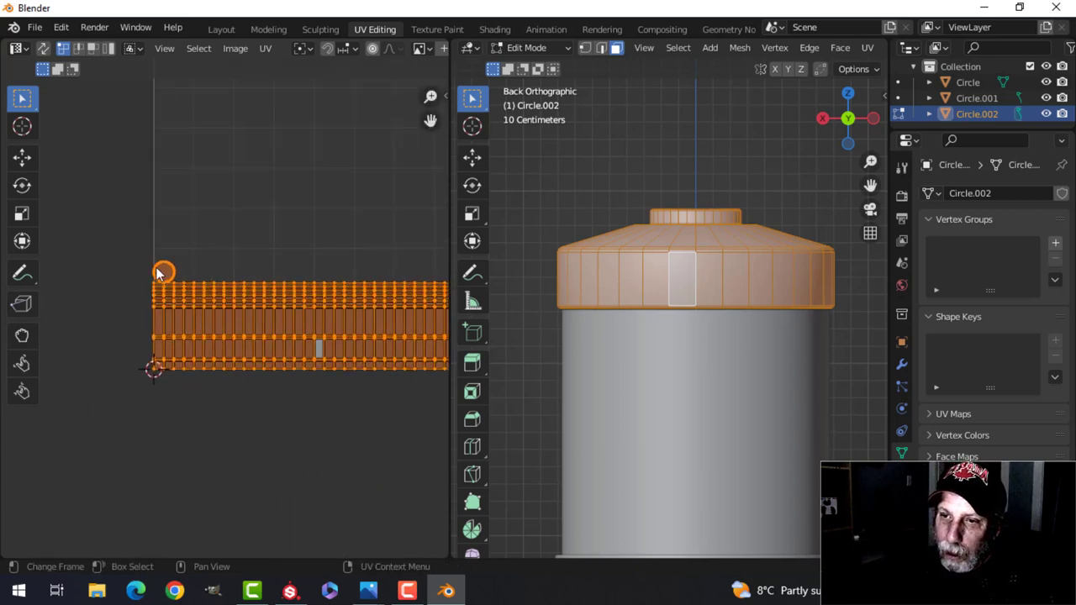
scroll(242, 311, "down", 1)
middle_click_drag(766, 288, 721, 291, "shift")
Clear the lid's face selection and switch to editing the mesh of the base.
key("alt+a")
scroll(715, 336, "down", 2)
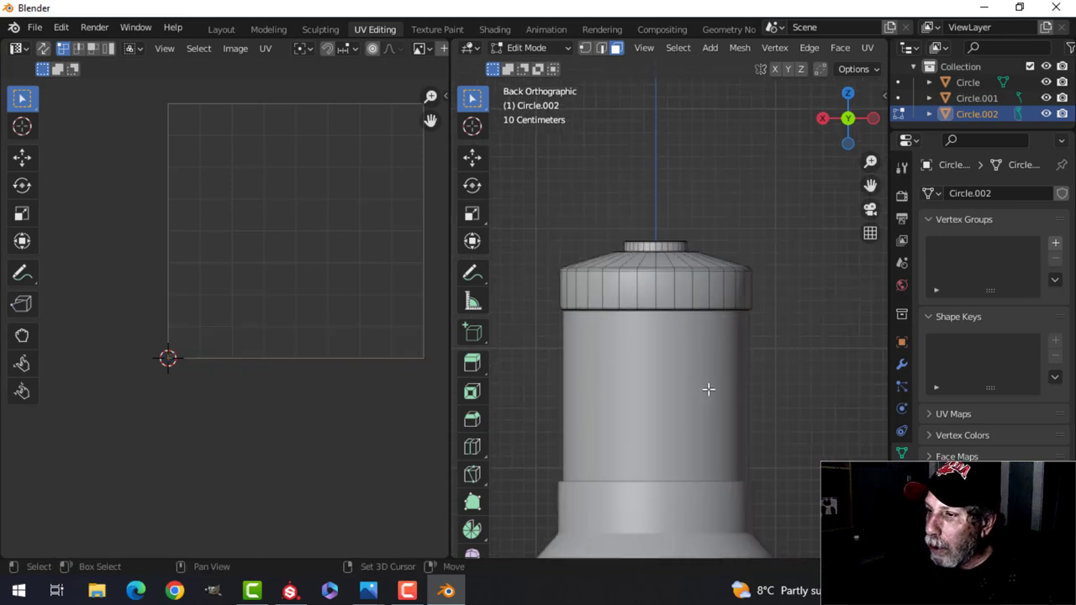
middle_click_drag(709, 389, 699, 285, "shift")
key("Tab")
left_click(676, 422)
key("Tab")
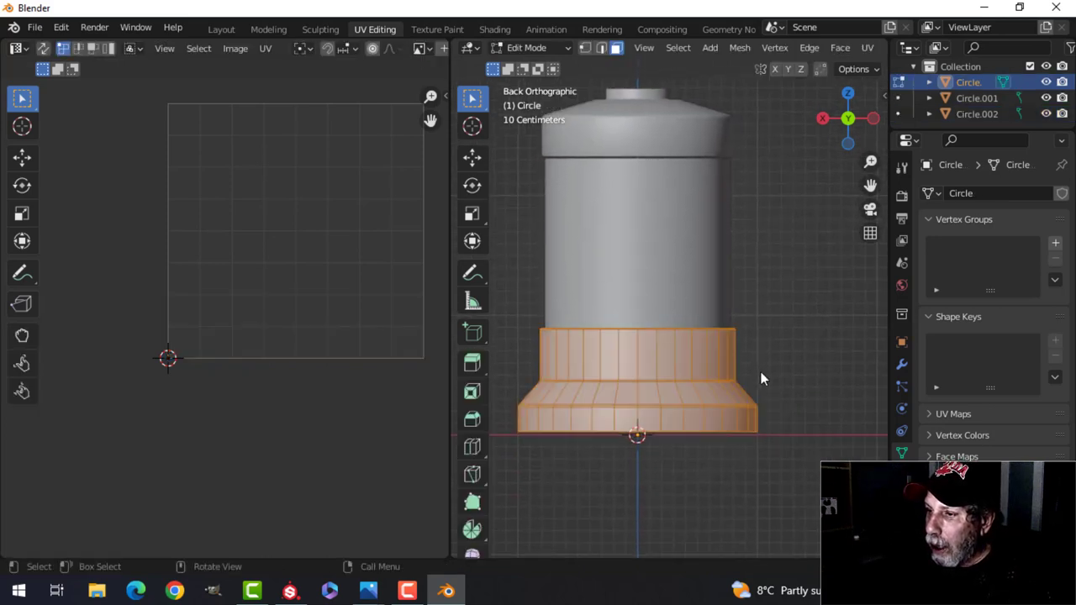
Make a face in the base's lowest band active, select all faces, and unwrap them with Lightmap Pack at image size 1024.
scroll(655, 420, "up", 1)
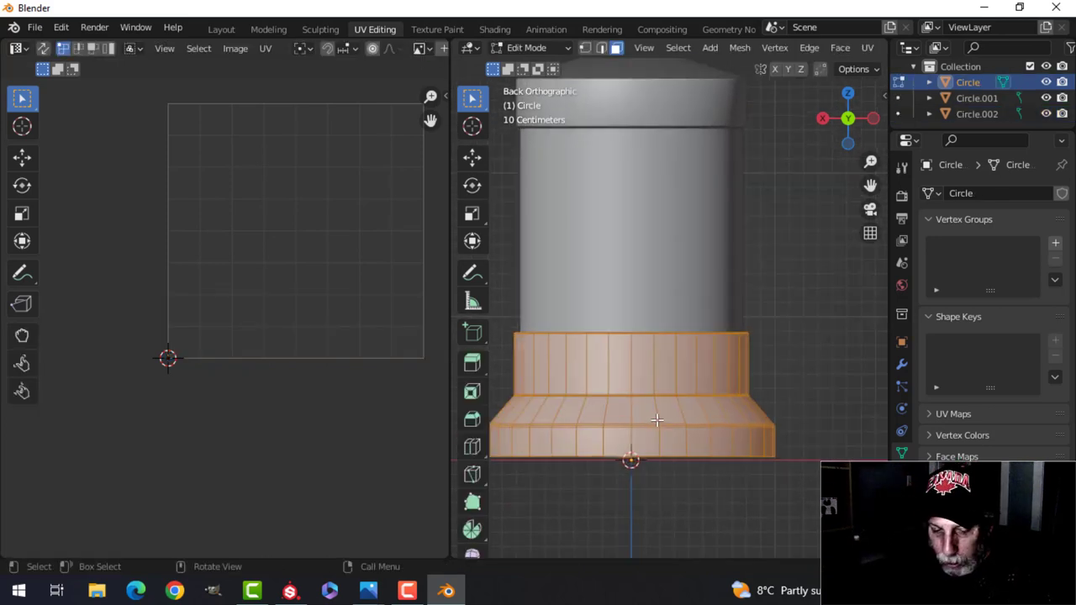
left_click(656, 439)
scroll(751, 426, "up", 2)
scroll(751, 425, "down", 3)
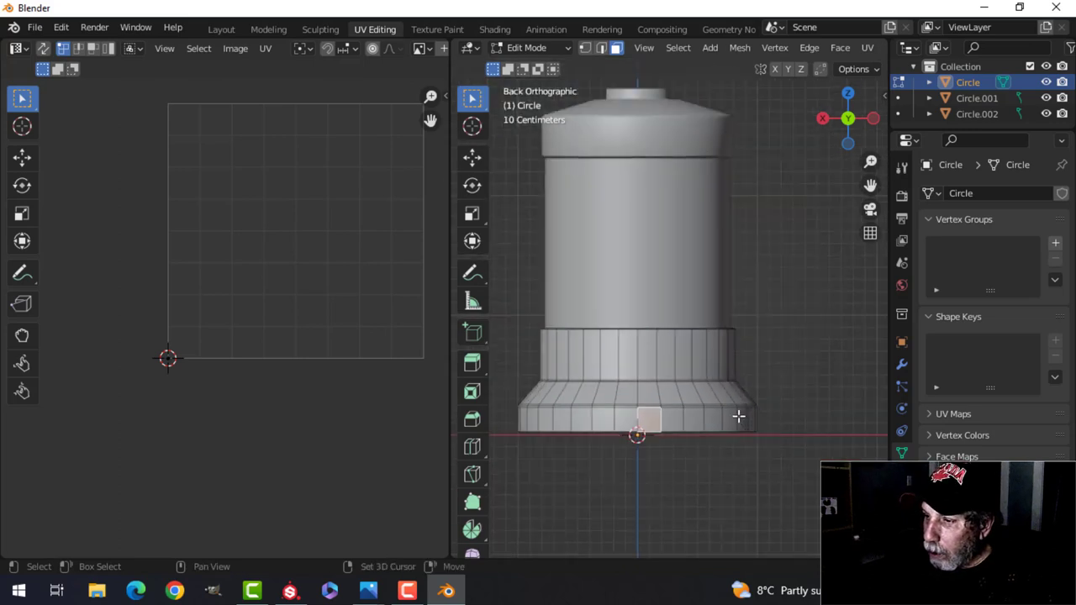
scroll(765, 378, "up", 1)
key("a")
right_click(714, 322)
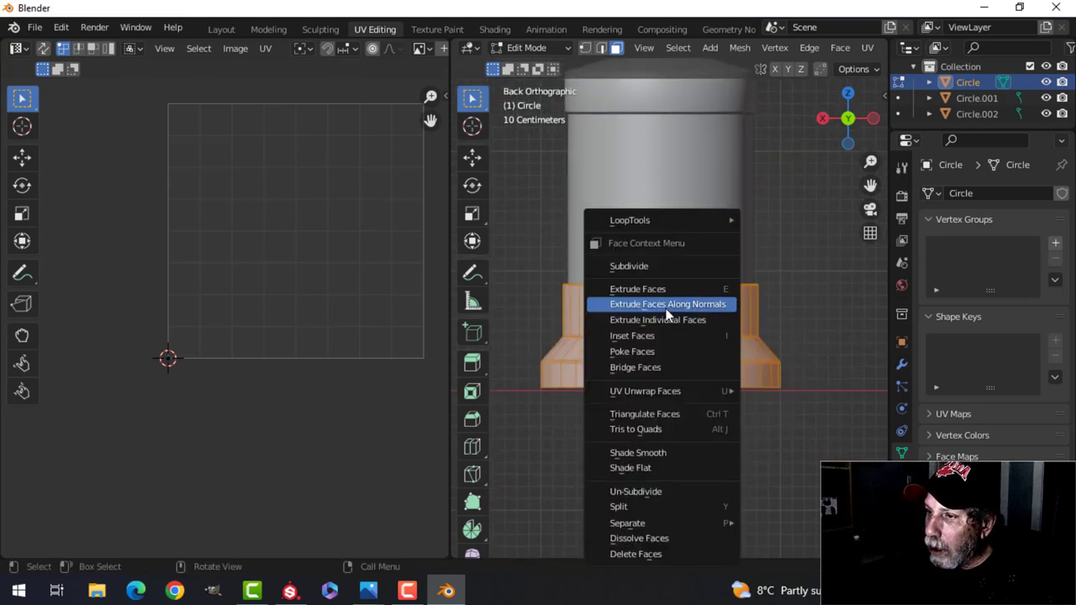
key("Escape")
key("u")
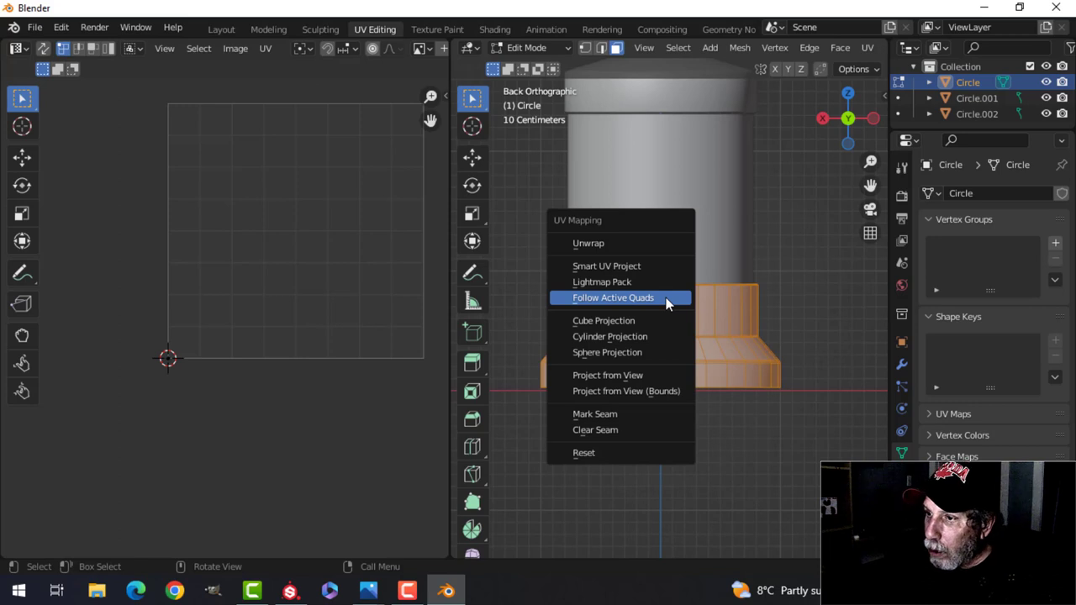
left_click(631, 283)
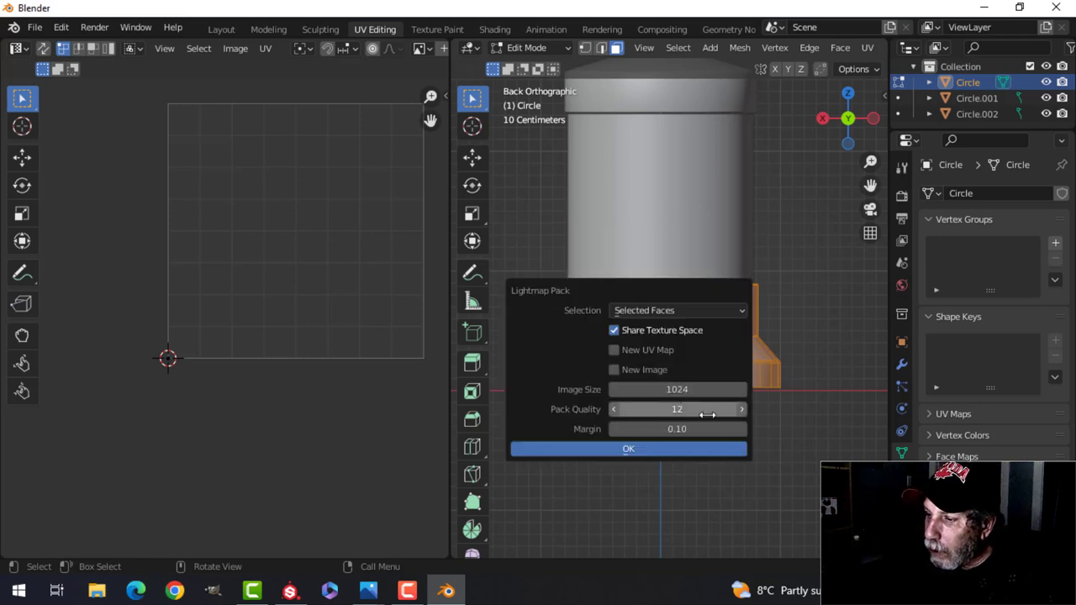
left_click(651, 453)
Straighten the base's UVs with Follow Active Quads and select all of its UV islands.
key("u")
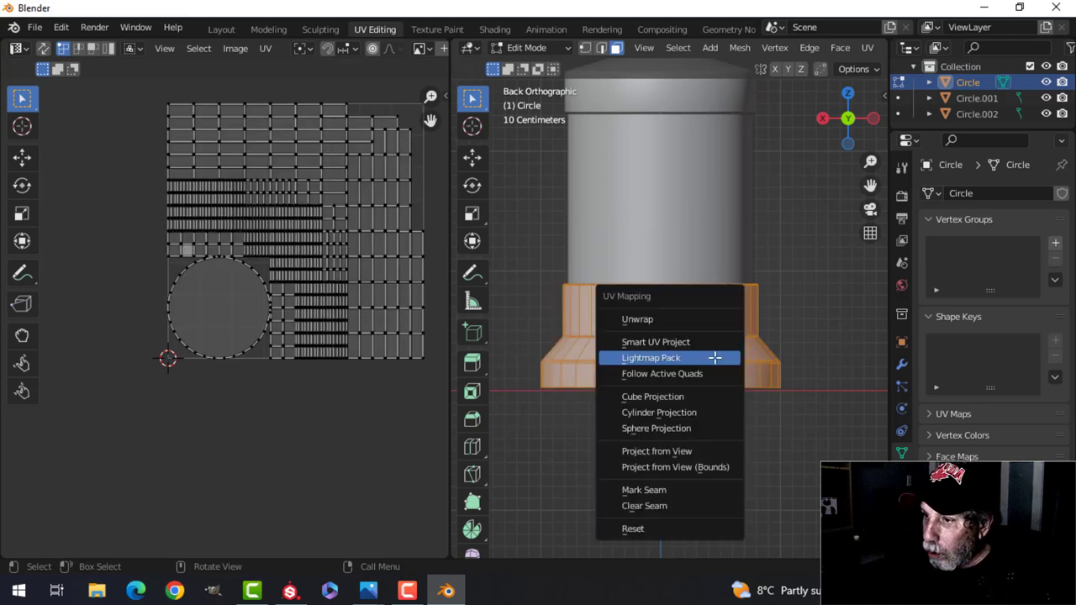
left_click(699, 371)
left_click(704, 430)
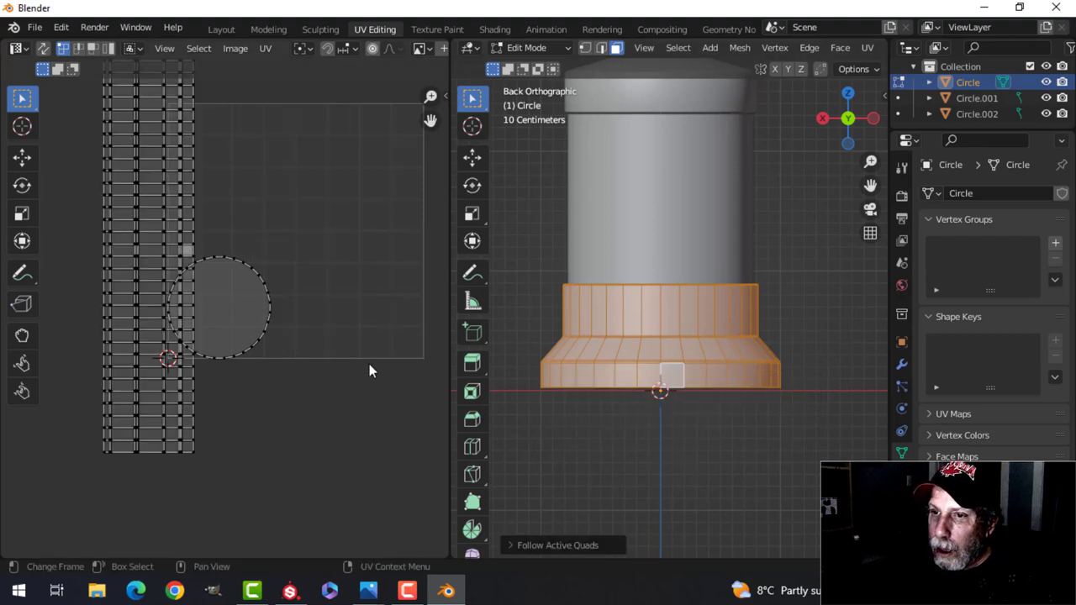
scroll(288, 328, "up", 2)
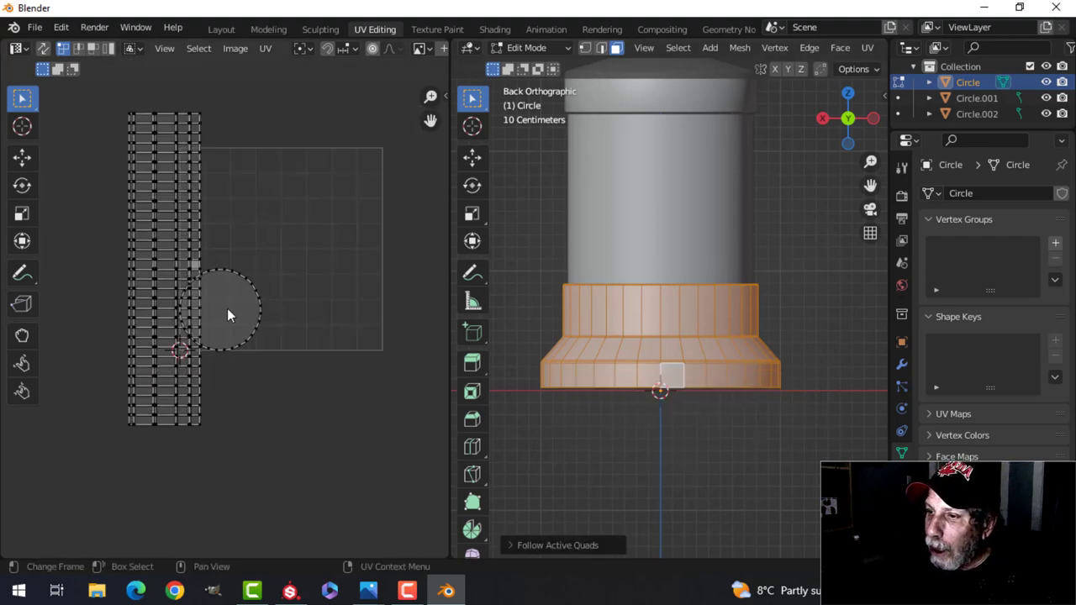
middle_click_drag(693, 296, 666, 308)
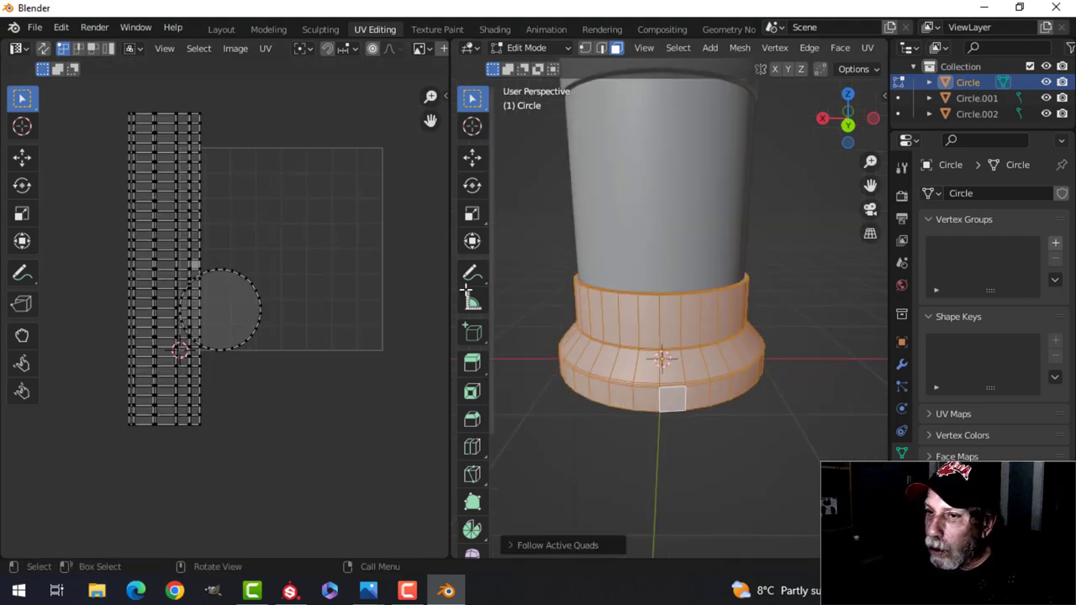
scroll(353, 281, "down", 1)
key("a")
scroll(350, 272, "down", 3)
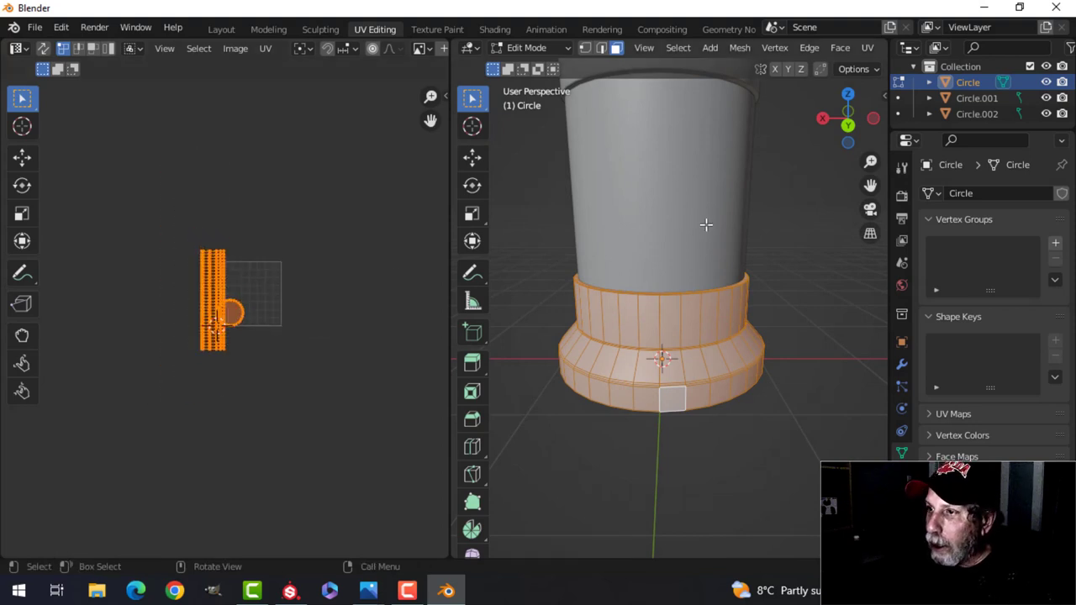
Edit the base, glass cylinder and lid together and pack all their UV islands into a single tile with UVPackmaster3.
scroll(702, 227, "down", 2)
key("Tab")
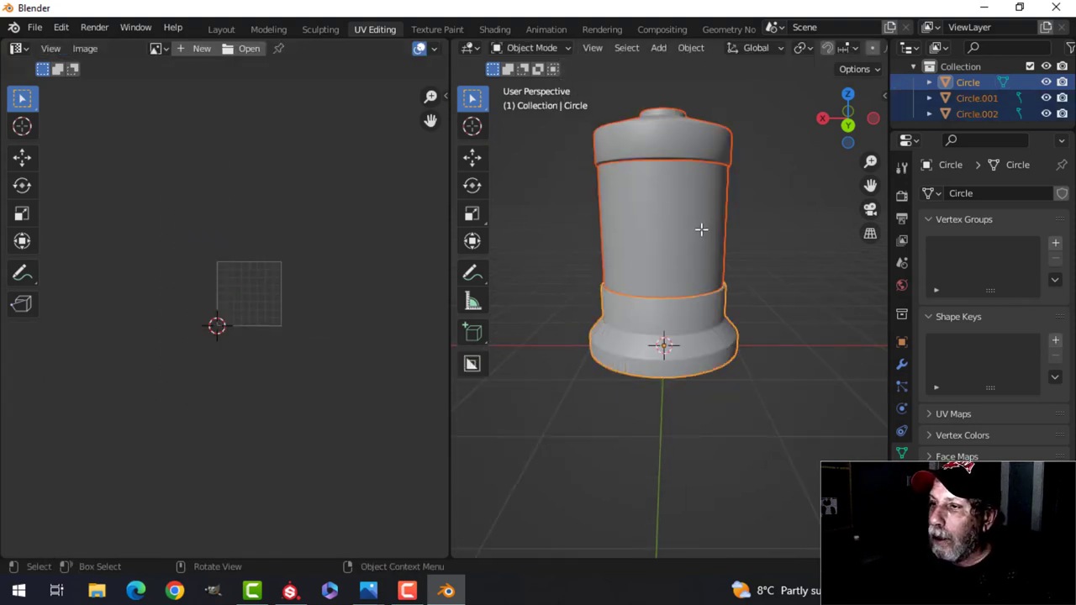
key("Tab")
scroll(265, 321, "up", 6)
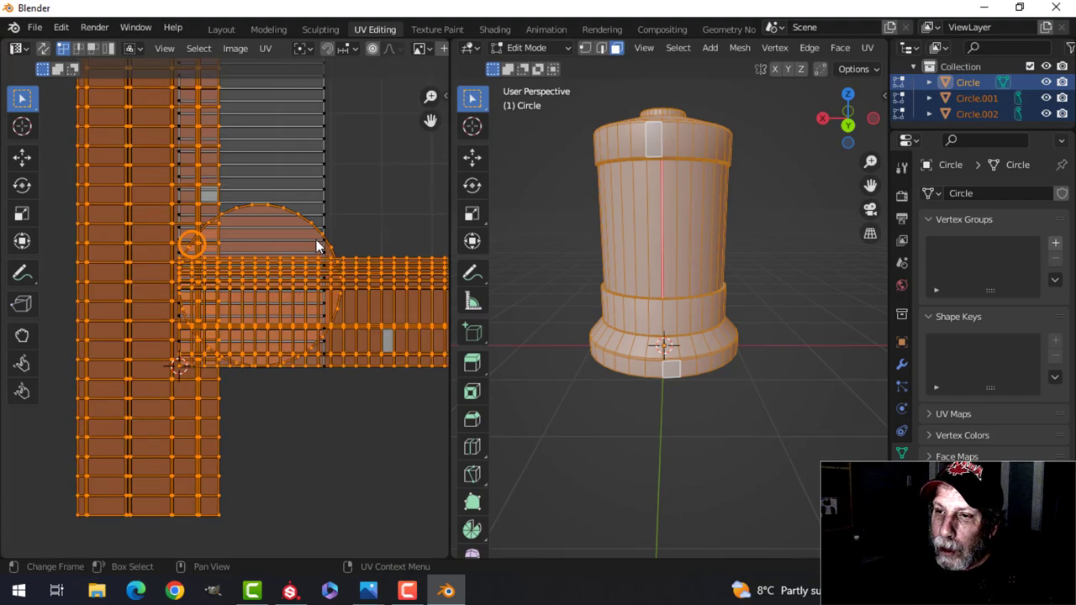
scroll(311, 253, "down", 4)
key("n")
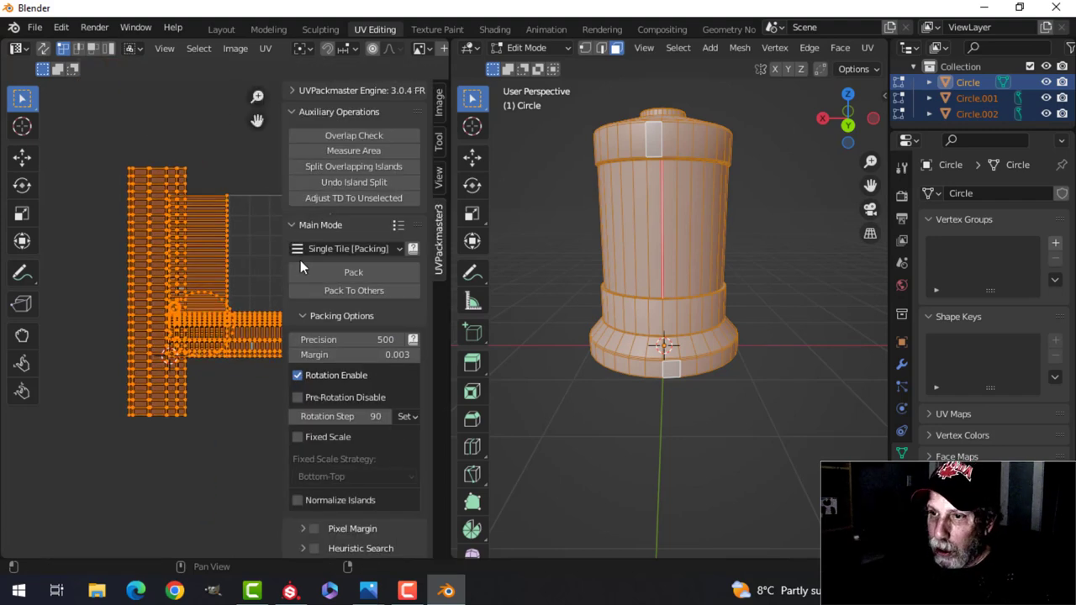
left_click(367, 271)
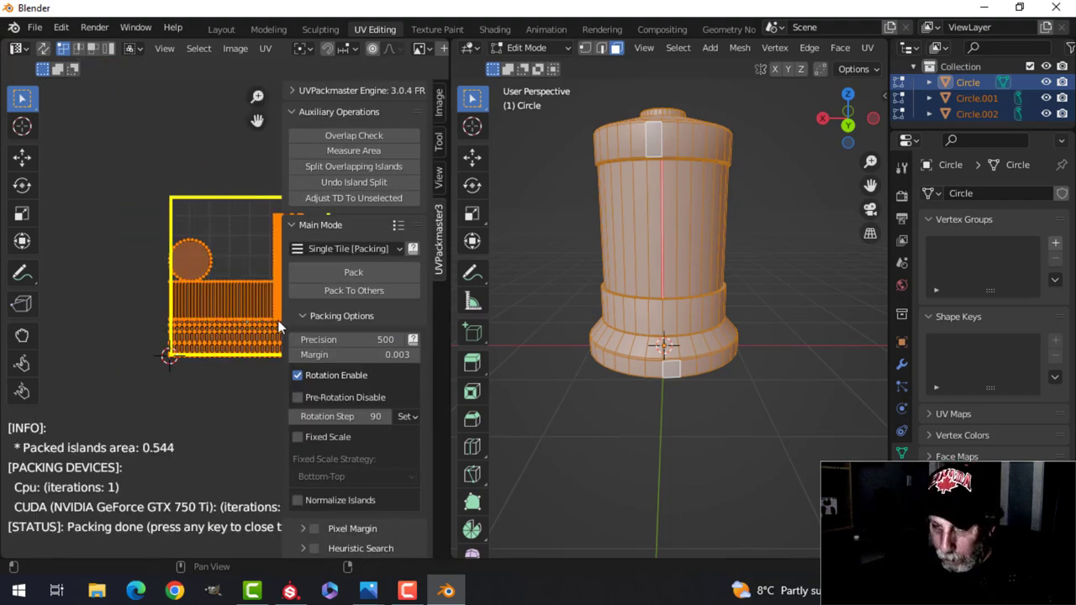
key("n")
scroll(261, 324, "up", 4)
middle_click_drag(403, 314, 270, 318)
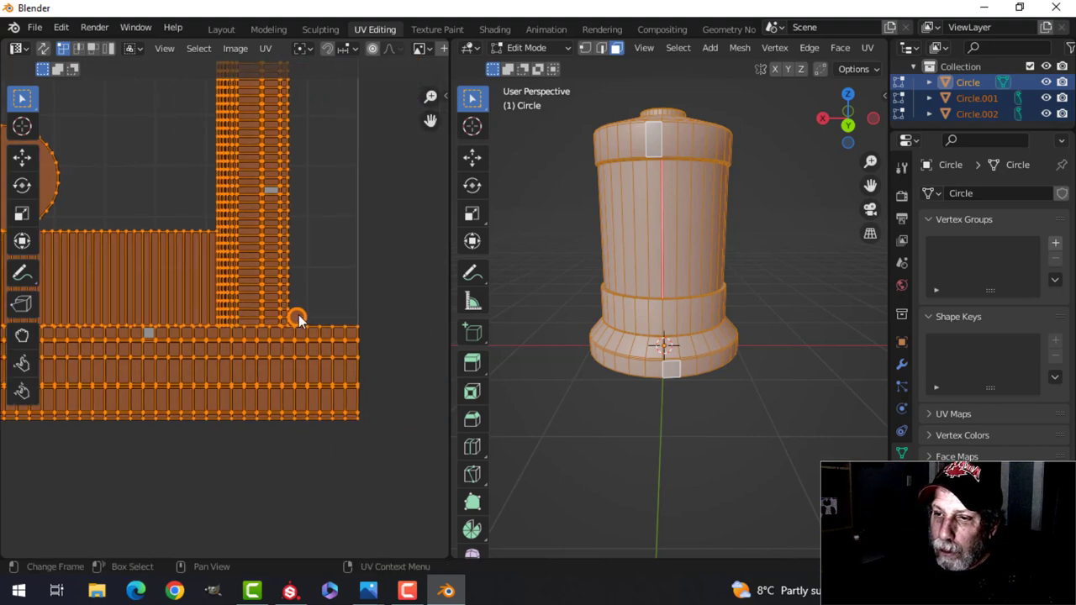
Turn on UV sync selection and select only the round recessed face at the centre of the lid's top.
left_click(365, 323)
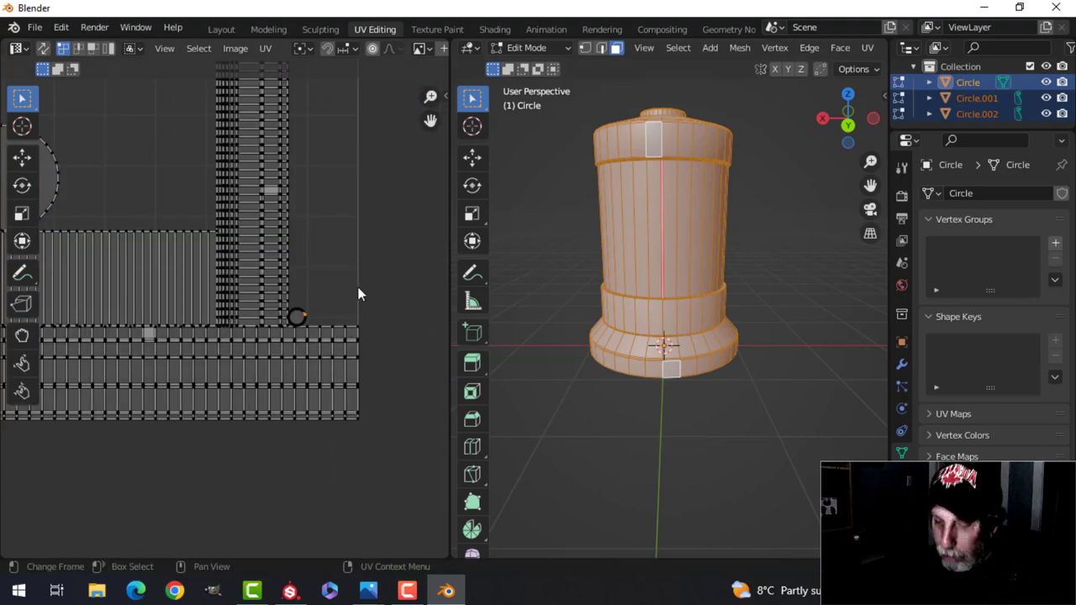
scroll(670, 137, "down", 2)
middle_click_drag(670, 137, 652, 267)
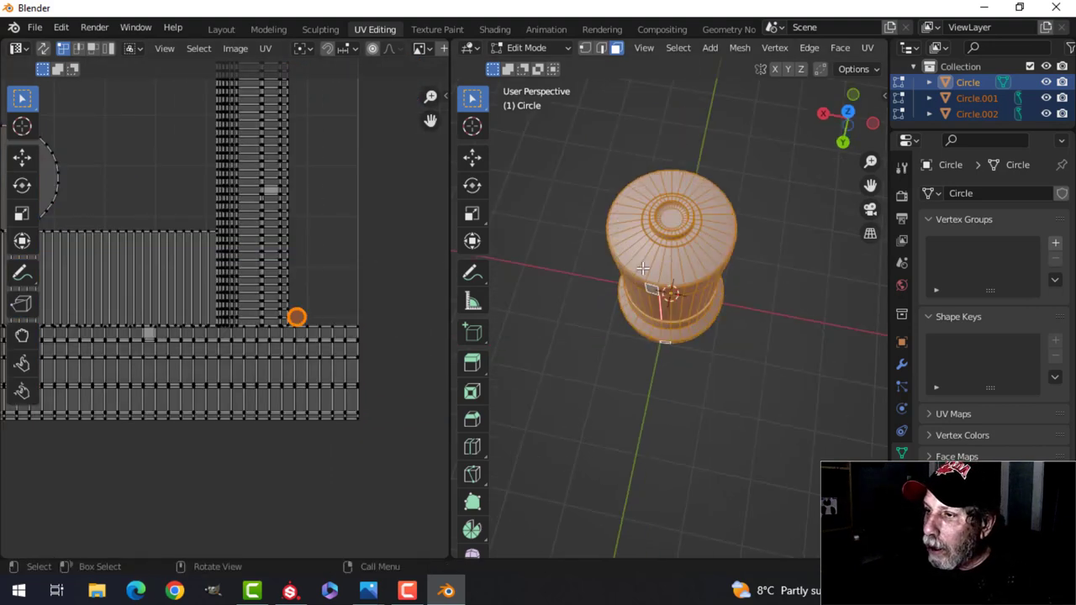
left_click(42, 50)
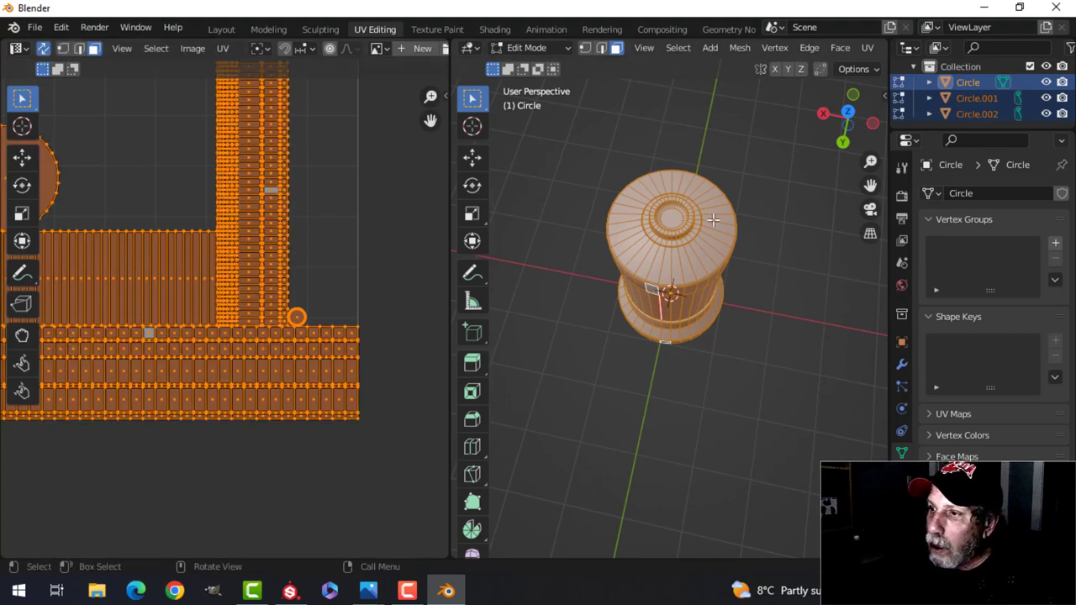
left_click(656, 216)
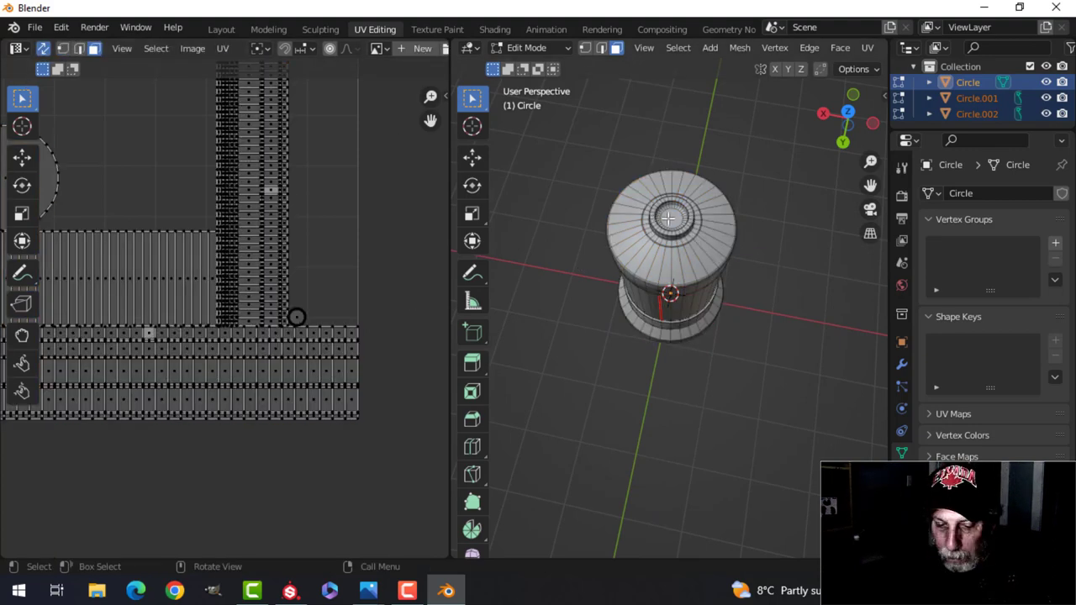
Move the small circular UV island into the empty area above the glass strip and scale it up well beyond the neighbouring circle.
scroll(370, 334, "up", 2)
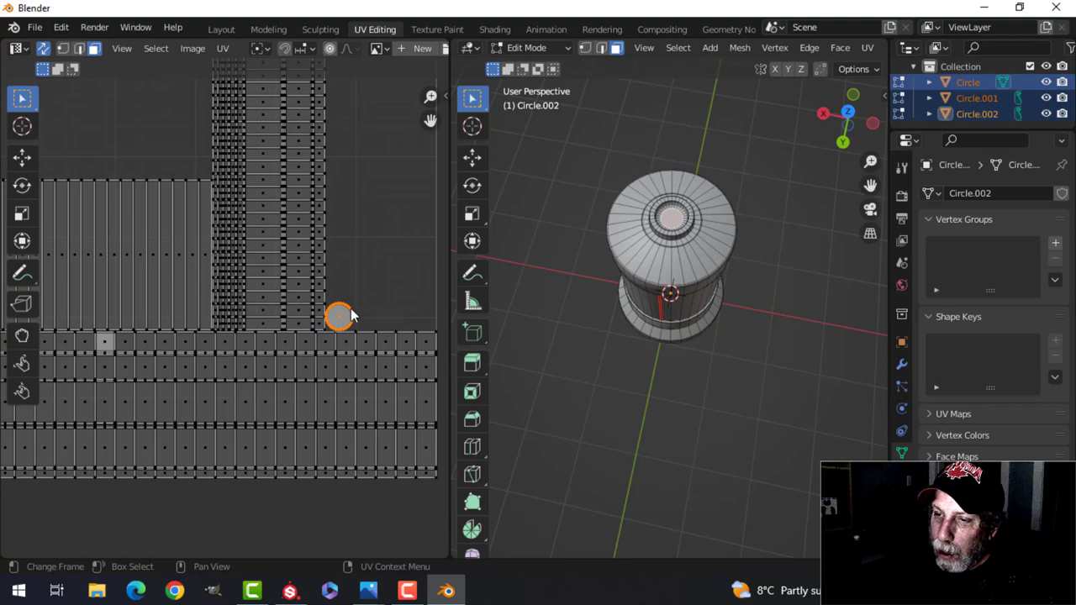
scroll(357, 309, "down", 4)
scroll(598, 250, "up", 2)
scroll(360, 279, "down", 2)
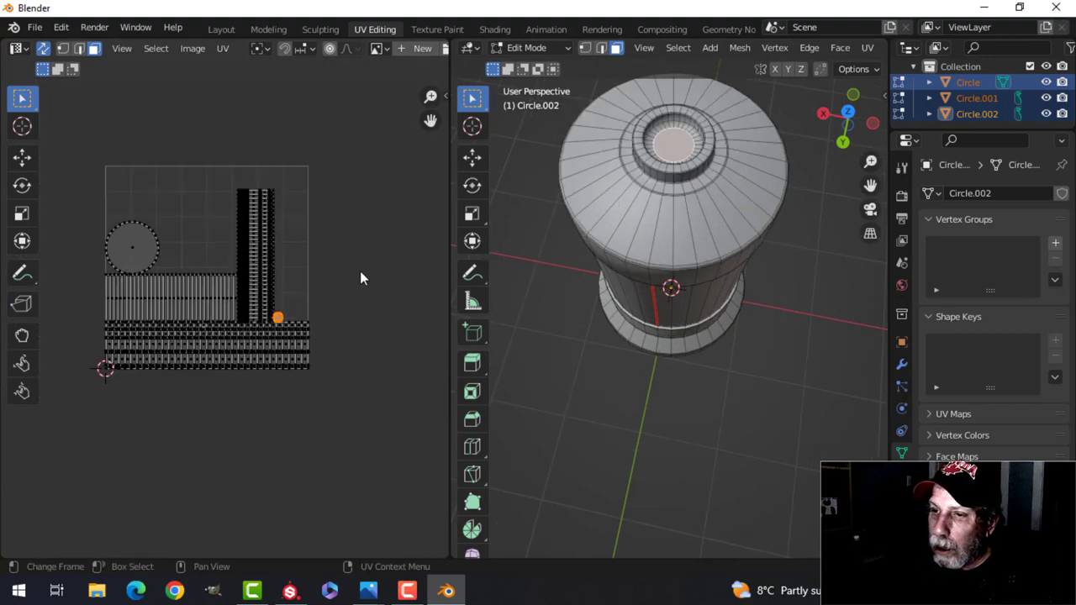
middle_click_drag(367, 280, 378, 288)
key("g")
left_click(299, 199)
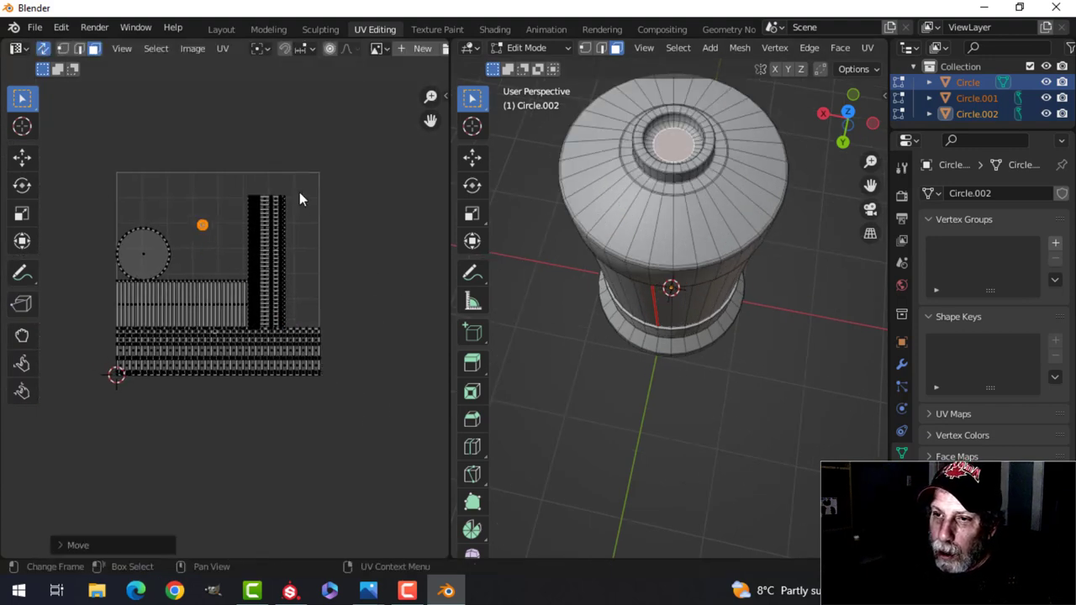
scroll(309, 209, "up", 3)
key("s")
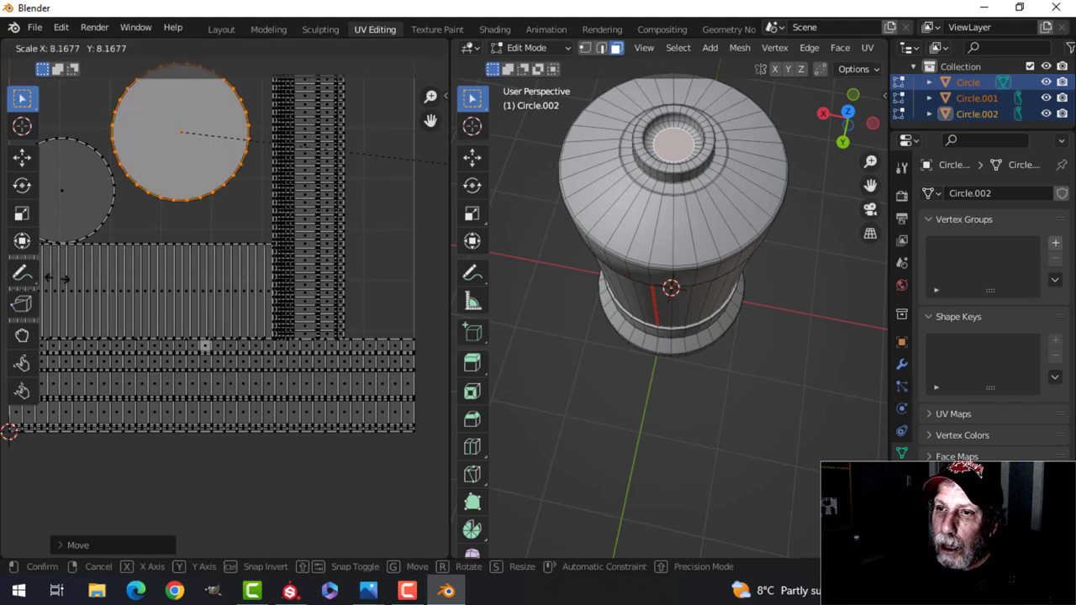
left_click(119, 293)
scroll(195, 226, "down", 3)
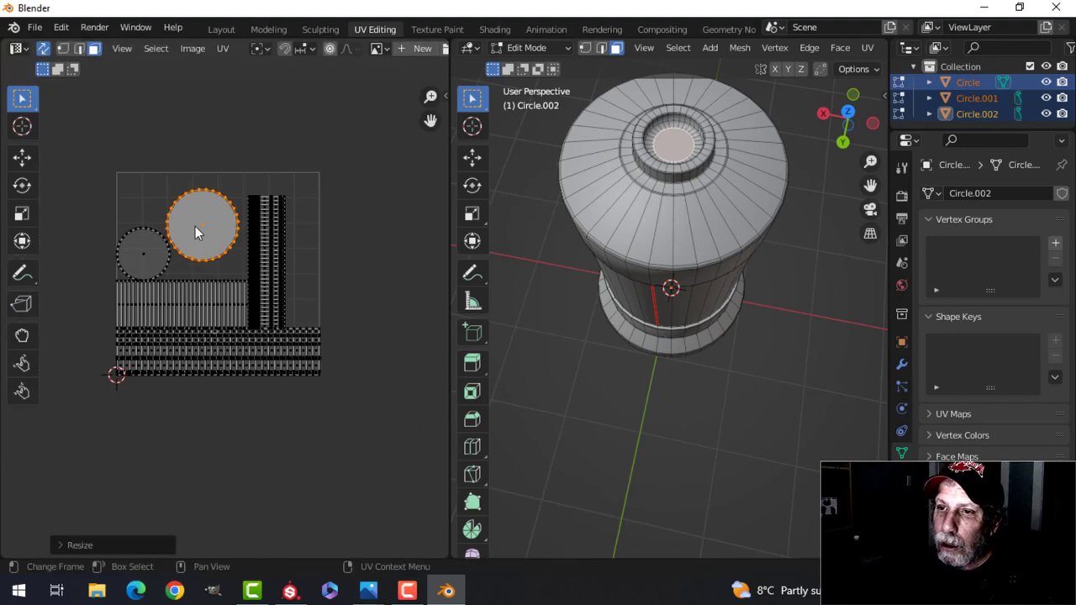
Enlarge the lid's circular UV island slightly more, nudge it up to clear its neighbours, and leave mesh editing.
scroll(215, 266, "up", 2)
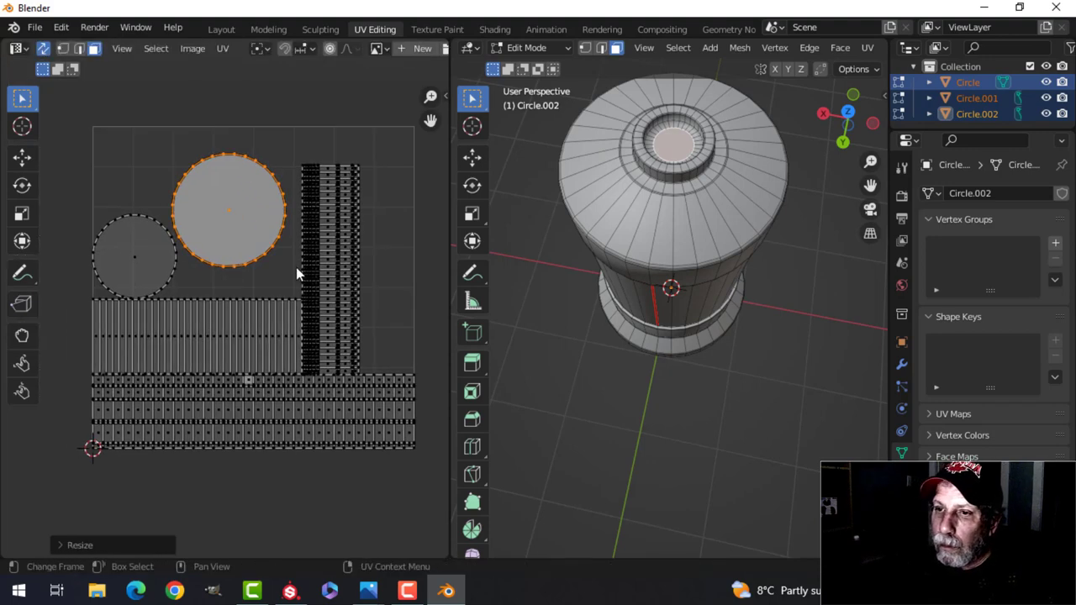
key("s")
left_click(296, 262)
key("g")
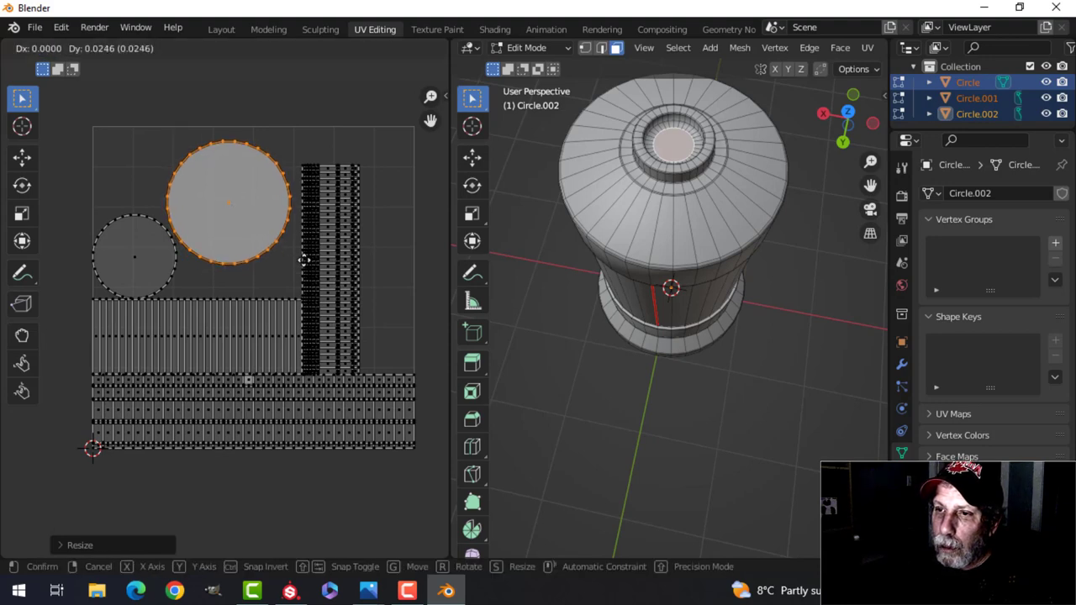
left_click(302, 257)
key("Tab")
Clear the object selection and inspect the assembled incubator from the side and from above.
scroll(337, 286, "down", 2)
scroll(337, 282, "down", 1)
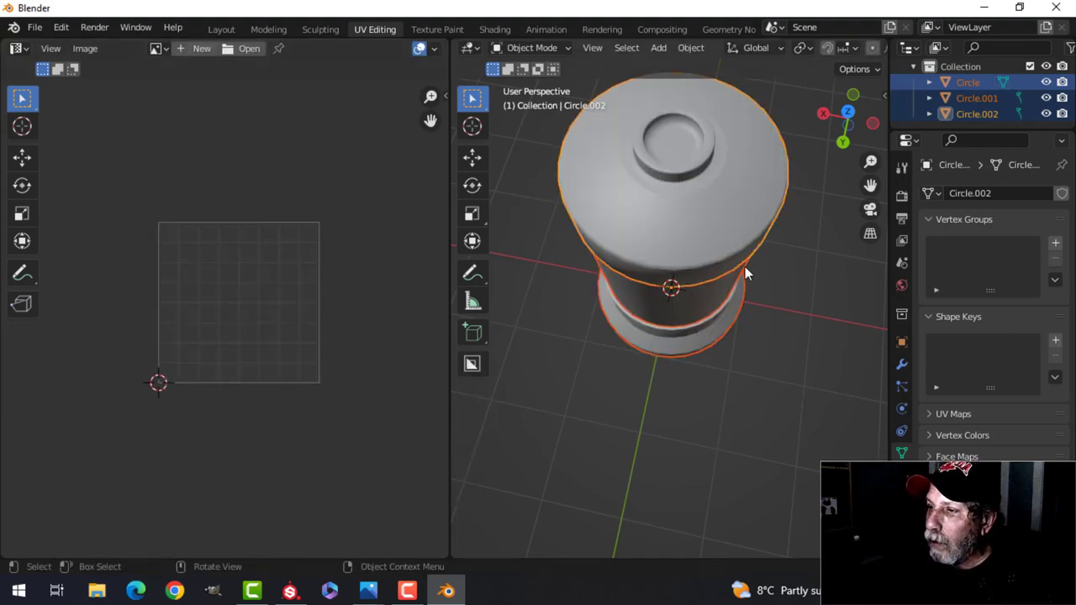
middle_click_drag(745, 266, 671, 148)
scroll(687, 183, "down", 3)
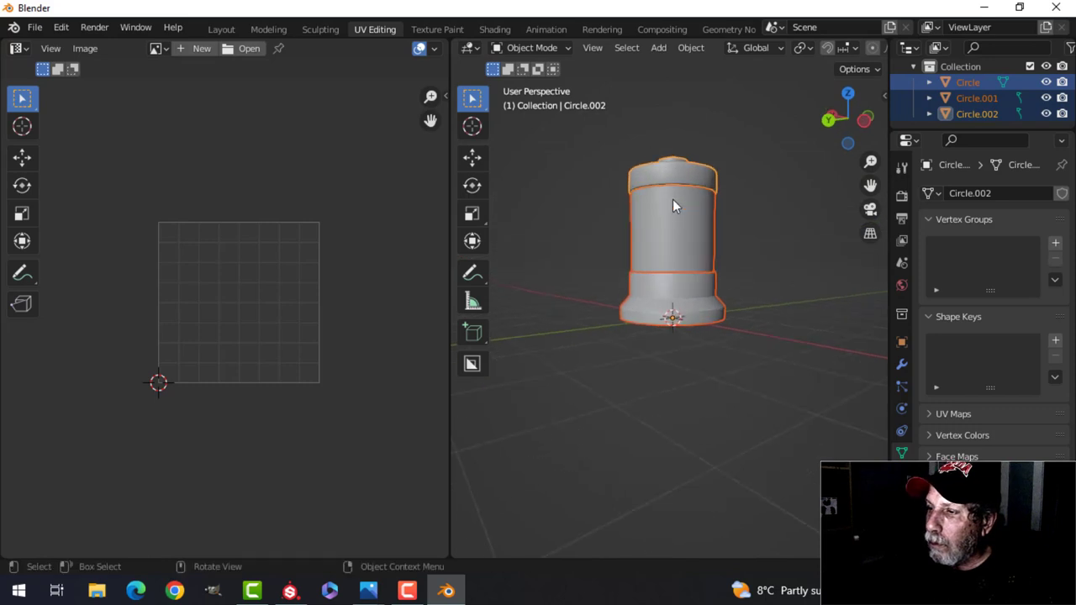
scroll(673, 201, "up", 2)
middle_click_drag(673, 202, 695, 197)
left_click(678, 150)
left_click(726, 189)
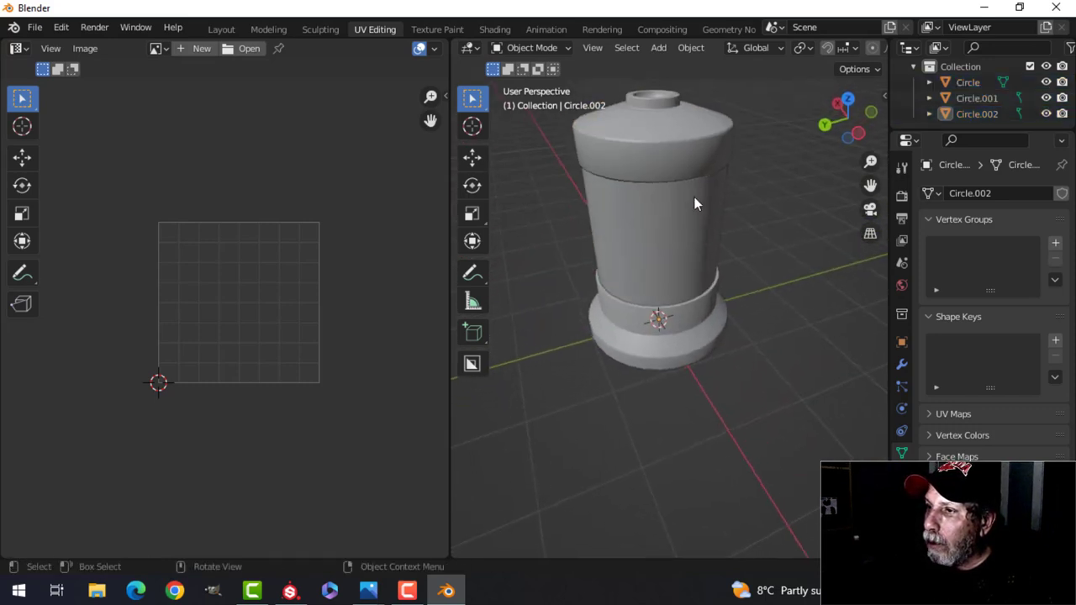
Add a Weighted Normal modifier to the lid and enable Auto Smooth at 30° for its mesh.
left_click(695, 168)
middle_click_drag(738, 228, 733, 249)
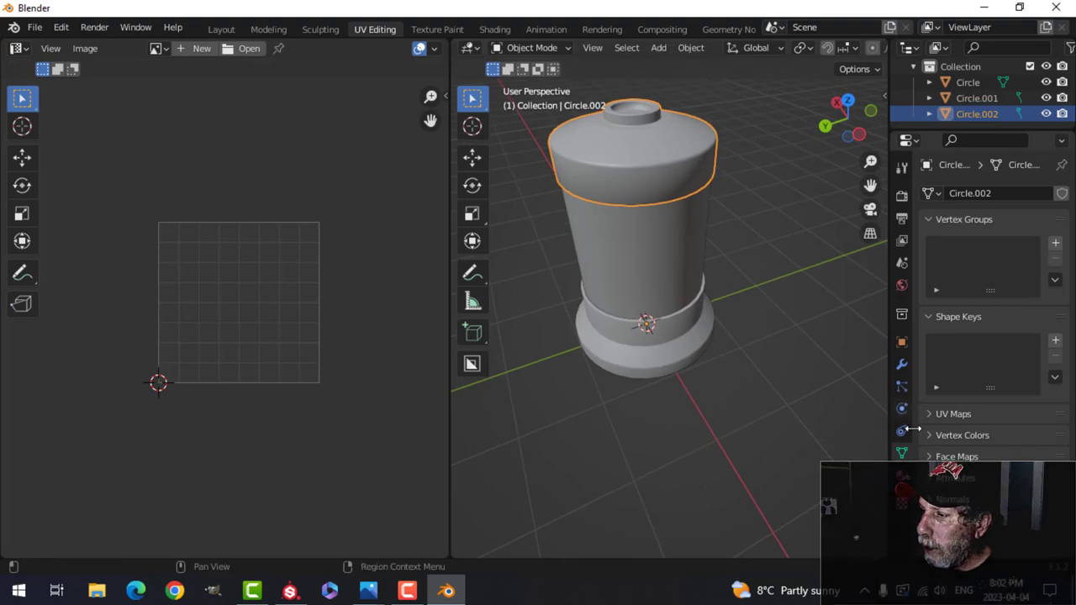
left_click(902, 363)
left_click(961, 194)
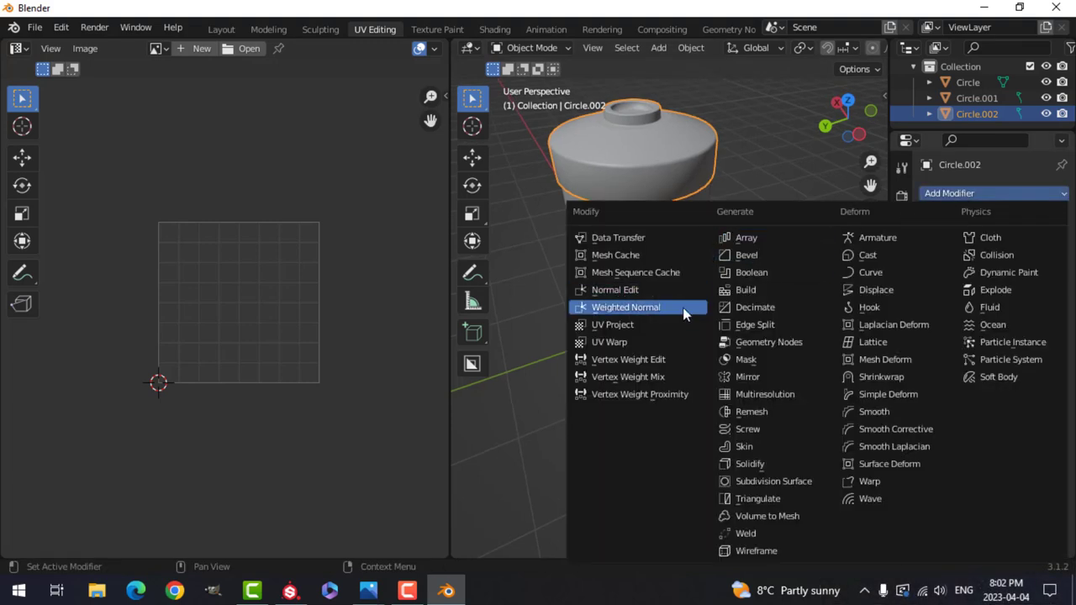
left_click(659, 310)
left_click(902, 453)
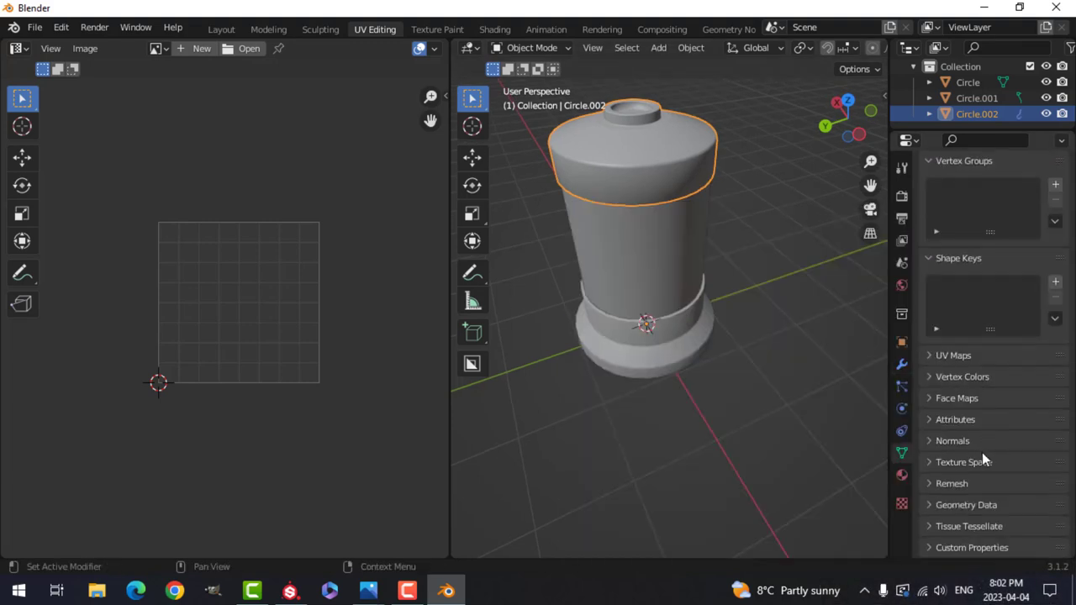
left_click(928, 440)
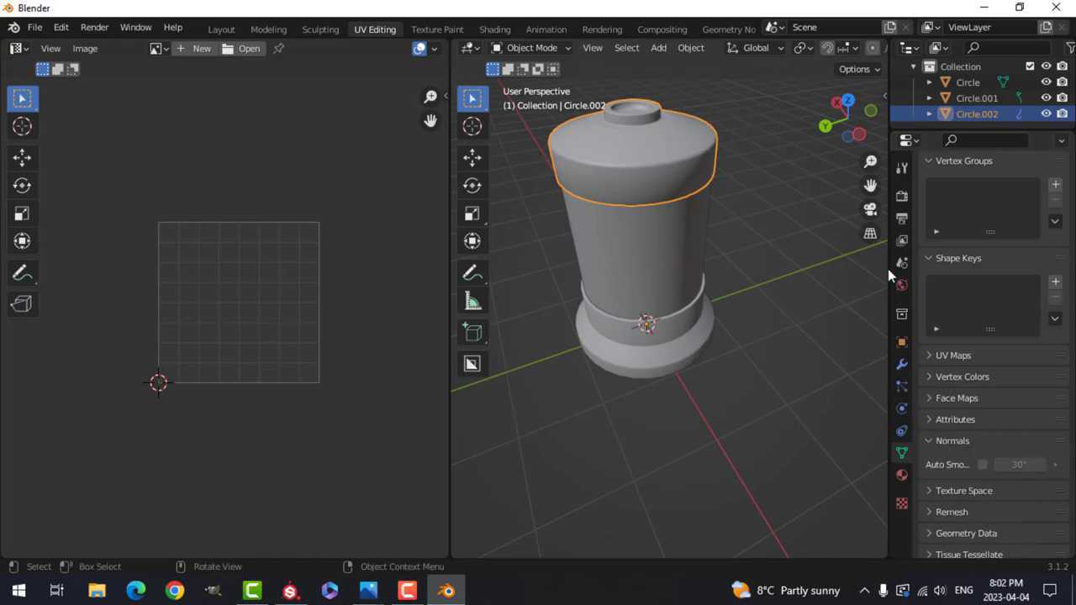
left_click(983, 465)
left_click(754, 291)
Add a Weighted Normal modifier to the base and enable Auto Smooth at 30° for its mesh.
middle_click_drag(707, 267, 717, 301)
left_click(670, 342)
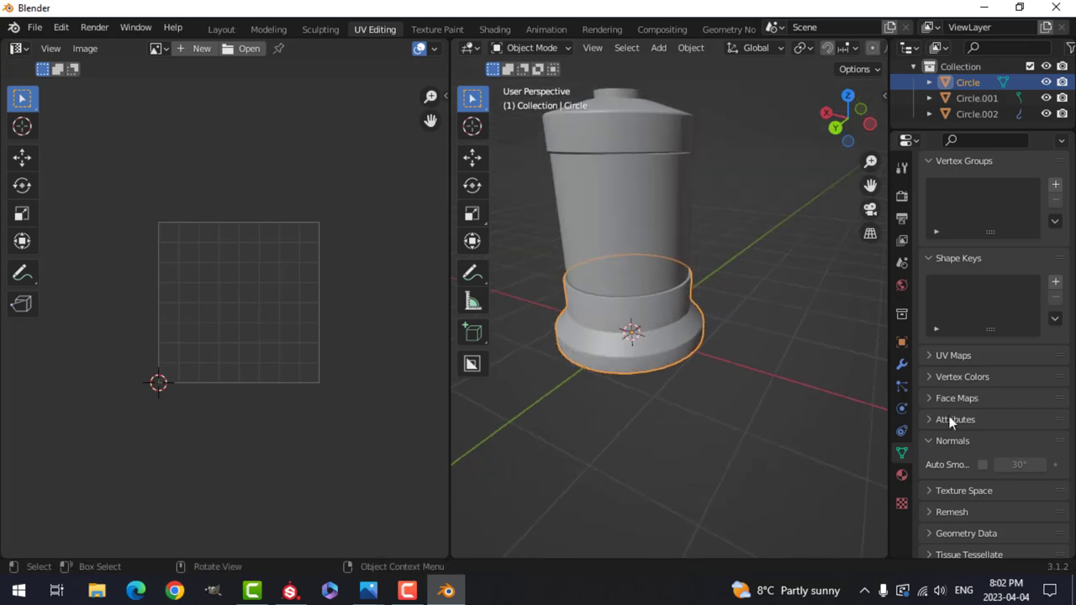
left_click(902, 364)
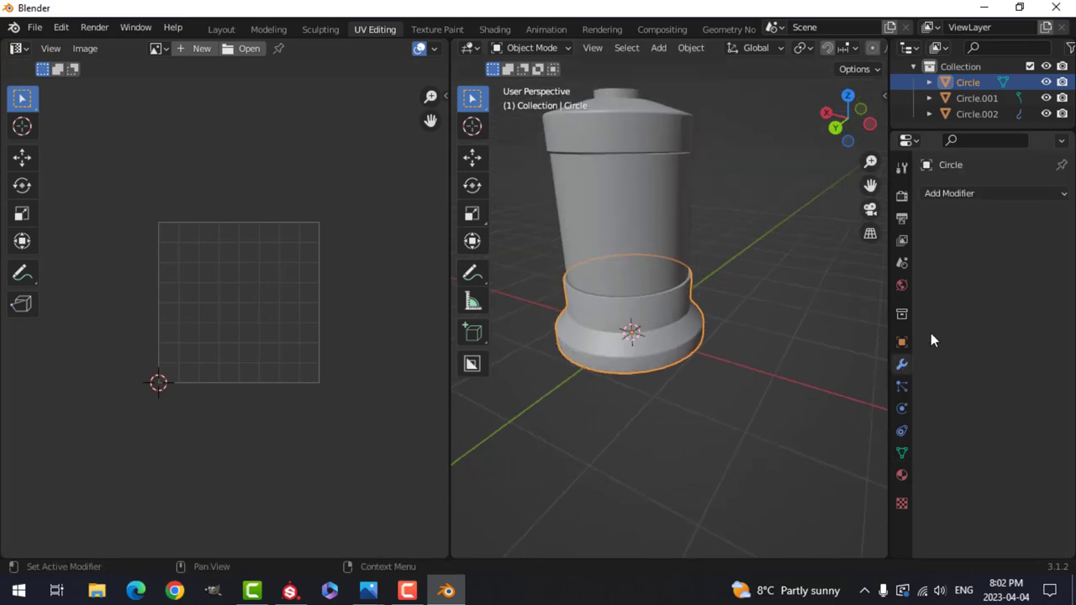
left_click(975, 194)
left_click(654, 309)
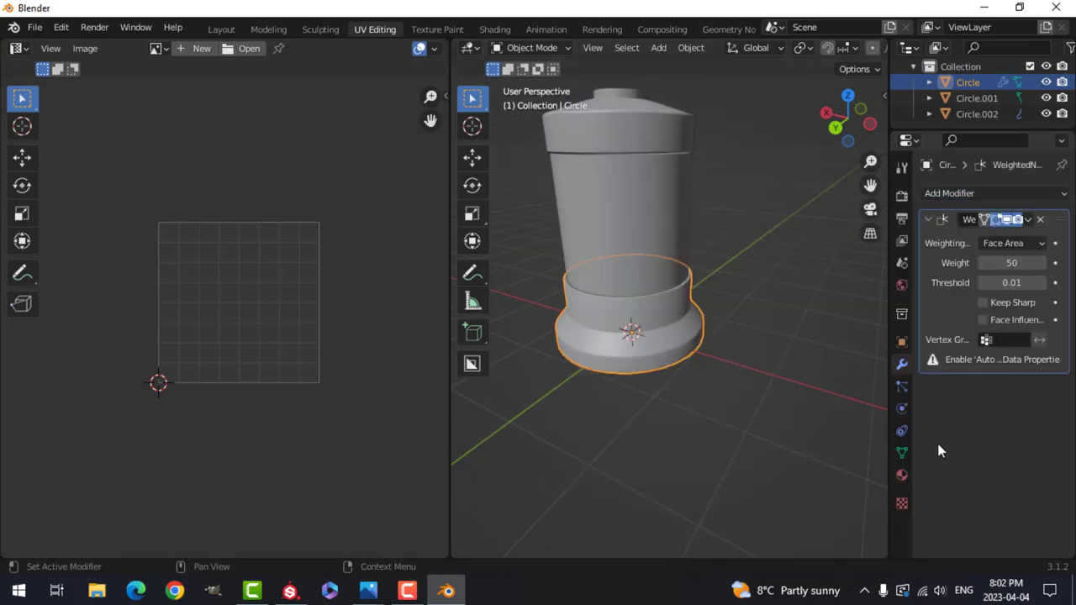
left_click(902, 451)
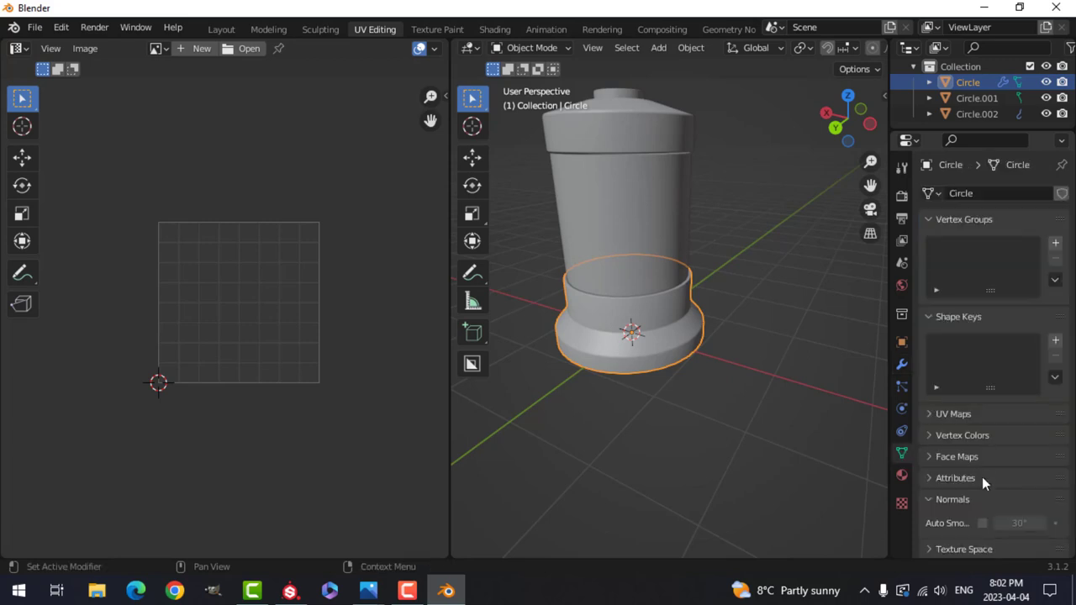
left_click(981, 522)
Select the glass cylinder's entire mesh and raise it about 0.05 m along the Z axis.
left_click(655, 229)
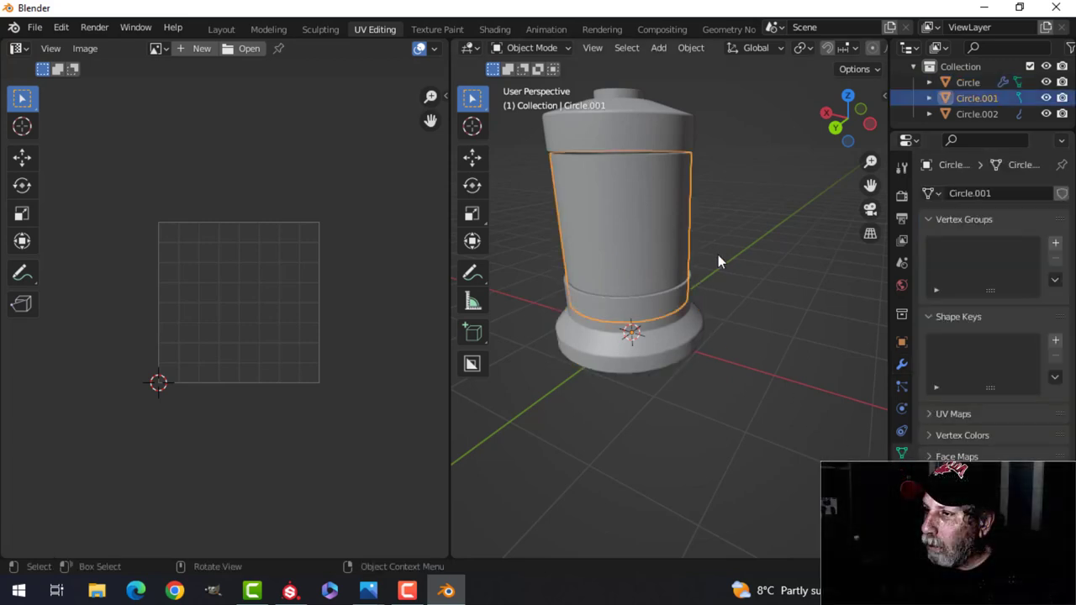
middle_click_drag(718, 255, 656, 227)
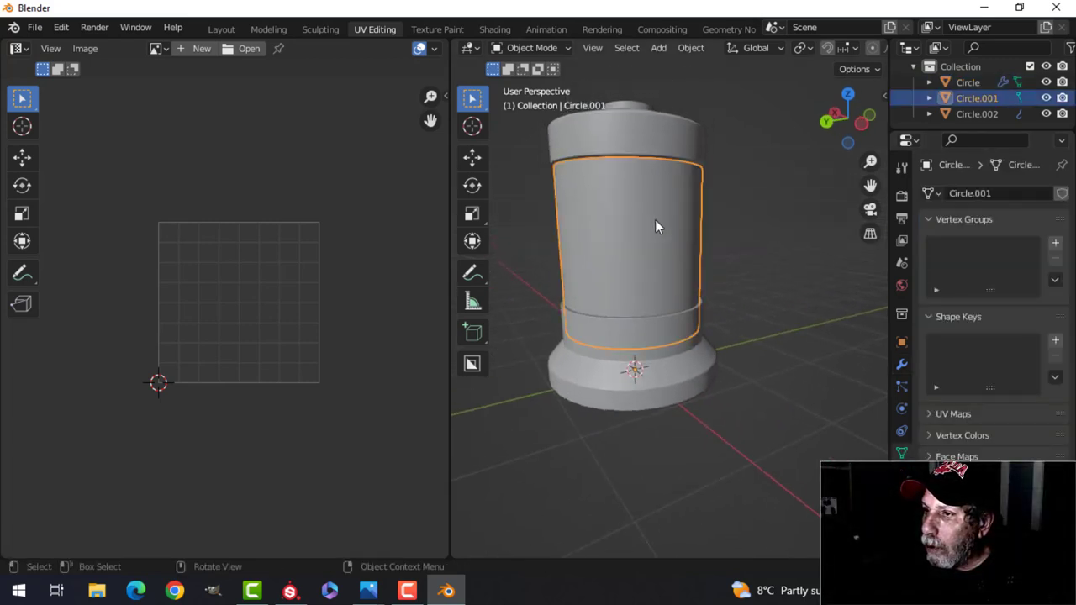
scroll(660, 223, "up", 2)
scroll(671, 232, "down", 2)
key("Tab")
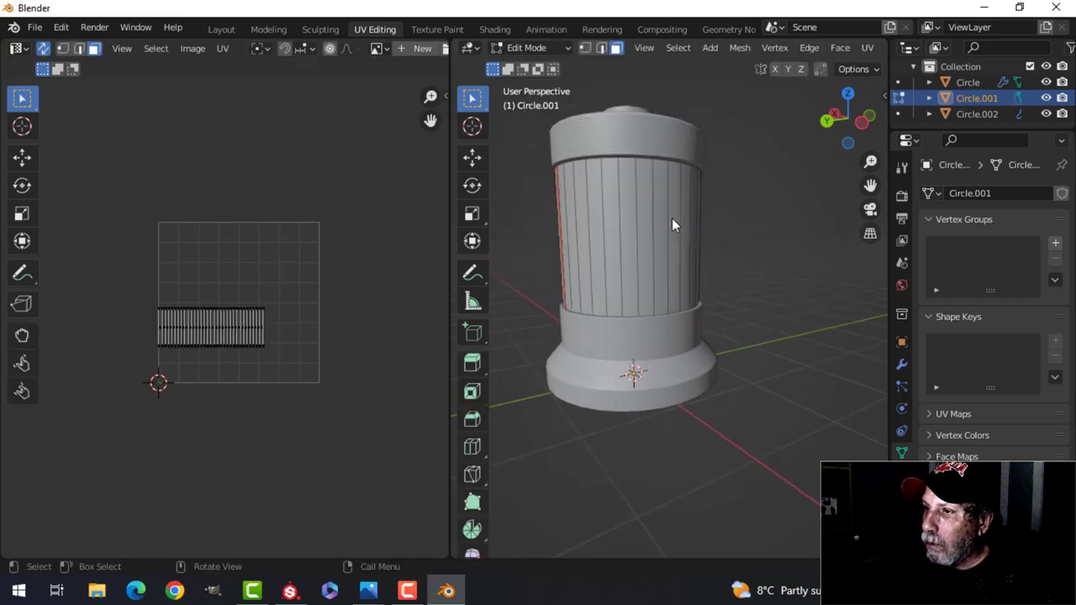
key("a")
key("g")
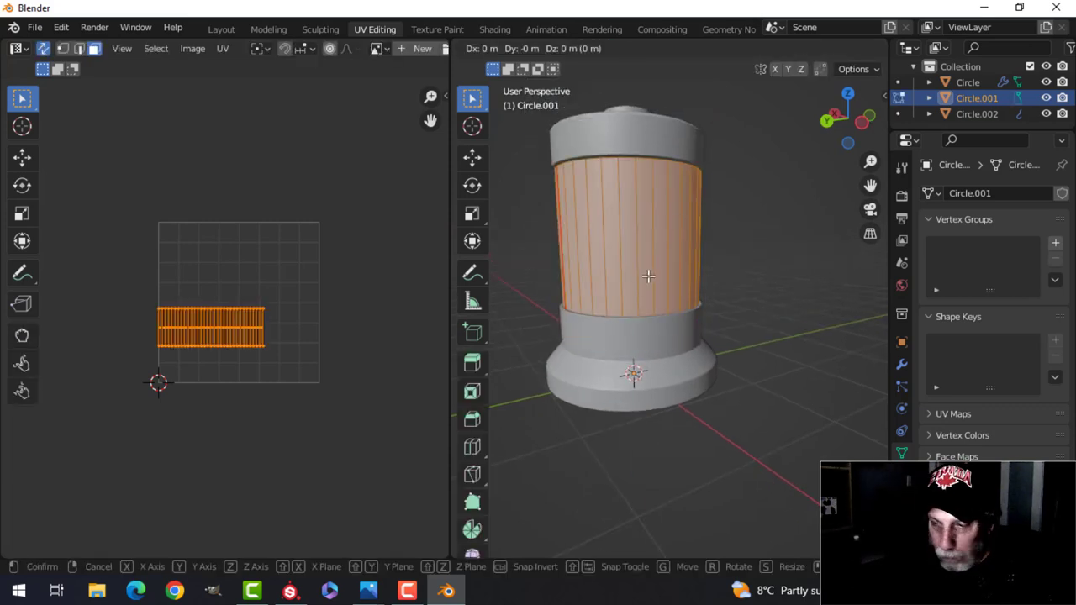
key("z")
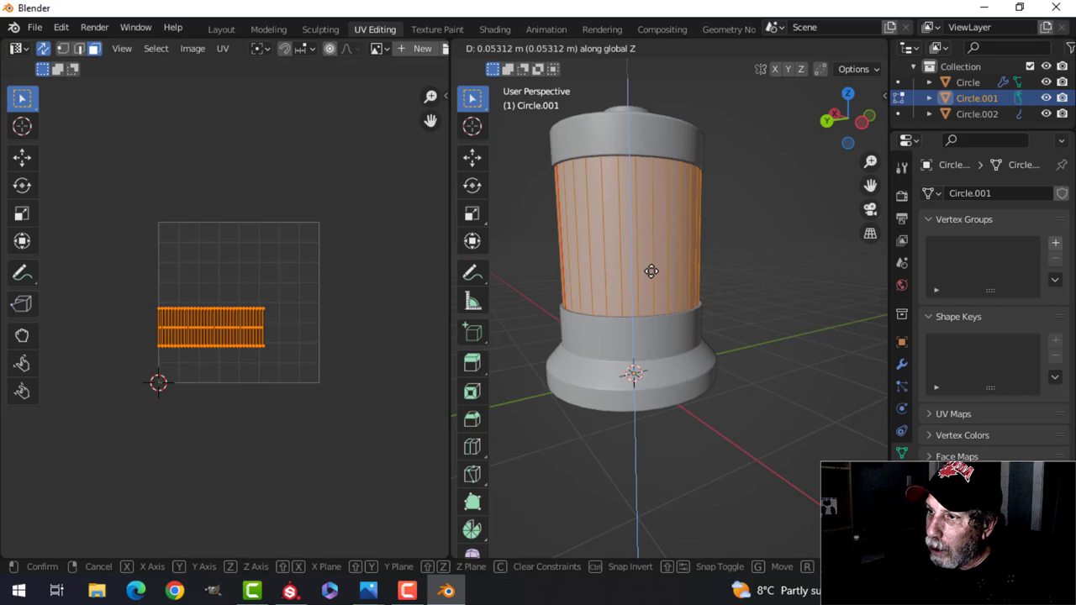
left_click(653, 268)
key("Tab")
Clear the current selection and select all three incubator objects together.
scroll(669, 269, "down", 3)
key("alt+a")
mouse_move(642, 262)
middle_mouse_down()
mouse_move(734, 296)
mouse_move(728, 261)
mouse_move(679, 282)
mouse_move(694, 269)
mouse_move(700, 278)
mouse_move(690, 251)
mouse_move(696, 351)
middle_mouse_up()
key("a")
scroll(728, 261, "up", 1)
scroll(728, 261, "up", 1)
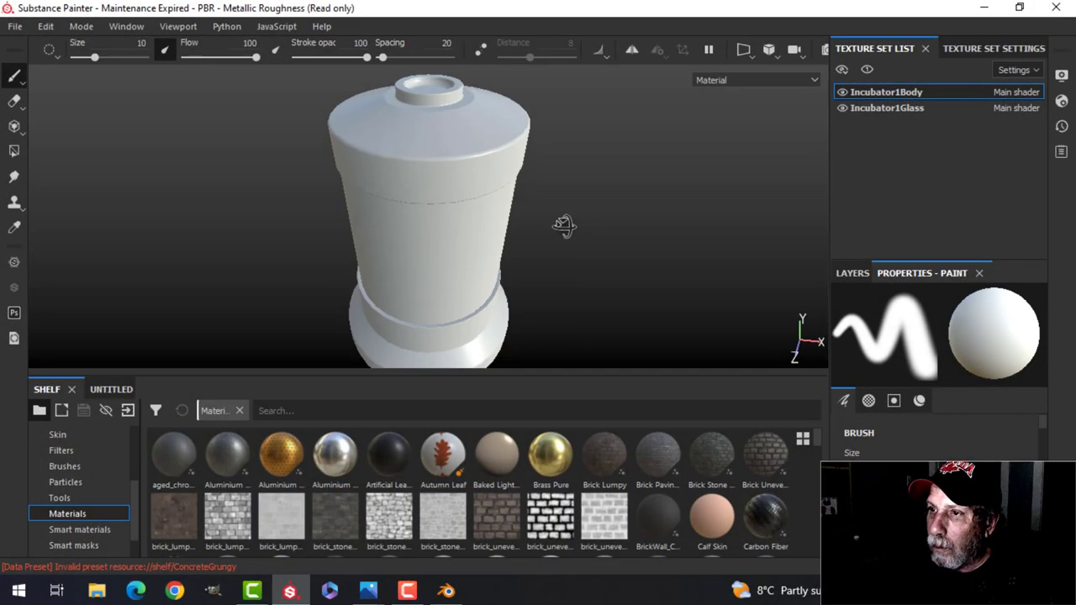
In Substance Painter, set up mesh map baking for the incubator with an output size of 2048 and the ID map excluded.
left_click_drag(563, 226, 565, 253, "alt")
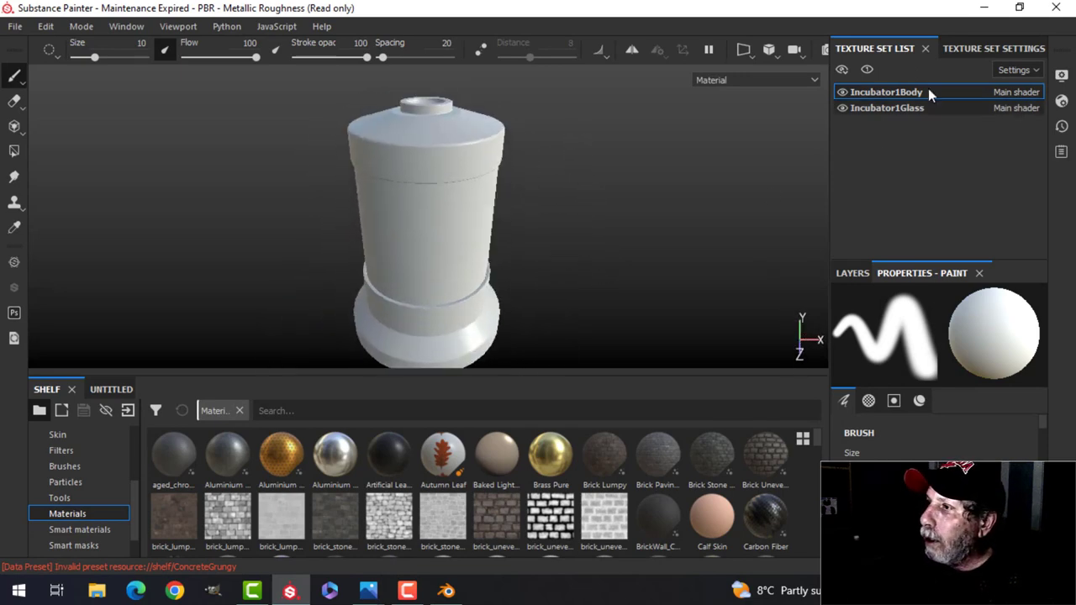
left_click(971, 51)
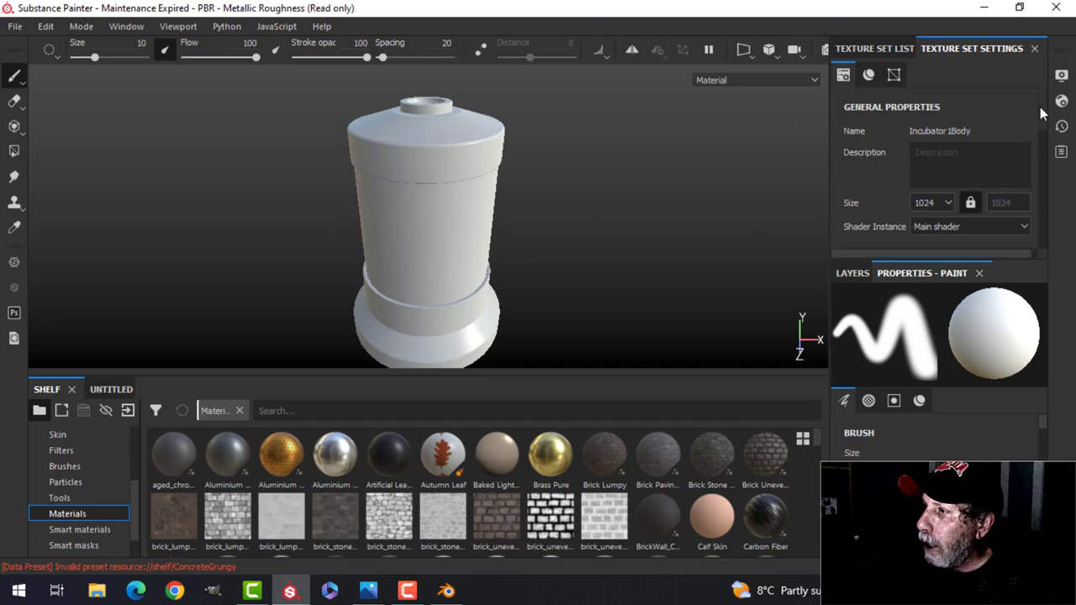
left_click_drag(1041, 109, 1050, 198)
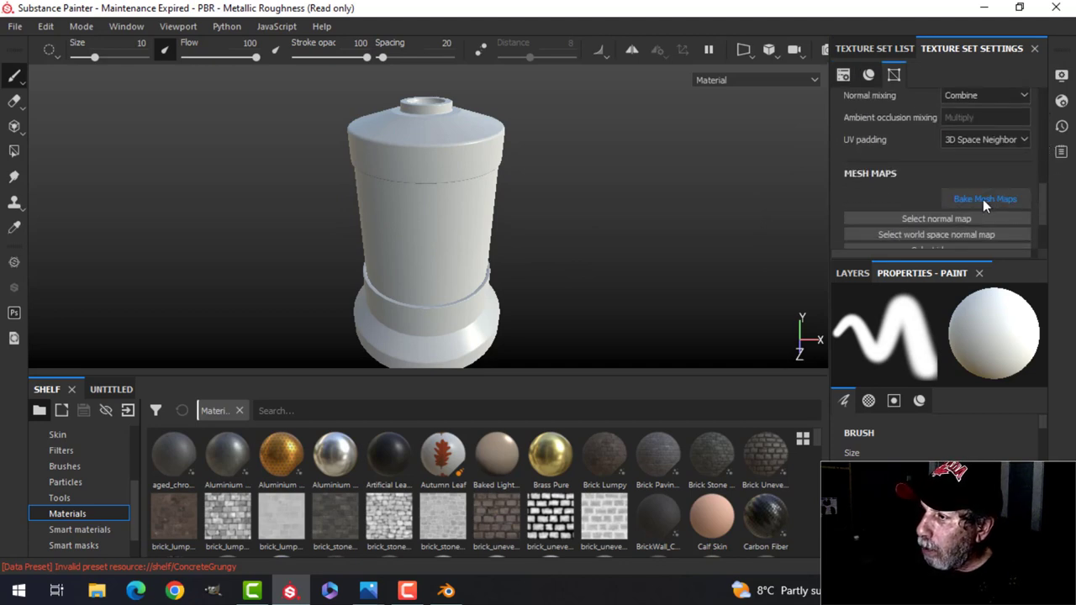
left_click(980, 202)
left_click(547, 77)
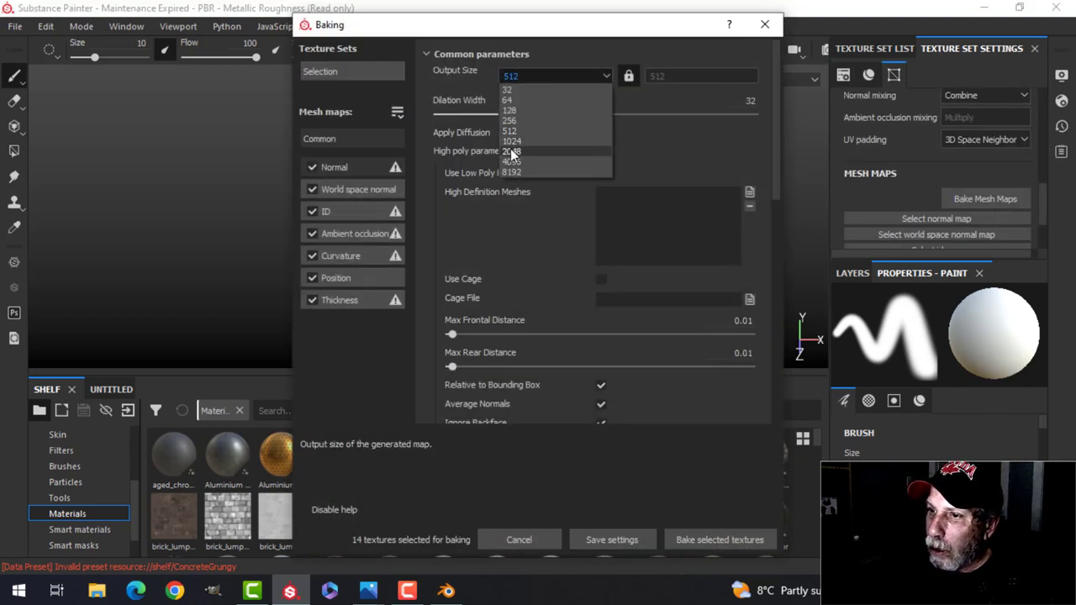
left_click(511, 152)
left_click(312, 211)
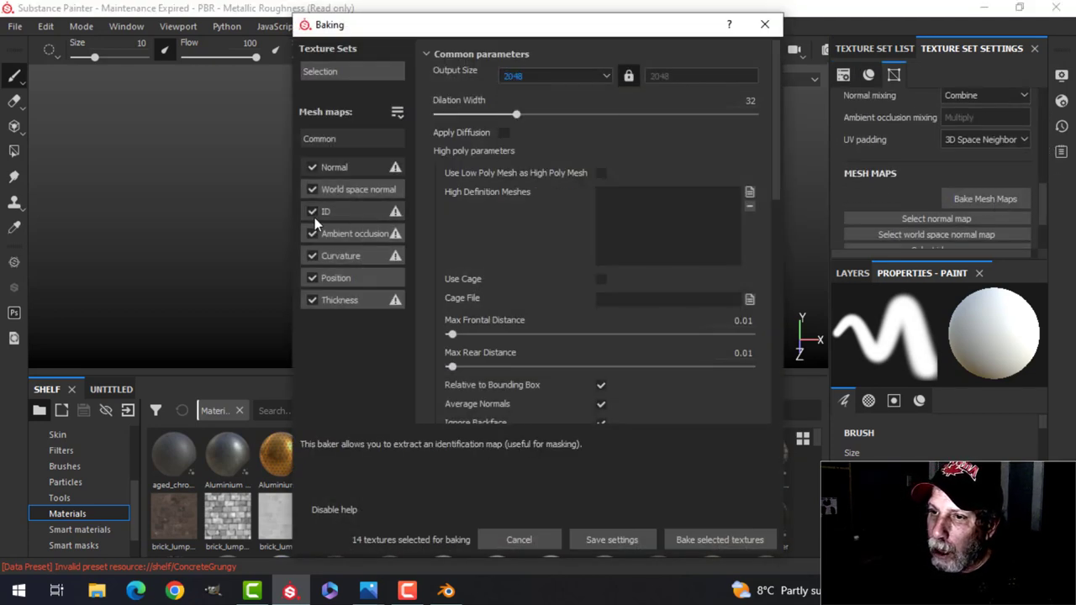
Bake the chosen mesh maps for the Incubator1Body and Incubator1Glass texture sets and close the baking report.
left_click(705, 541)
left_click_drag(531, 198, 737, 162)
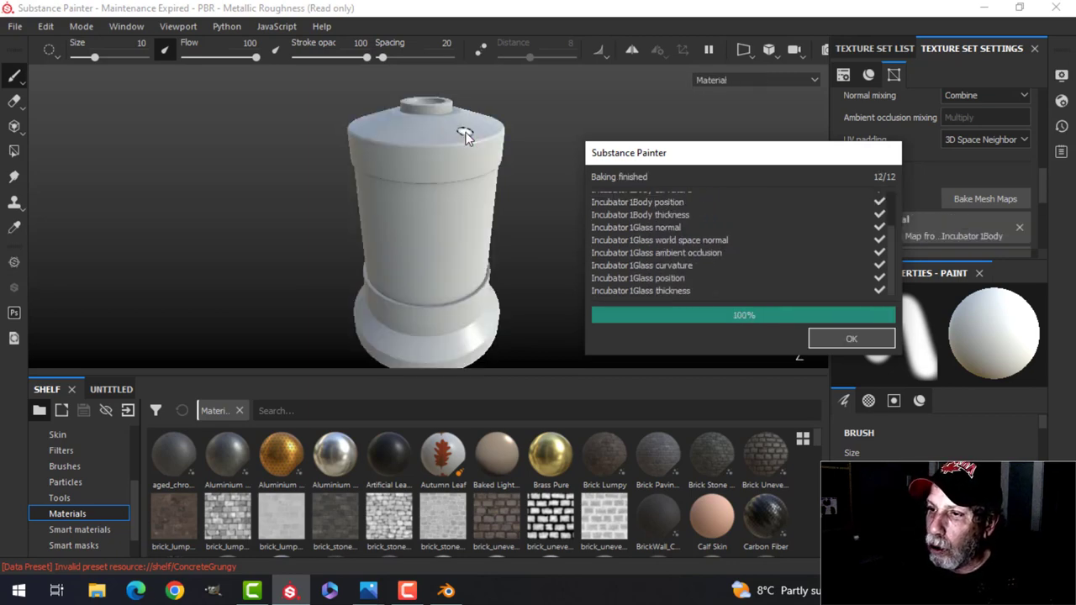
left_click(836, 342)
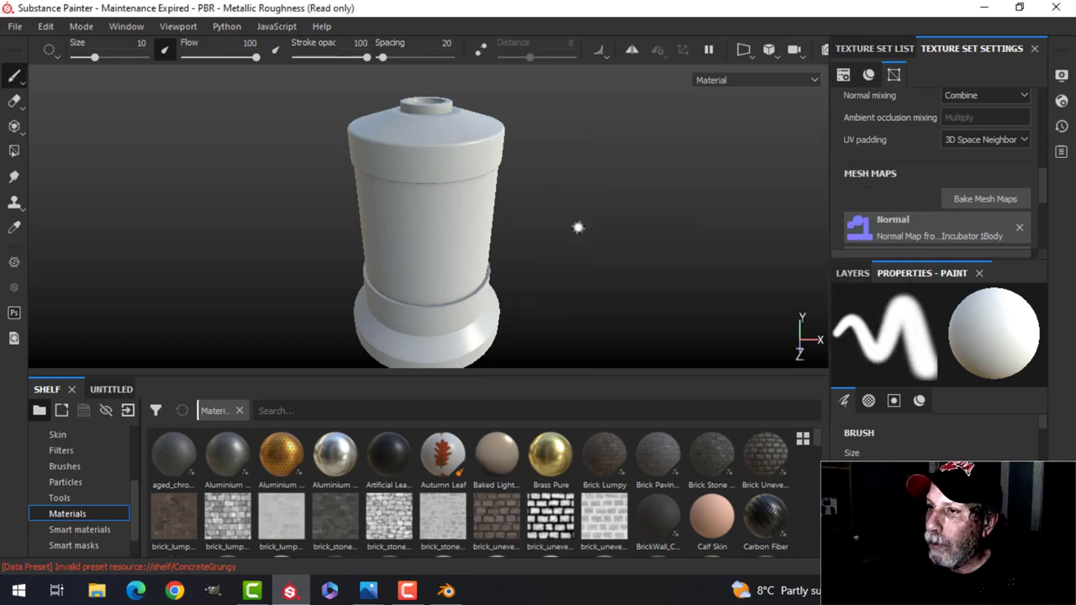
Delete the default empty layer from the Incubator1Body texture set.
left_click_drag(563, 138, 508, 233, "alt")
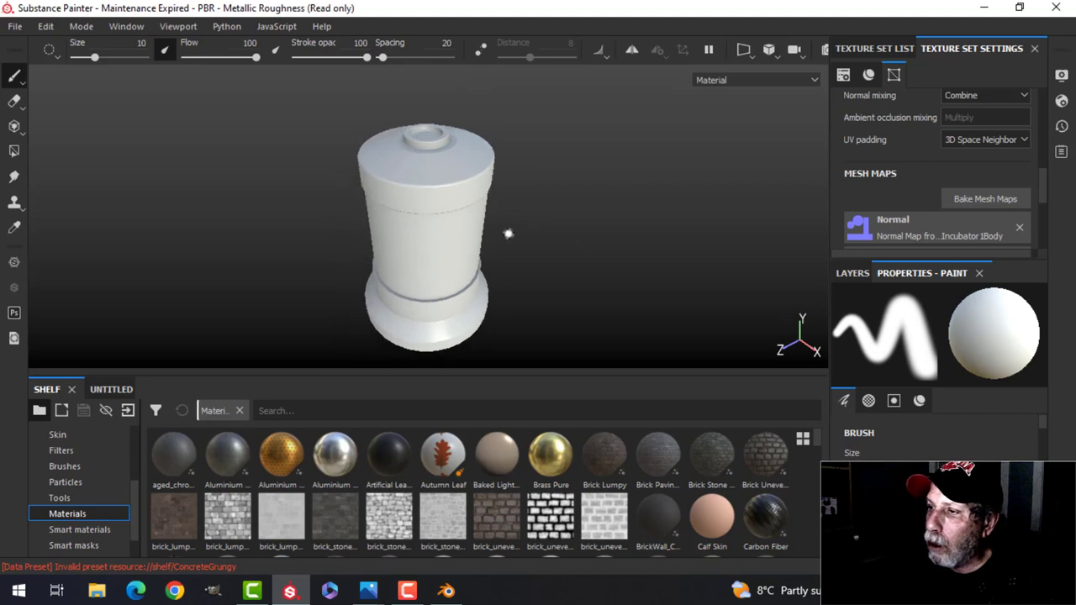
left_click(850, 274)
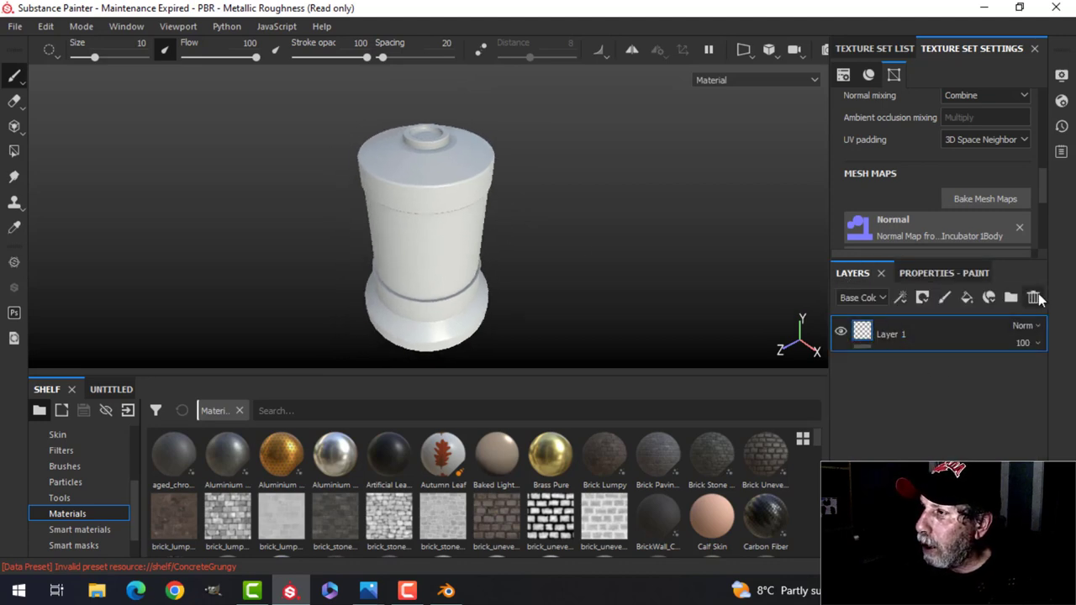
left_click(874, 49)
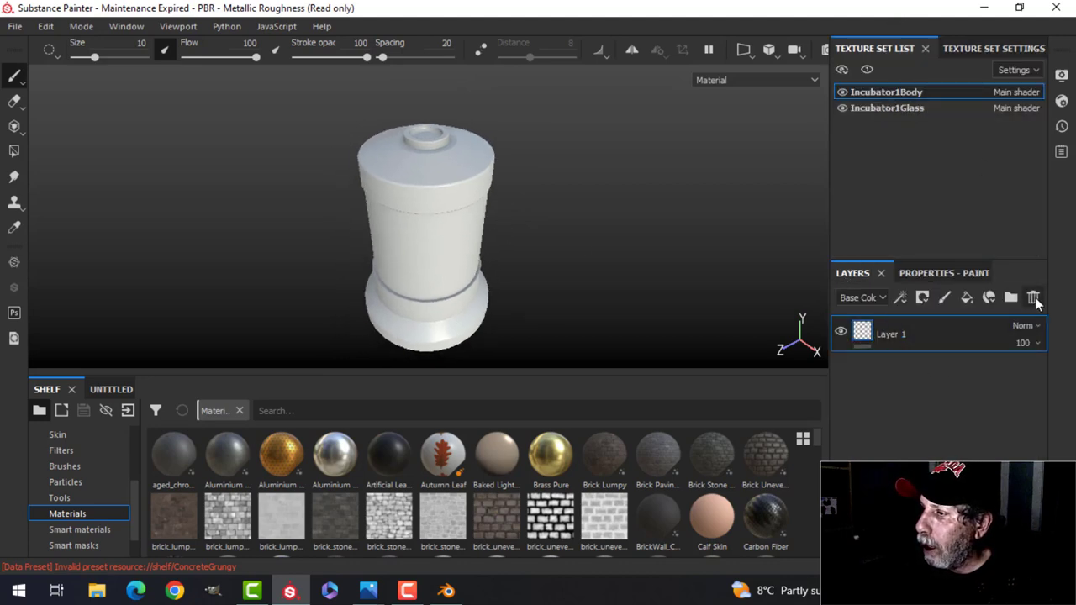
left_click(1034, 299)
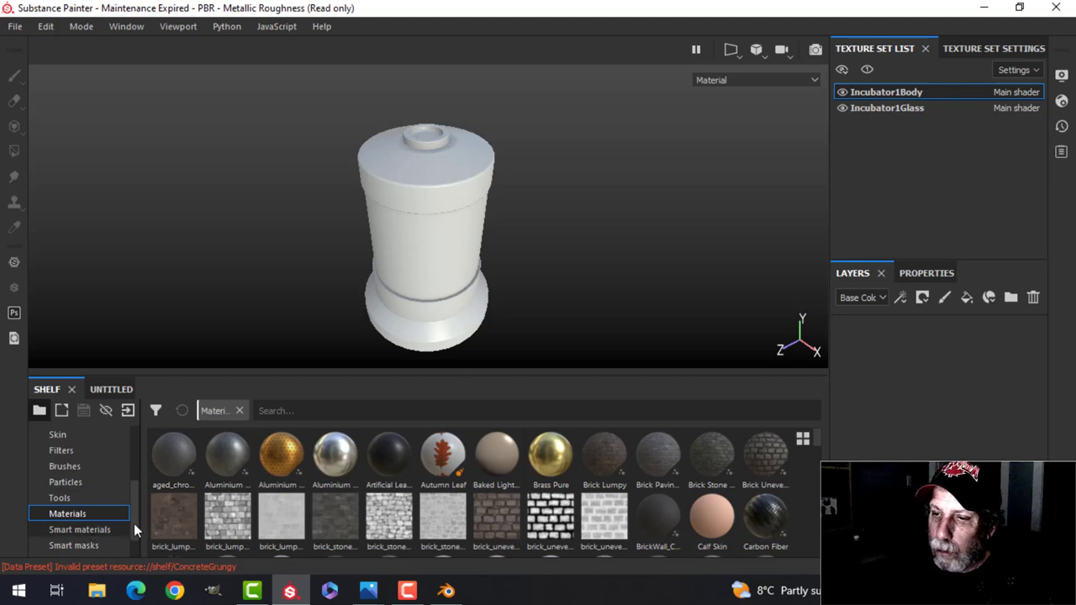
Search the smart materials for "plan" and add PlanIncubatorWhite to the Incubator1Body layer stack.
left_click(79, 530)
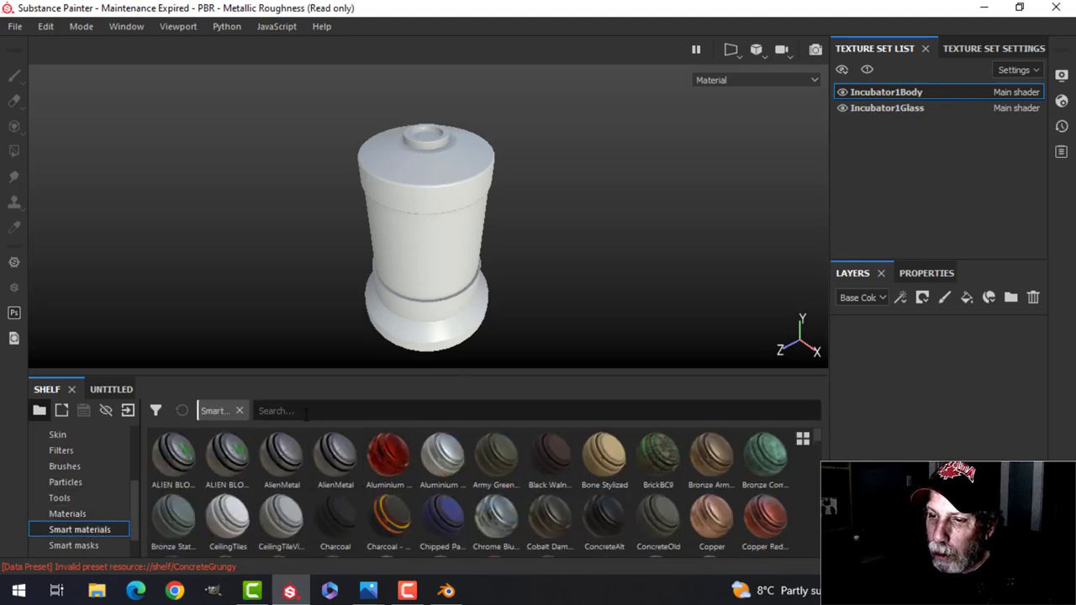
type("s")
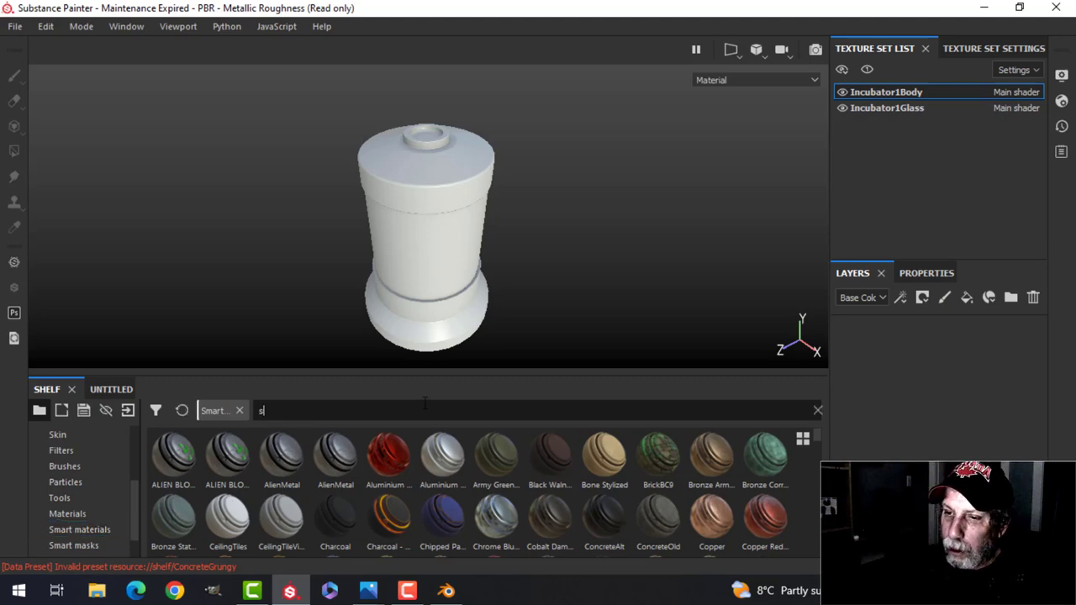
type("lan")
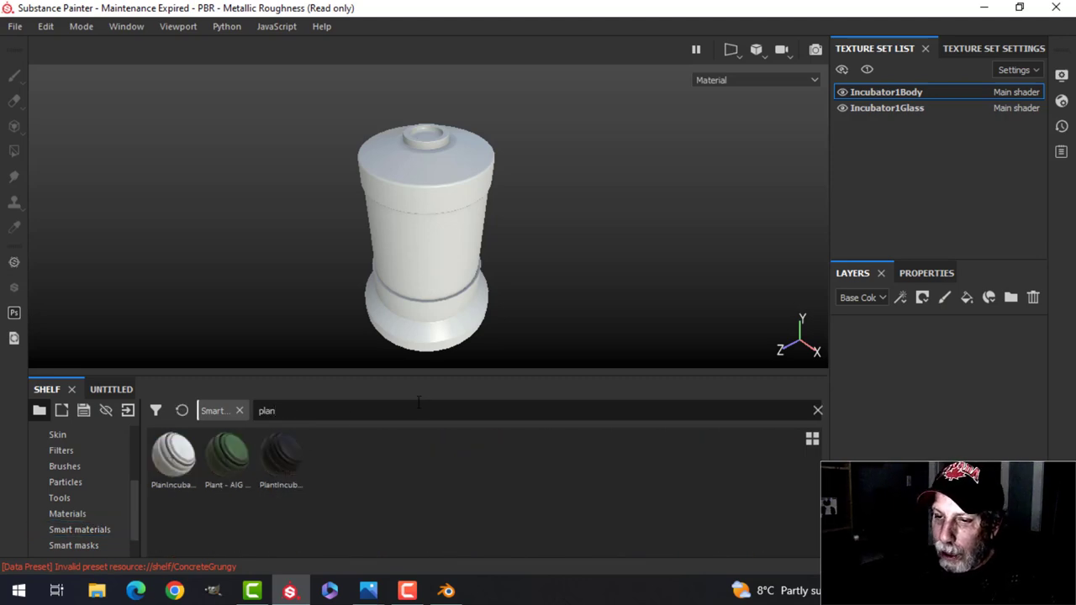
mouse_move(178, 470)
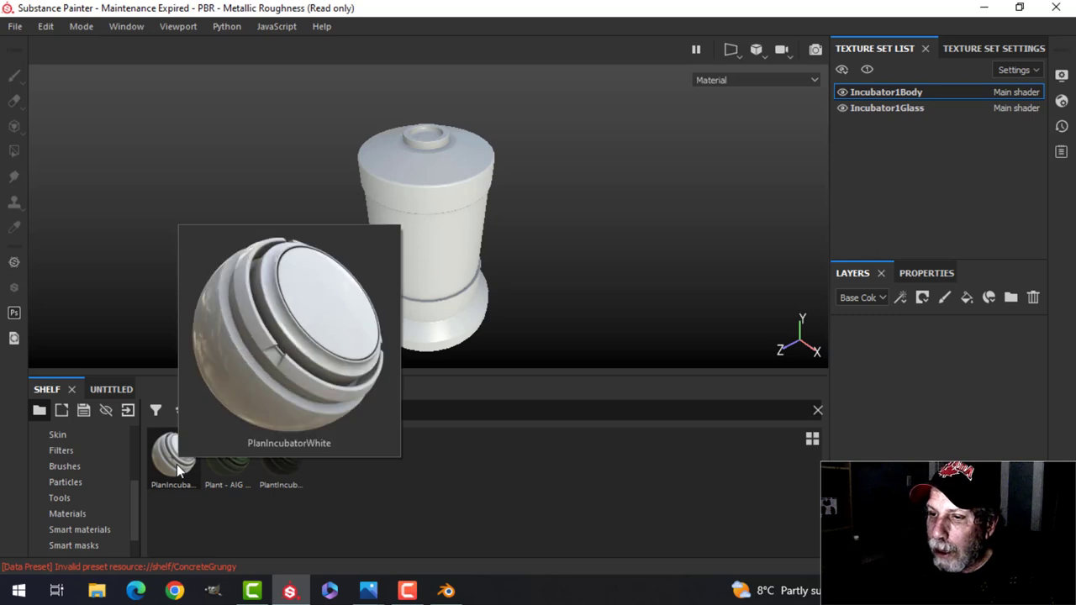
left_click_drag(178, 471, 905, 416)
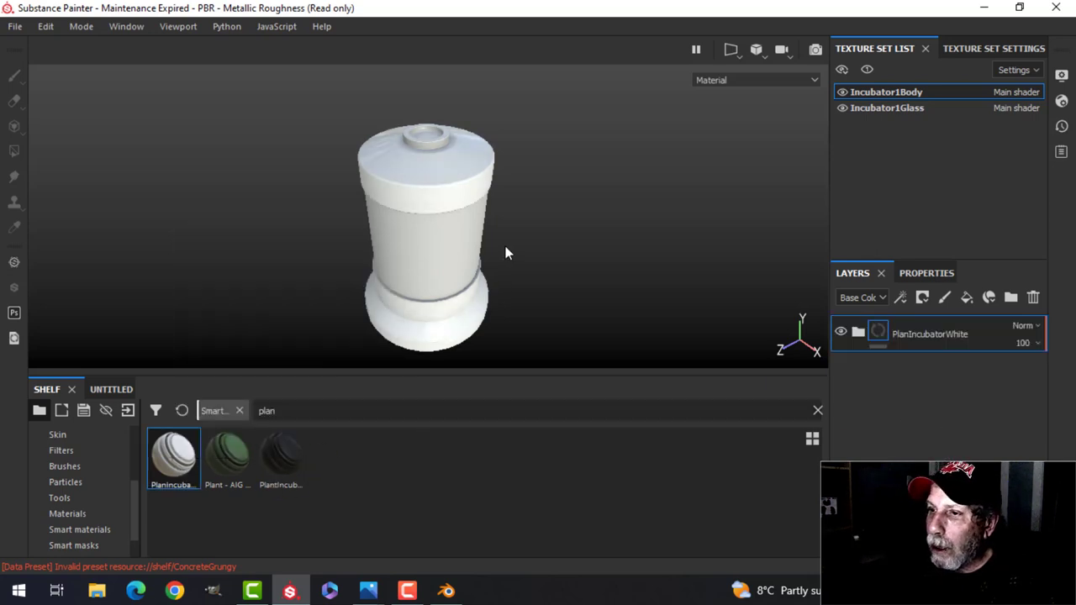
left_click_drag(515, 244, 589, 244, "alt")
Set the roughness of the Plastic Glossy Pure layer inside the PlanIncubatorWhite folder to about 0.16.
left_click(857, 332)
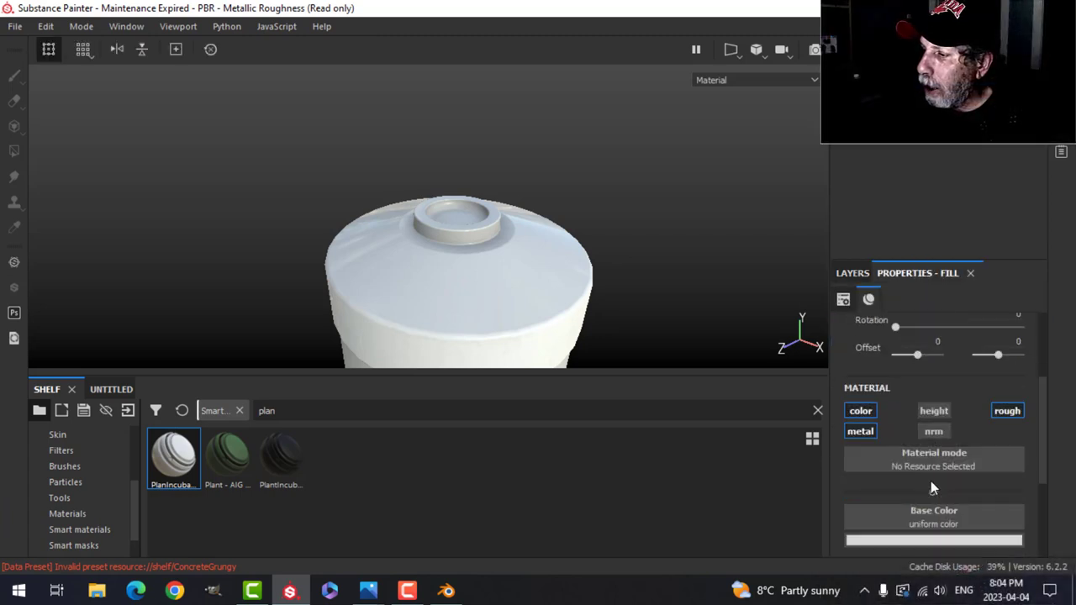
scroll(929, 481, "down", 5)
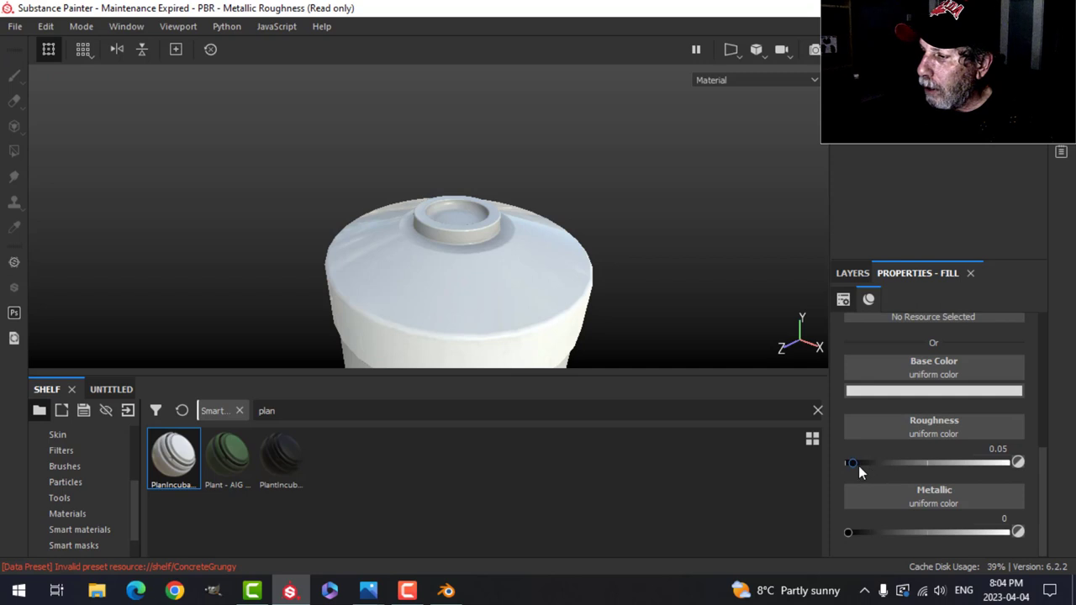
left_click_drag(858, 466, 872, 468)
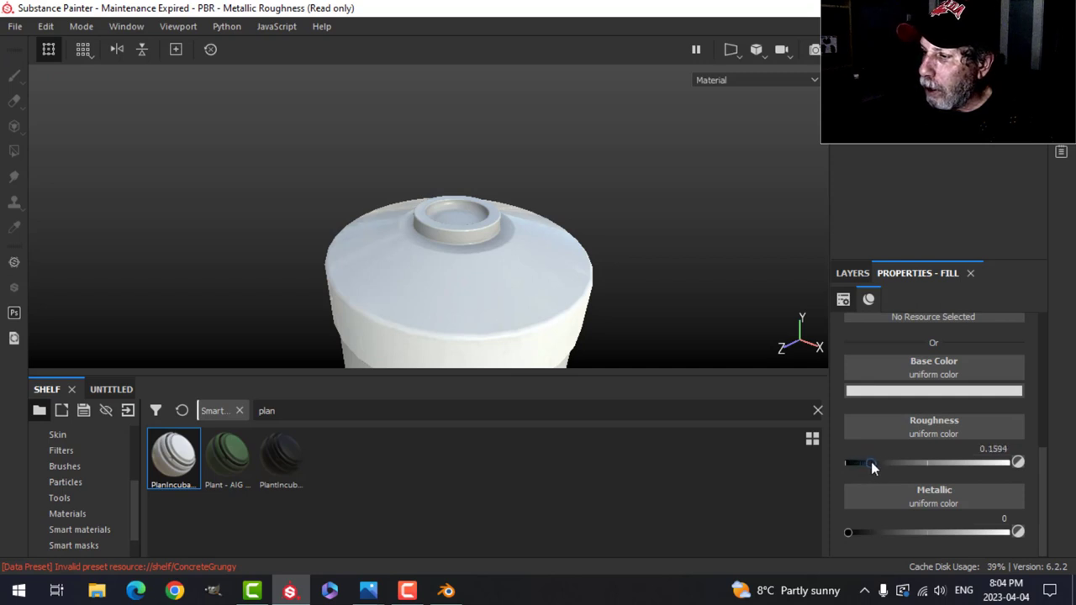
left_click(853, 274)
left_click_drag(605, 331, 596, 265, "alt")
left_click(858, 333)
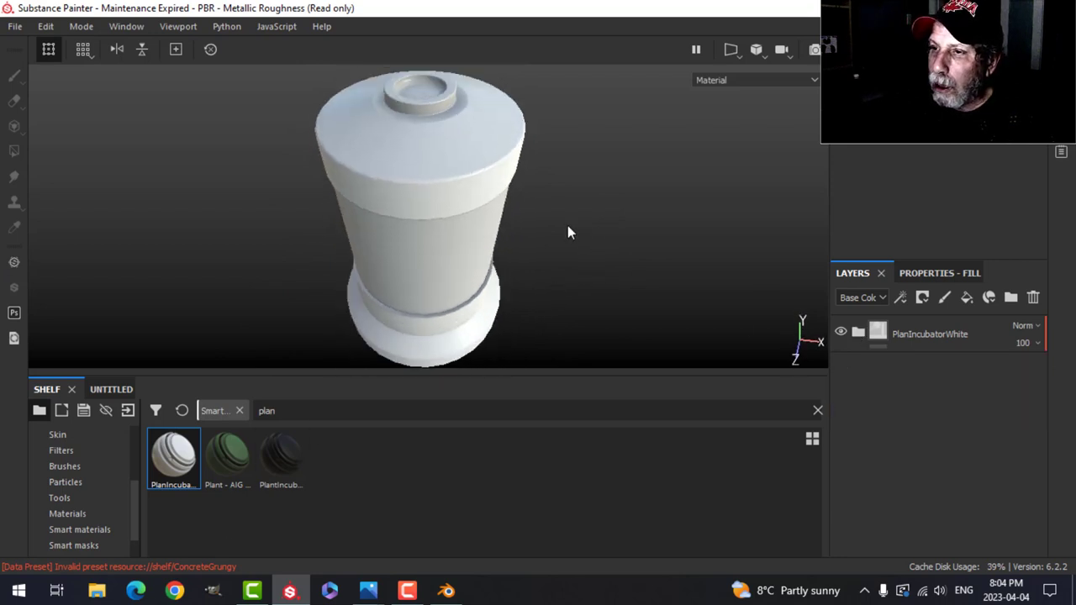
Examine the white material on the incubator body from several angles and straight from the front.
left_click_drag(567, 231, 570, 256, "alt")
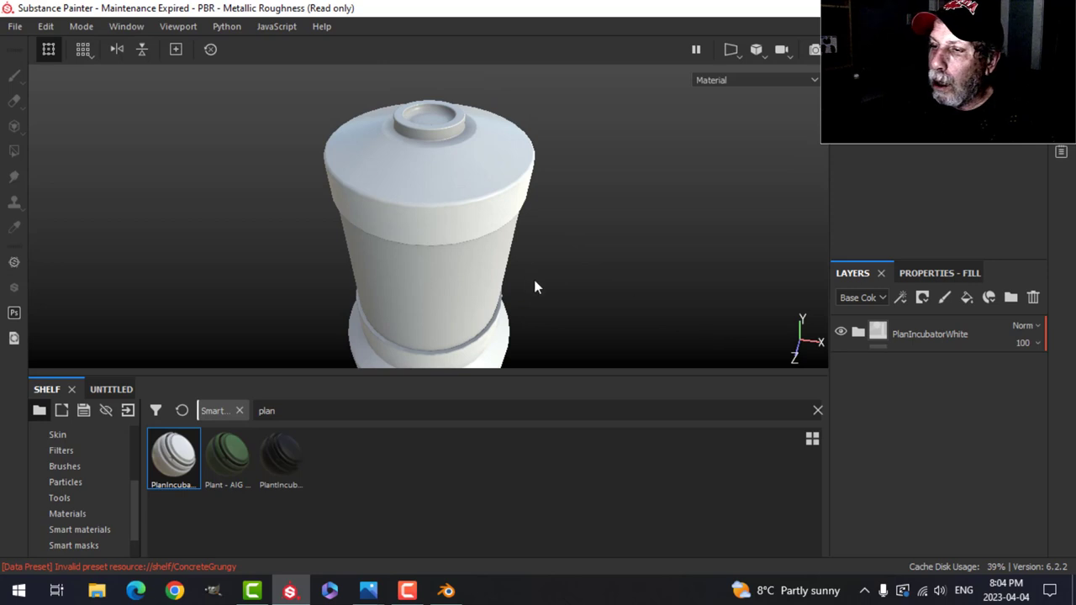
left_click_drag(536, 287, 526, 253, "alt")
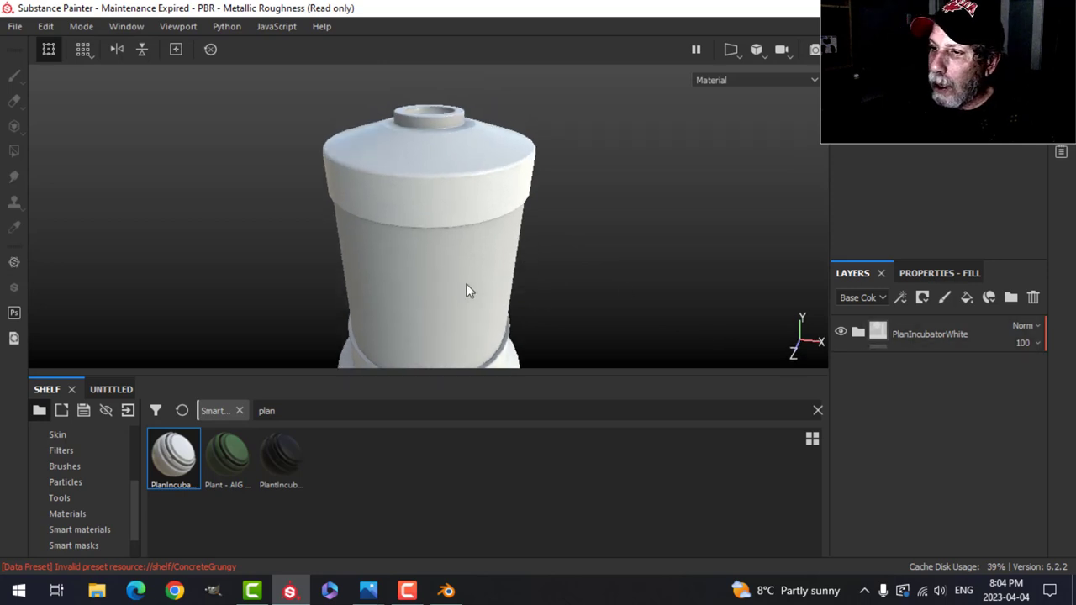
left_click_drag(469, 291, 496, 301, "alt")
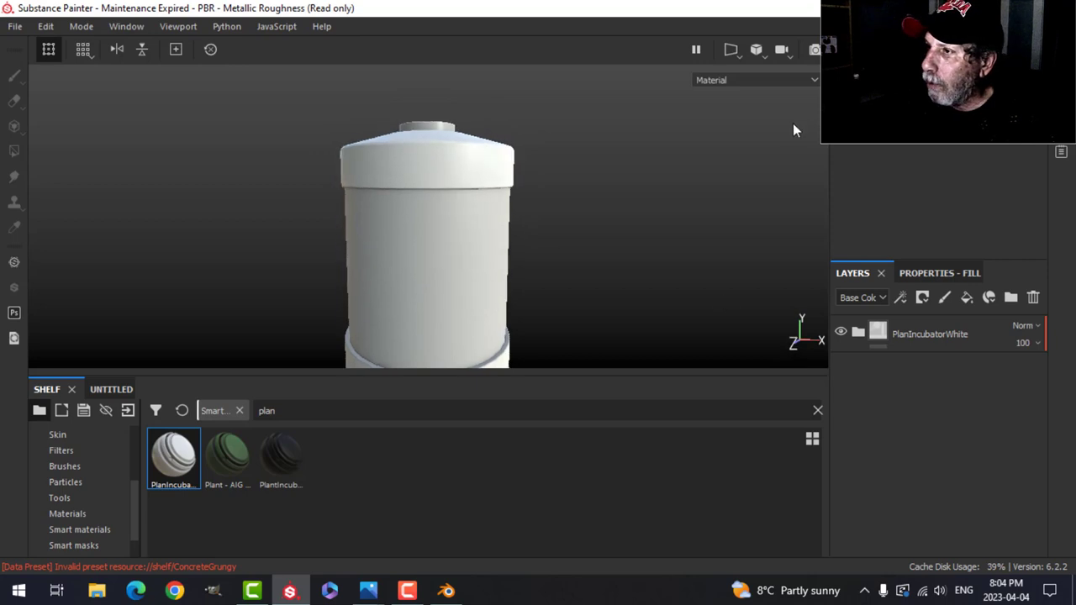
left_click(764, 51)
left_click_drag(580, 227, 580, 222, "alt")
middle_click_drag(580, 222, 581, 220, "alt")
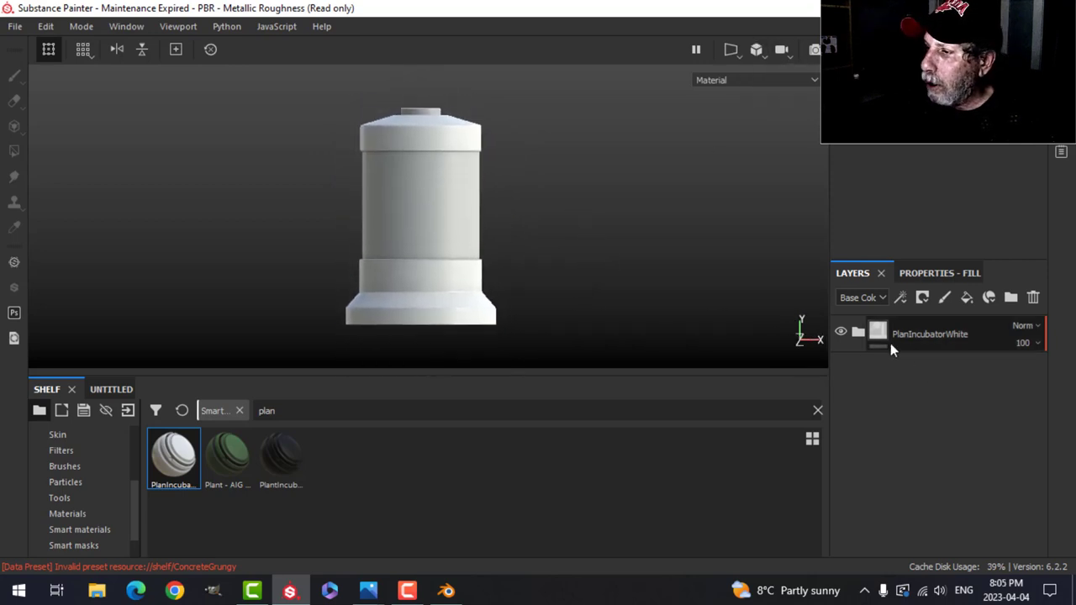
scroll(536, 254, "up", 1)
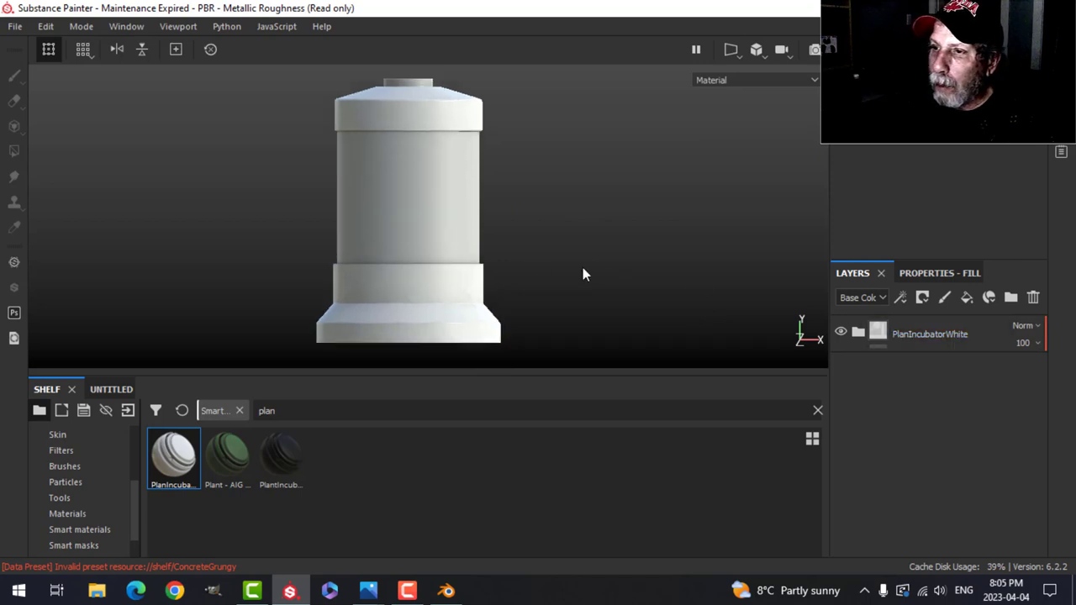
scroll(567, 262, "up", 1)
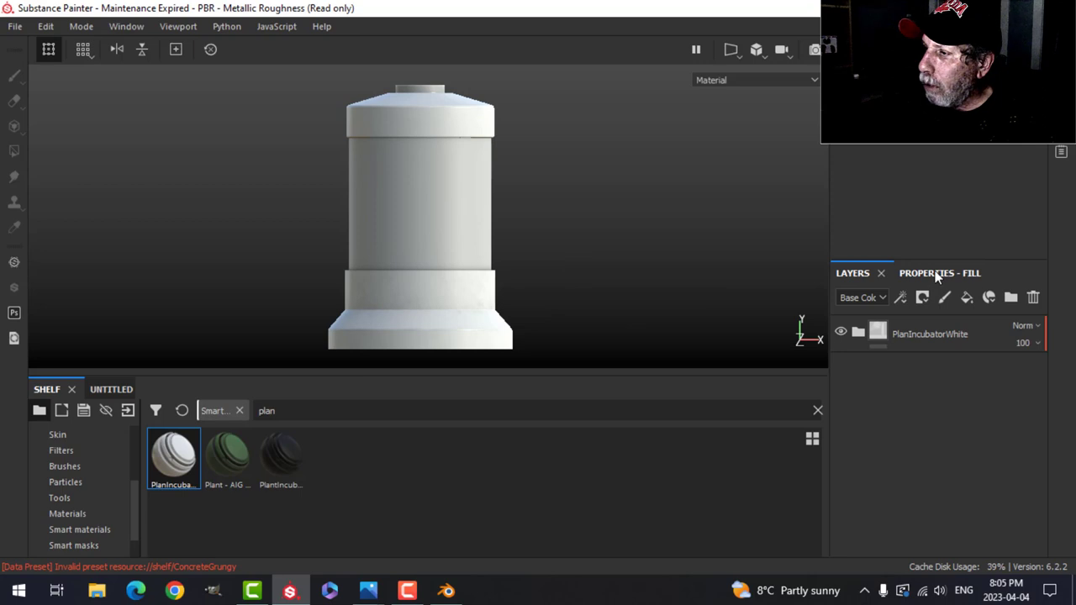
Add a new paint layer and place it above the collapsed PlanIncubatorWhite folder.
left_click(946, 299)
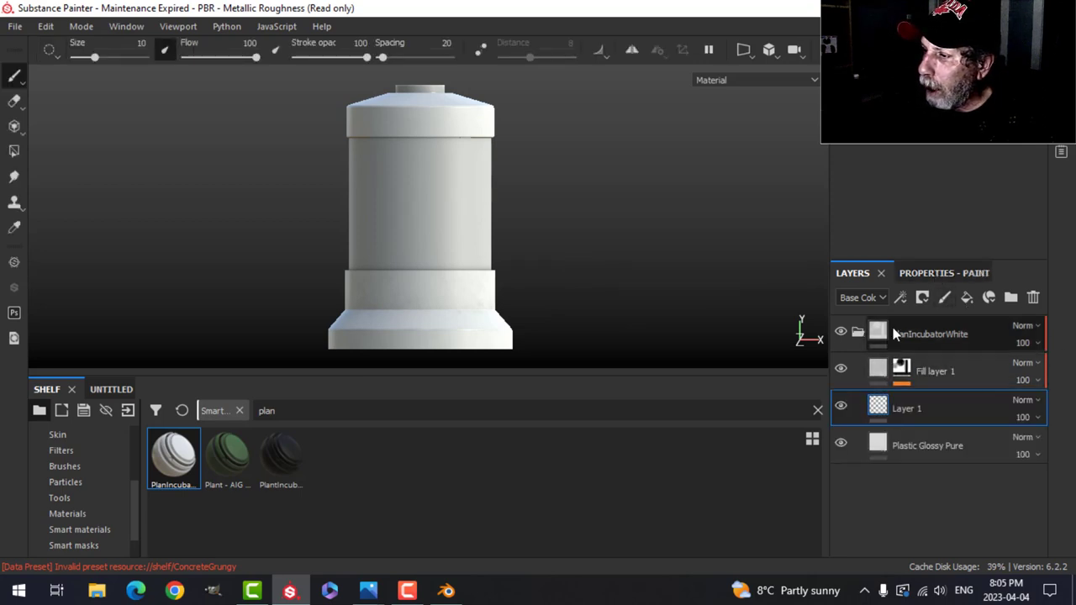
left_click_drag(953, 414, 934, 323)
left_click(858, 370)
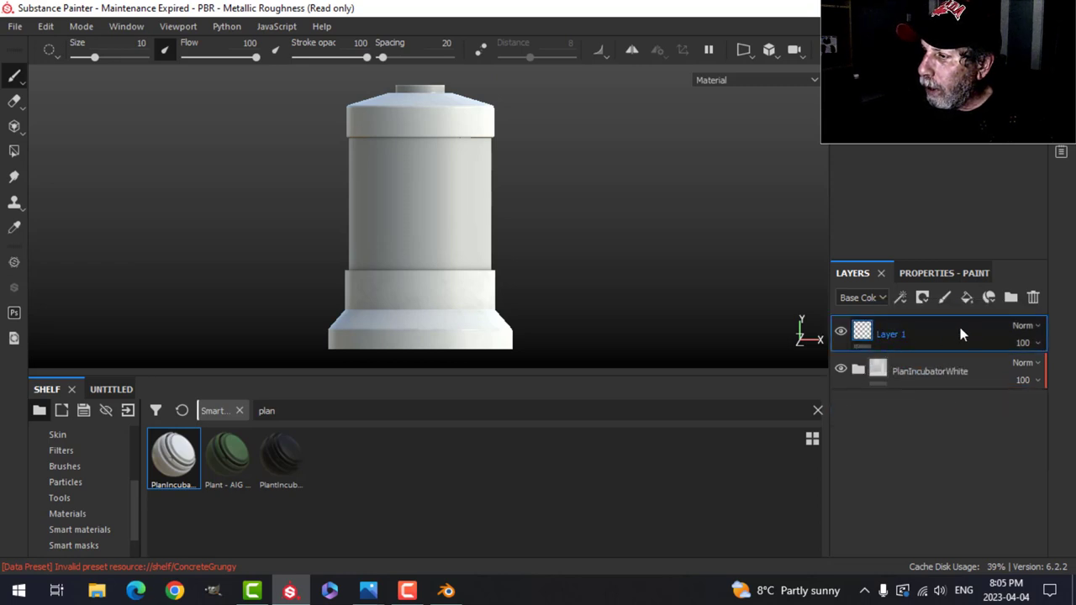
Limit the paint brush material to the color and height channels only.
left_click(930, 273)
scroll(887, 459, "down", 6)
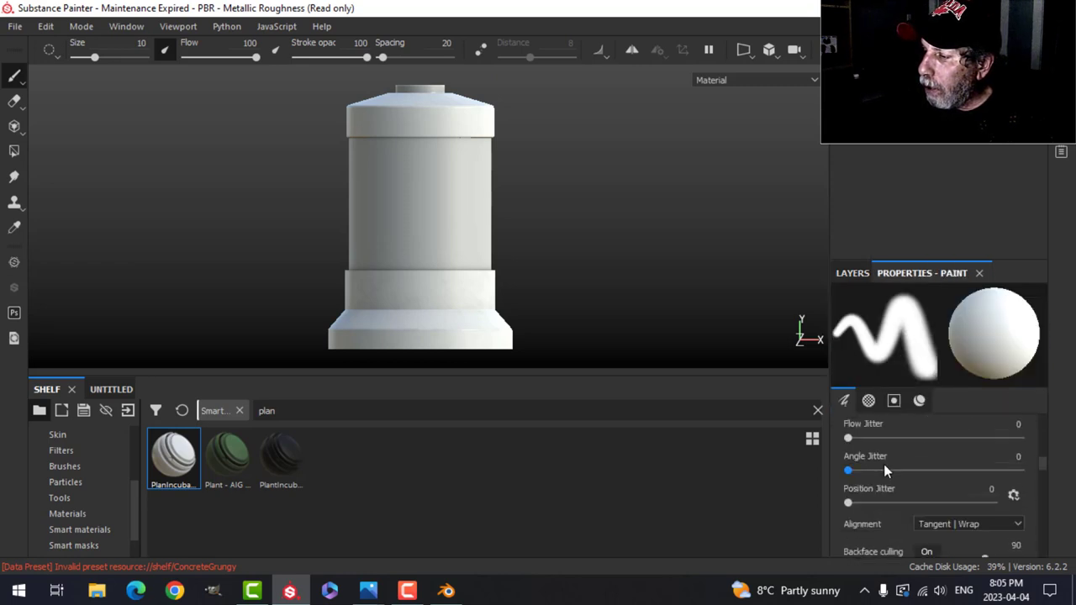
scroll(884, 470, "down", 10)
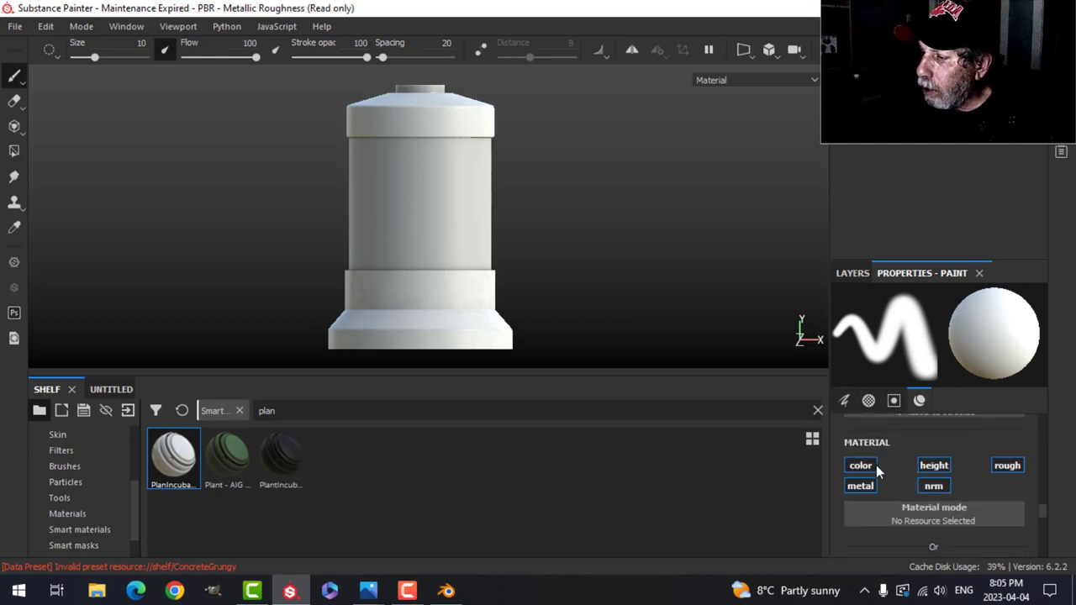
left_click(868, 465, "alt")
left_click(930, 466)
scroll(971, 485, "down", 2)
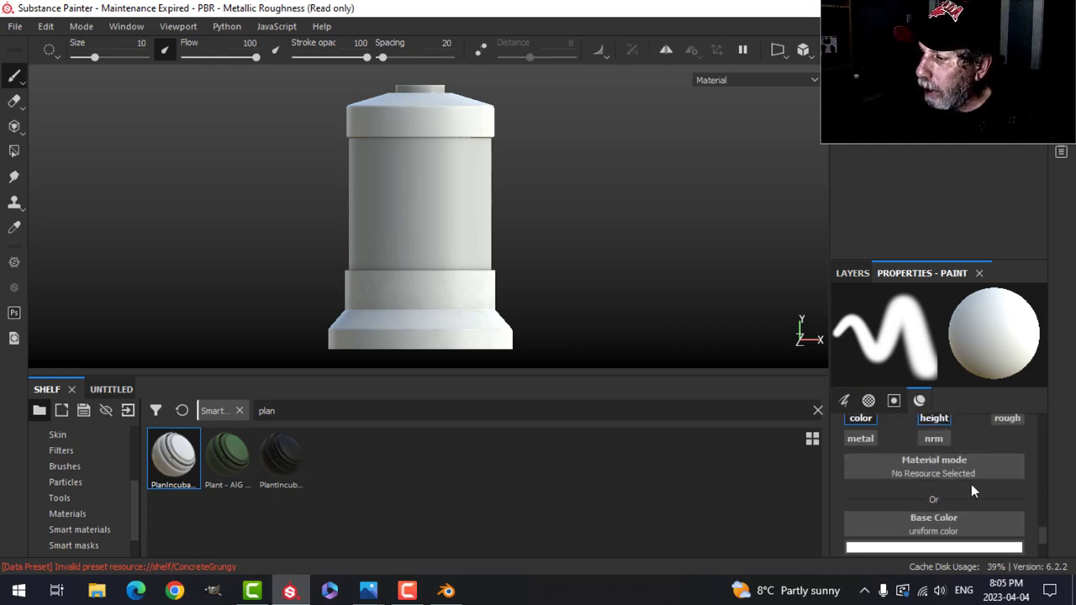
Set the brush's base color to near-black (RGB 0.017) and its height to about -0.29.
scroll(971, 484, "down", 1)
left_click(928, 501)
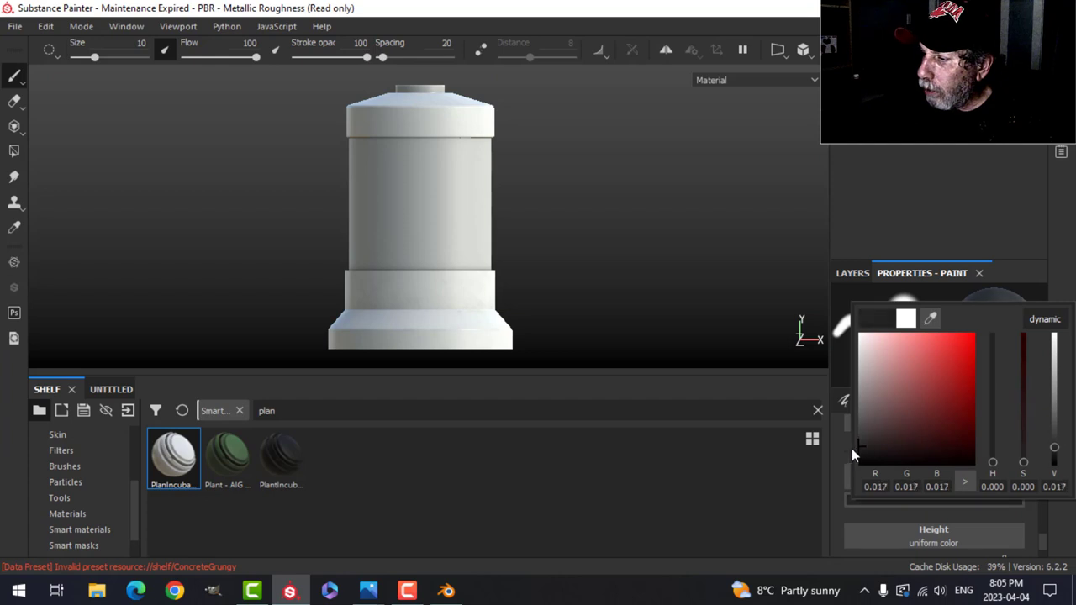
scroll(928, 545, "down", 2)
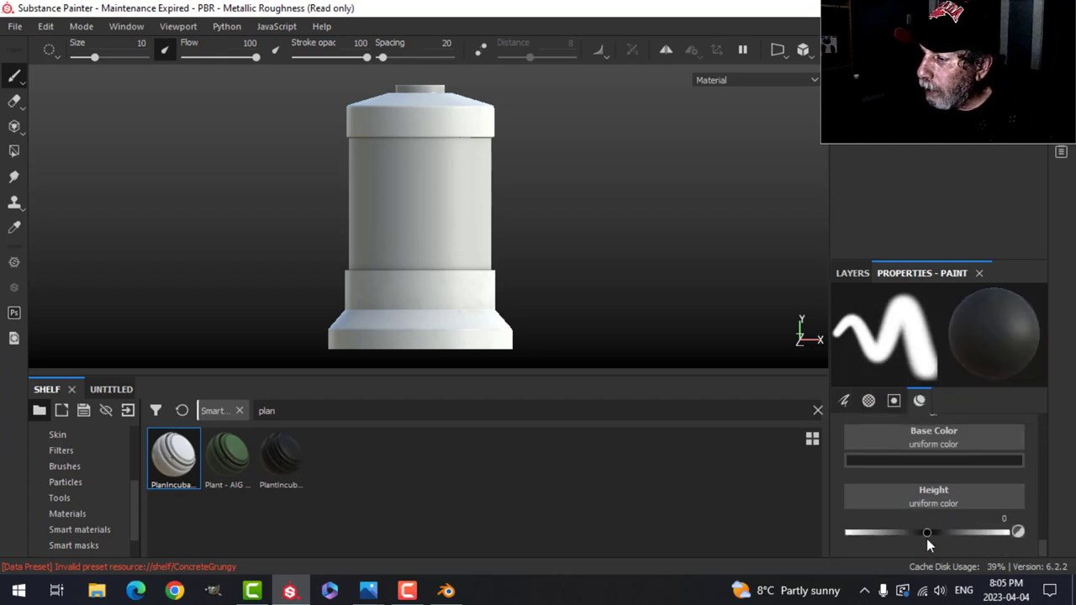
left_click_drag(927, 533, 903, 534)
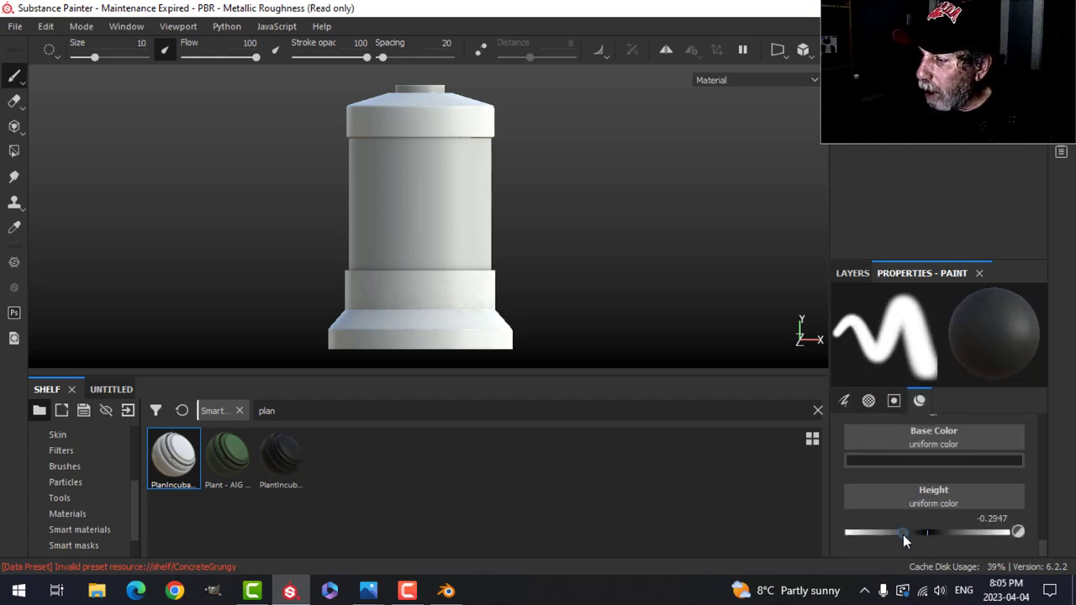
left_click(852, 274)
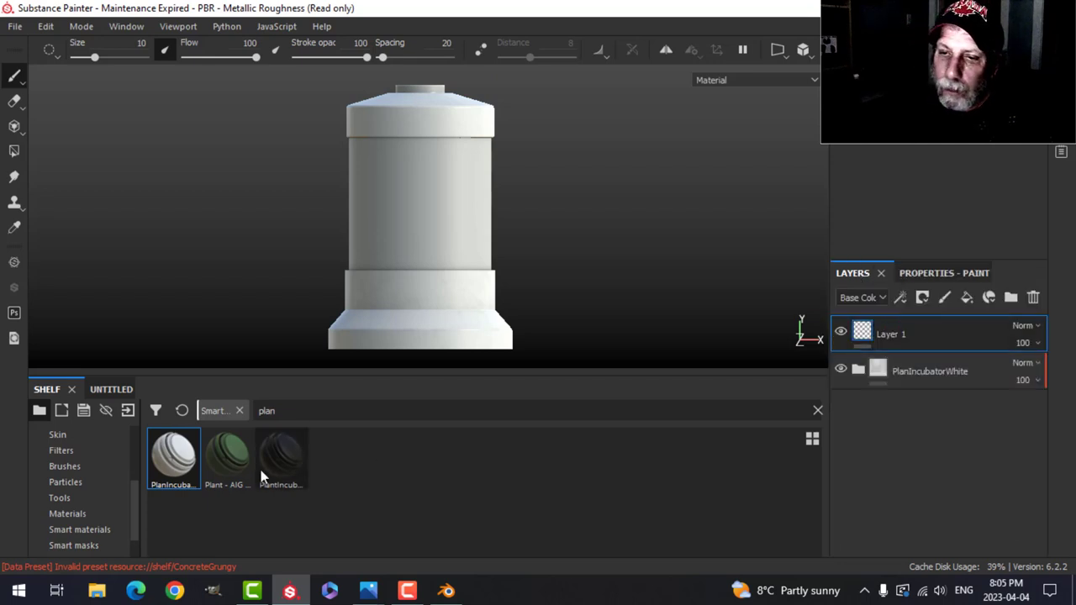
Search the alphas for "dot" and assign the two-row Circle Dots border alpha to the brush.
scroll(68, 470, "up", 3)
left_click(77, 465)
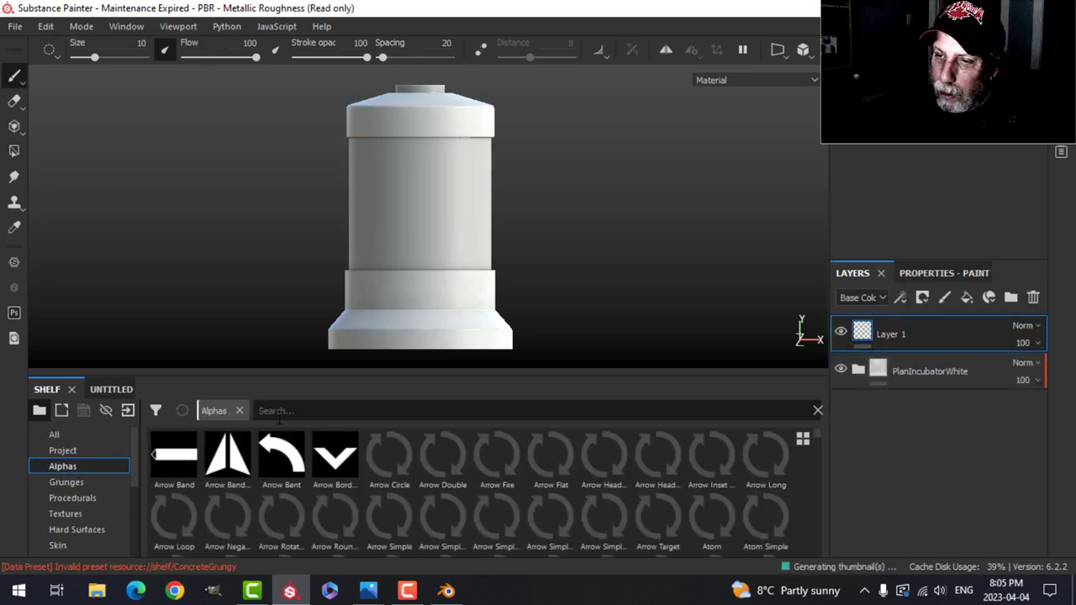
left_click(543, 410)
type("dot")
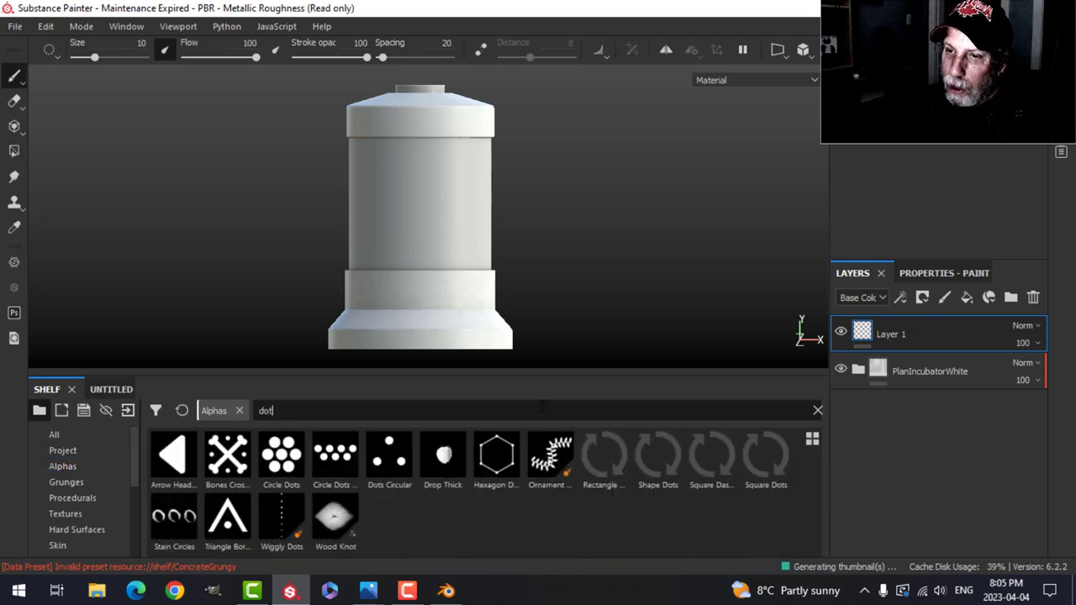
left_click(331, 473)
Enlarge the brush to size 37.44 and stamp the recessed dot pattern on the front of the band below the glass.
scroll(450, 297, "up", 2)
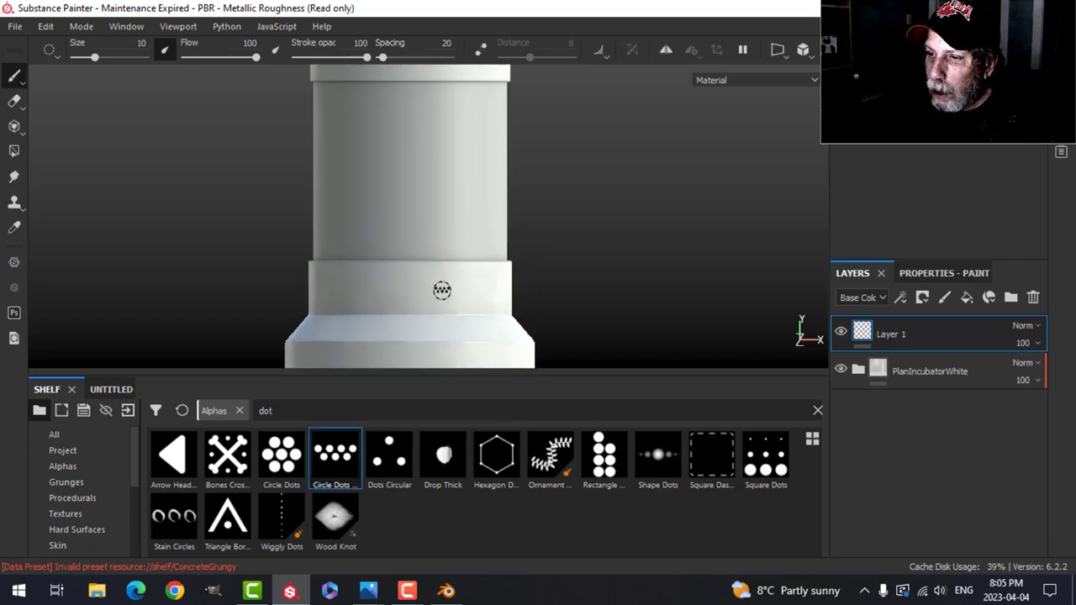
mouse_move(412, 285)
right_mouse_down("ctrl")
mouse_move(451, 285)
mouse_move(429, 284)
right_mouse_up("ctrl")
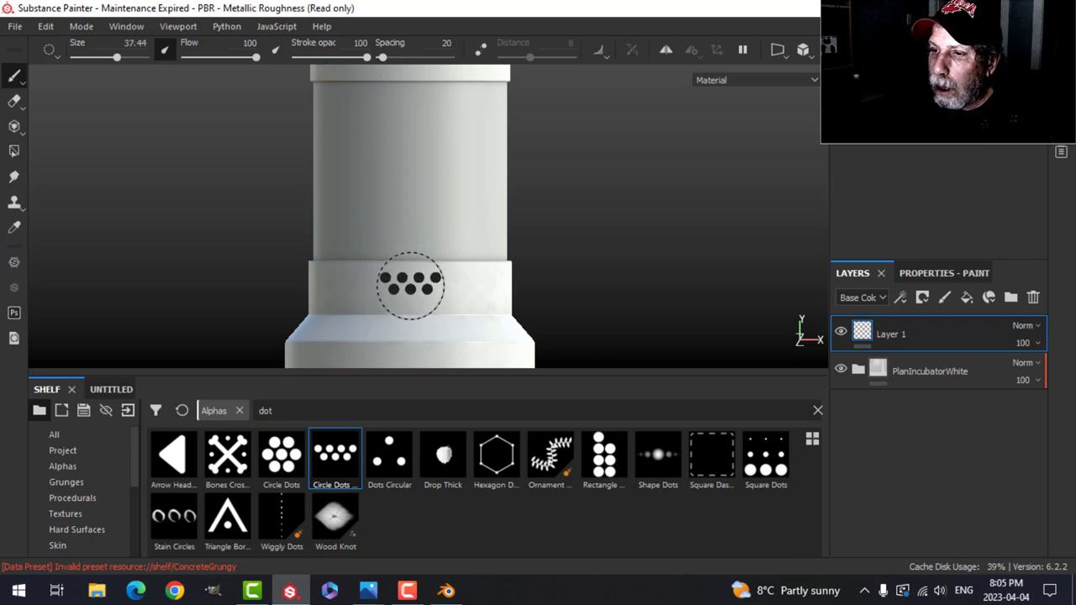
scroll(558, 287, "down", 3)
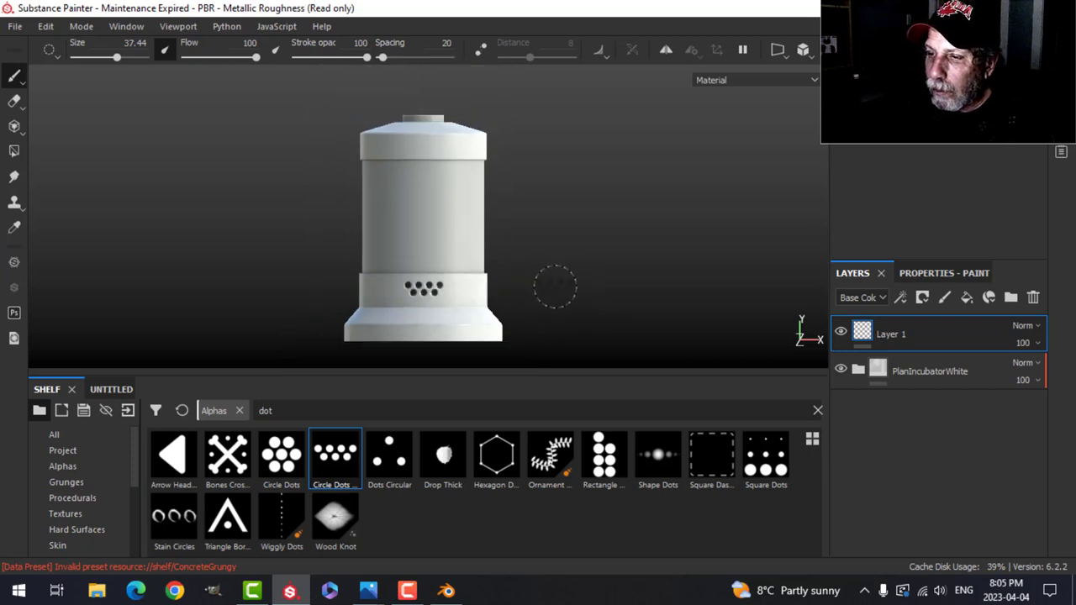
mouse_move(555, 286)
left_mouse_down("alt")
mouse_move(591, 230)
mouse_move(572, 294)
mouse_move(437, 293)
left_mouse_up("alt")
scroll(572, 293, "up", 6)
scroll(542, 292, "down", 2)
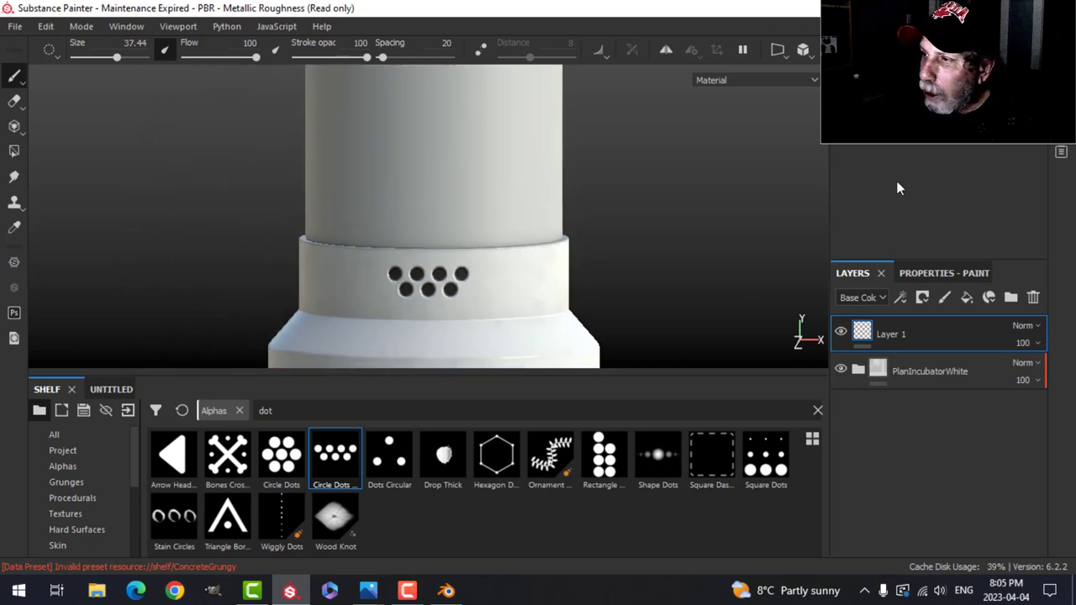
Search the alphas for "font" and assign the Font Orbitron alpha to the brush.
scroll(967, 198, "up", 5)
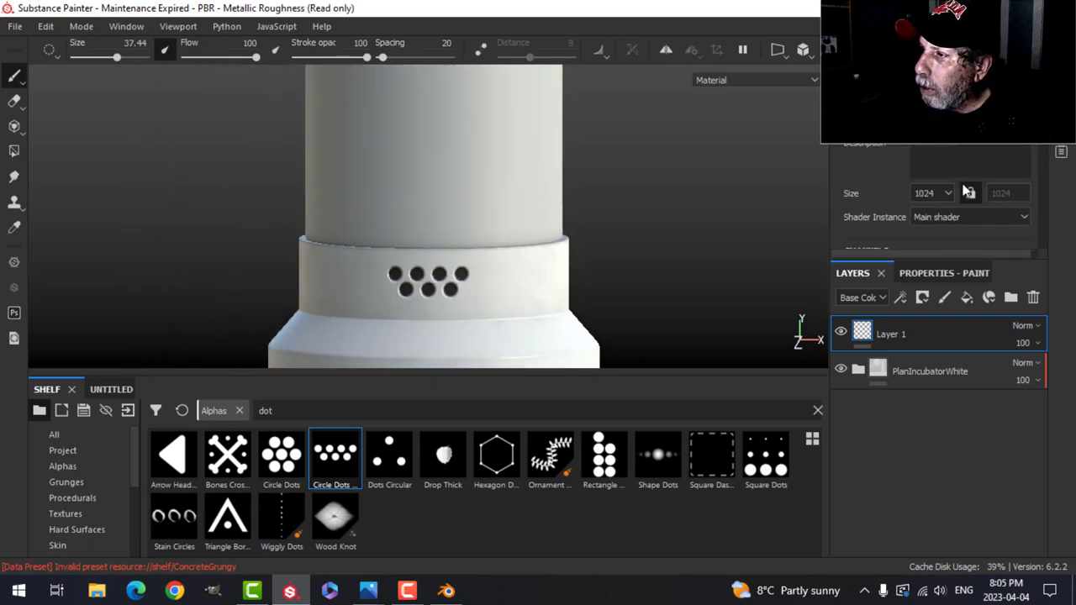
left_click_drag(547, 283, 596, 278, "alt")
scroll(658, 278, "down", 3)
scroll(627, 294, "down", 3)
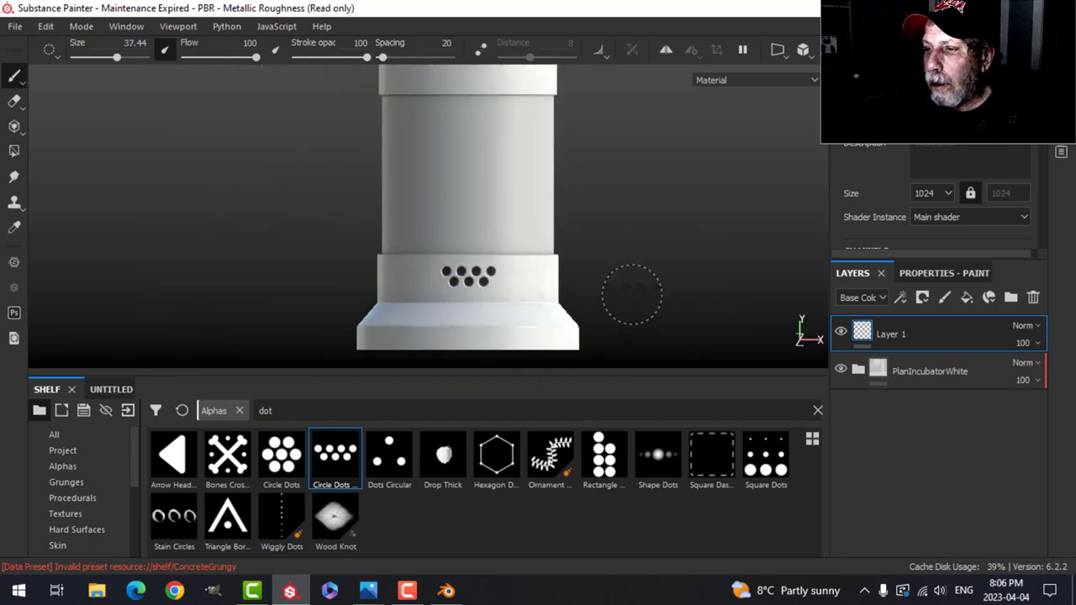
middle_click_drag(630, 295, 647, 268, "alt")
left_click_drag(641, 274, 642, 277, "alt")
middle_click_drag(641, 283, 636, 278, "alt")
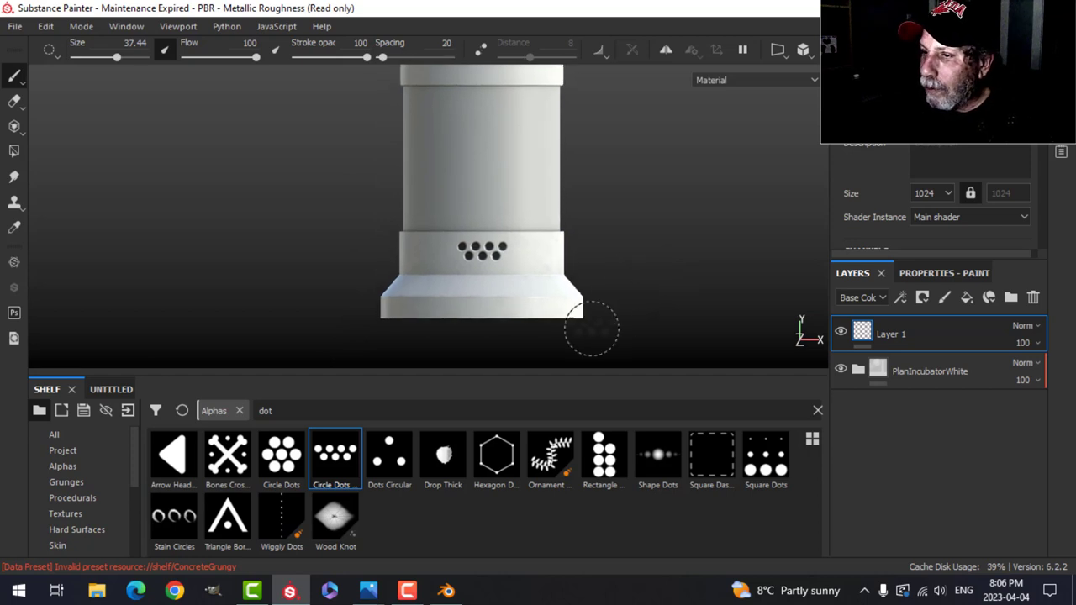
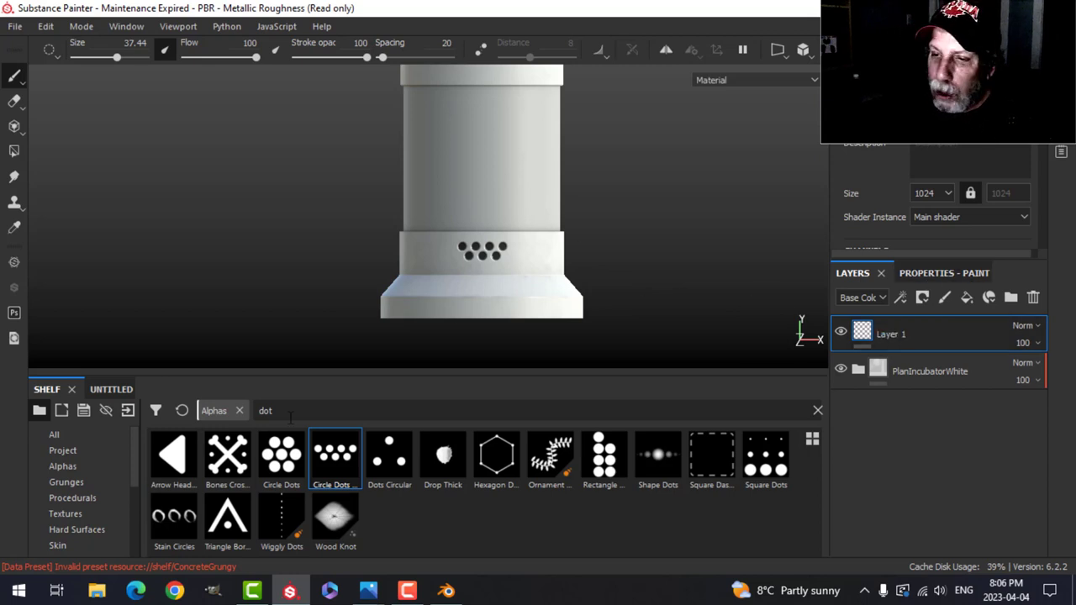
type("font")
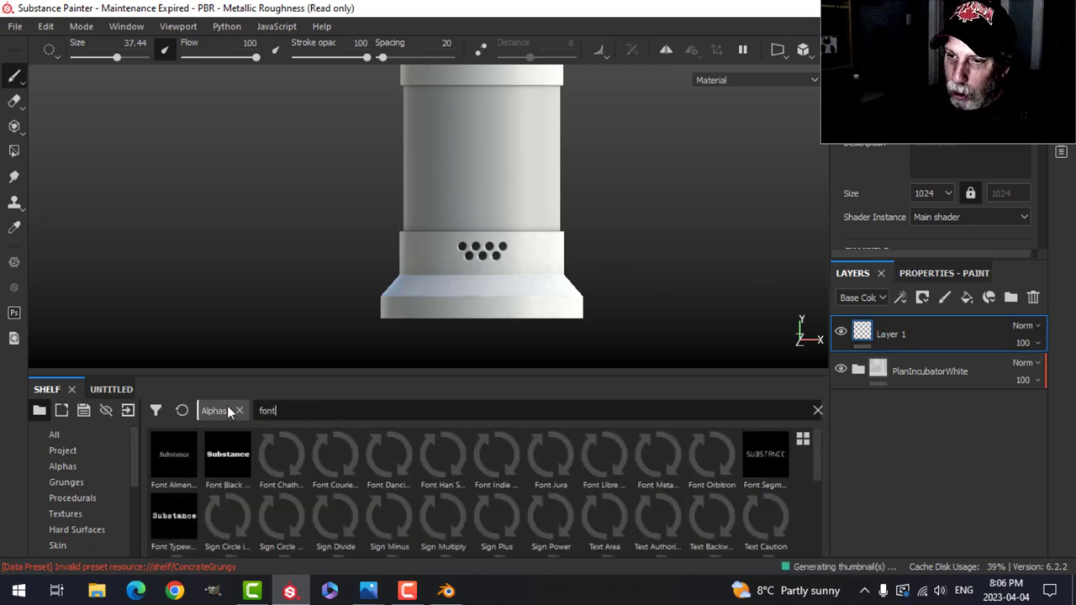
left_click(717, 463)
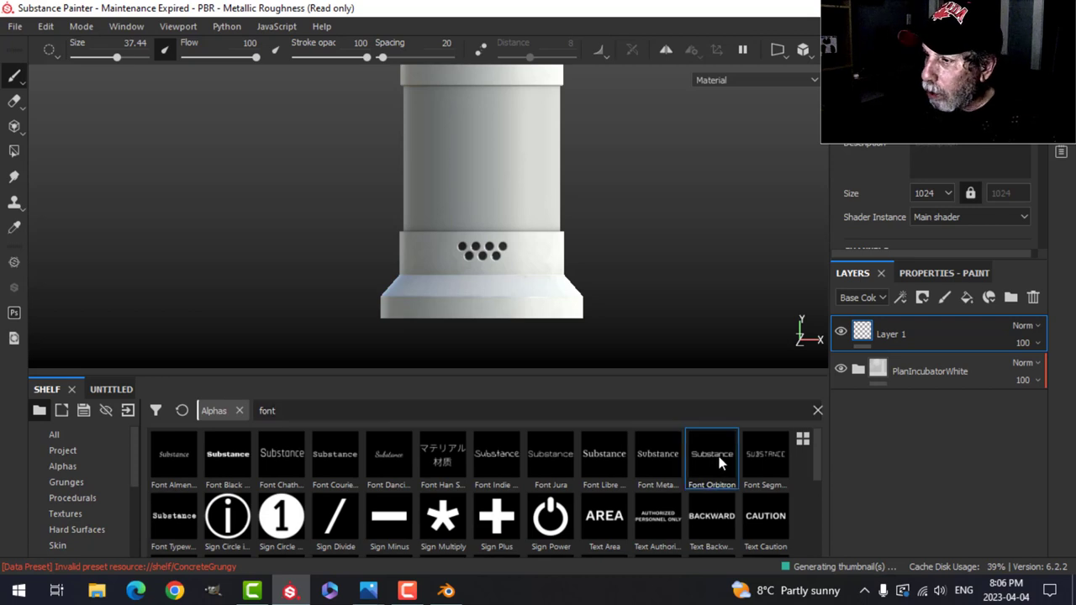
Replace the font alpha's text with "LunaGREEN".
left_click(926, 273)
scroll(956, 452, "up", 2)
scroll(955, 452, "up", 5)
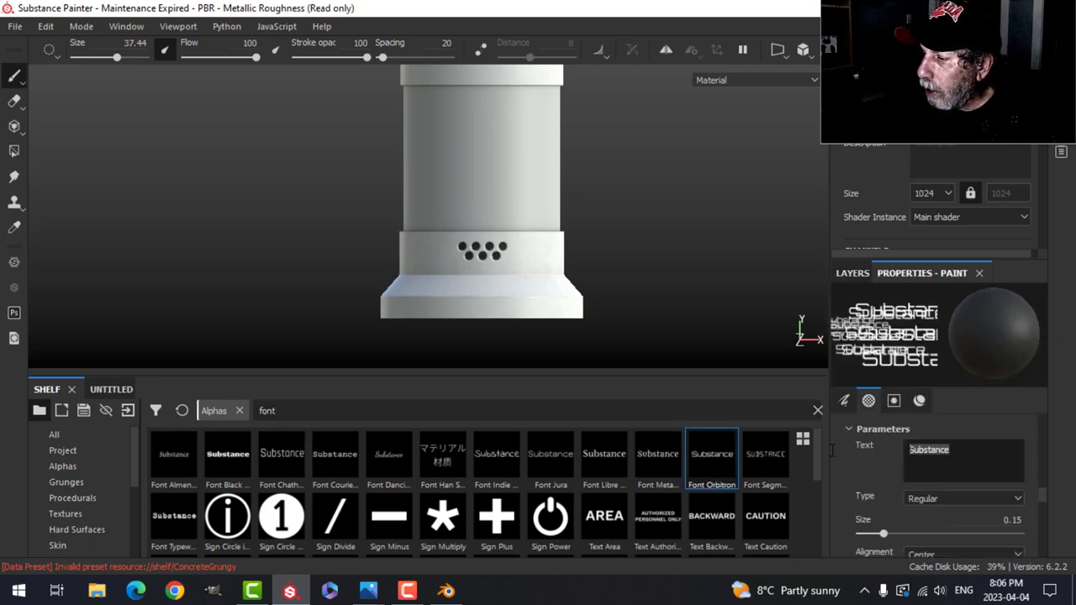
type("Luna")
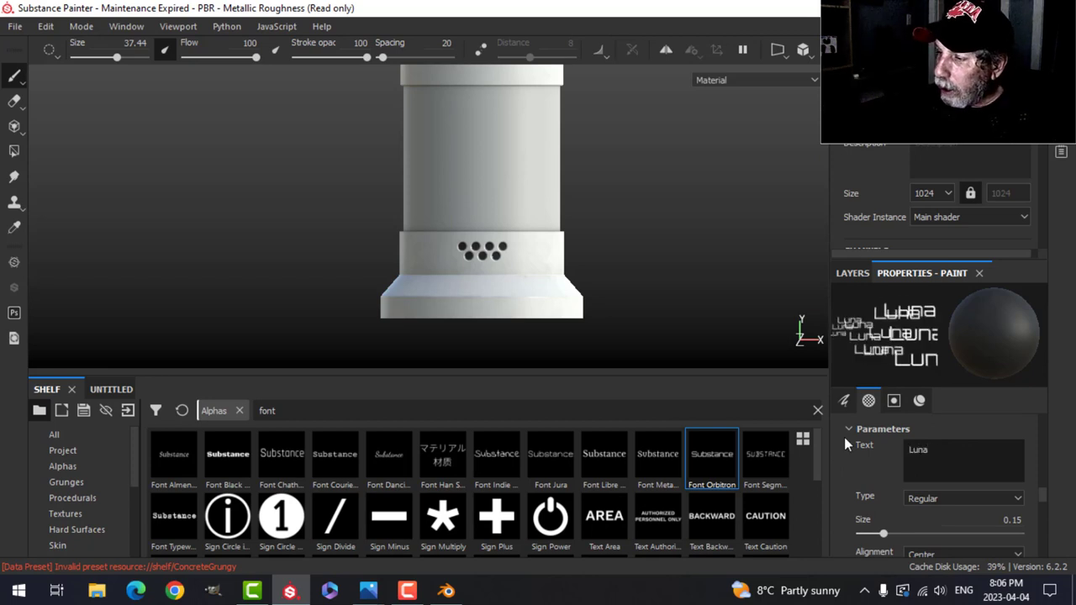
key("Caps_Lock")
type("GREEN")
key("Caps_Lock")
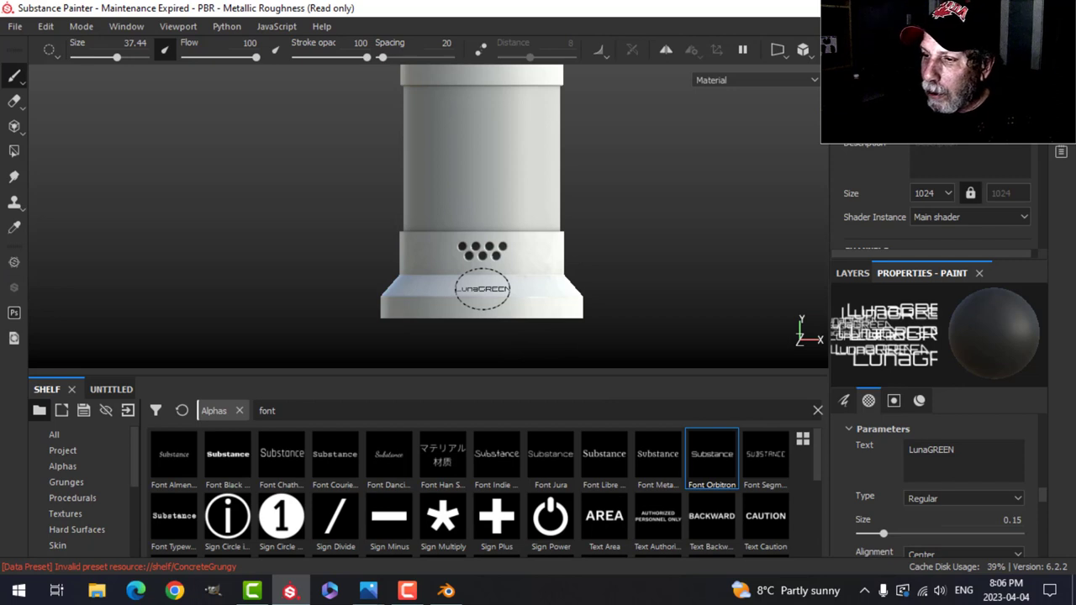
Reduce the lettering's text size to 0.06 and enlarge the brush to size 120.
scroll(482, 288, "up", 5)
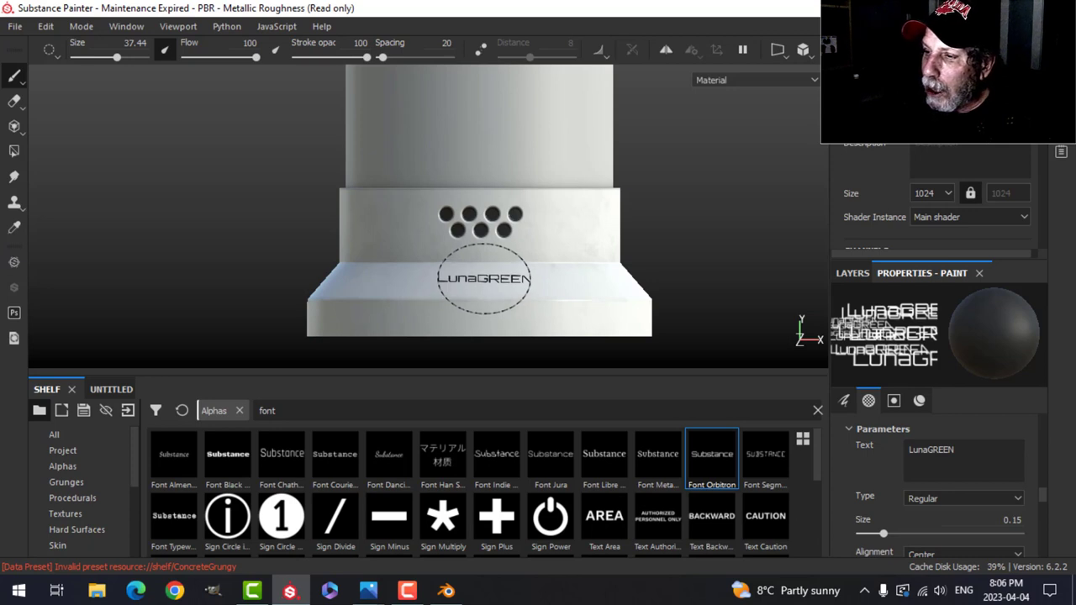
left_click_drag(884, 536, 871, 536)
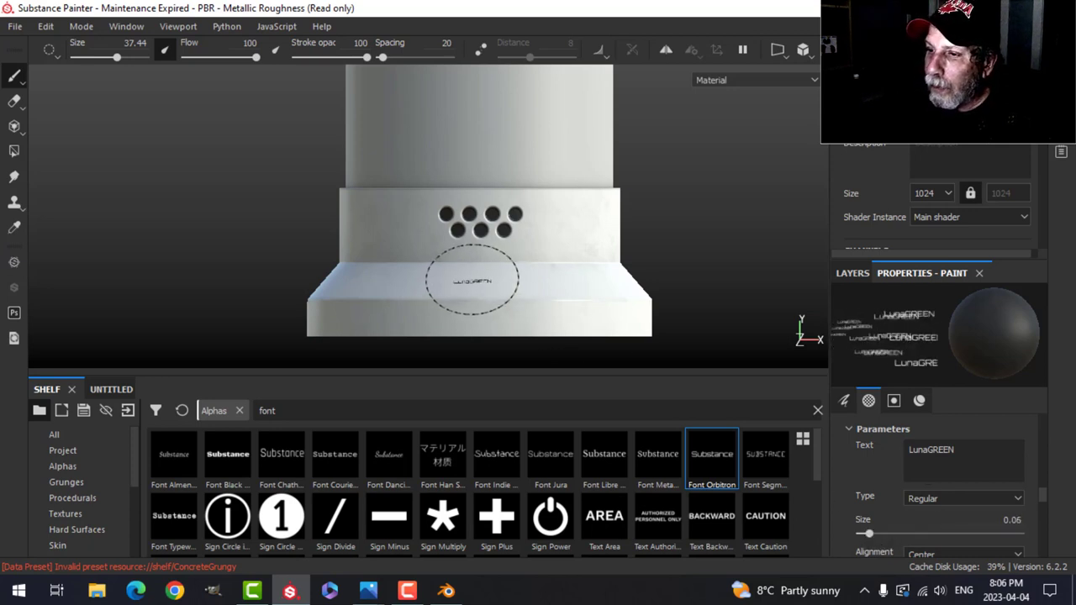
left_click_drag(116, 57, 148, 57)
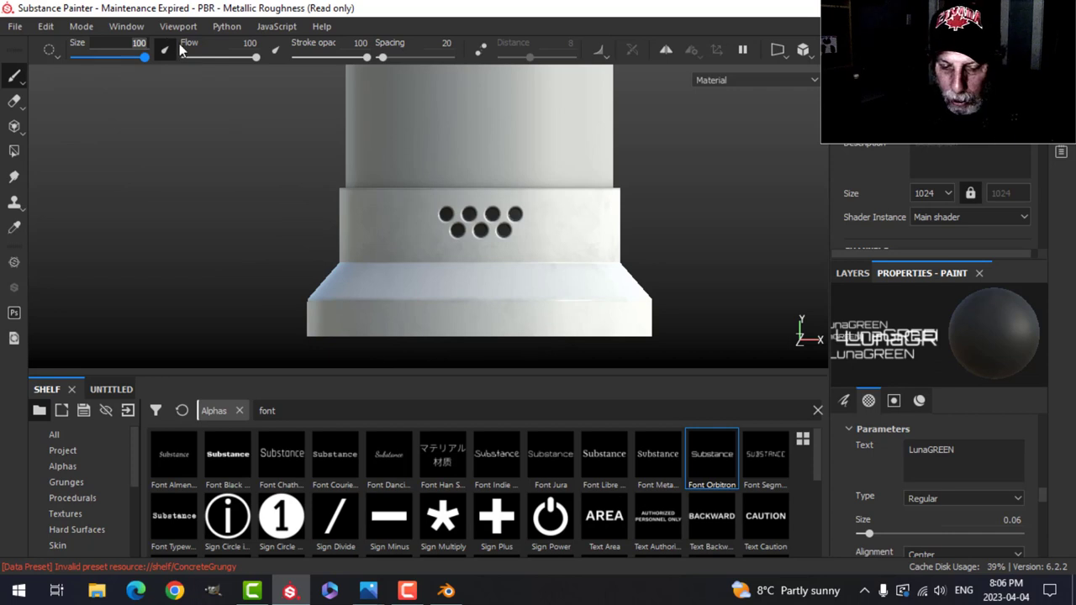
key("Return")
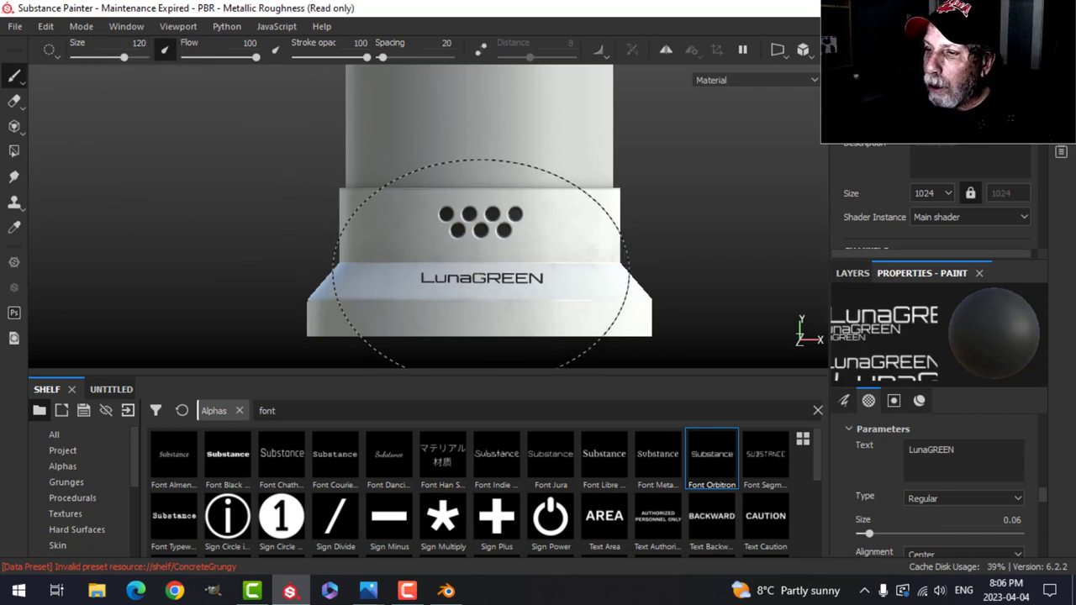
Try stamping the LunaGREEN lettering on the sloped base ring with Tangent | Wrap alignment, and undo it.
left_click(480, 263)
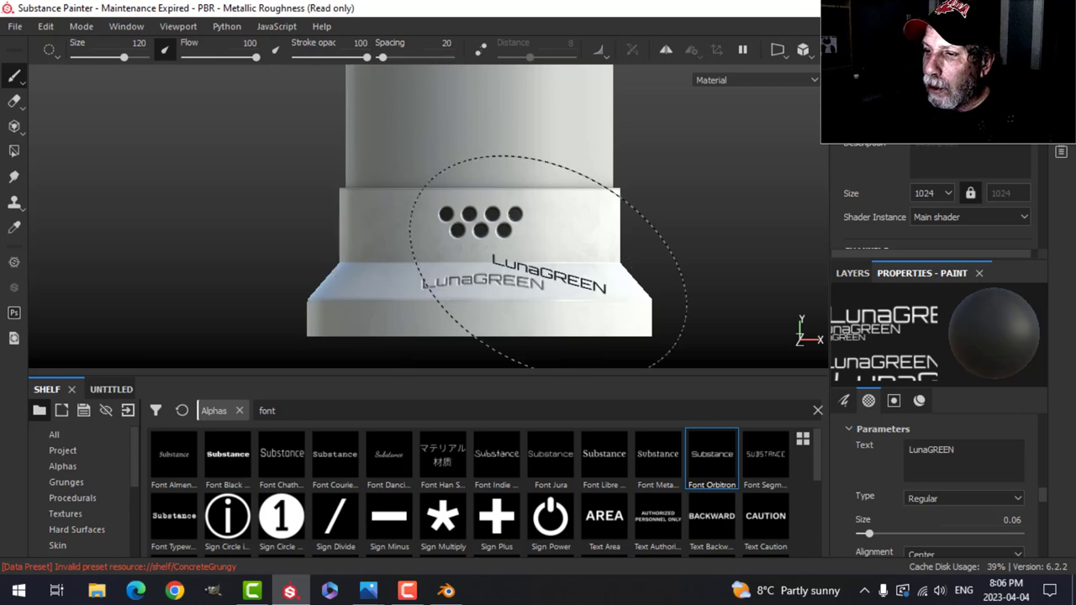
key("ctrl+z")
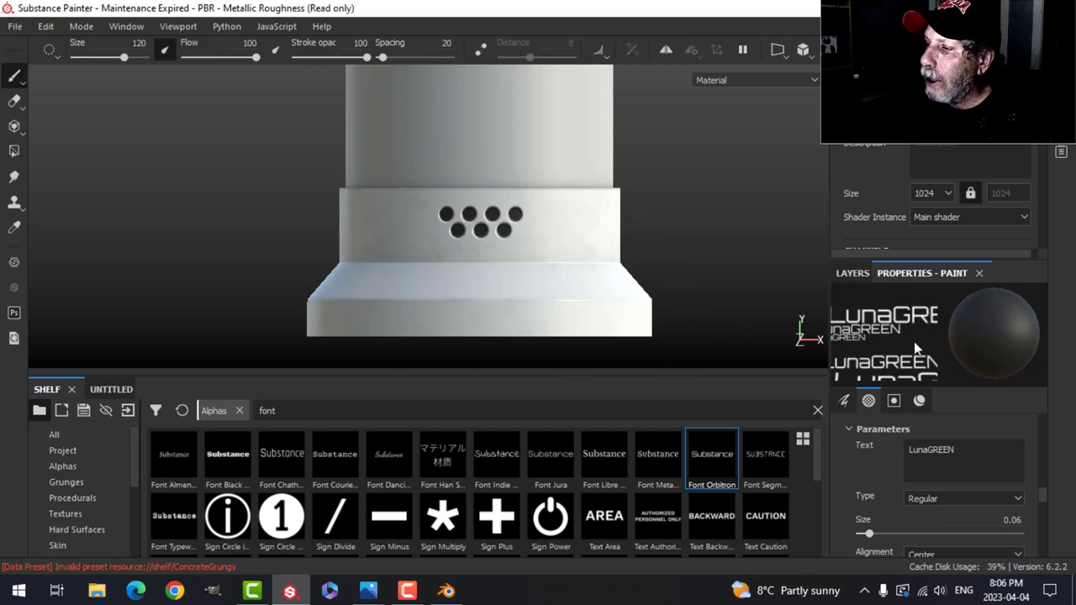
Set the brush alignment to Camera in the paint properties.
left_click(853, 273)
left_click(924, 274)
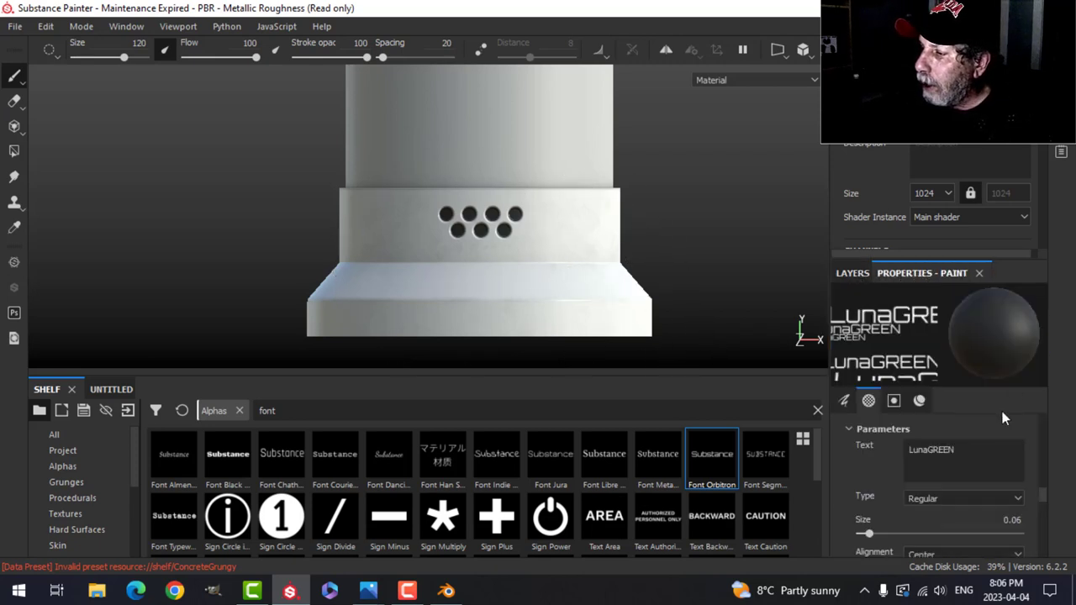
scroll(984, 456, "down", 3)
scroll(980, 458, "up", 2)
scroll(972, 462, "down", 3)
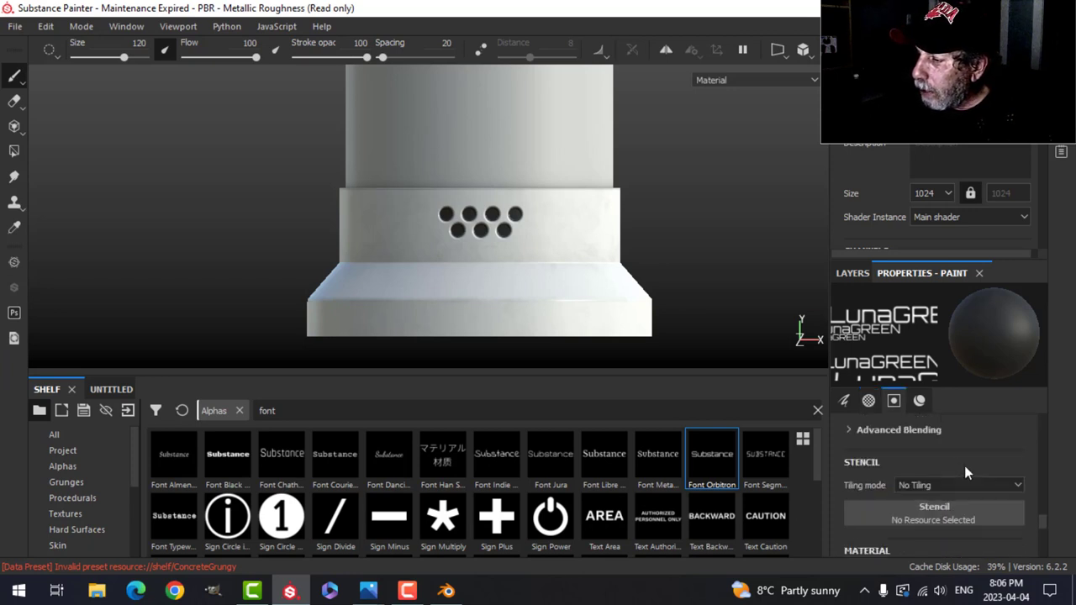
scroll(967, 466, "up", 5)
scroll(971, 467, "up", 2)
scroll(979, 475, "down", 5)
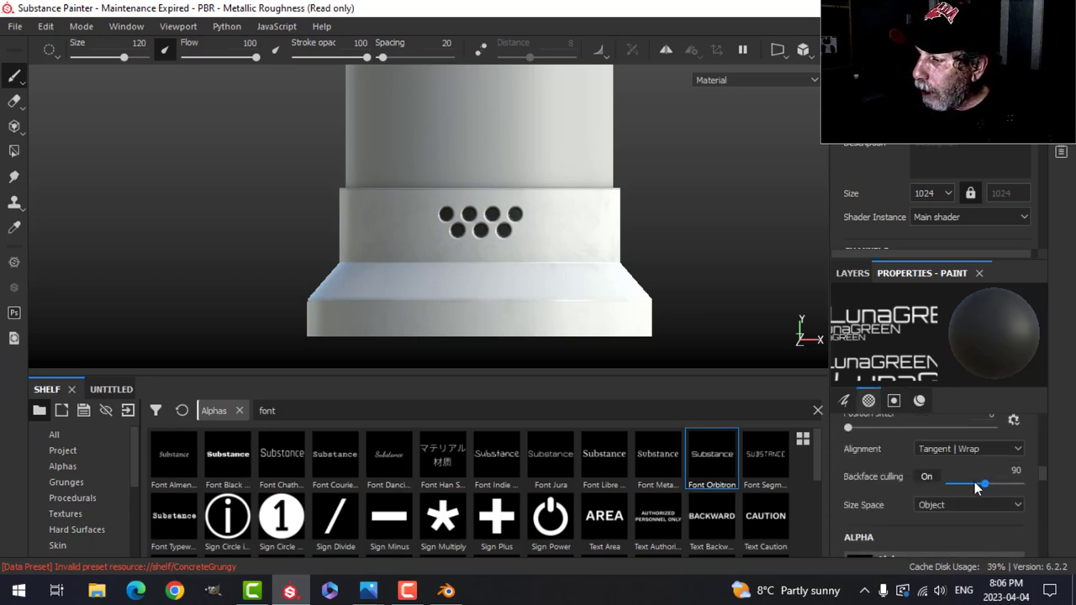
left_click(953, 449)
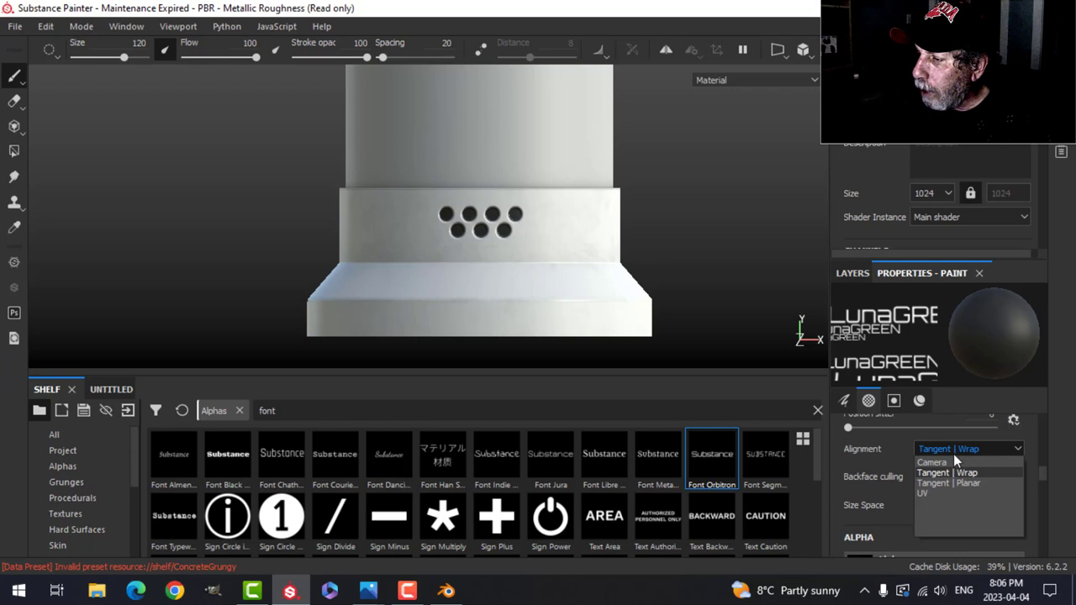
left_click(951, 460)
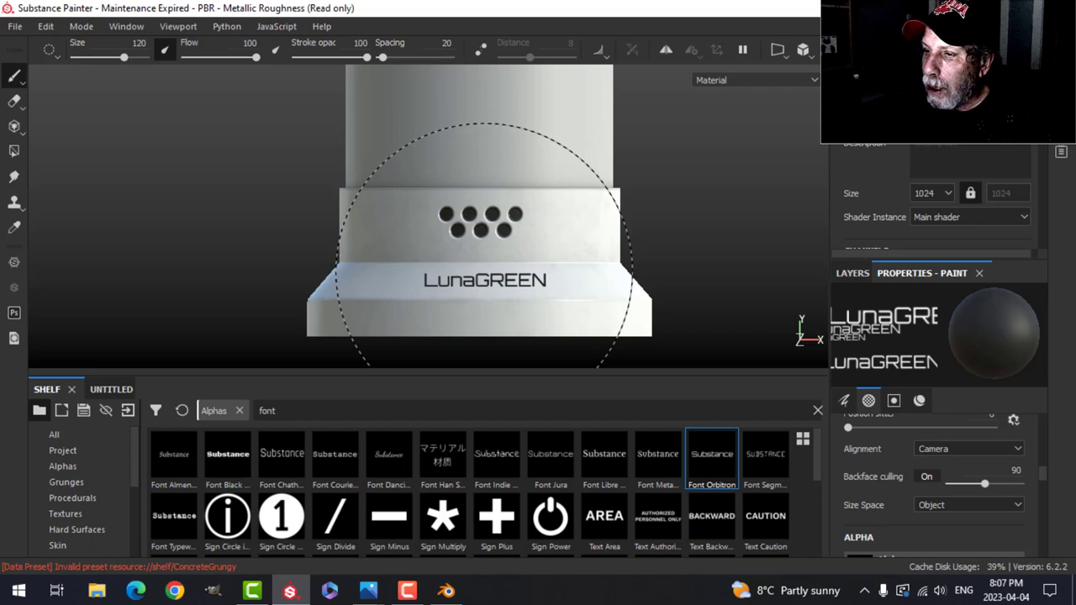
Stamp the recessed LunaGREEN lettering on the front of the sloped ring, centered below the dot pattern.
left_click(484, 273)
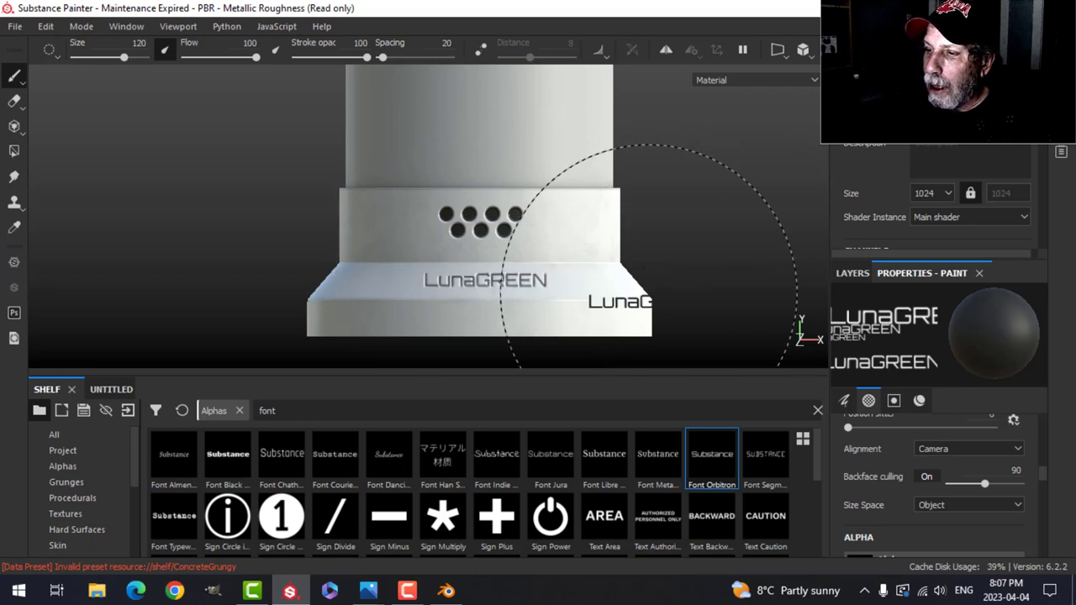
scroll(611, 298, "up", 2)
scroll(617, 286, "down", 3)
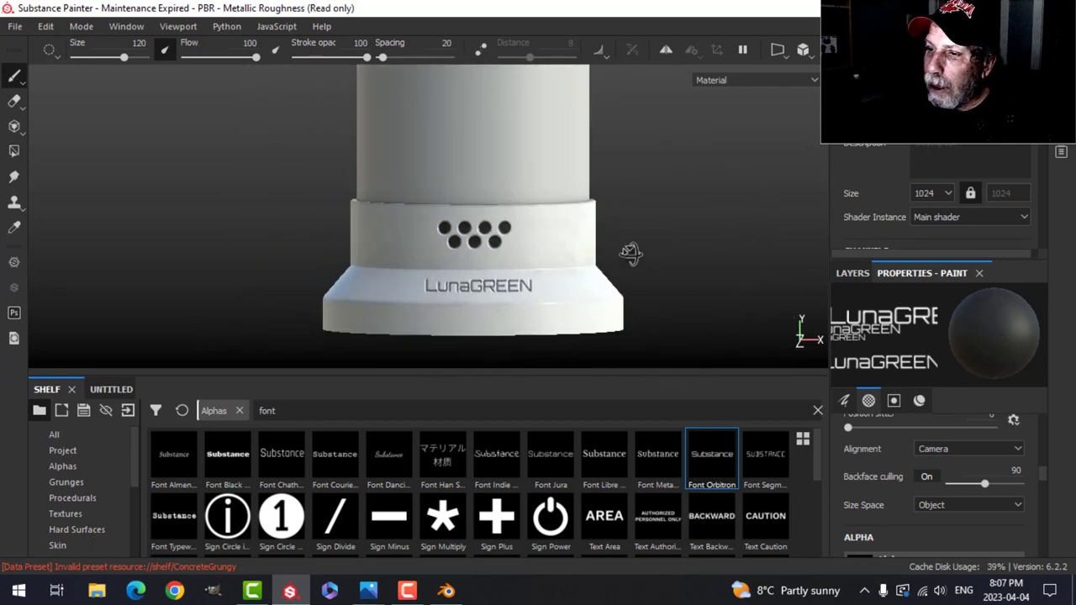
Enable radial symmetry around the Y axis with a count of 12 over 360 degrees for painting the incubator's top.
mouse_move(630, 253)
left_mouse_down("alt")
mouse_move(646, 266)
mouse_move(620, 271)
mouse_move(636, 288)
mouse_move(594, 259)
mouse_move(610, 292)
left_mouse_up("alt")
scroll(656, 279, "down", 2)
scroll(596, 281, "up", 2)
scroll(588, 252, "down", 2)
mouse_move(567, 187)
left_mouse_down("alt")
mouse_move(579, 235)
mouse_move(588, 233)
left_mouse_up("alt")
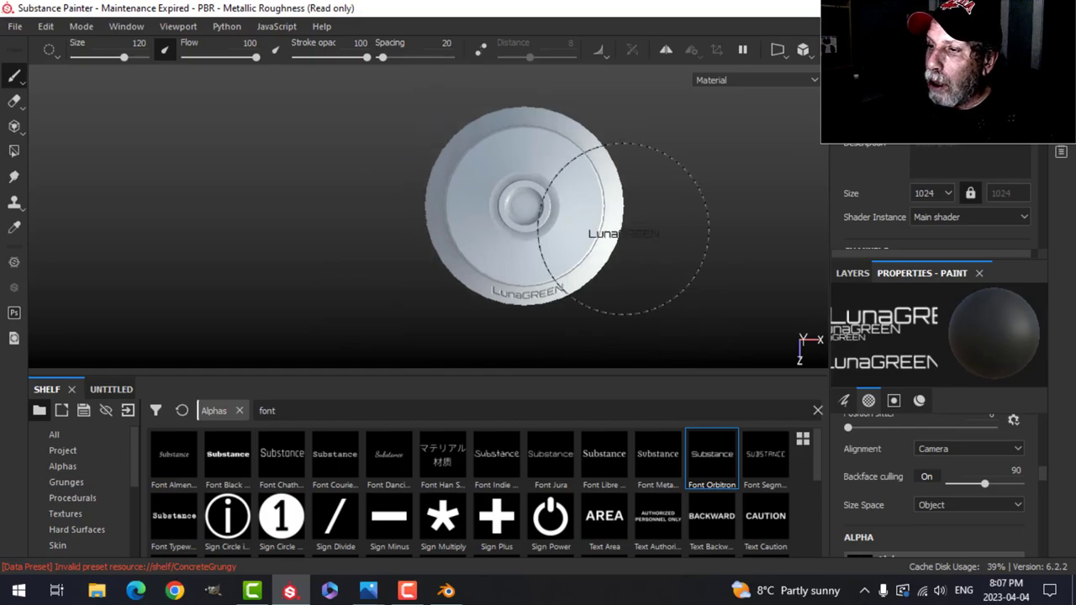
left_click_drag(588, 233, 633, 234, "alt")
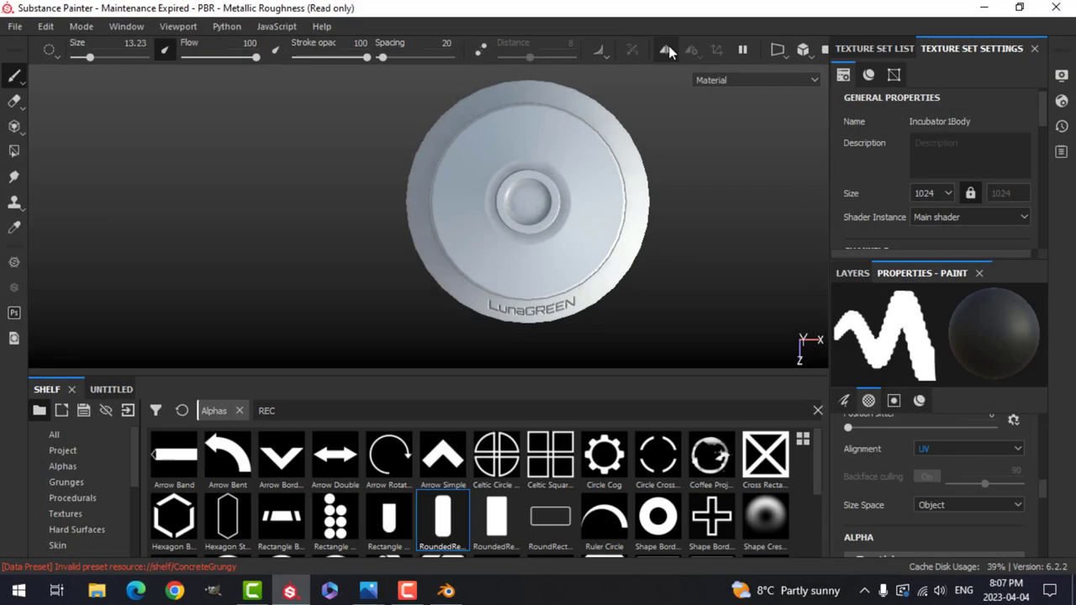
left_click(687, 52)
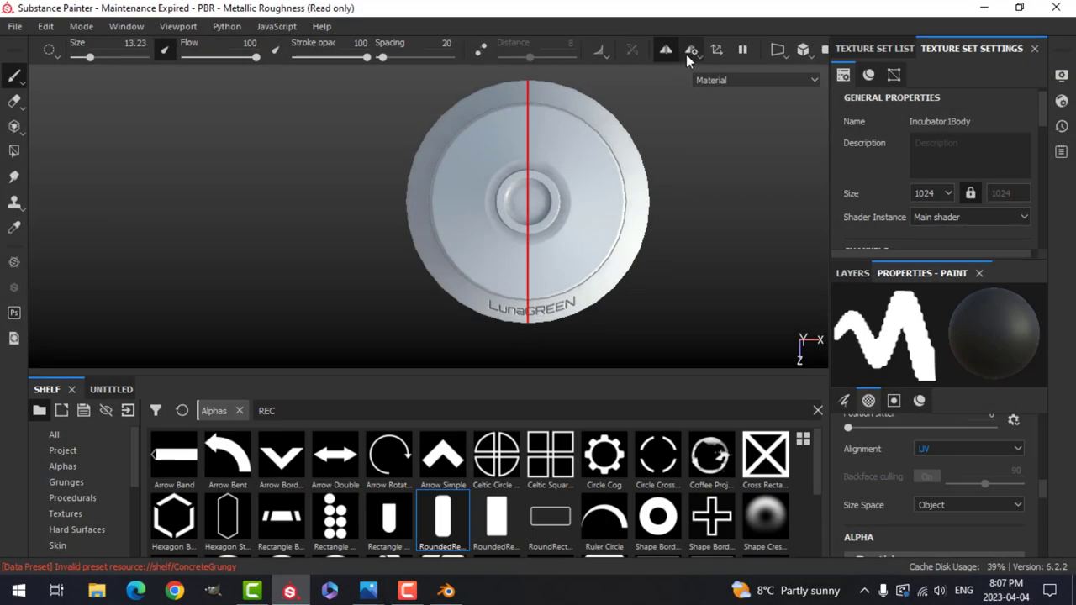
left_click(691, 53)
left_click(840, 84)
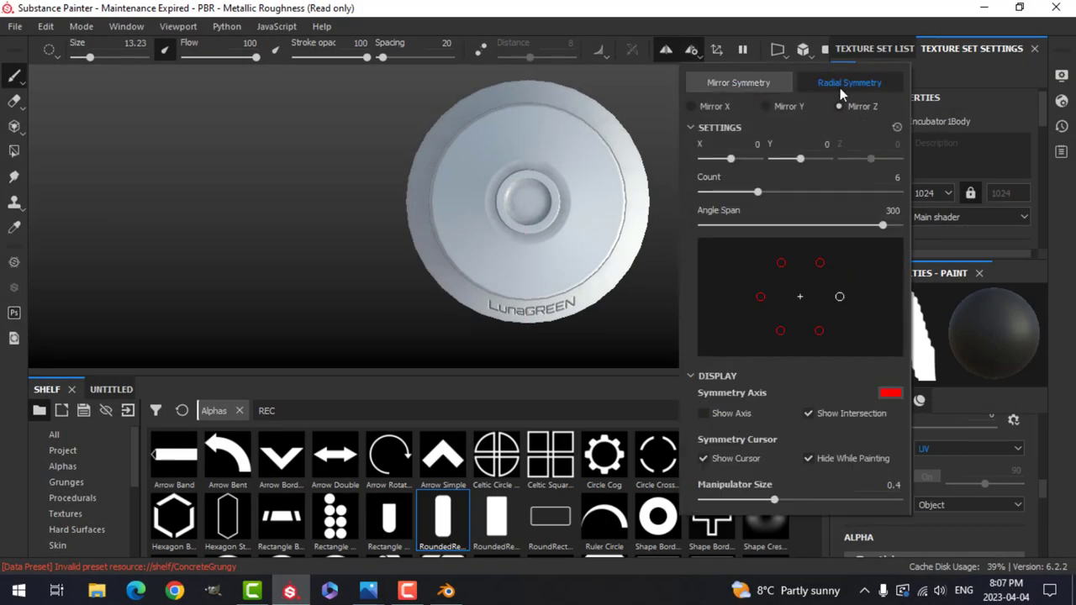
left_click(766, 106)
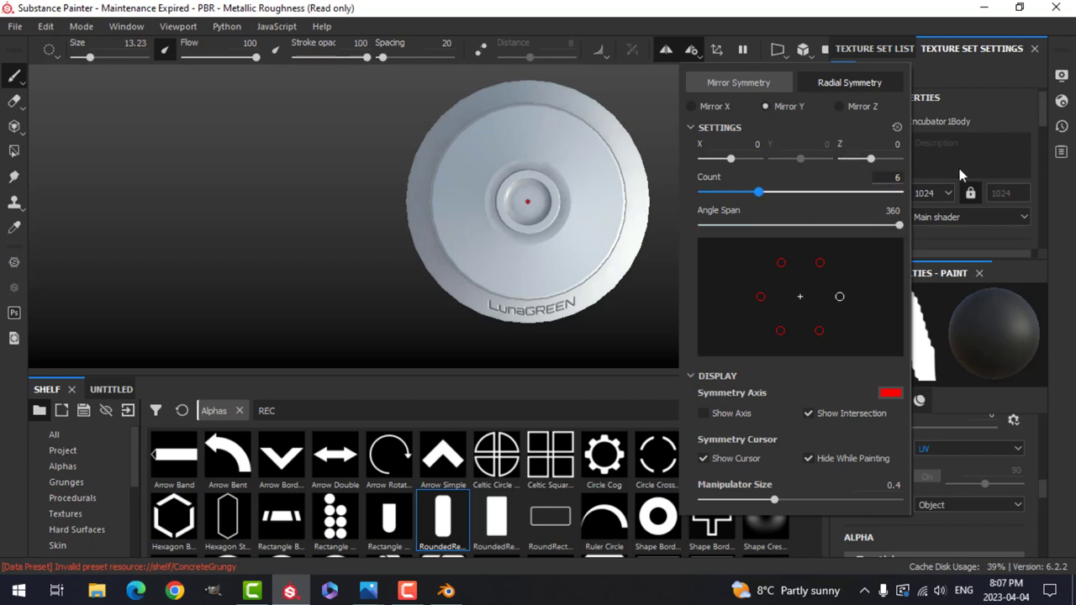
type("12")
key("BackSpace")
key("Return")
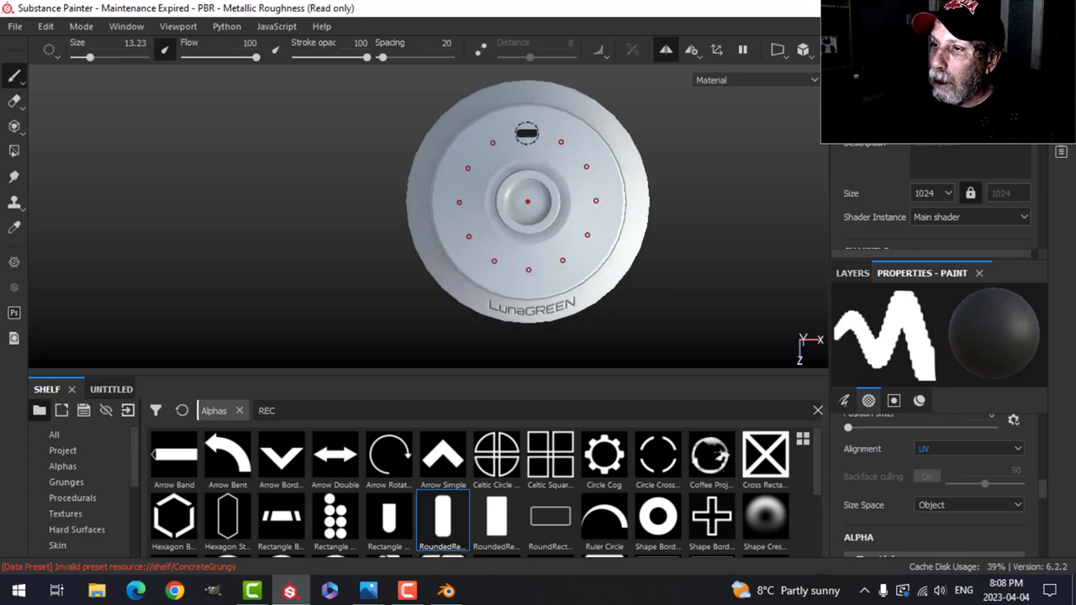
Test the rounded rectangle stamp on the incubator's top, undoing each attempt, and switch the brush alignment from UV to Tangent | Wrap.
left_click(526, 126)
key("ctrl+z")
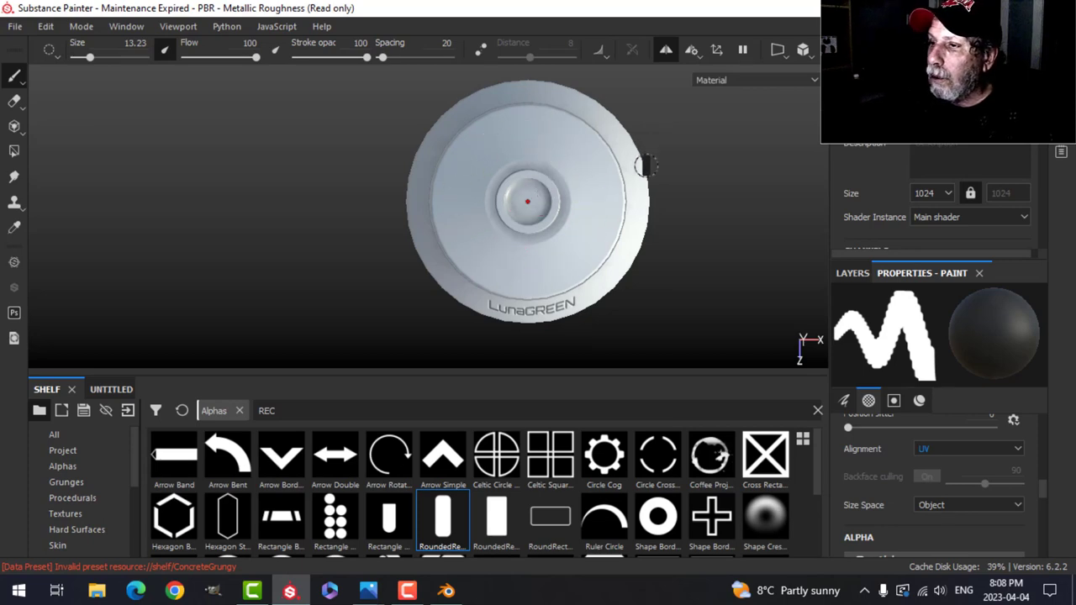
left_click(939, 449)
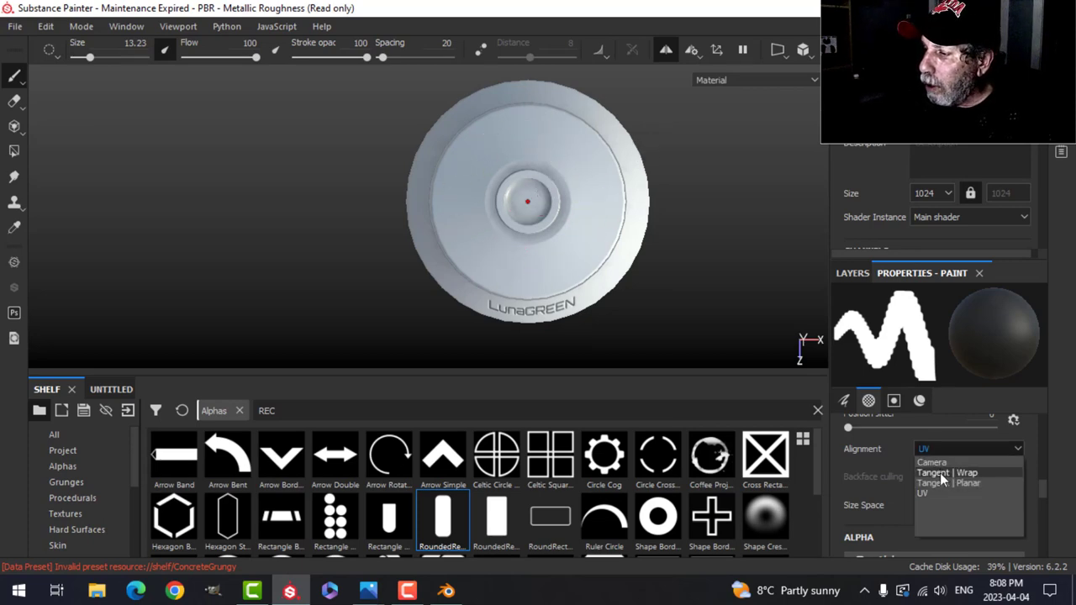
left_click(940, 473)
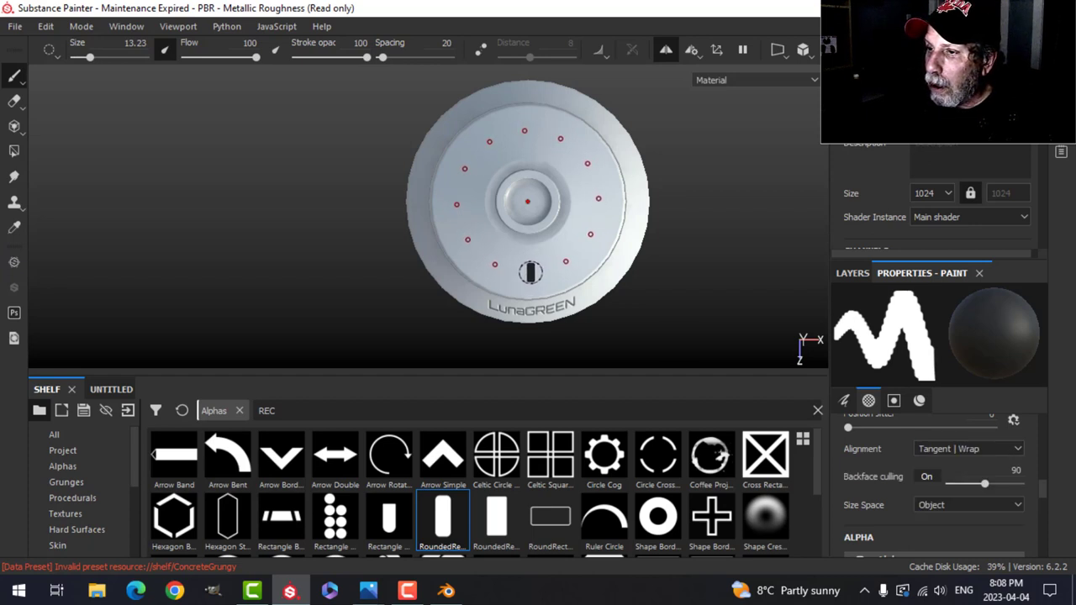
left_click(529, 272)
key("ctrl+z")
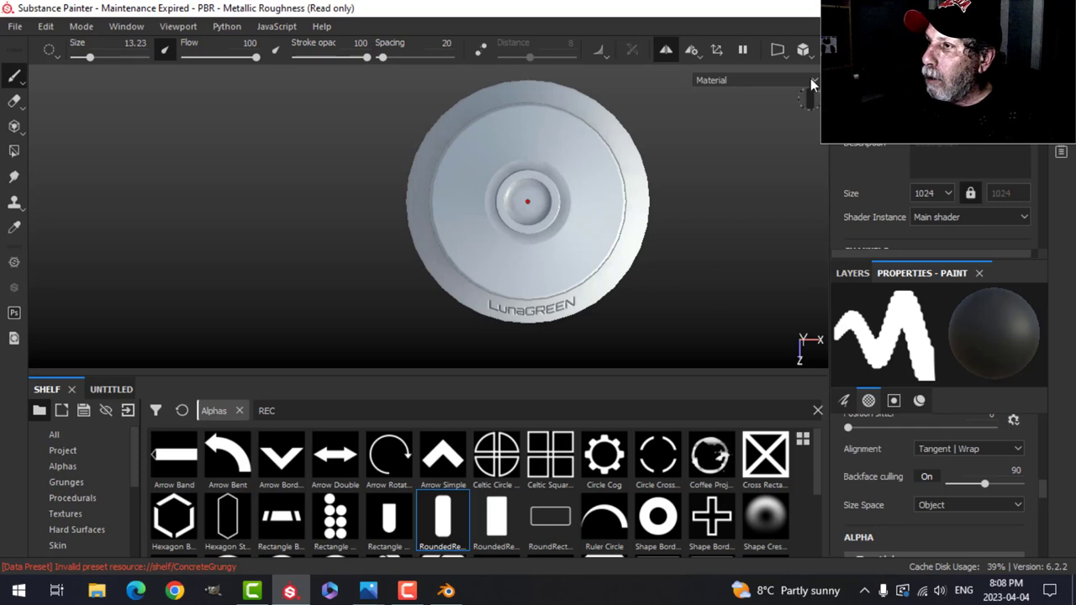
Set the radial symmetry count to 10 and stamp a ring of rounded rectangle slots on the incubator's top.
left_click(692, 52)
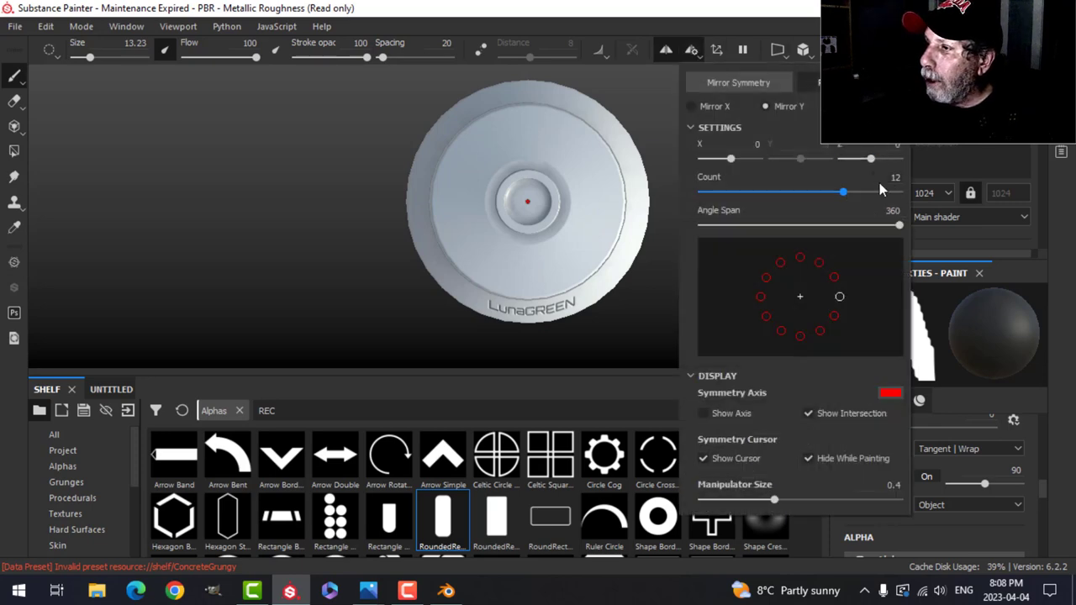
left_click(891, 176)
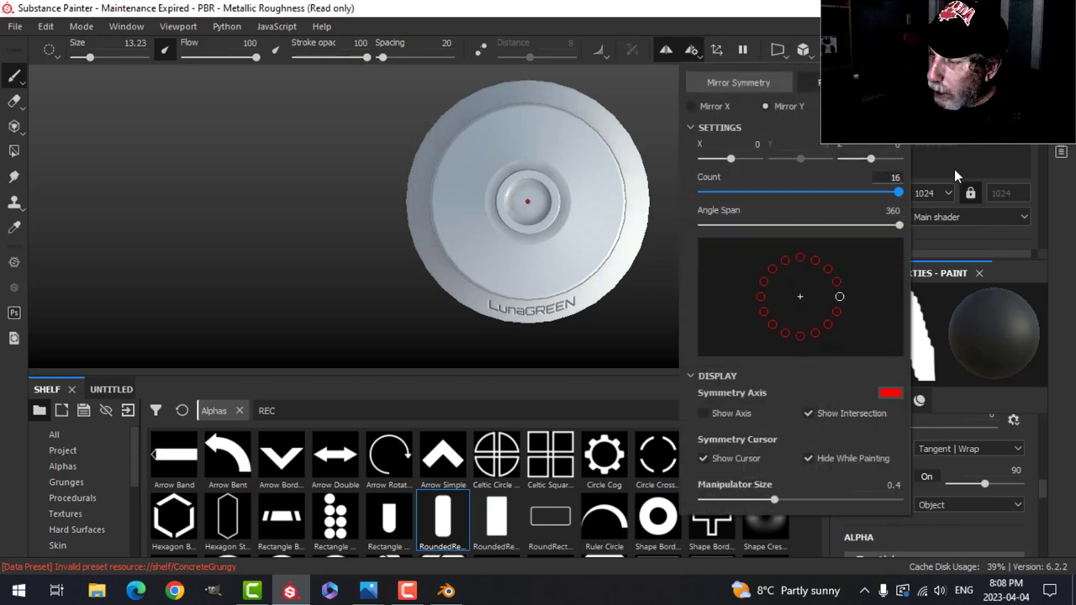
key("BackSpace")
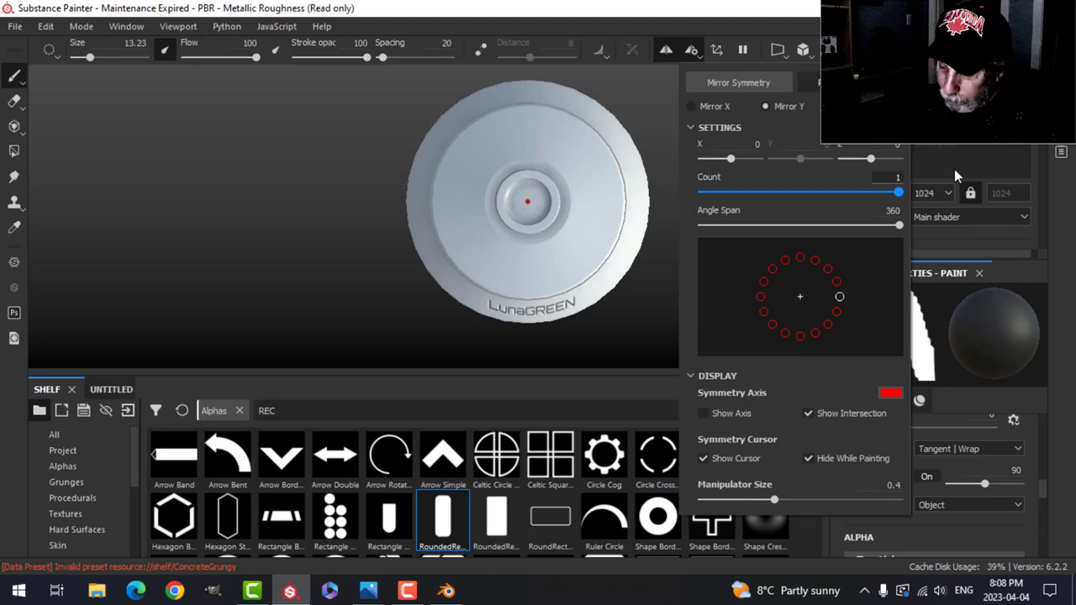
type("0")
key("Return")
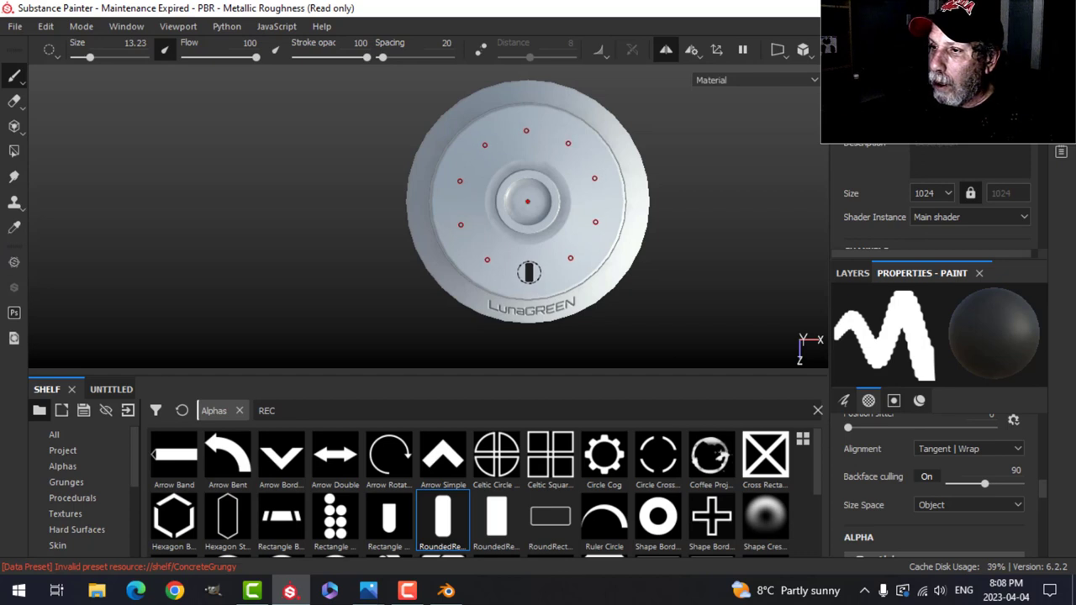
left_click(529, 272)
scroll(665, 284, "down", 2)
mouse_move(665, 284)
left_mouse_down("alt")
mouse_move(622, 197)
mouse_move(625, 283)
mouse_move(593, 277)
mouse_move(591, 291)
left_mouse_up("alt")
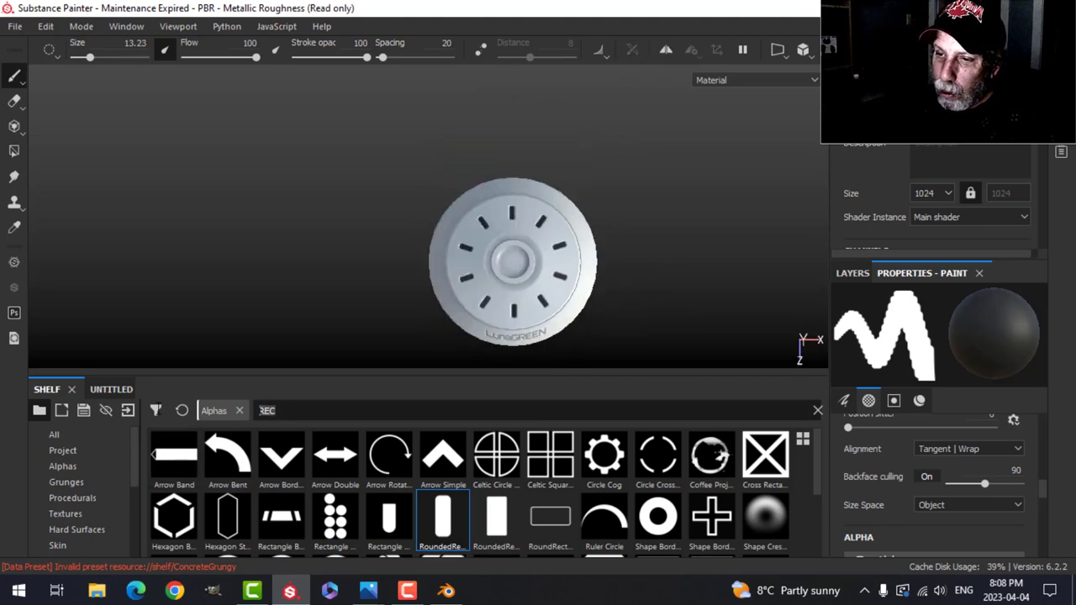
Search the alphas for BOLT and choose the JRO bolt alpha with the cross head for the brush.
type("BOLT")
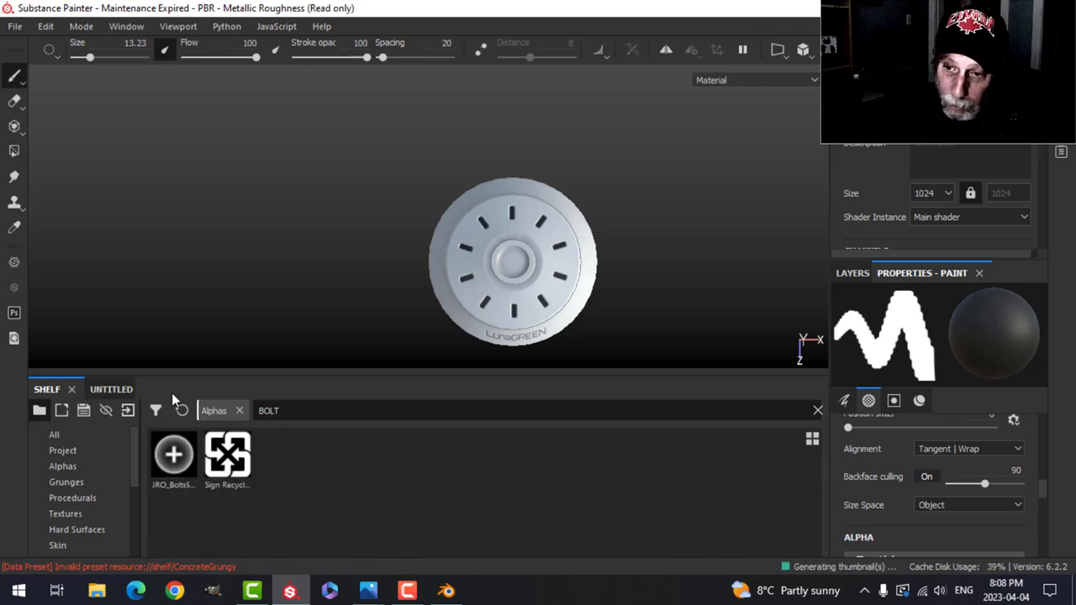
left_click(172, 474)
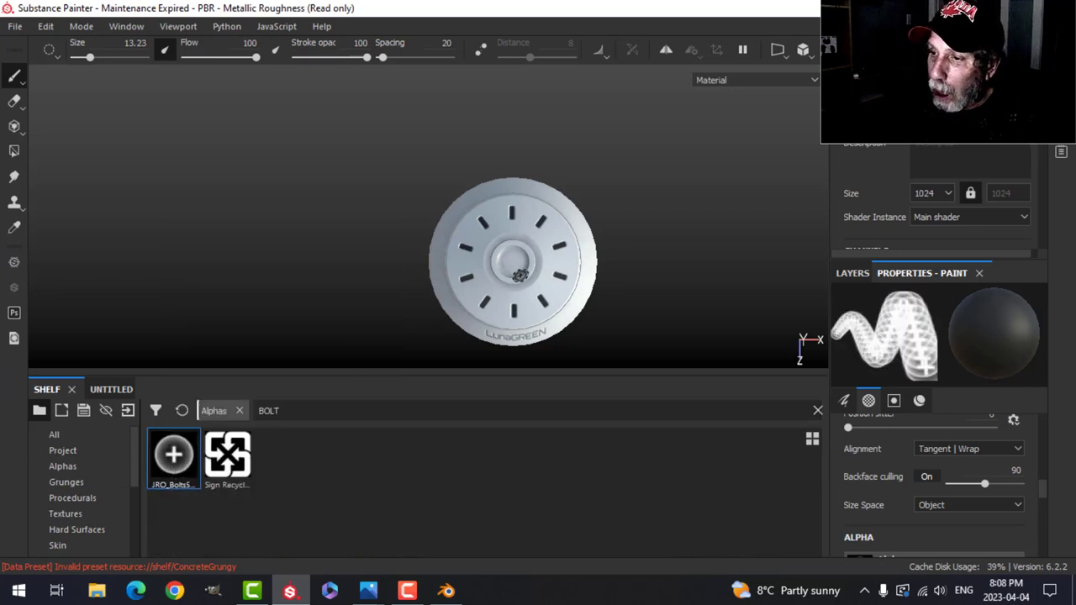
Try stamping the bolt in the central recess of the incubator's top with a brush size of 18.98.
scroll(520, 265, "up", 4)
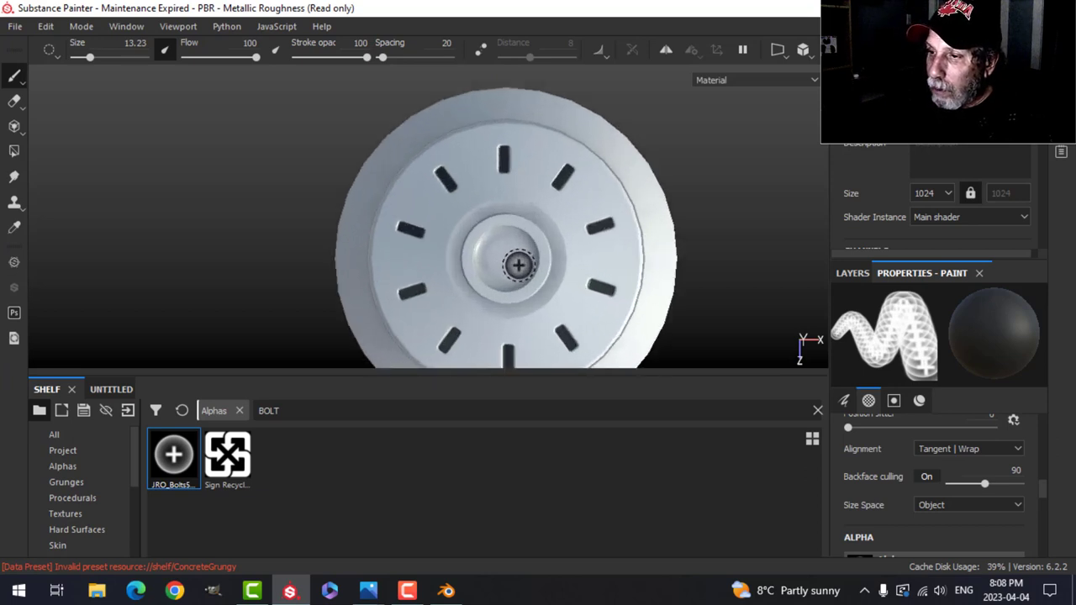
middle_click_drag(560, 281, 535, 236)
key("bracketright")
key("bracketright")
key("bracketright")
key("bracketright")
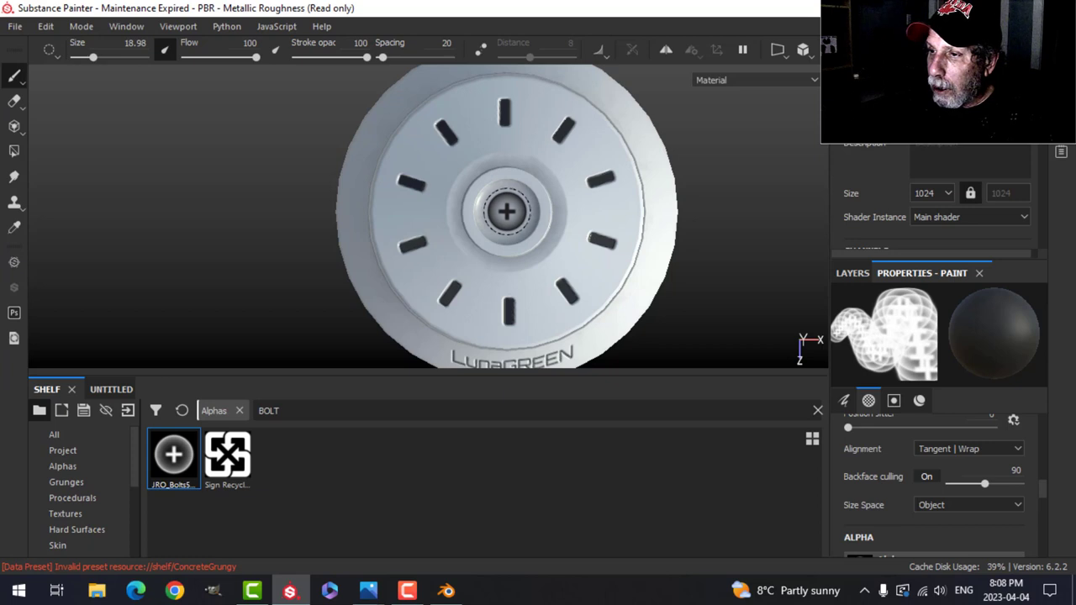
left_click(508, 212)
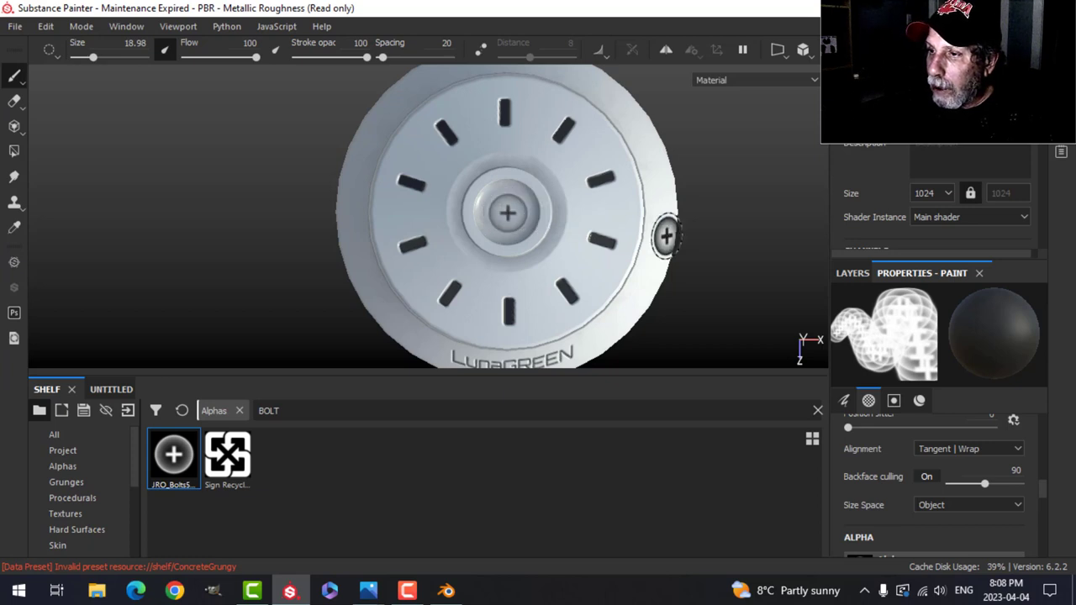
Undo the bolt stamp and stamp it again, centered in the top's recess, with the brush size increased to 23.39.
scroll(641, 238, "down", 3)
left_click_drag(614, 274, 601, 246, "alt")
scroll(560, 234, "up", 5)
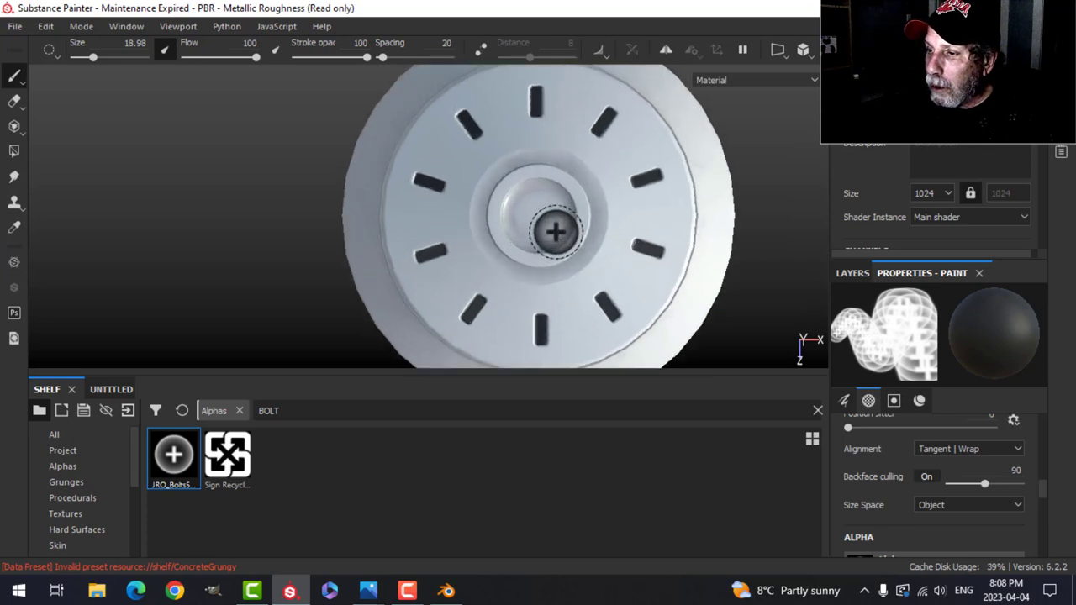
scroll(555, 230, "down", 1)
key("bracketright")
key("bracketright")
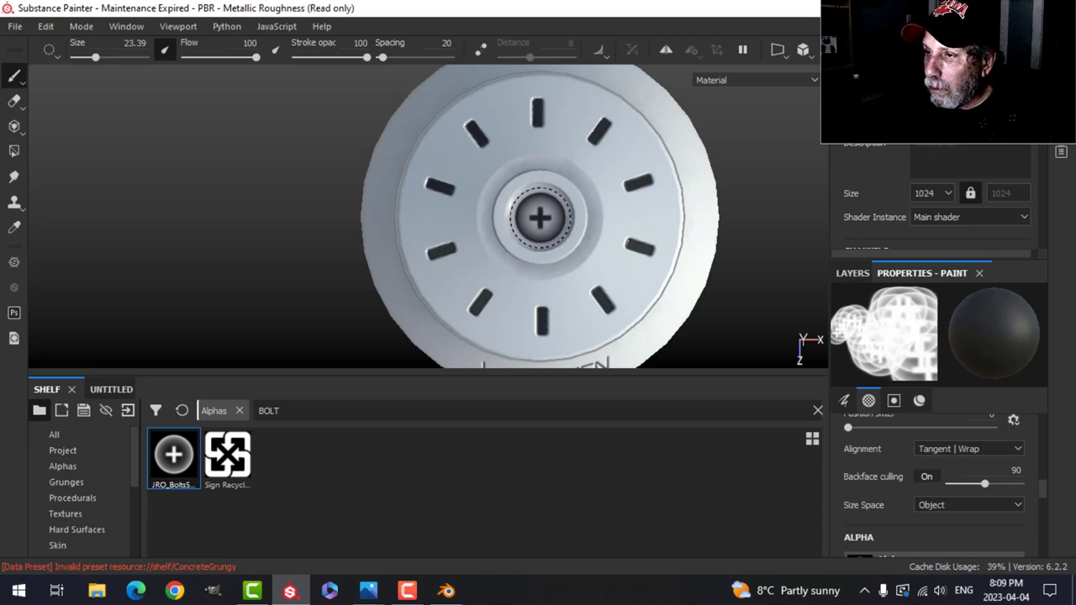
scroll(682, 241, "down", 2)
left_click_drag(641, 269, 661, 202, "alt")
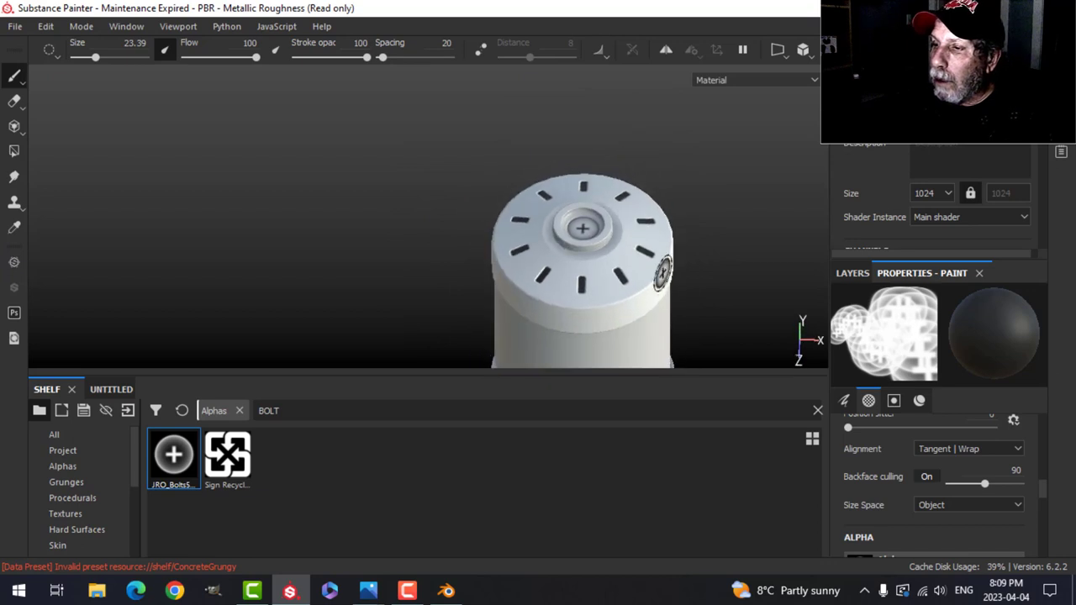
Turn radial symmetry back on and choose the Basic Hard brush from the brush presets.
middle_click_drag(663, 271, 619, 167, "alt")
mouse_move(618, 166)
left_mouse_down("alt")
mouse_move(618, 252)
mouse_move(631, 269)
mouse_move(599, 221)
mouse_move(613, 216)
mouse_move(596, 185)
mouse_move(605, 168)
left_mouse_up("alt")
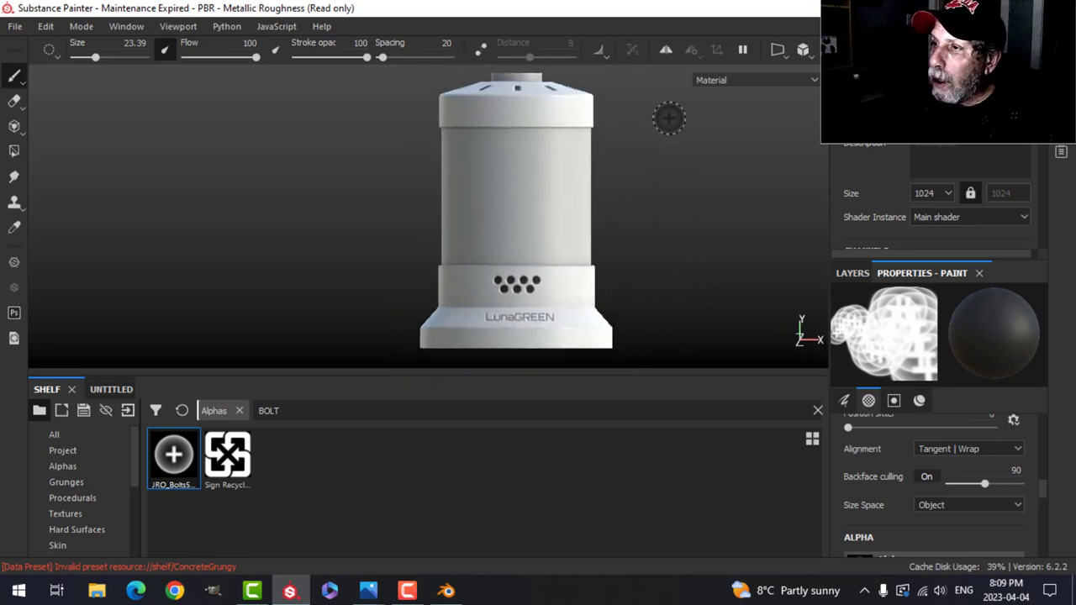
left_click(664, 50)
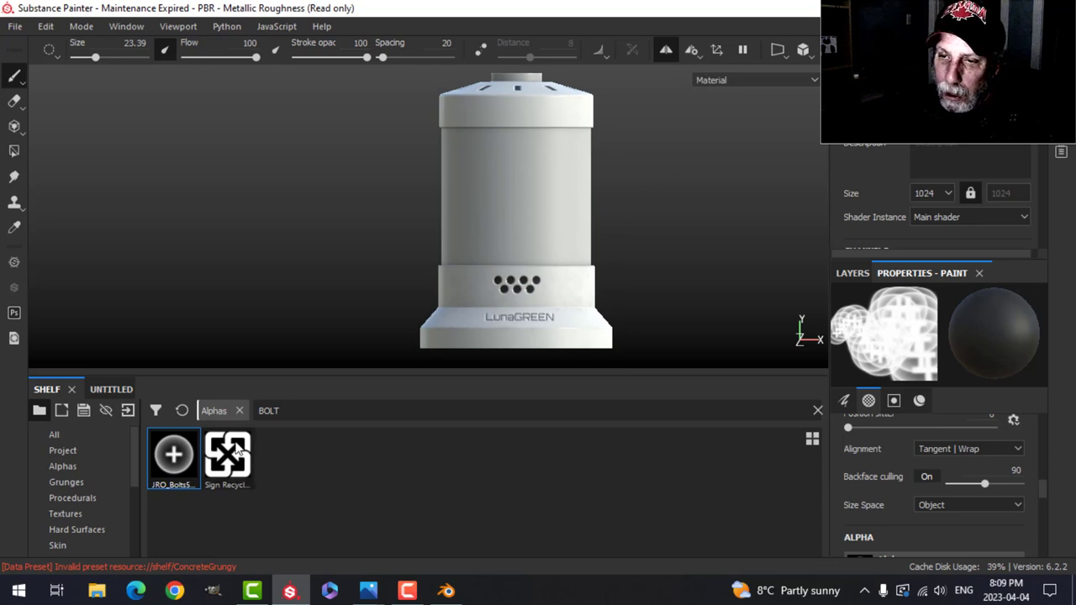
scroll(68, 481, "down", 2)
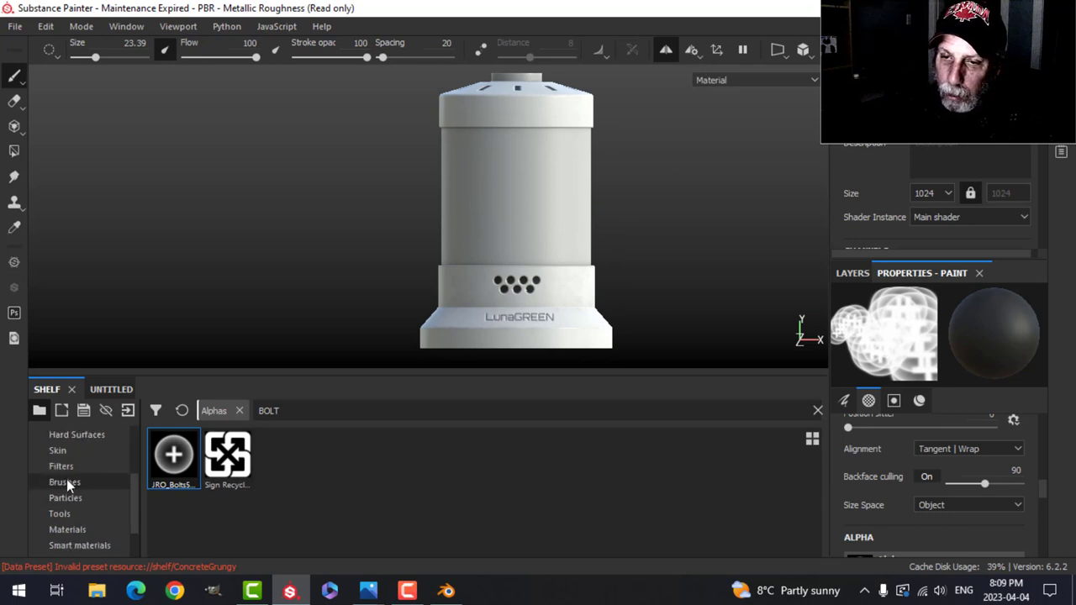
left_click(64, 482)
left_click(657, 459)
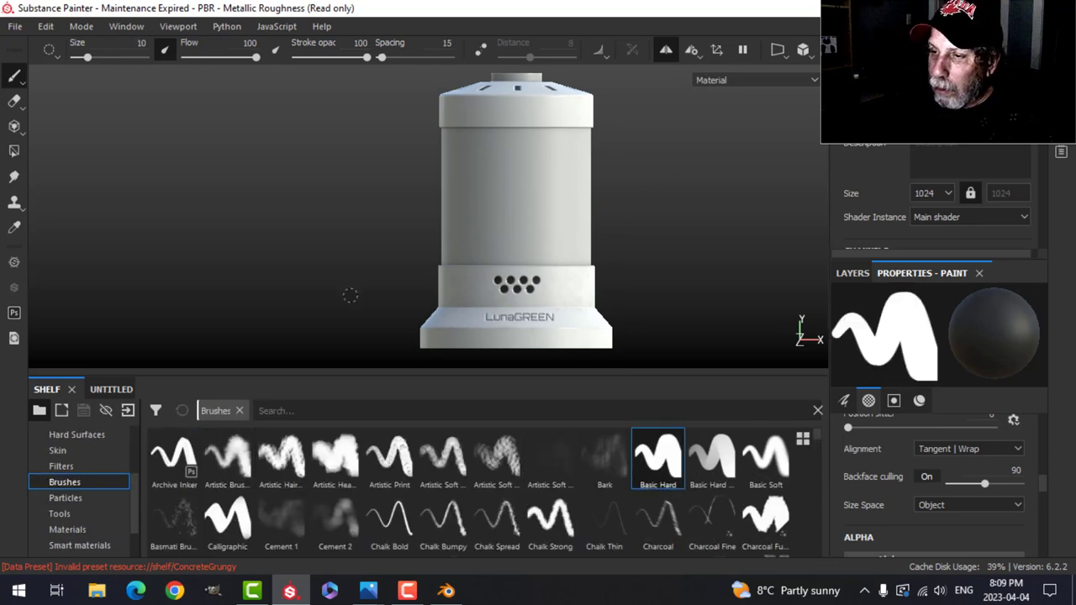
Try painting a straight horizontal groove around the side of the top cap with a brush size of 2.46.
mouse_move(369, 327)
right_mouse_down("ctrl")
mouse_move(344, 327)
mouse_move(367, 327)
right_mouse_up("ctrl")
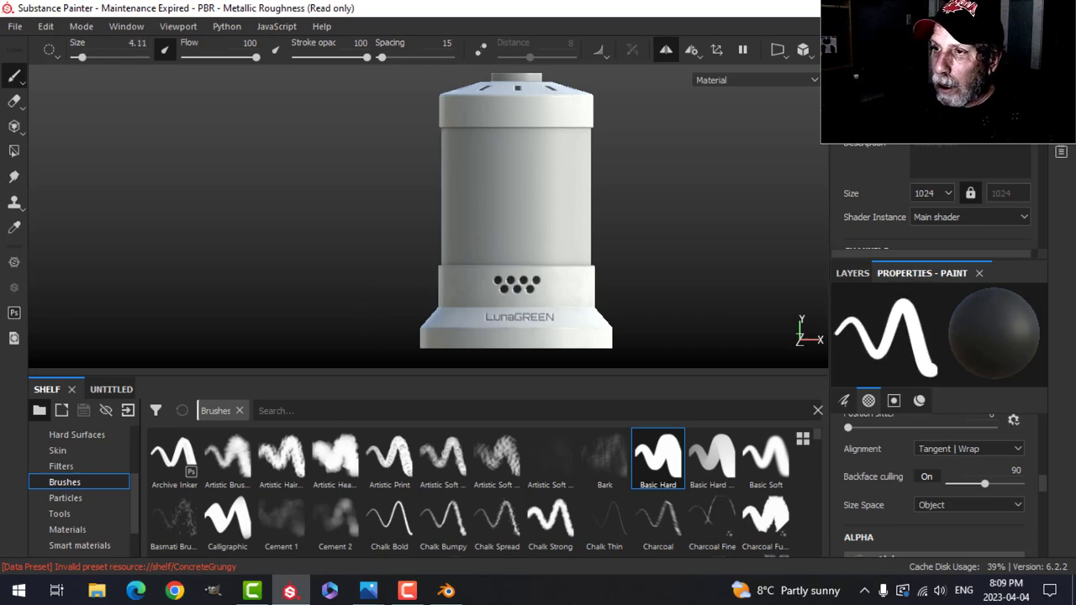
key("ctrl+shift")
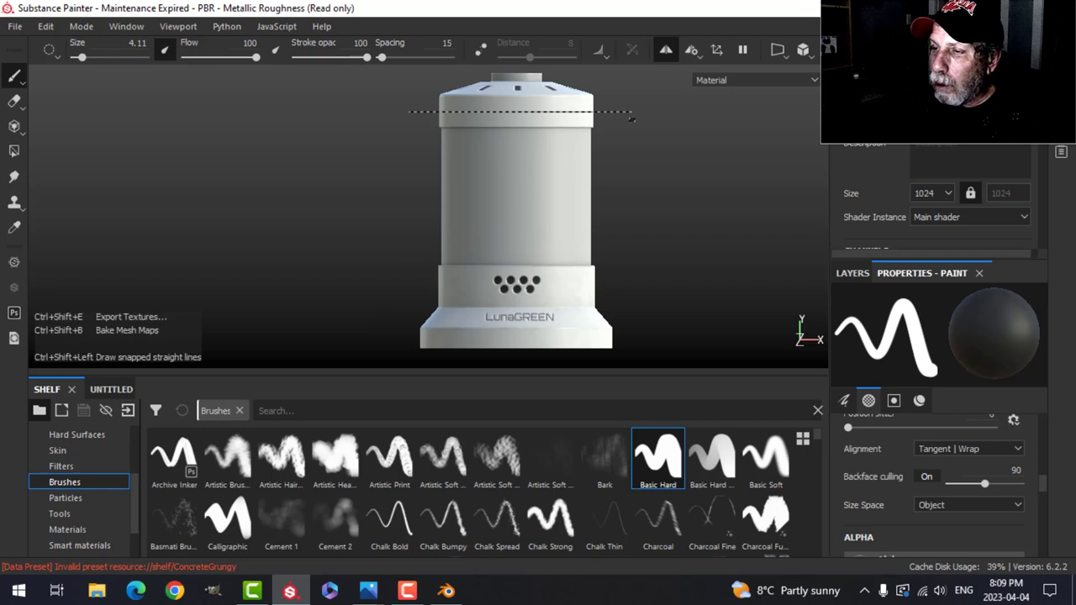
left_click_drag(634, 116, 574, 169, "alt")
right_click_drag(575, 169, 614, 161, "alt")
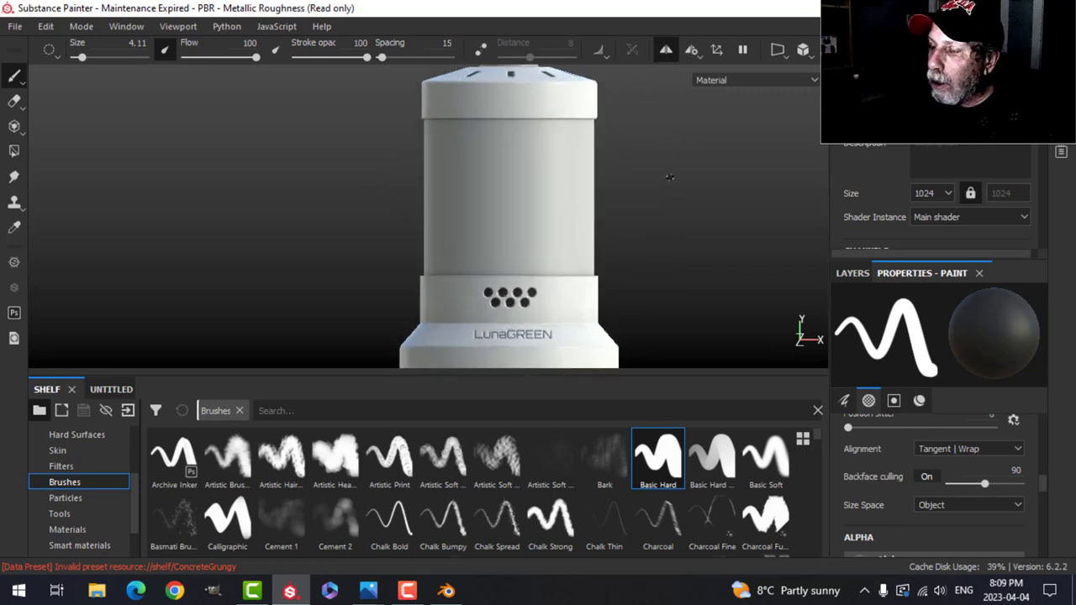
right_click_drag(689, 158, 664, 147, "alt")
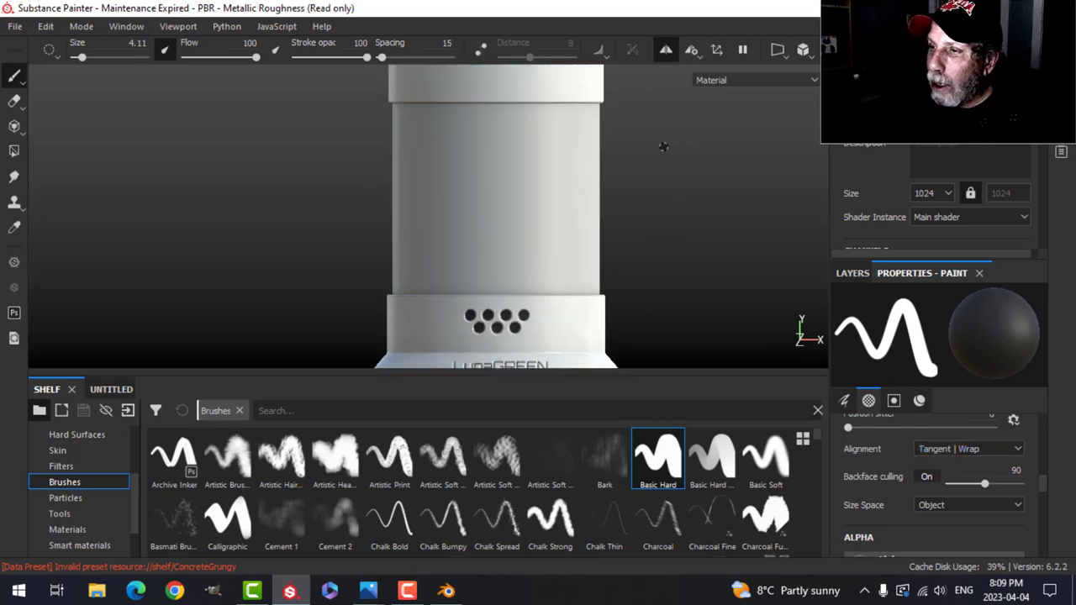
middle_click_drag(644, 121, 645, 220, "alt")
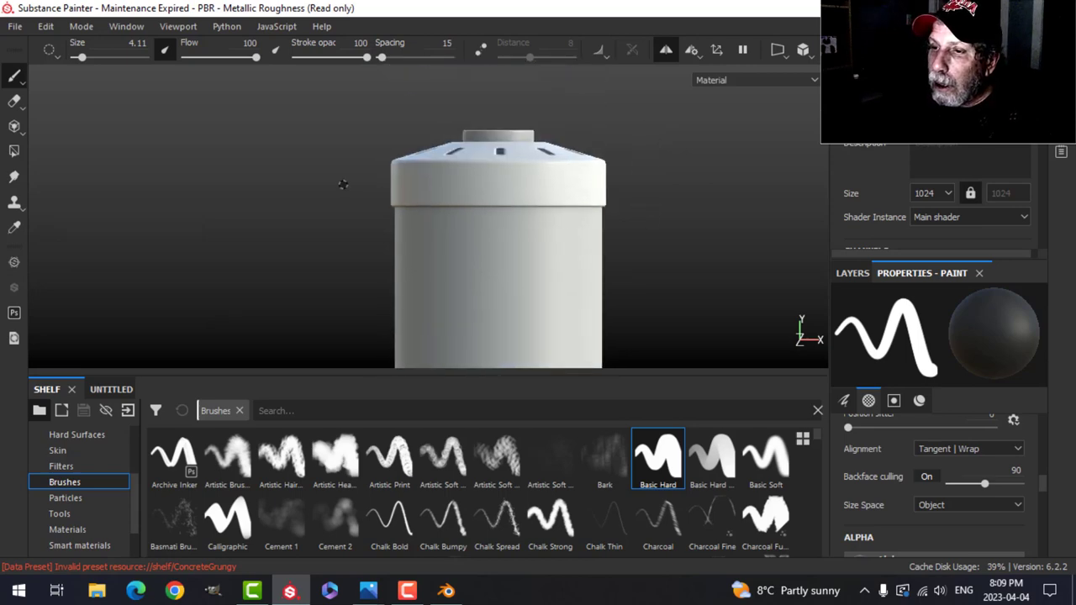
right_click_drag(344, 184, 343, 185, "ctrl")
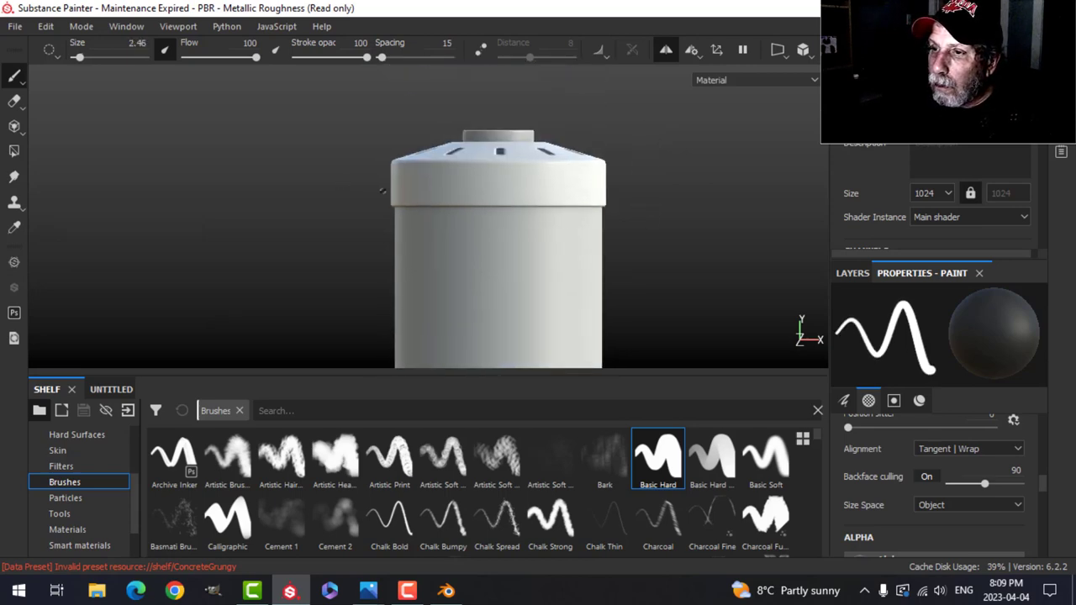
left_click(661, 193, "shift")
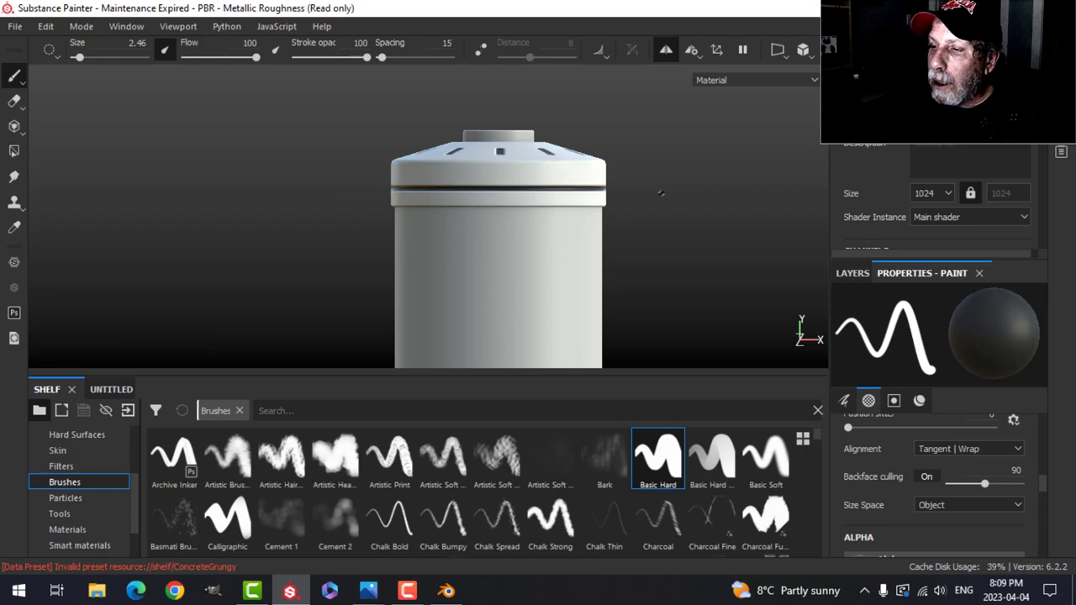
Undo the thick groove and paint a thinner straight one around the top cap's side with a brush size of 1.57.
left_click_drag(682, 212, 639, 224, "alt")
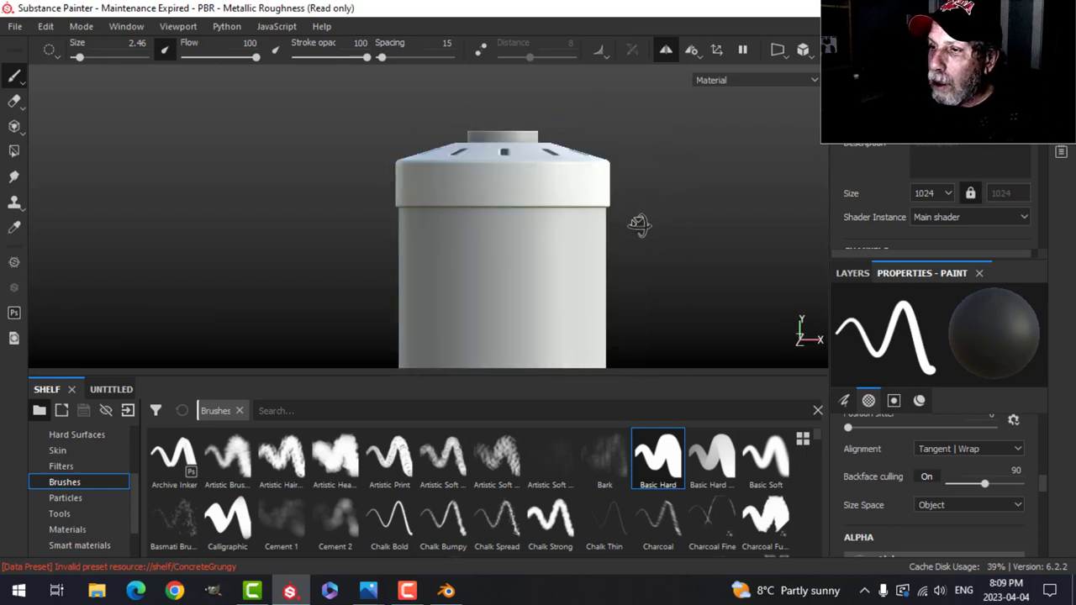
key("bracketleft")
key("bracketleft")
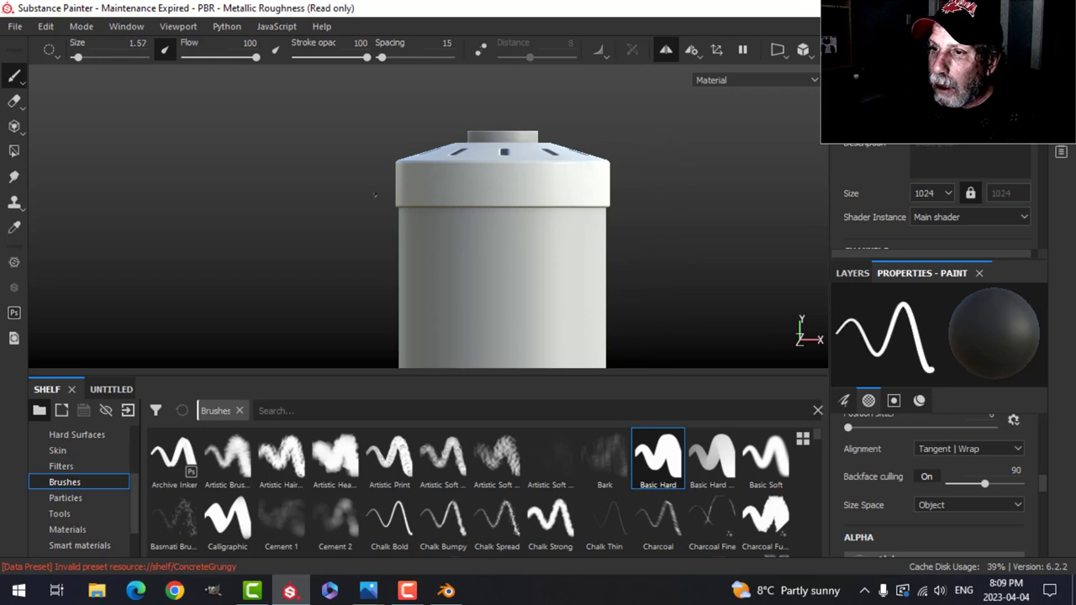
left_click(654, 188, "shift")
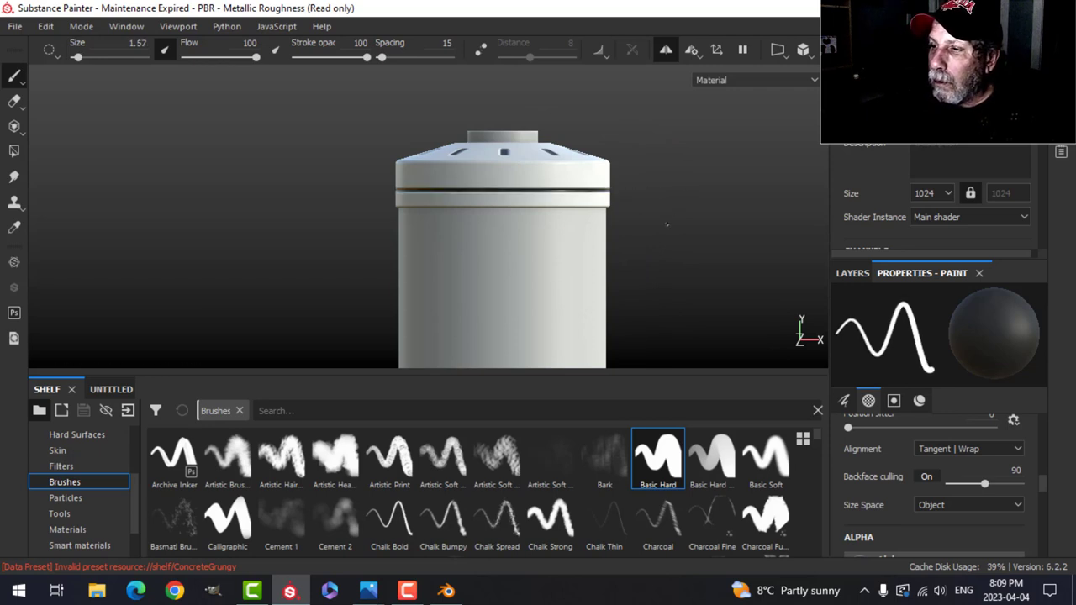
Paint a straight horizontal groove around the bottom rim of the base, below the LunaGREEN lettering, with a brush size of 2.11.
scroll(667, 224, "down", 2)
middle_click_drag(644, 248, 647, 153, "alt")
middle_click_drag(634, 230, 658, 188, "alt")
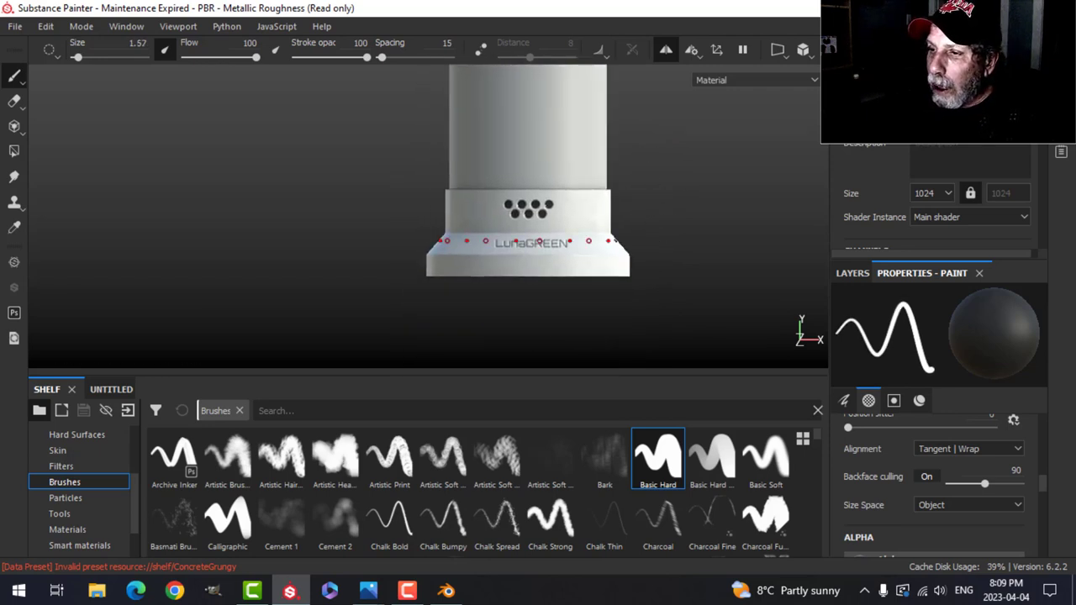
scroll(612, 240, "up", 1)
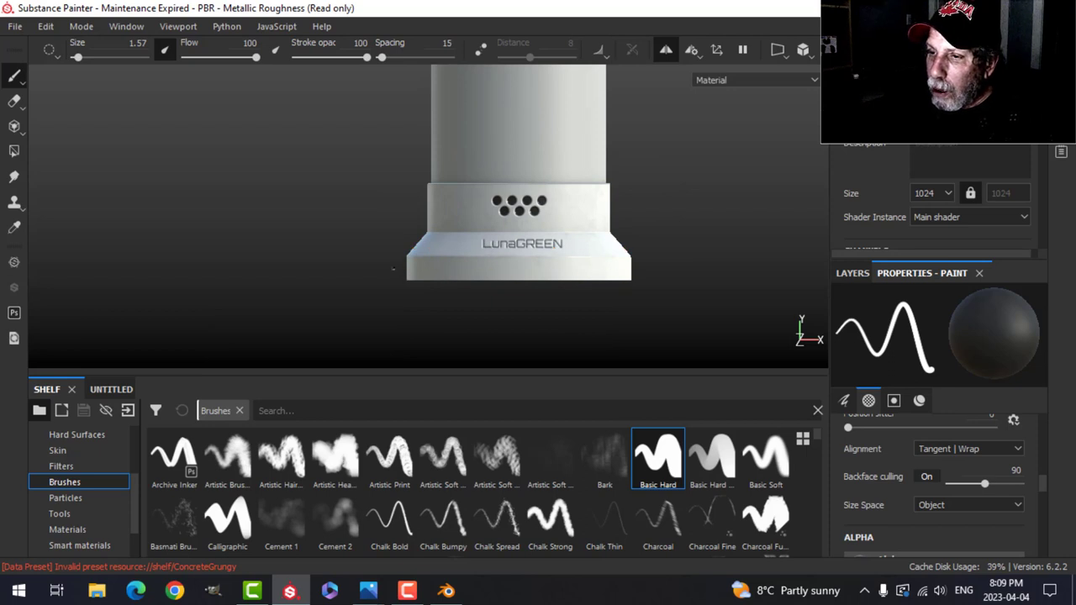
key("bracketright")
key("bracketright")
key("bracketright")
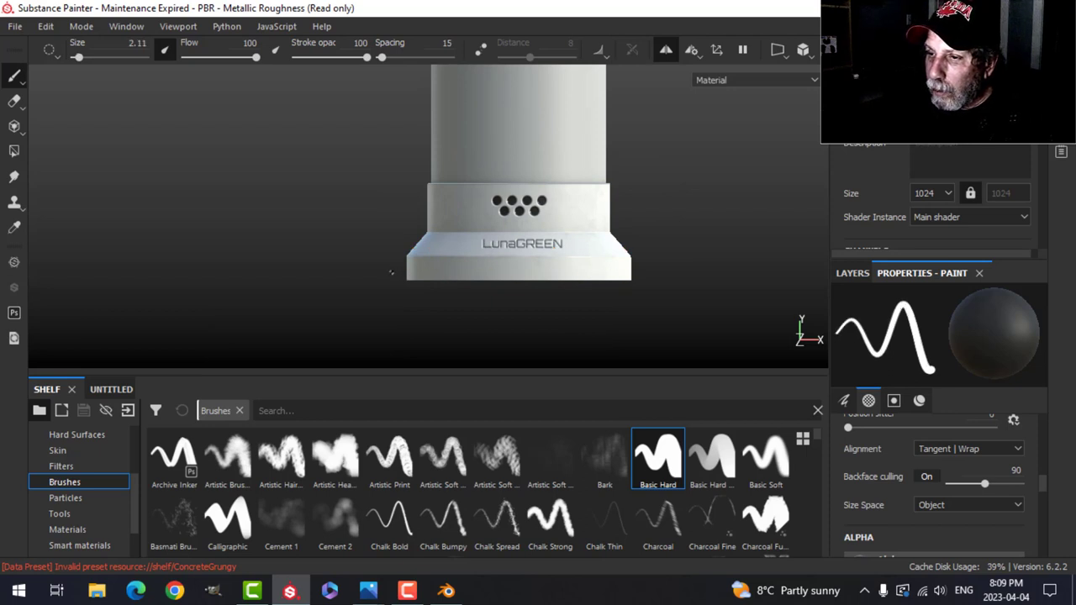
left_click(696, 262, "shift")
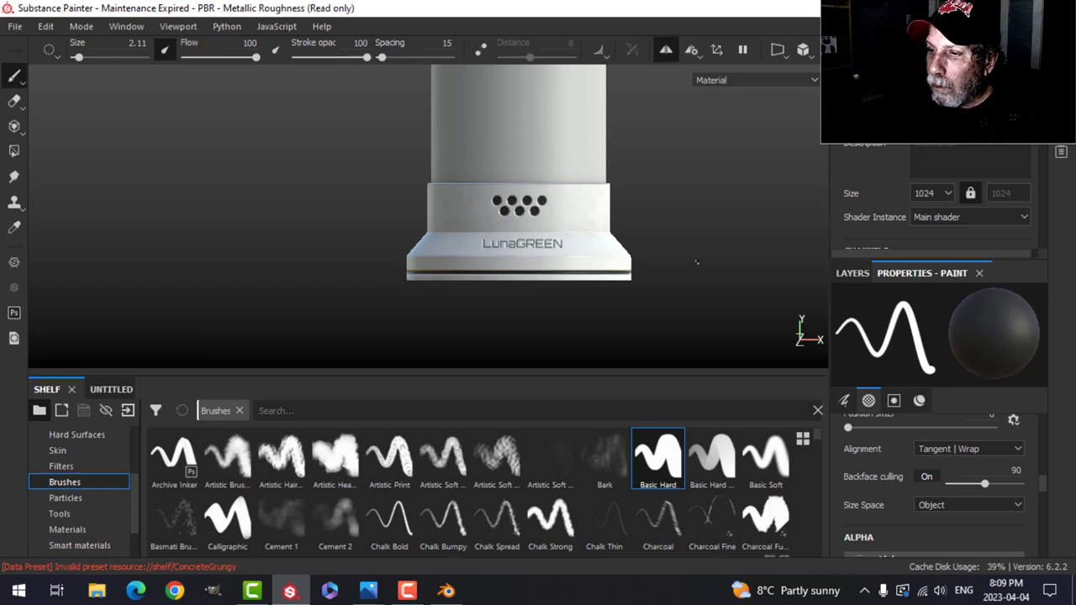
left_click_drag(696, 262, 592, 200, "alt")
Switch the viewport camera to perspective and view the whole incubator from the front at a slight angle.
left_click(803, 51)
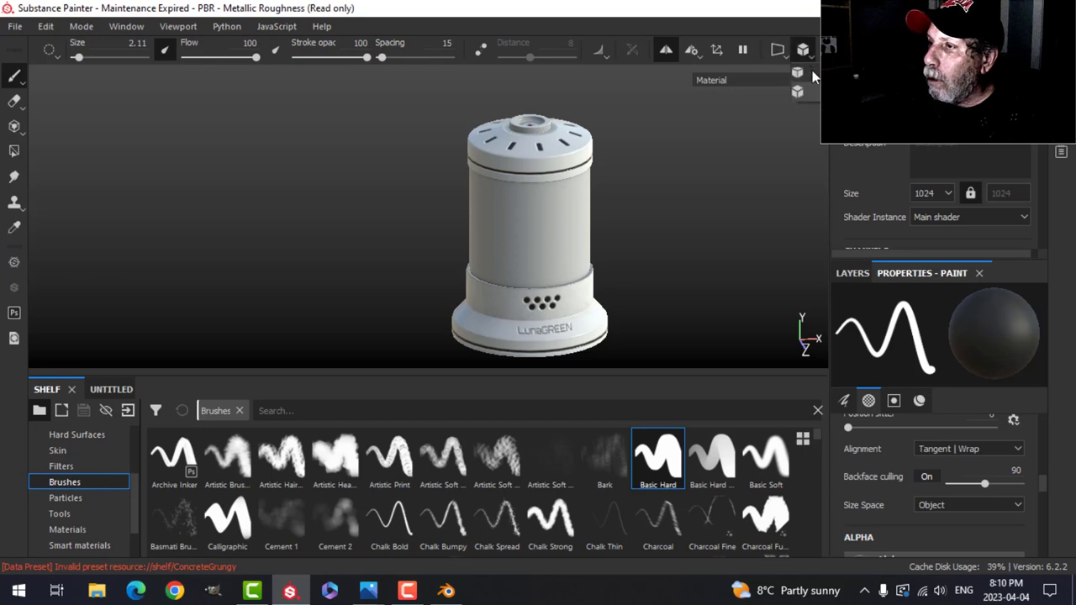
left_click(807, 74)
scroll(572, 243, "down", 2)
scroll(572, 243, "up", 3)
left_click_drag(572, 243, 626, 277, "alt")
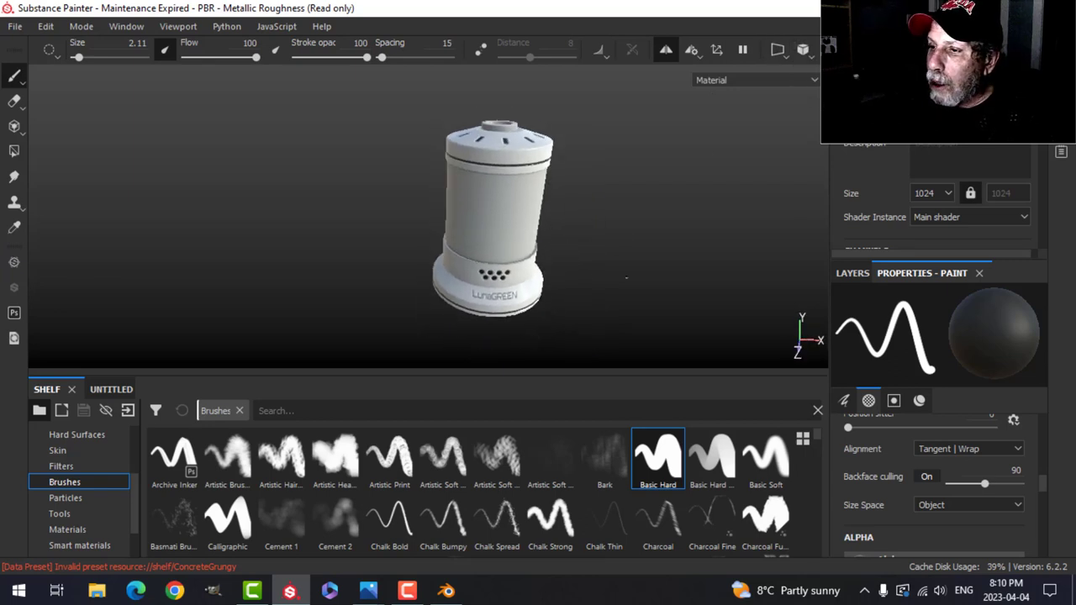
Rename the paint layer above the PlanIncubatorWhite folder as DECALS.
left_click(853, 273)
left_click(874, 343)
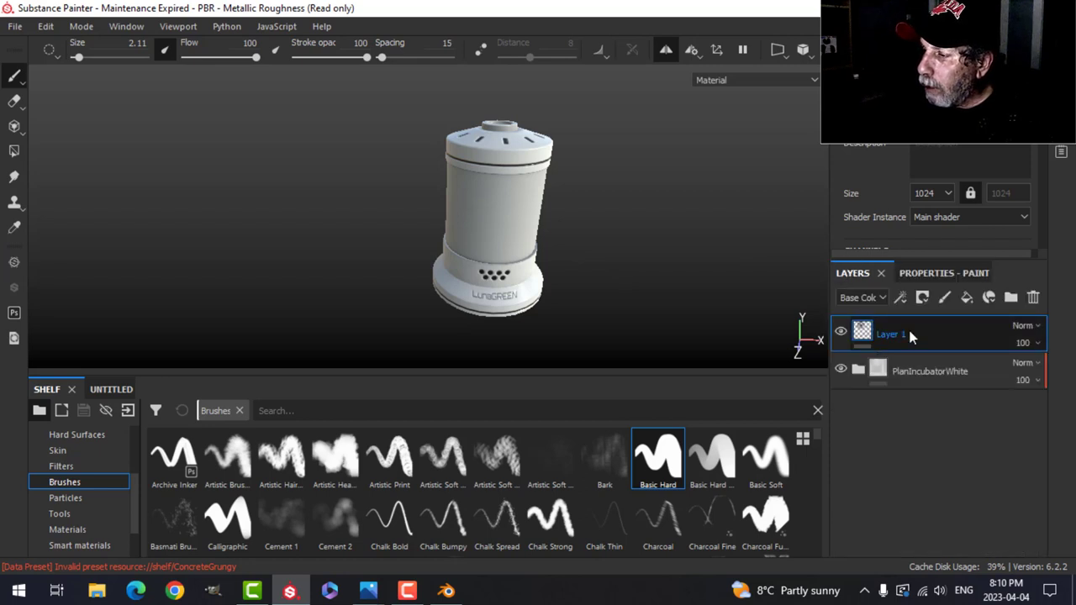
double_click(905, 333)
type("DECALS")
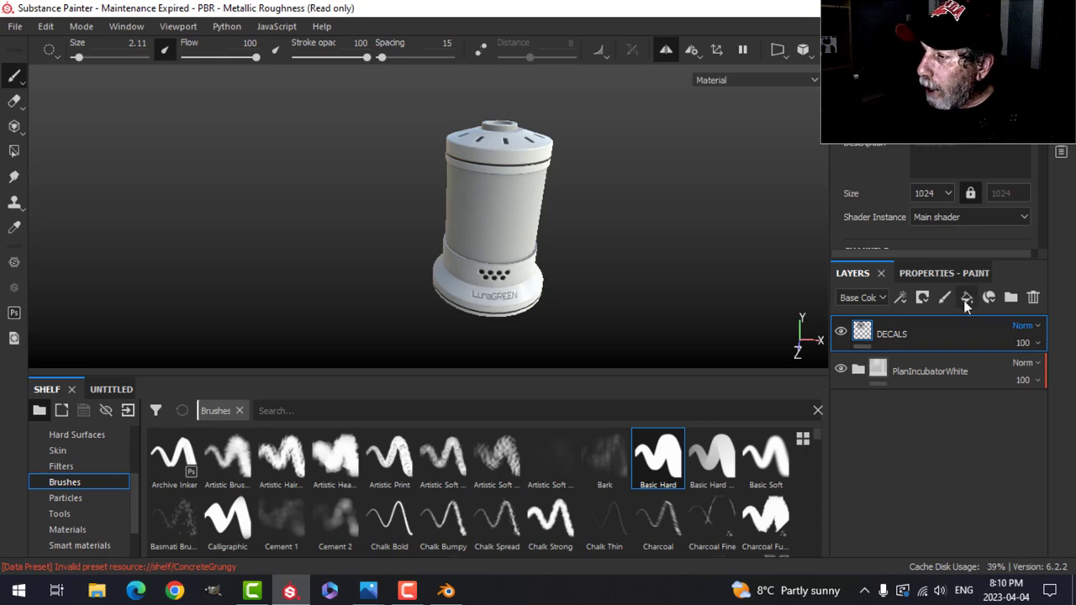
Add a fill layer above DECALS that affects only the color and roughness channels.
left_click(966, 298)
left_click(919, 273)
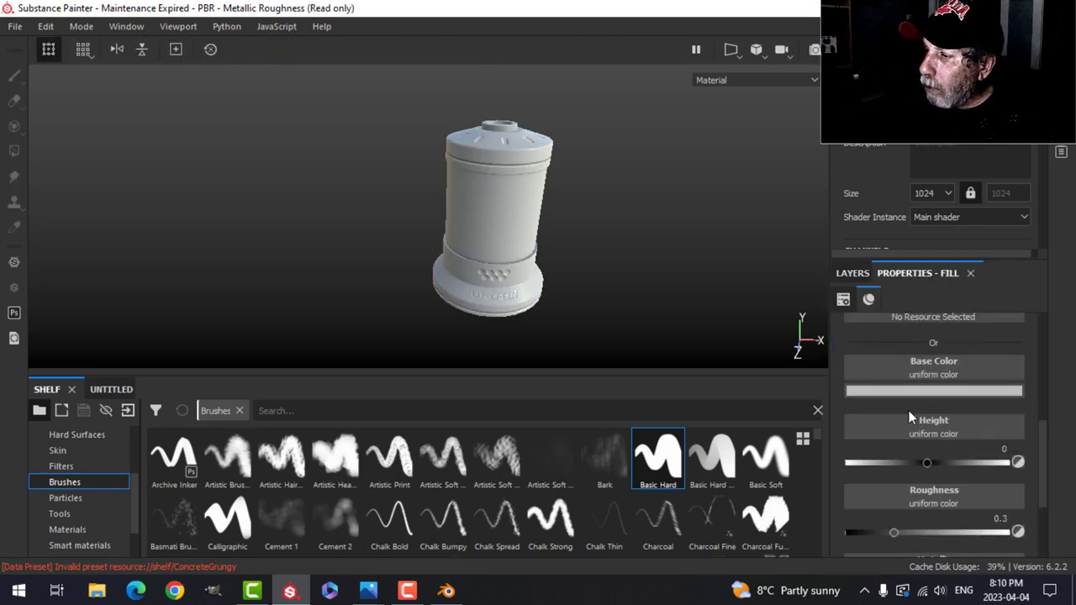
scroll(917, 403, "up", 3)
left_click(861, 403, "alt")
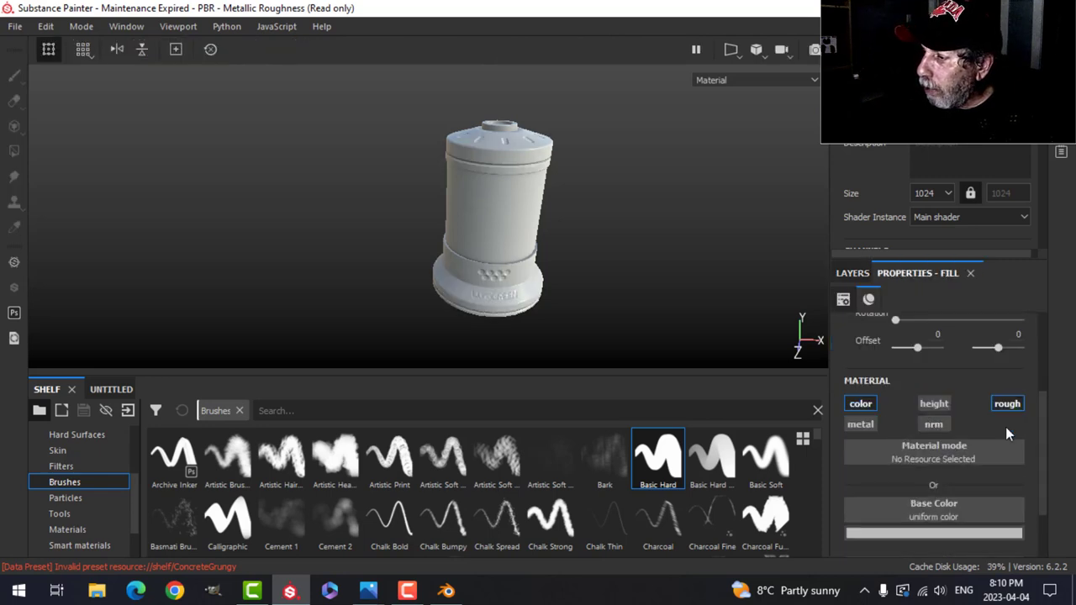
Set the new fill's roughness to 1 and its base color to a very dark yellowish brown.
scroll(1006, 428, "down", 3)
left_click_drag(894, 533, 1006, 533)
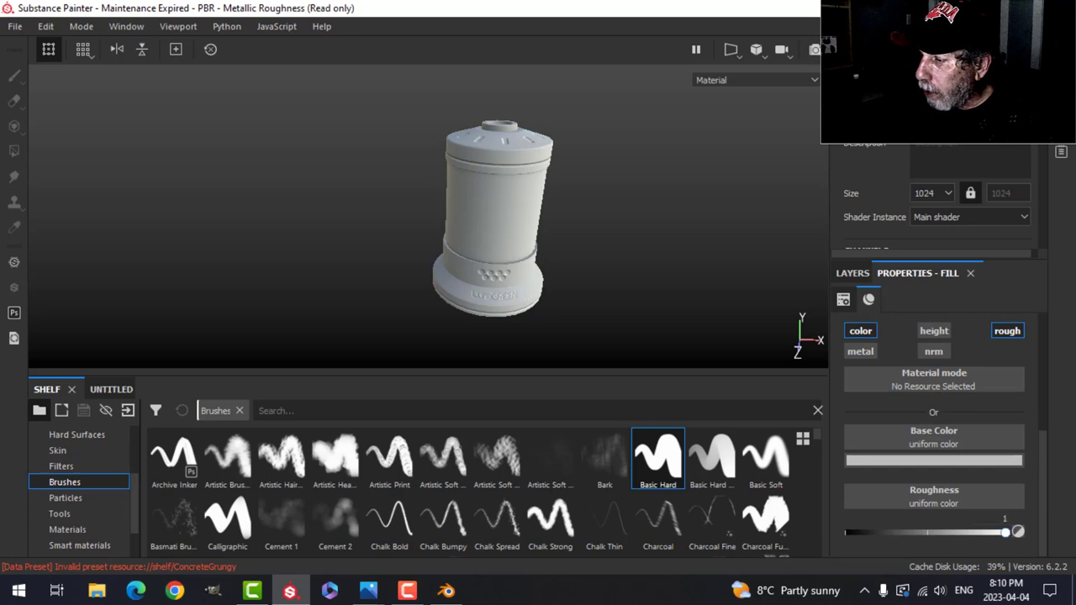
left_click(945, 460)
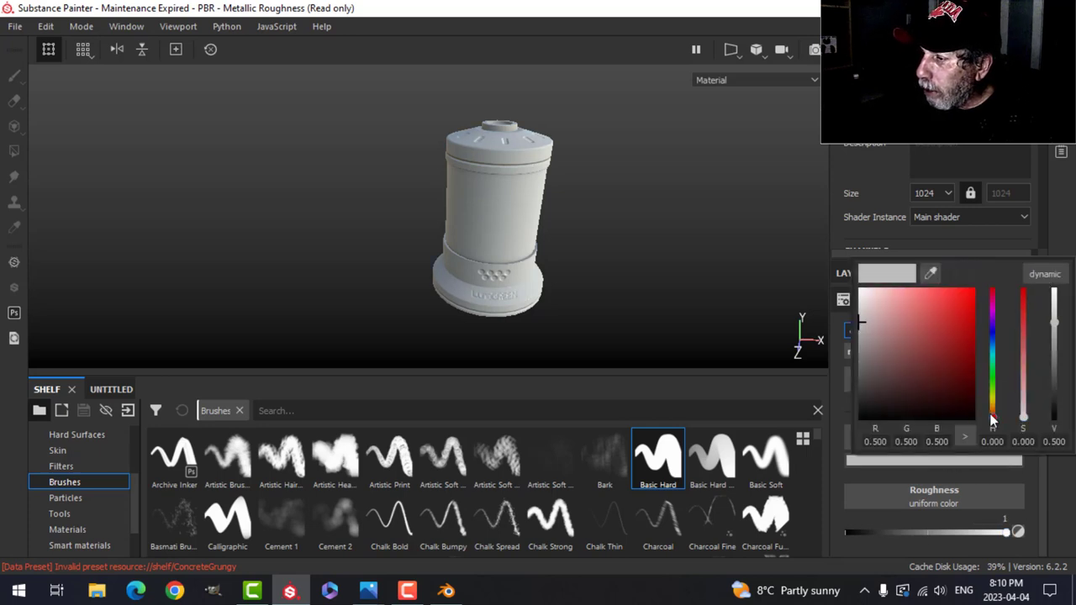
mouse_move(992, 421)
left_mouse_down()
mouse_move(992, 405)
mouse_move(956, 397)
mouse_move(951, 407)
left_mouse_up()
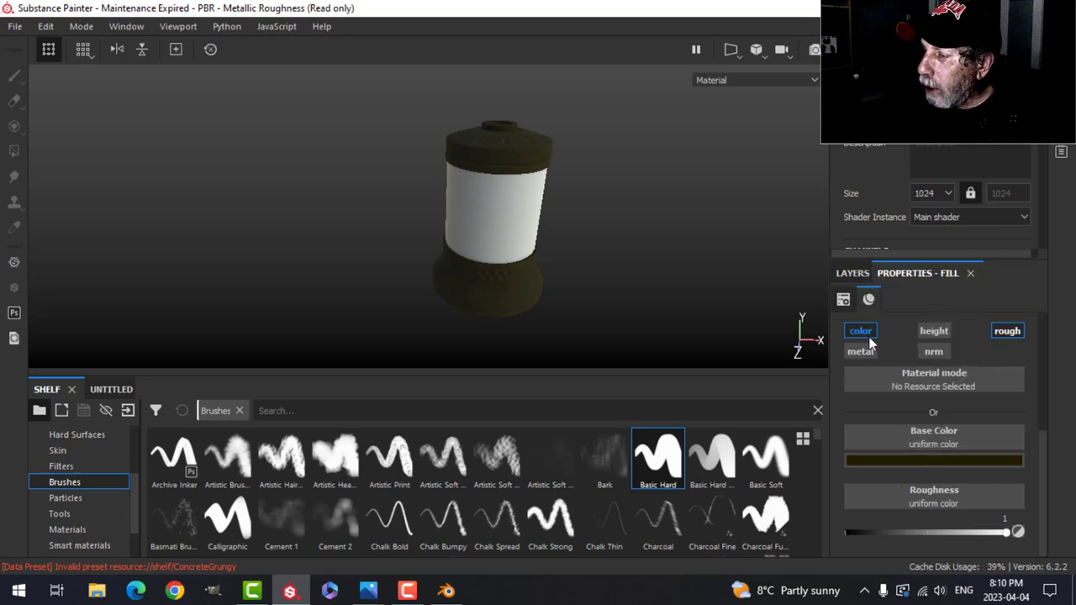
Give the dark fill layer a black mask and add a Dirt generator to that mask.
left_click(854, 274)
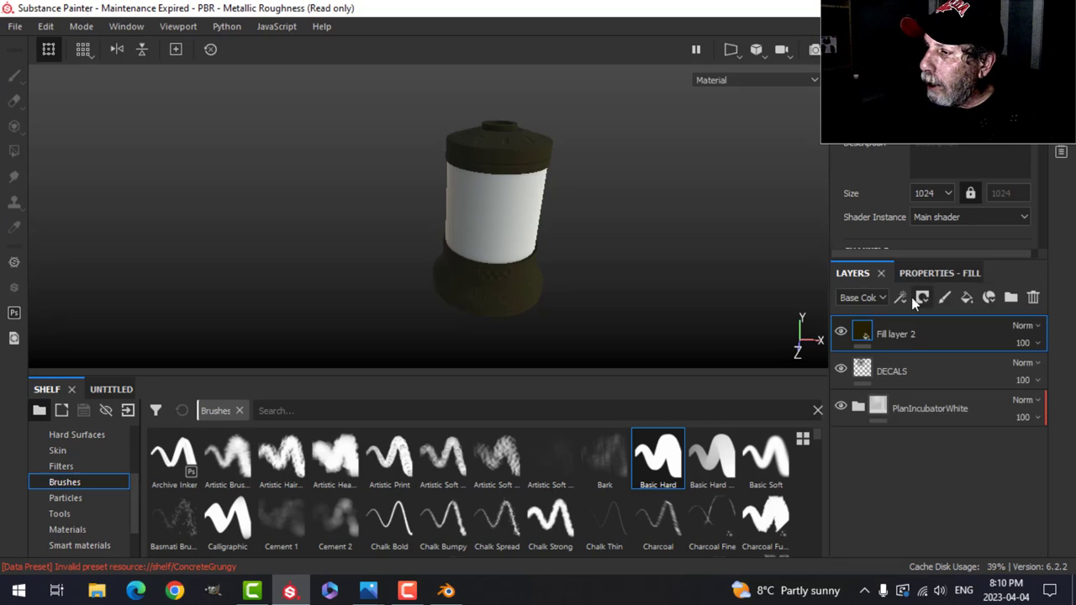
left_click(923, 298)
left_click(948, 335)
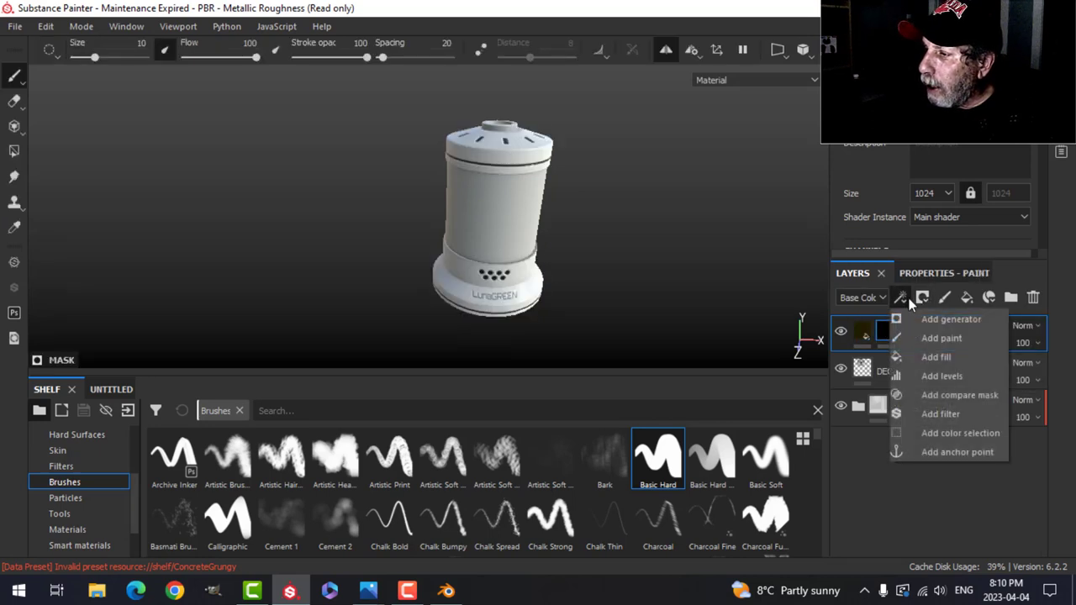
left_click(923, 276)
left_click(925, 322)
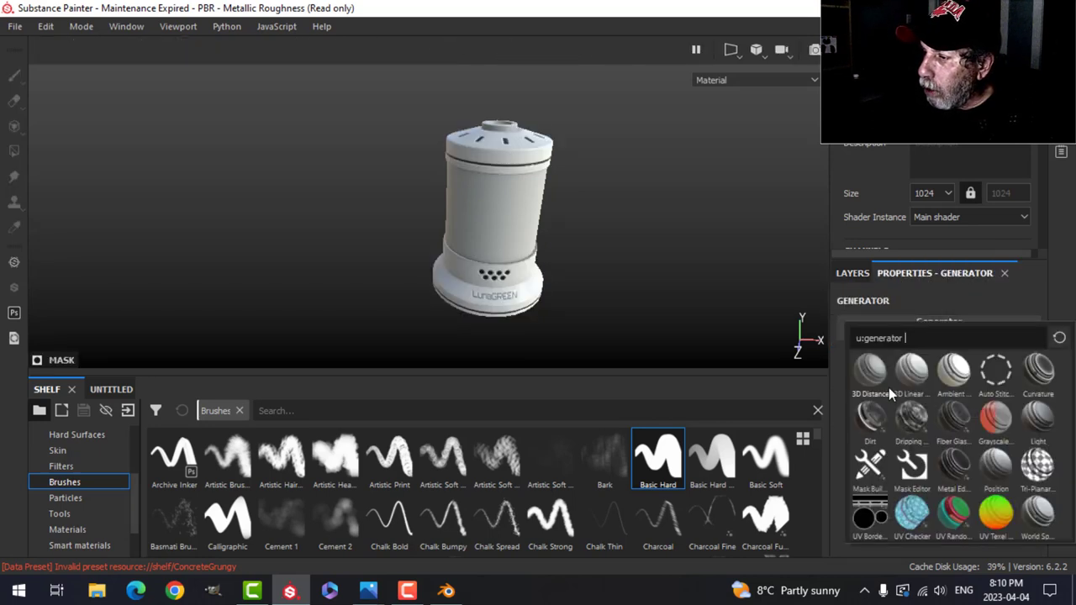
Check the dirt on the cap and body, and lower the generator's Dirt Level to 0.55.
scroll(619, 209, "up", 3)
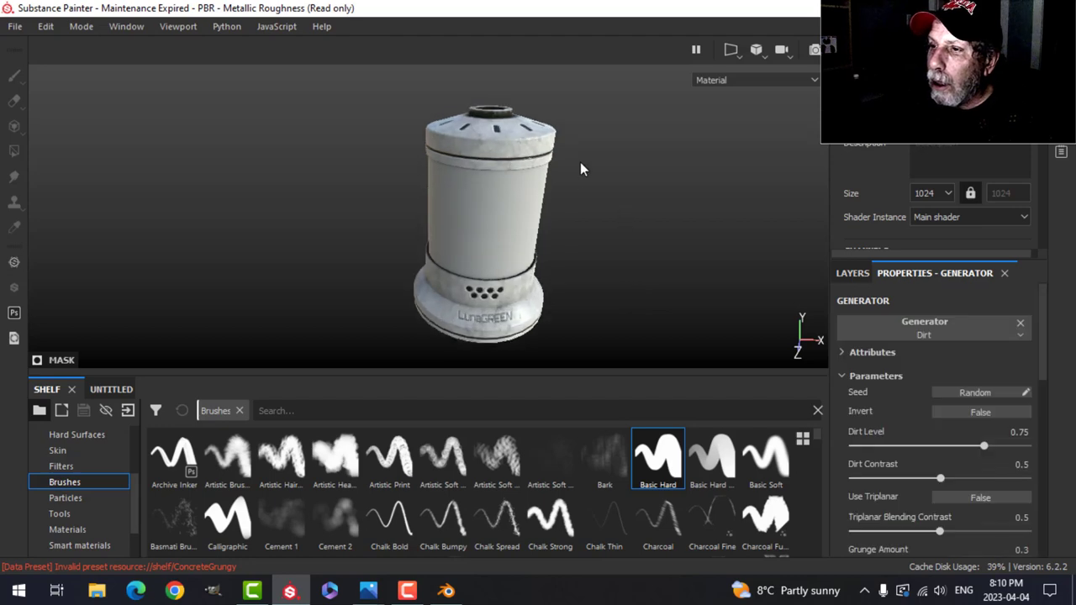
left_click_drag(580, 162, 582, 190, "alt")
scroll(609, 164, "up", 1)
scroll(609, 163, "up", 2)
middle_click_drag(609, 163, 614, 207, "alt")
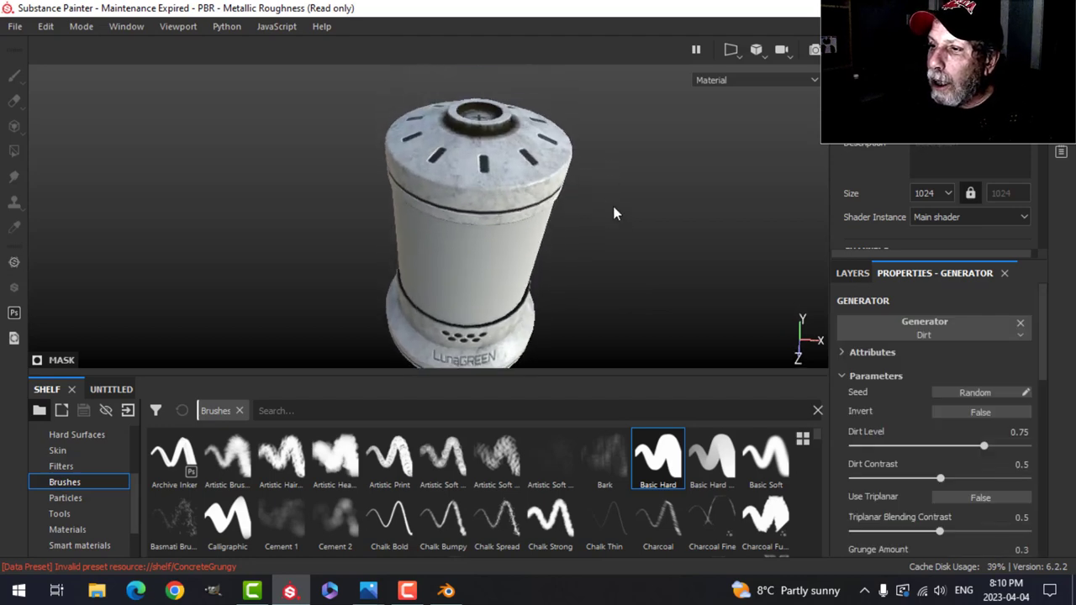
left_click_drag(621, 211, 620, 222, "alt")
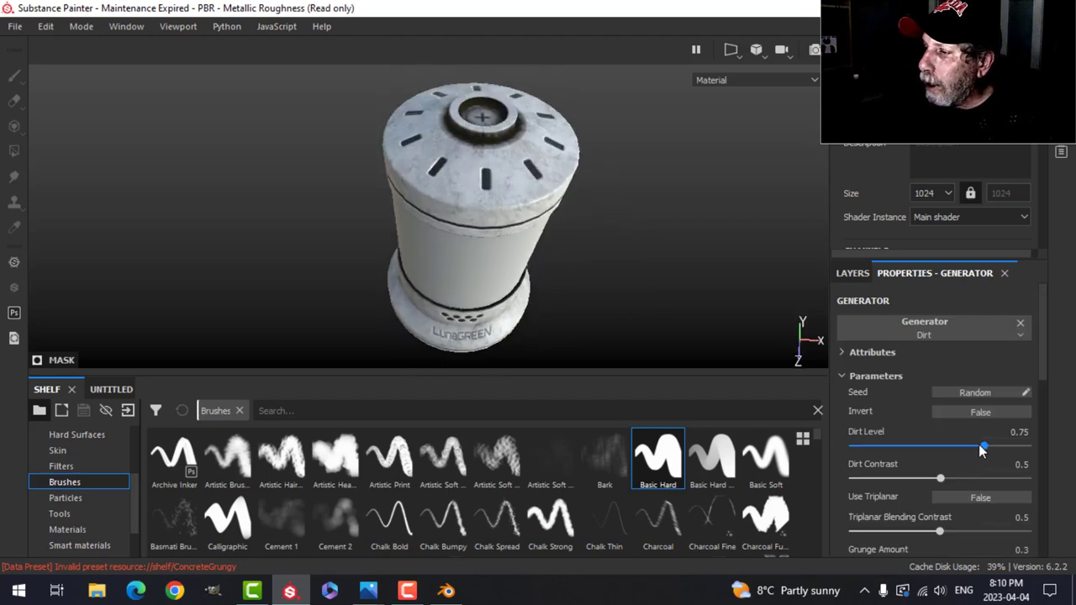
left_click_drag(982, 452, 945, 451)
left_click_drag(642, 328, 673, 328, "alt")
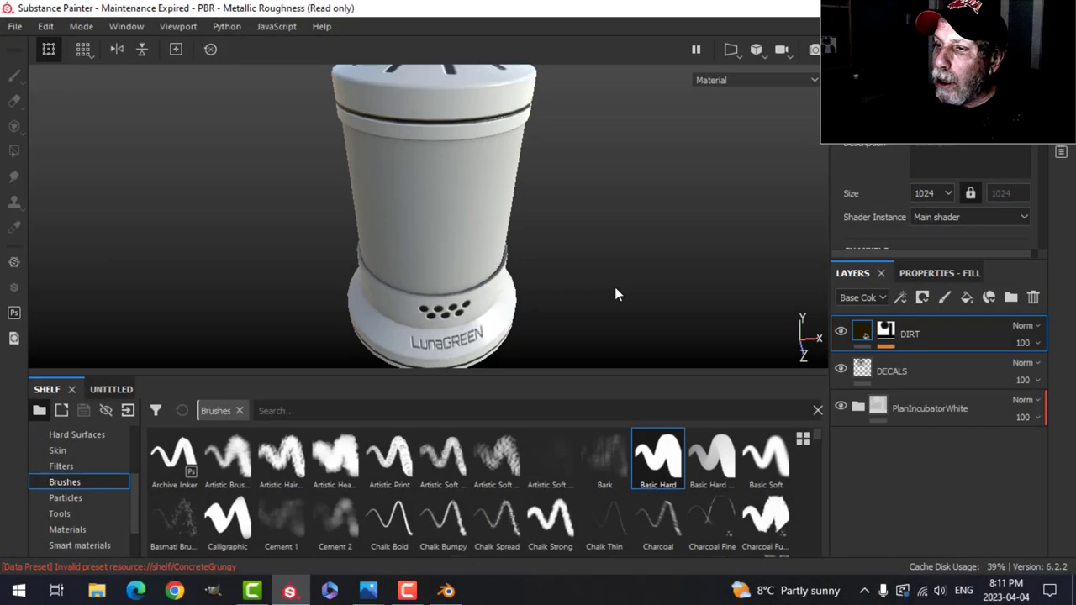
Add an anchor point to the DECALS layer.
middle_click_drag(615, 287, 593, 234, "alt")
scroll(624, 252, "up", 2)
scroll(576, 277, "down", 1)
scroll(622, 232, "down", 1)
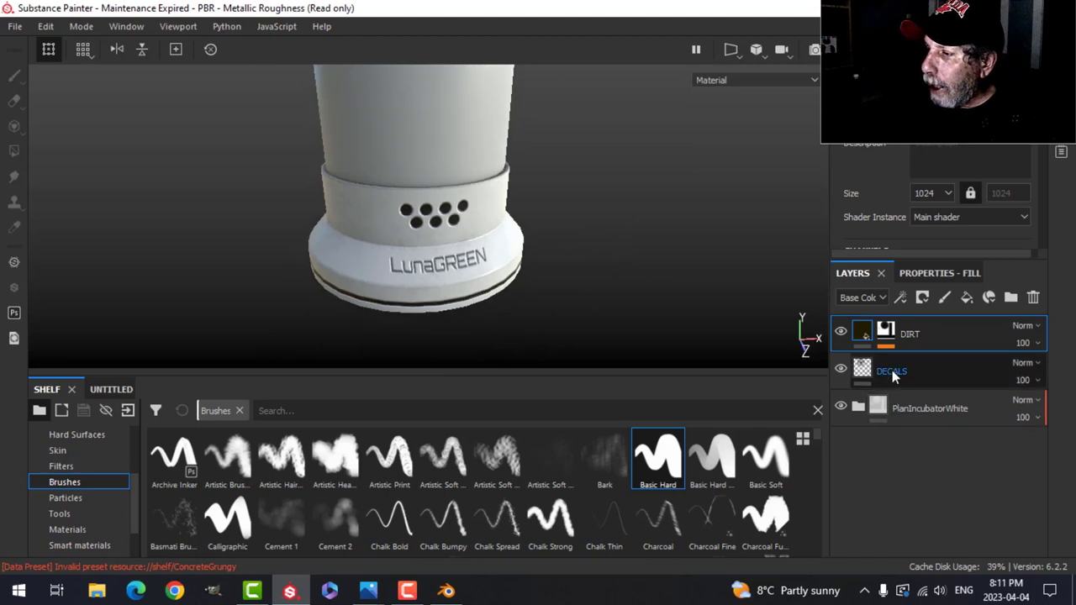
left_click(892, 370)
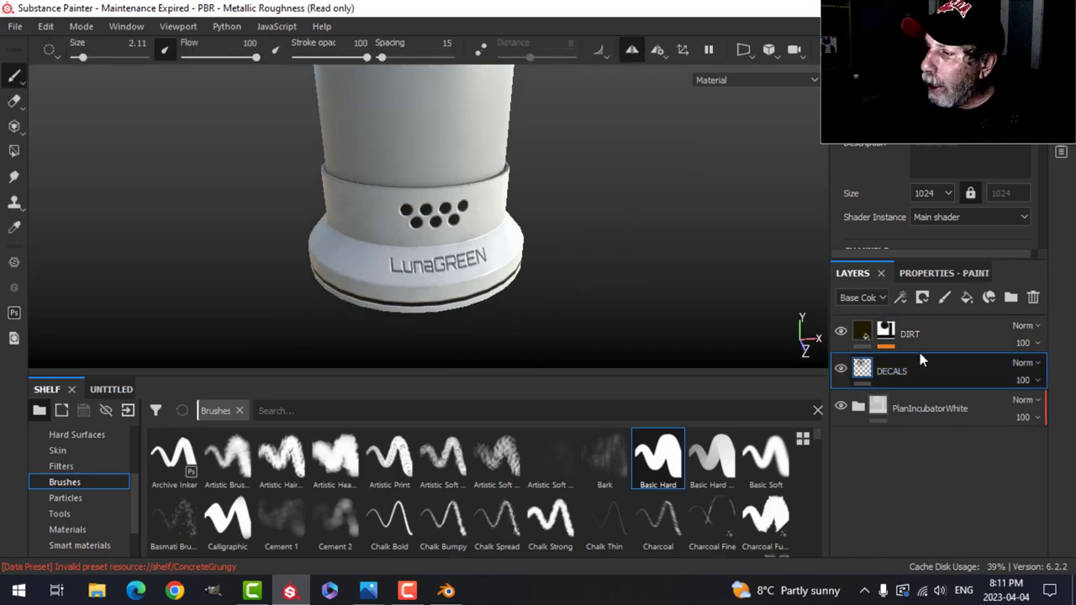
left_click(902, 297)
left_click(957, 452)
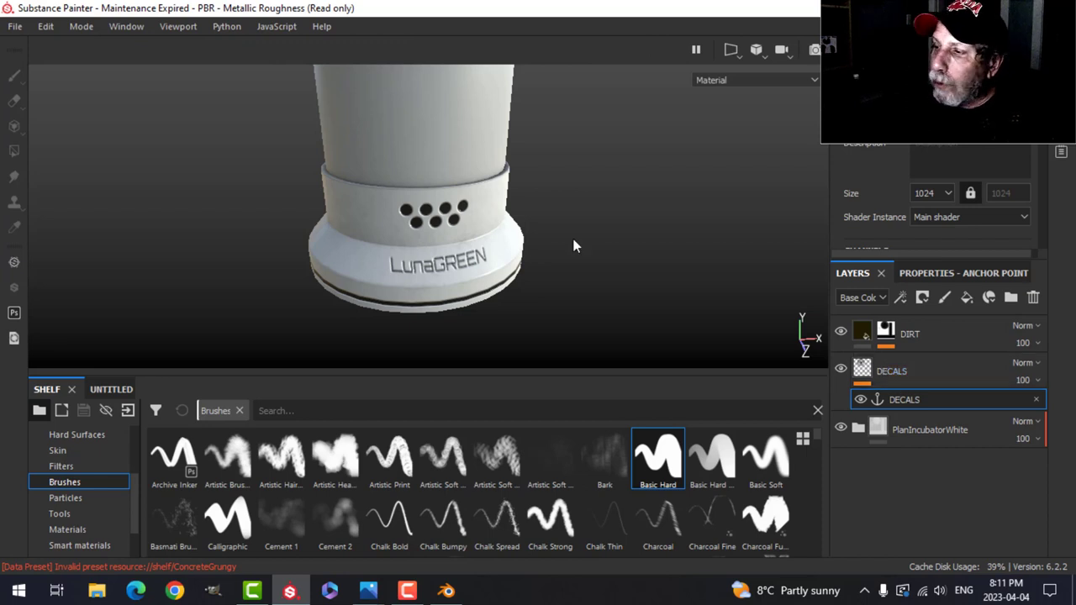
Enable Micro Height in the micro details of the DIRT mask's generator.
left_click(885, 337)
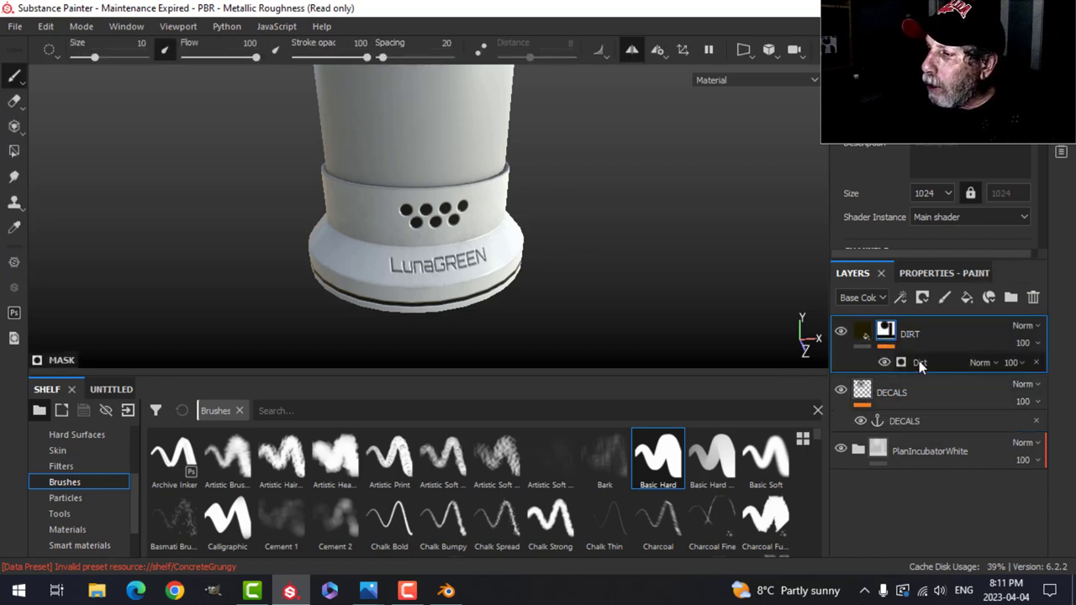
left_click(919, 362)
left_click(940, 276)
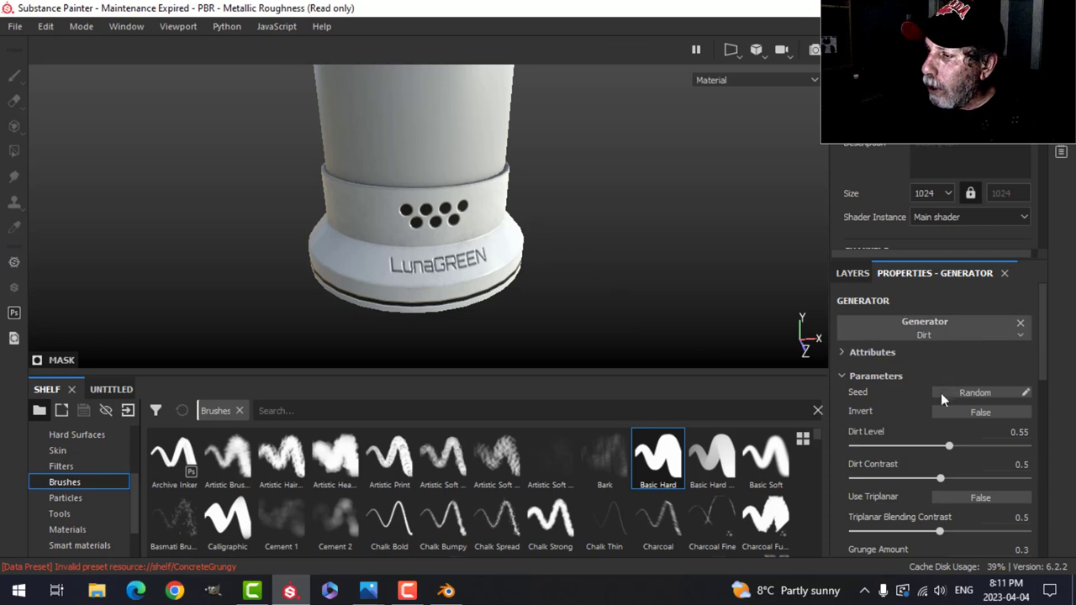
scroll(893, 476, "down", 7)
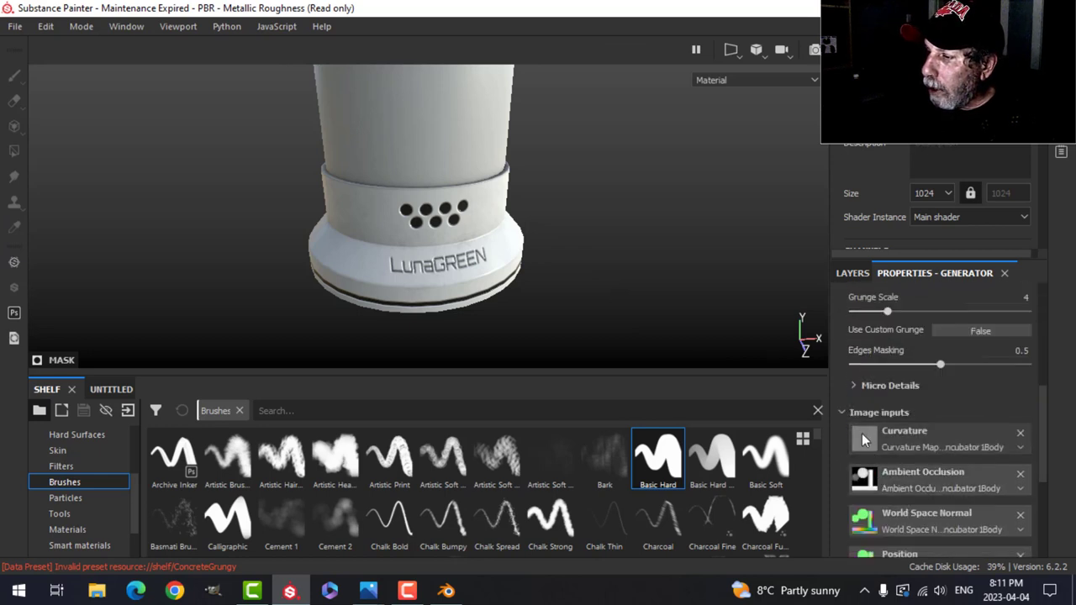
left_click(853, 386)
left_click(978, 405)
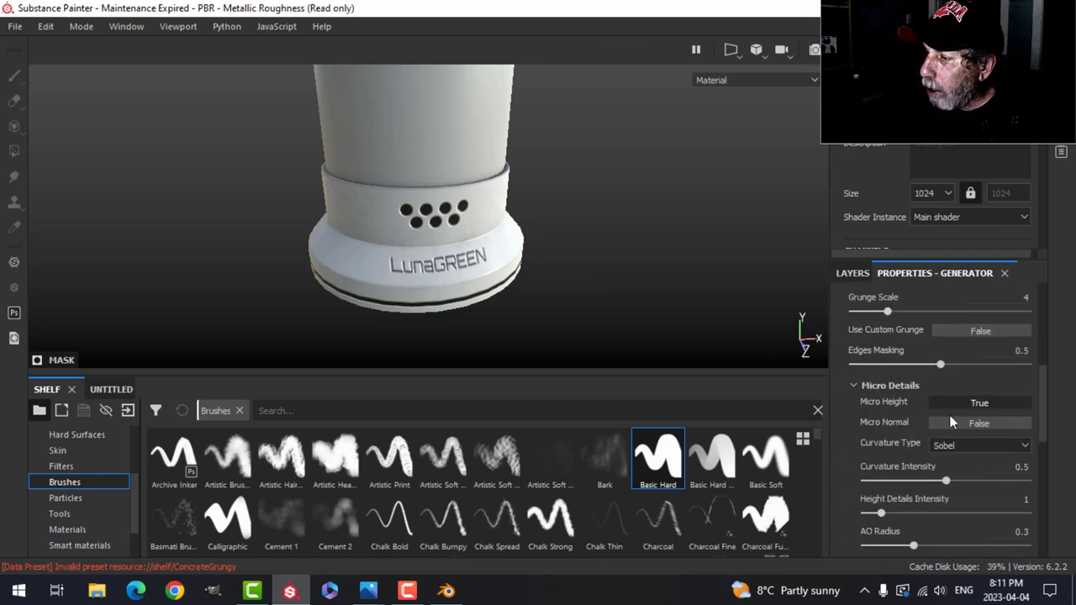
Assign the DECALS anchor point as the generator's Micro Height input and set its referenced channel to Height.
scroll(952, 423, "down", 5)
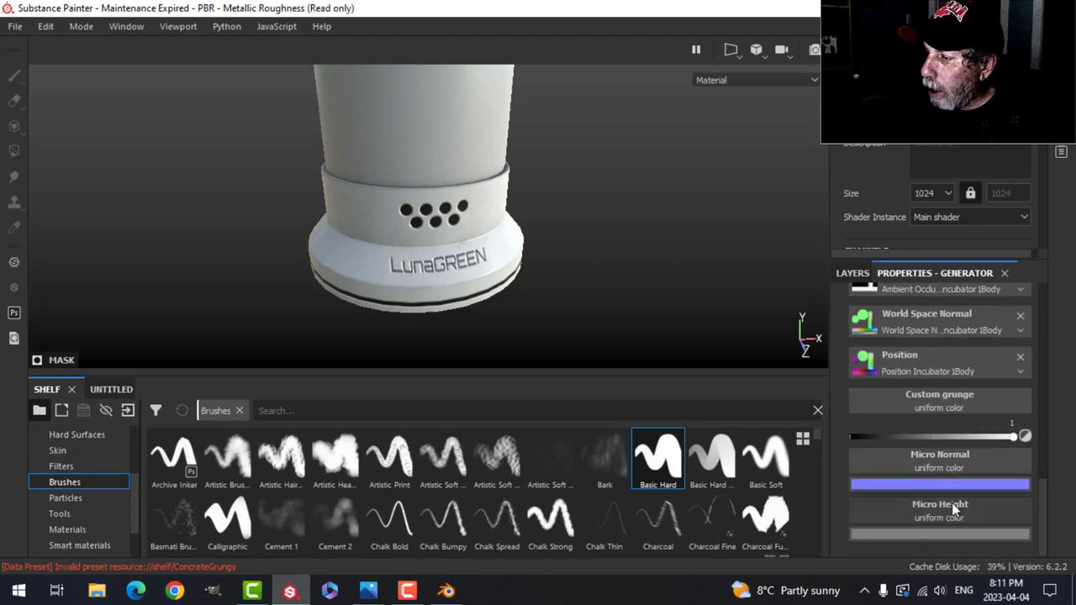
left_click(957, 508)
left_click(959, 279)
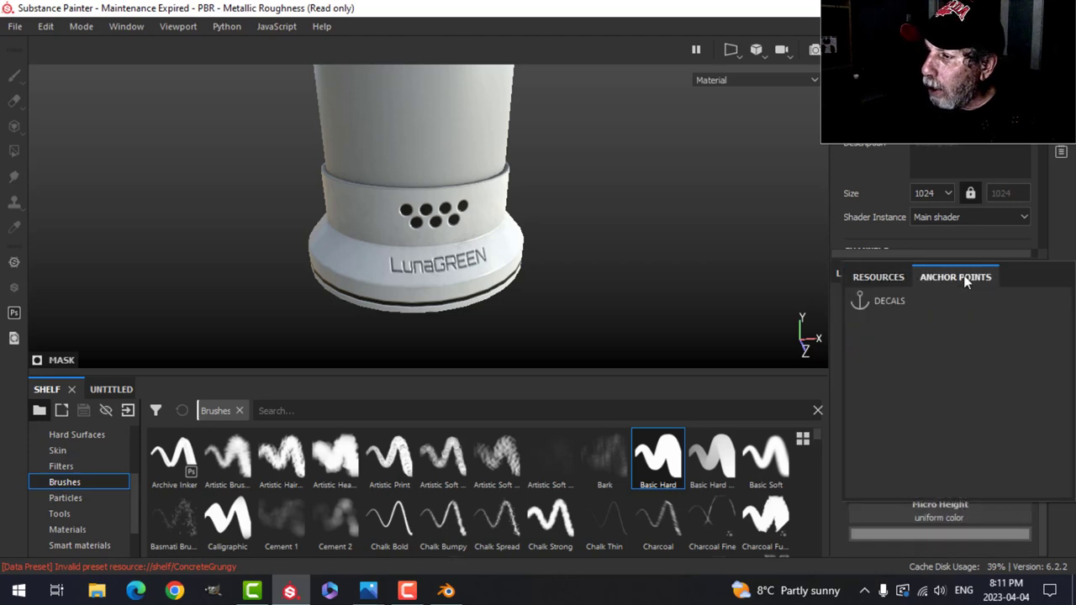
left_click(882, 304)
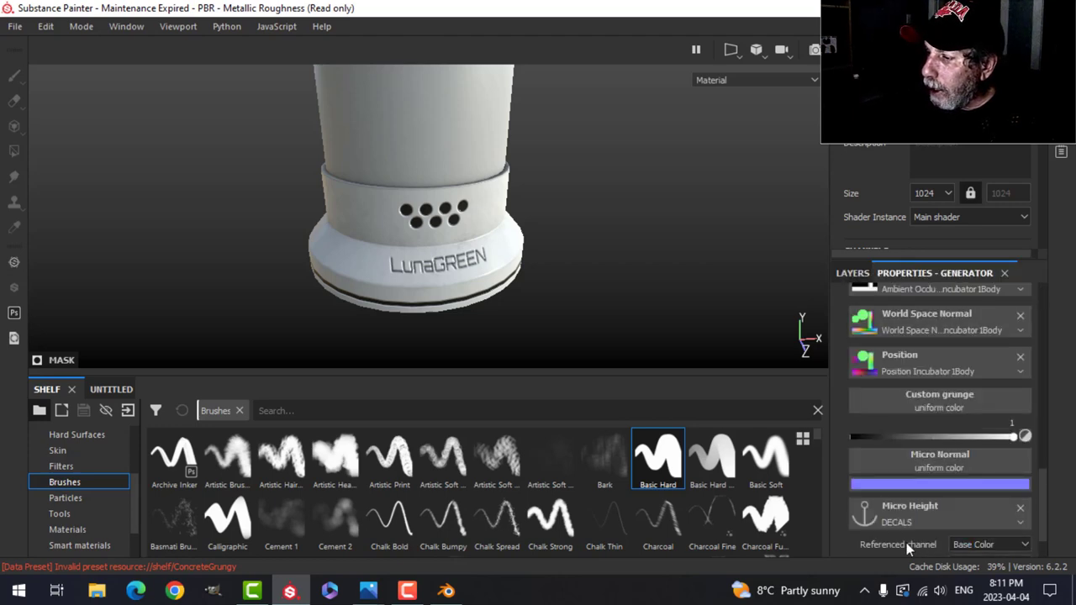
scroll(906, 542, "down", 1)
left_click(986, 501)
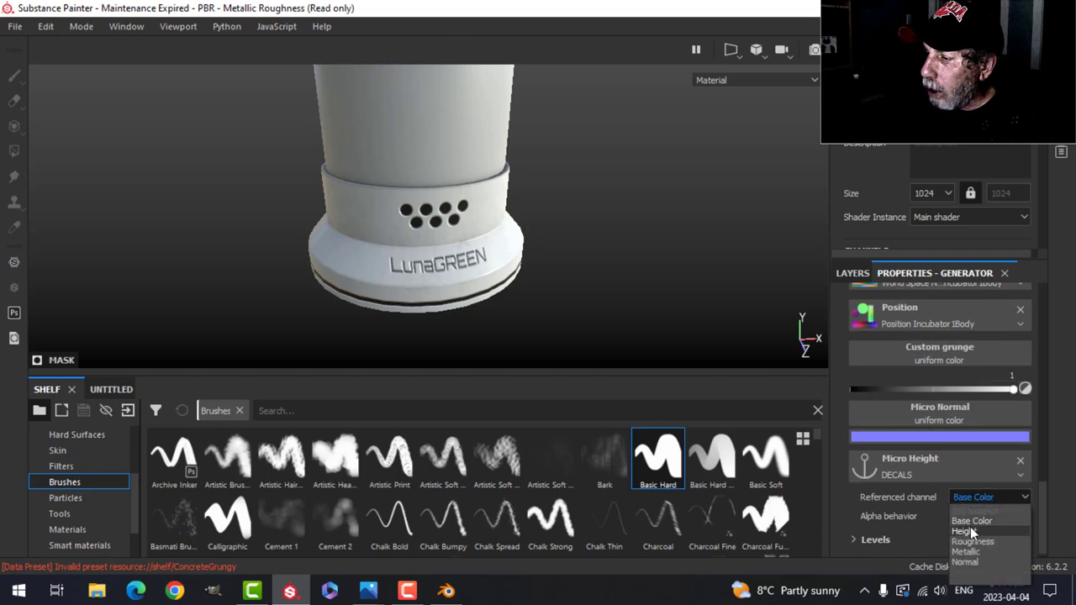
left_click(970, 527)
scroll(514, 283, "down", 1)
Inspect the dirt around the vents and lettering, and set the texture set size to 2048.
scroll(497, 266, "up", 2)
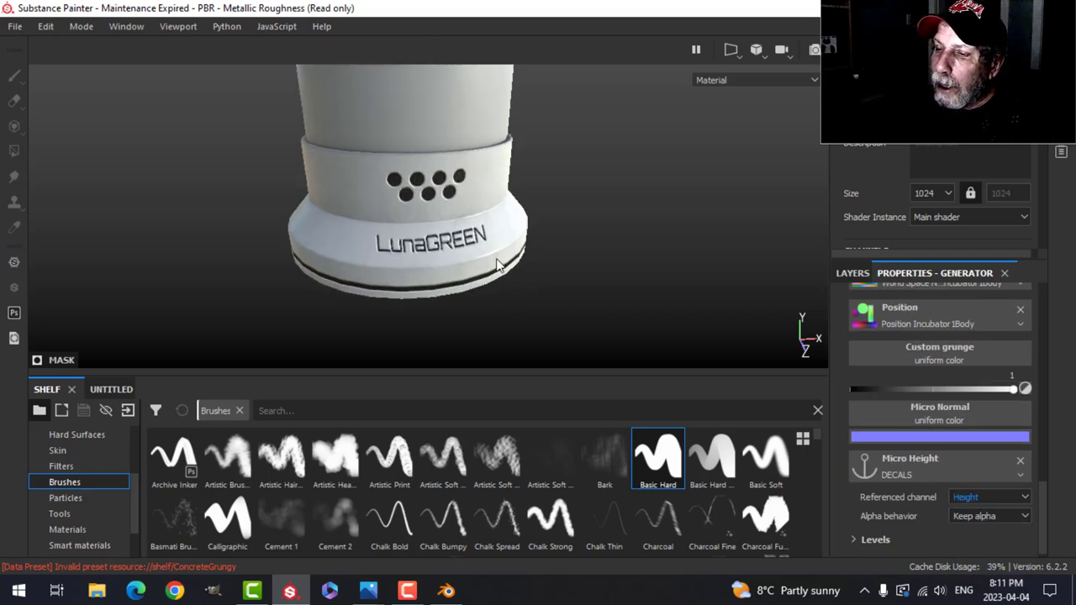
mouse_move(461, 244)
left_mouse_down("alt")
mouse_move(423, 260)
mouse_move(459, 256)
left_mouse_up("alt")
scroll(459, 257, "down", 1)
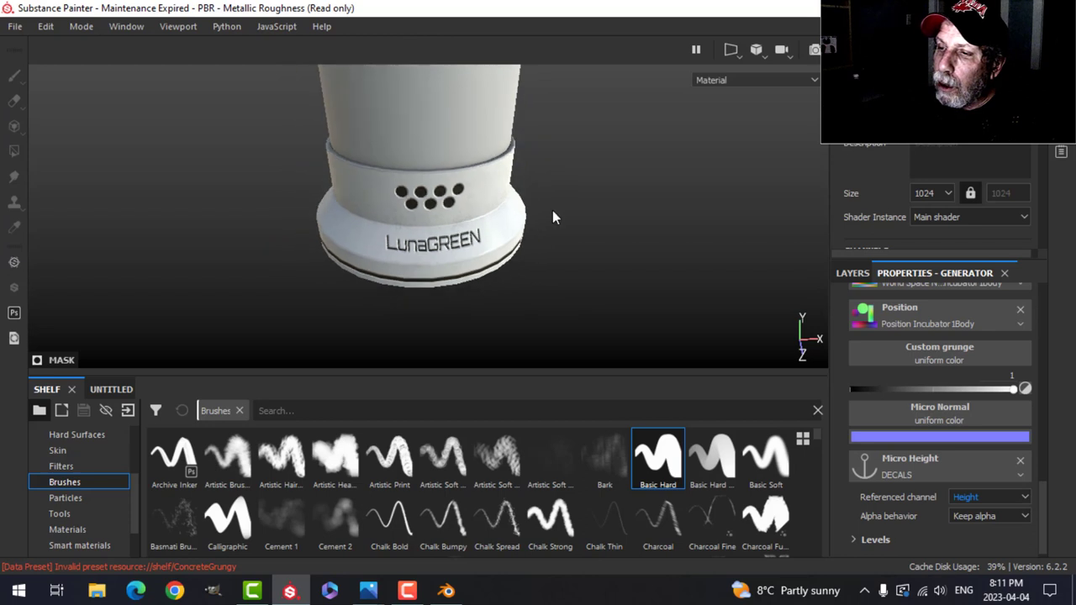
middle_click_drag(552, 214, 558, 264, "alt")
mouse_move(570, 256)
left_mouse_down("alt")
mouse_move(538, 245)
mouse_move(538, 207)
mouse_move(580, 216)
mouse_move(573, 202)
mouse_move(548, 247)
mouse_move(545, 204)
mouse_move(567, 284)
mouse_move(565, 251)
left_mouse_up("alt")
left_click(928, 195)
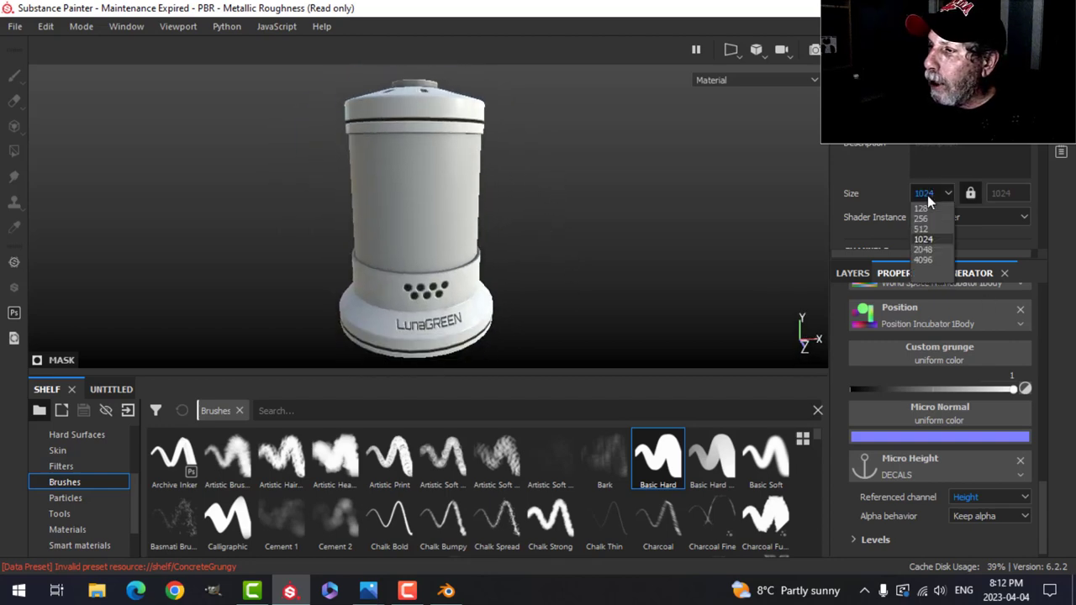
left_click(932, 257)
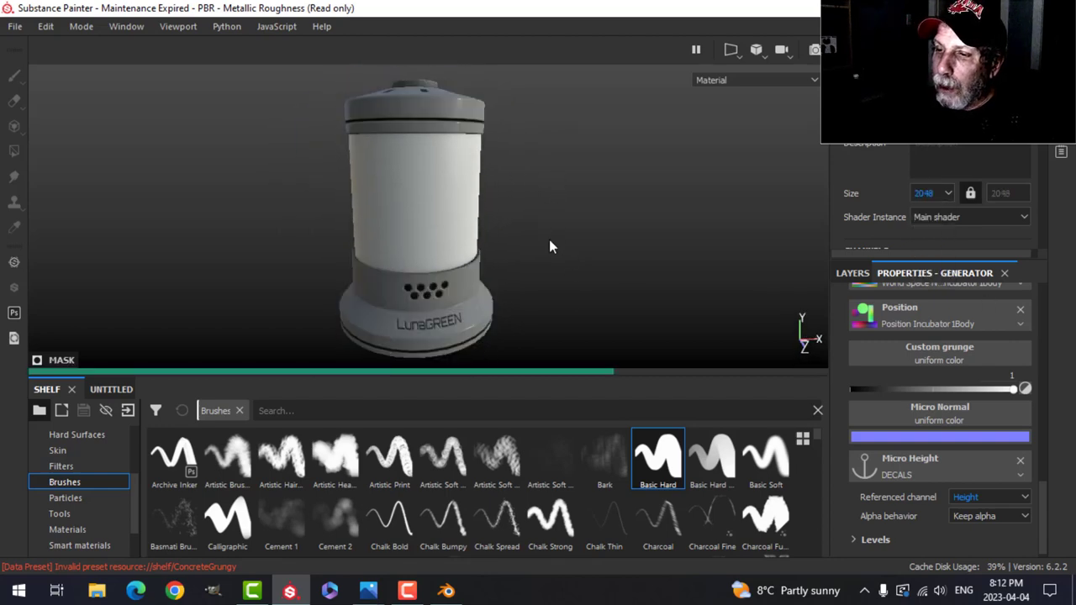
Examine the dirt on the cap slots, panel grooves and base lettering from several angles under different lighting.
left_click_drag(562, 267, 564, 329, "alt")
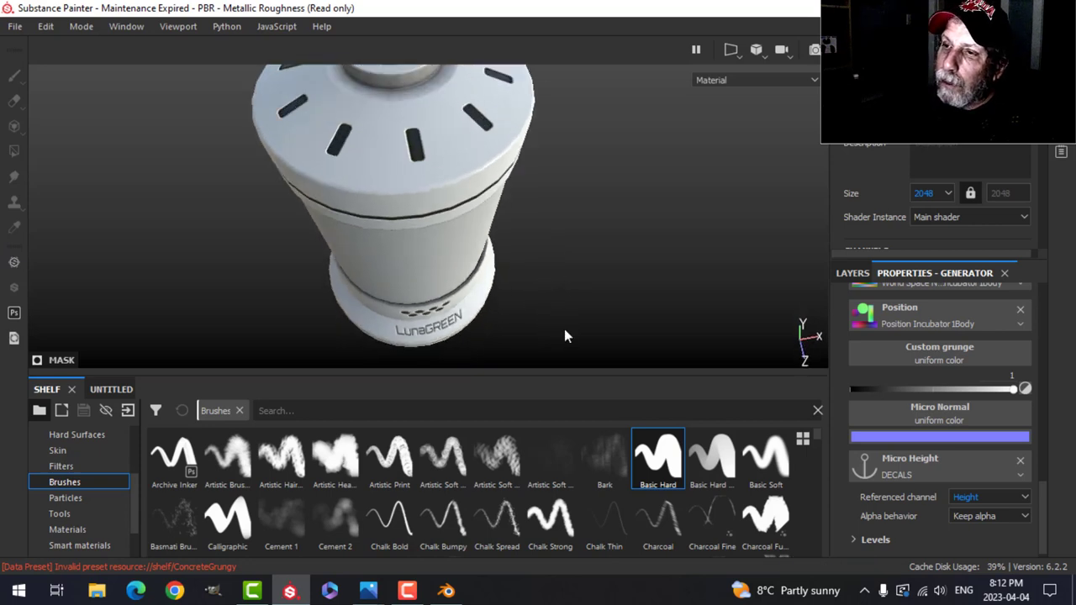
scroll(556, 318, "down", 2)
middle_click_drag(555, 318, 562, 255, "alt")
mouse_move(562, 254)
left_mouse_down("alt")
mouse_move(528, 250)
mouse_move(533, 236)
mouse_move(524, 243)
mouse_move(533, 276)
mouse_move(564, 271)
left_mouse_up("alt")
scroll(533, 234, "up", 3)
right_click_drag(564, 271, 655, 273, "shift")
left_click_drag(655, 273, 550, 261, "alt")
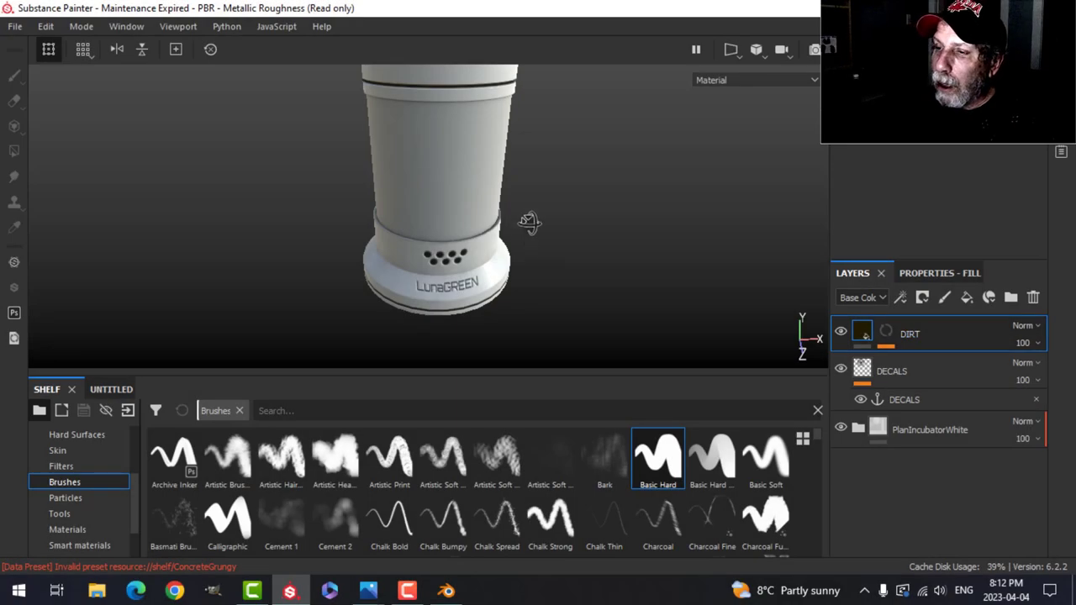
left_click_drag(527, 224, 678, 255, "alt")
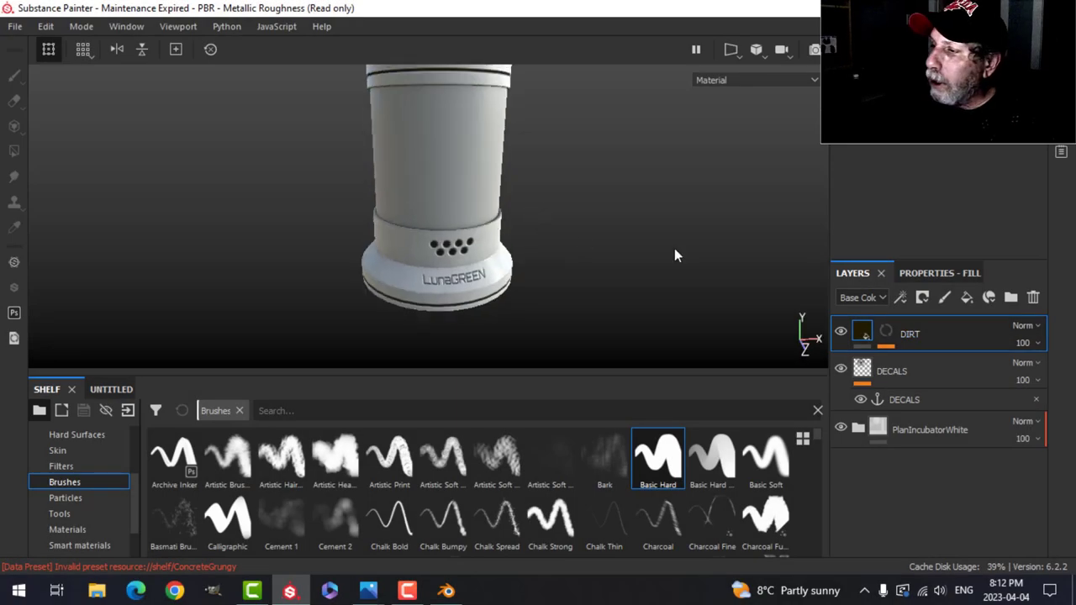
Add a fill layer above DIRT using only color and height, and give it a slightly darker gray base color.
left_click(969, 300)
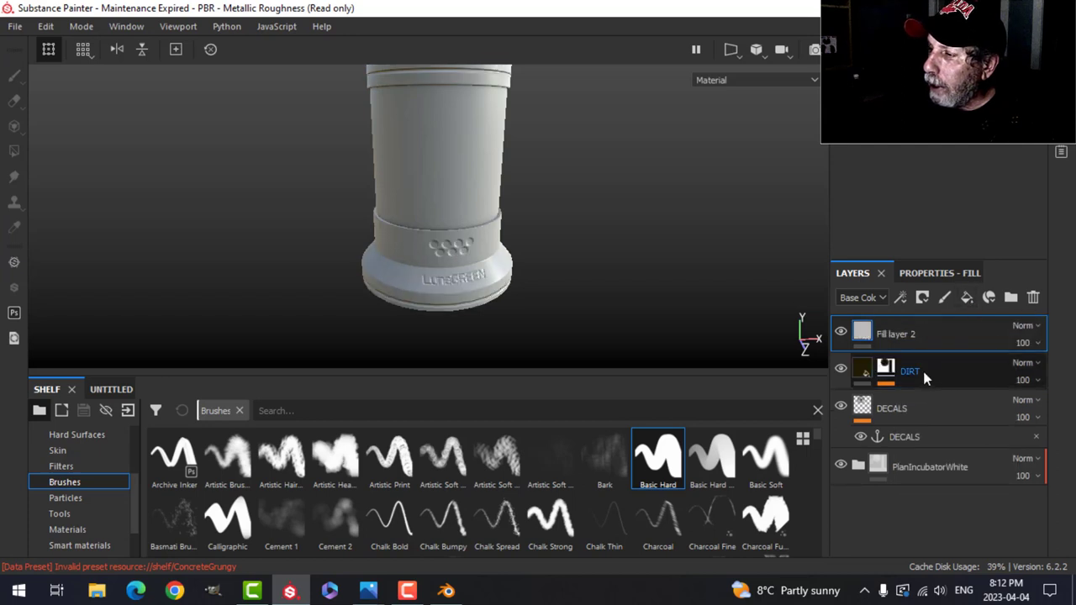
left_click(867, 333)
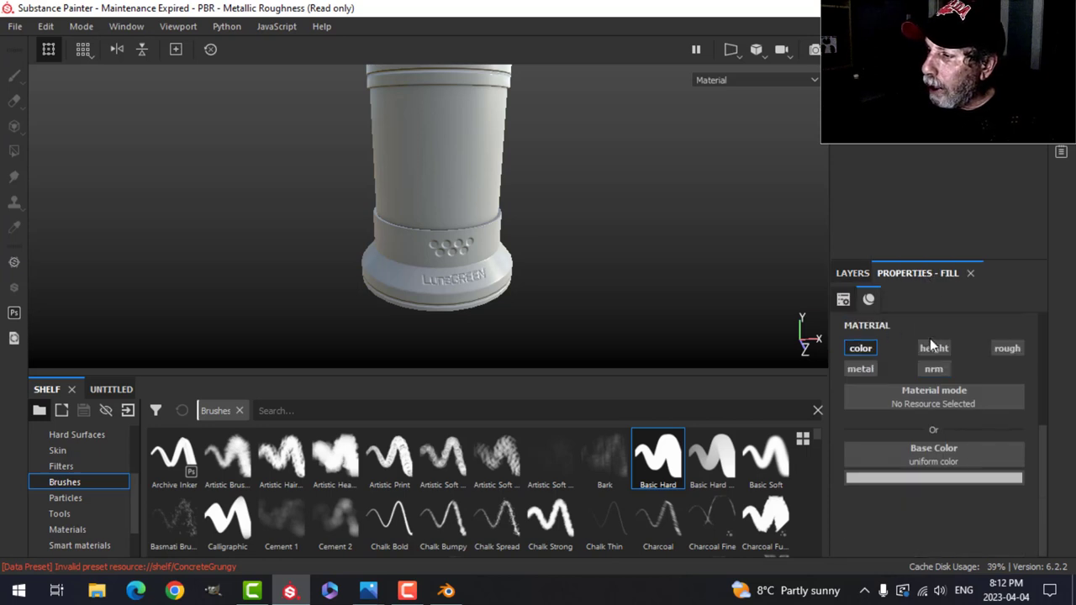
left_click(938, 479)
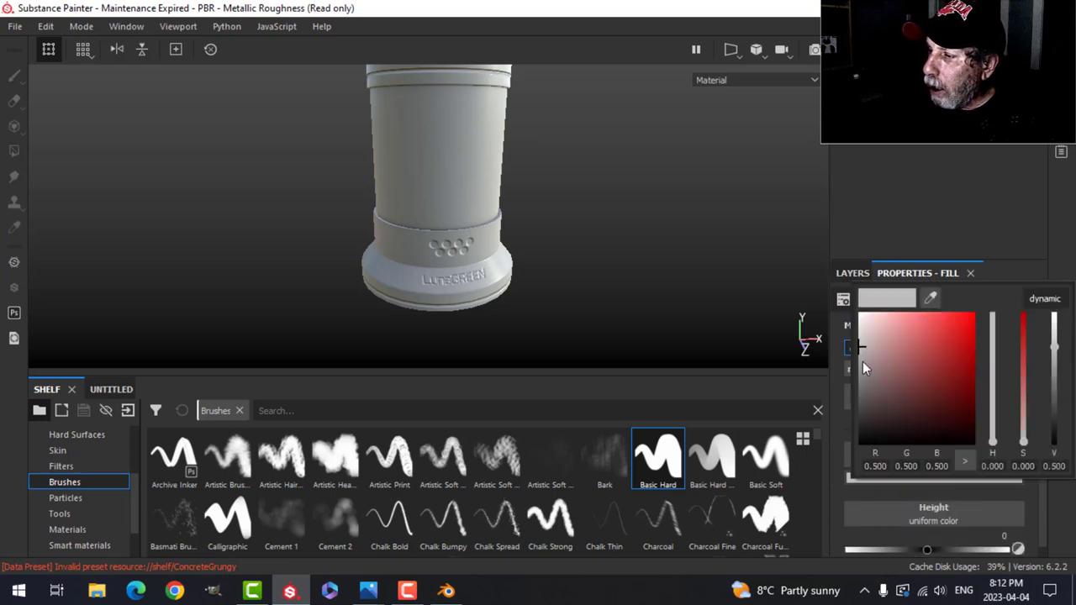
left_click(859, 359)
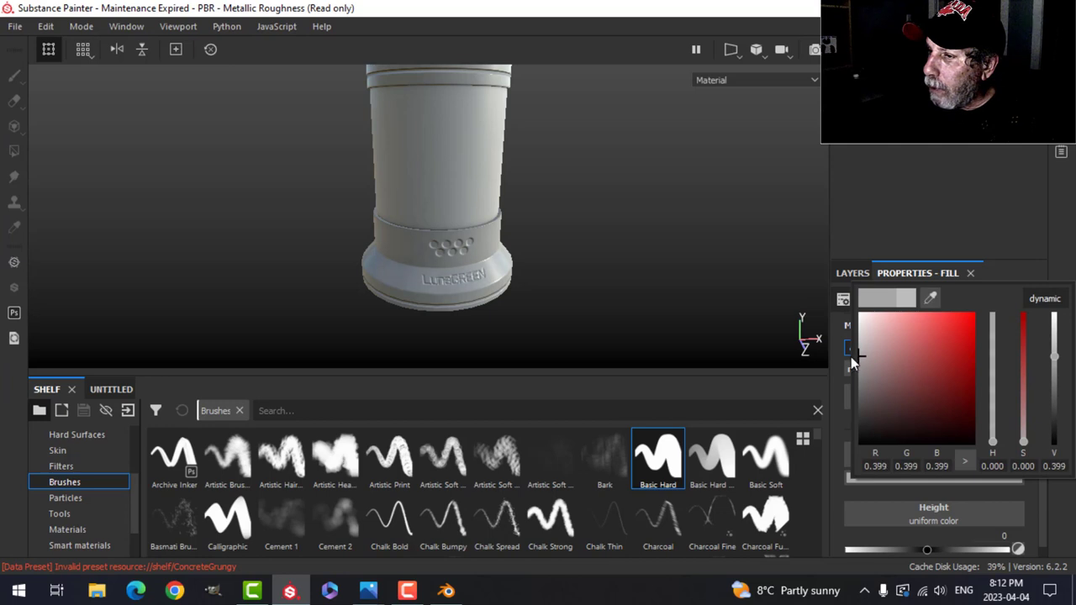
left_click_drag(852, 360, 850, 354)
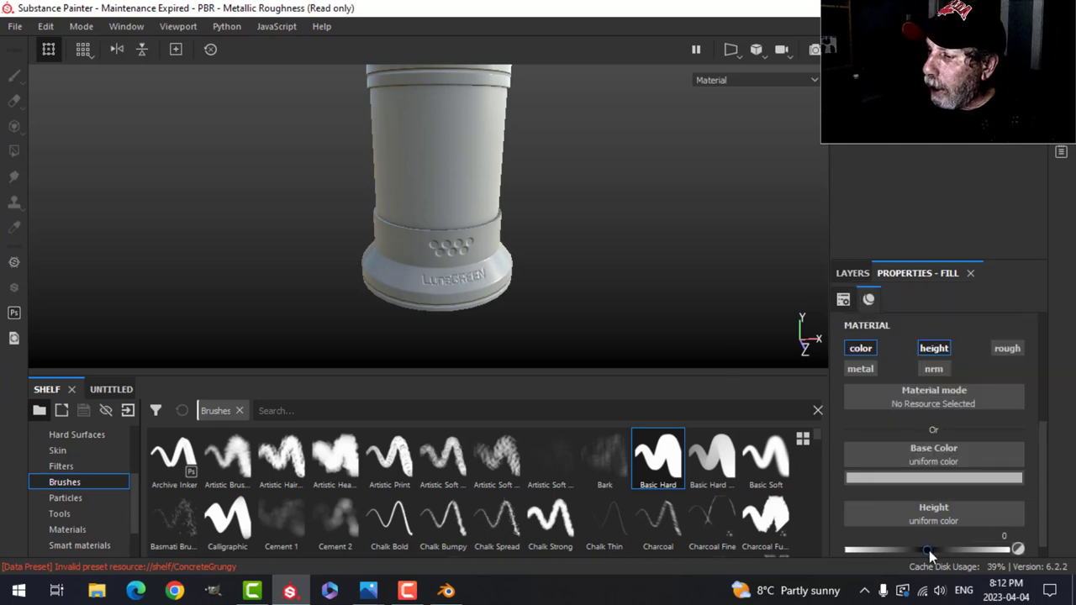
Set the new fill layer's height to -0.0628 and give it a black mask containing a fill effect.
left_click_drag(929, 551, 922, 552)
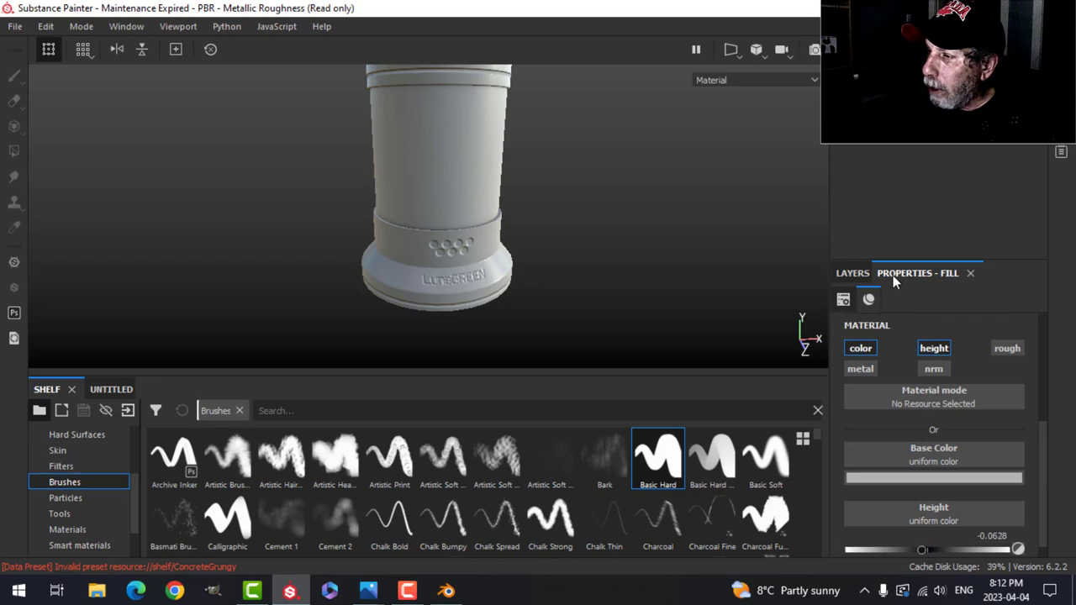
left_click(863, 273)
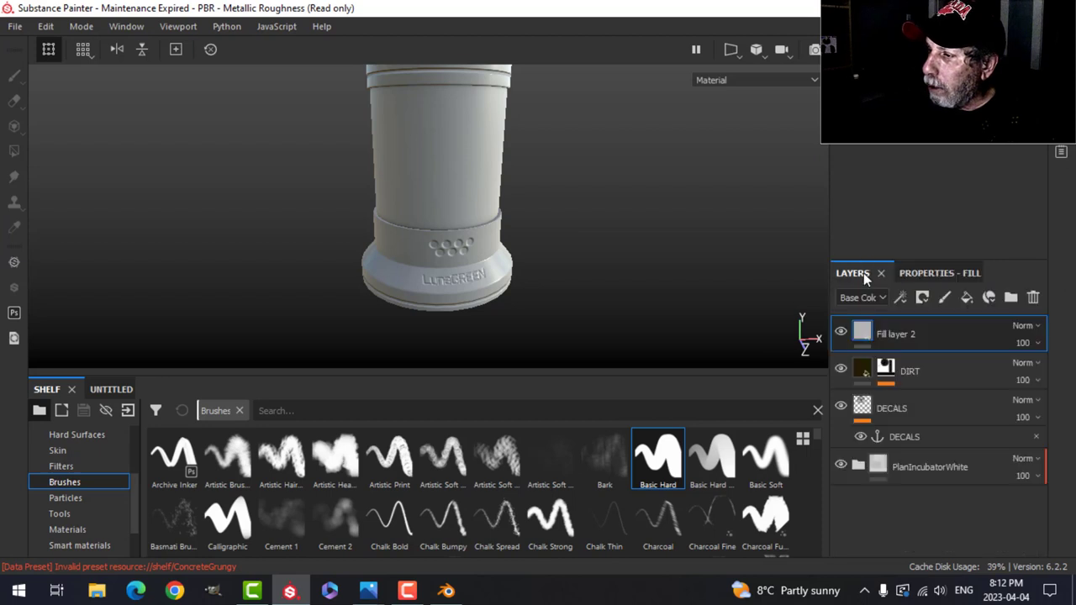
left_click(923, 301)
left_click(942, 336)
right_click(891, 331)
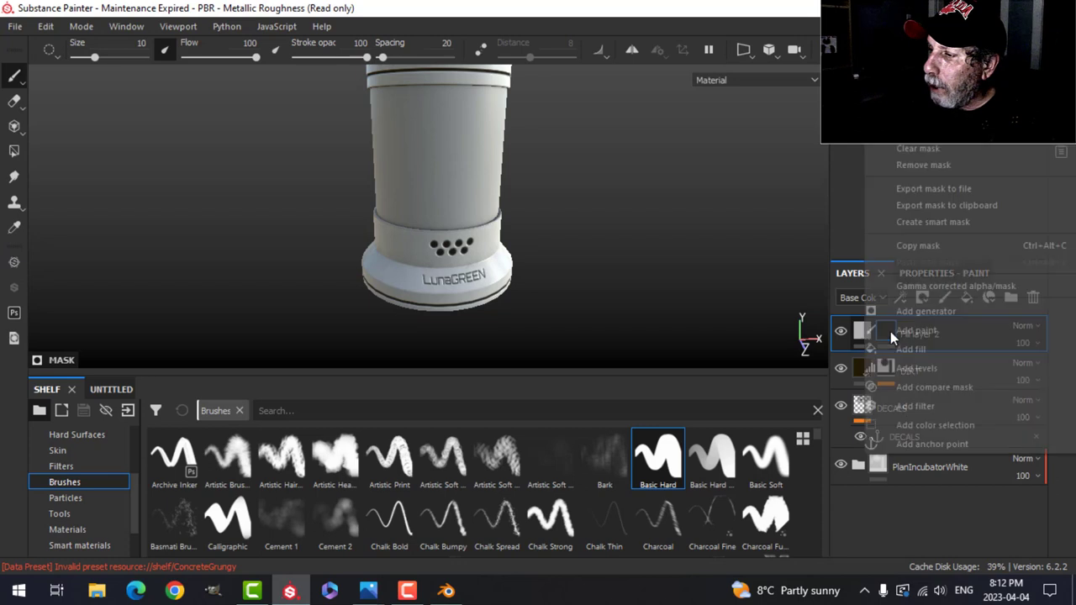
left_click(915, 350)
Find the Grunge Scratches Rough procedural by searching for SCRA and assign it as the mask fill's grayscale.
left_click(948, 275)
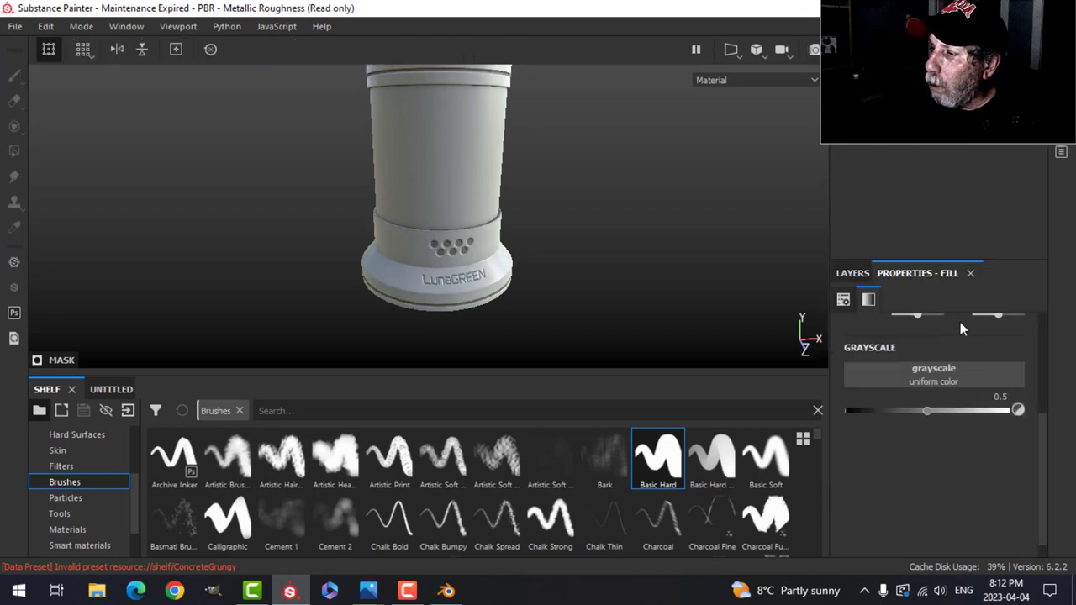
scroll(75, 521, "up", 3)
left_click(84, 498)
left_click(332, 410)
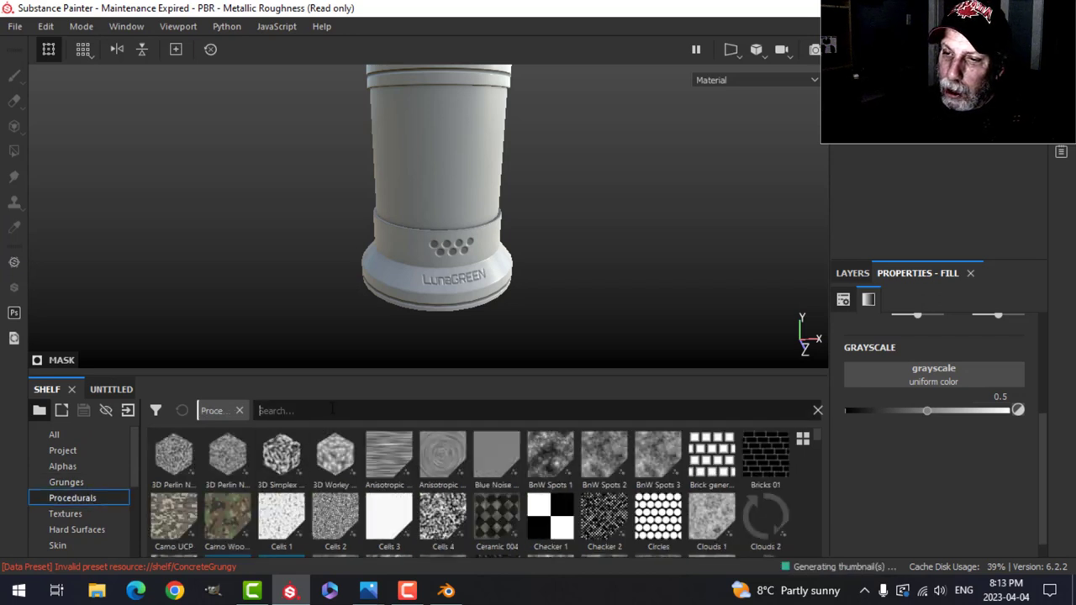
type("s")
type("RA")
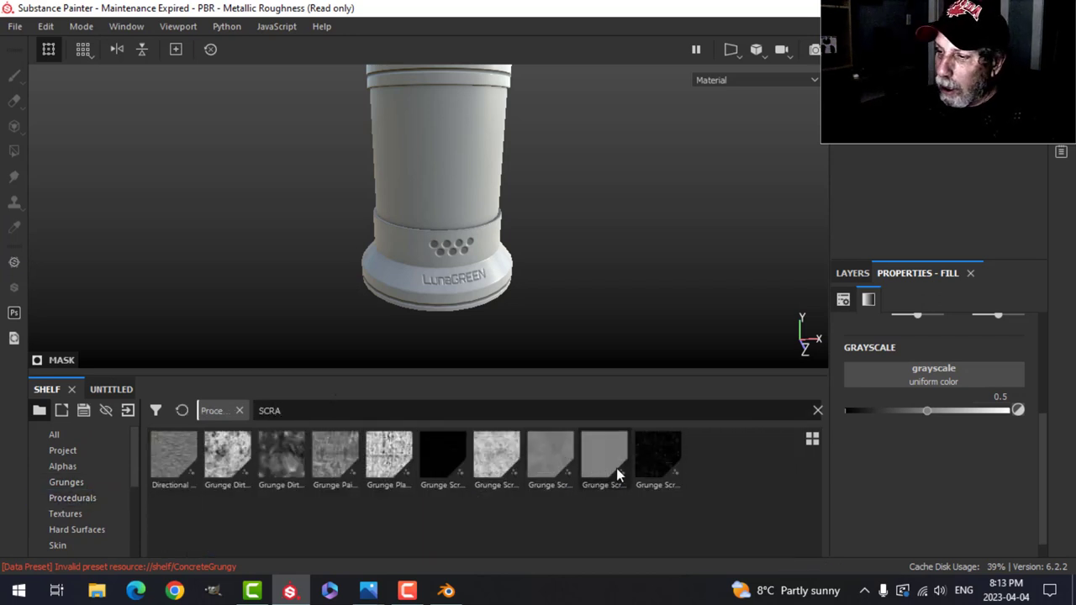
left_click_drag(654, 472, 924, 387)
Set the grunge's Double Scratch to 0.46 and check the scratches on the cap, body and base.
scroll(591, 235, "down", 3)
mouse_move(591, 234)
left_mouse_down("alt")
mouse_move(600, 244)
mouse_move(599, 213)
mouse_move(582, 229)
left_mouse_up("alt")
scroll(599, 252, "up", 3)
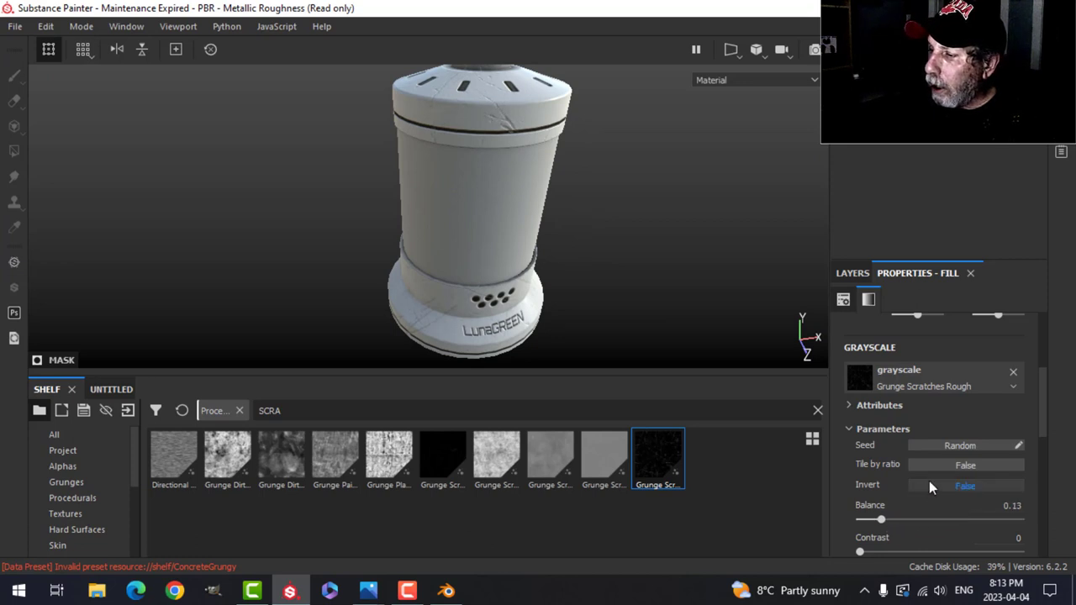
left_click_drag(646, 313, 596, 254, "alt")
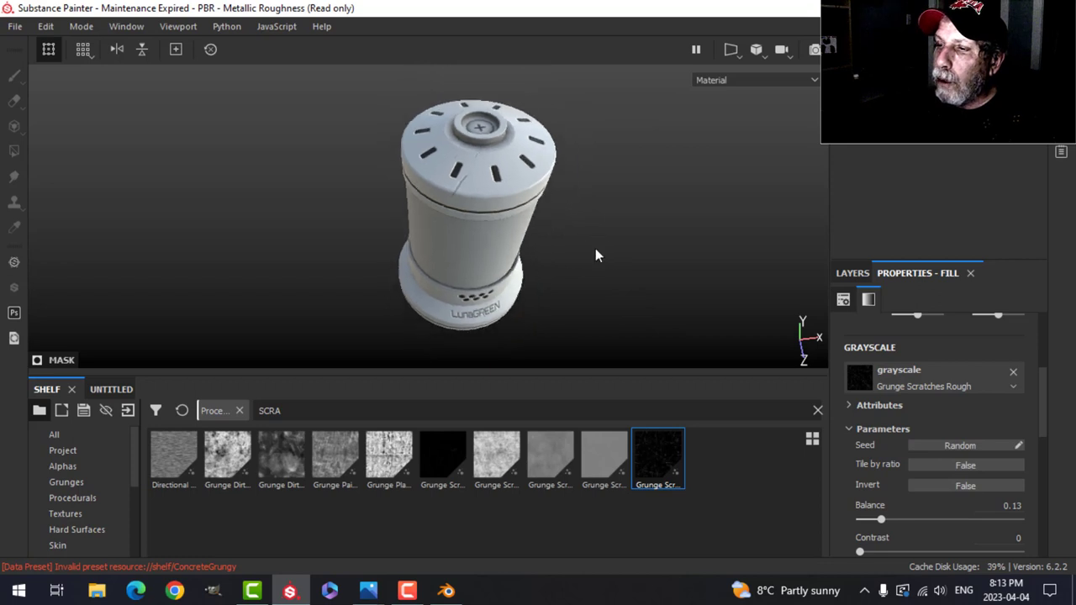
scroll(593, 248, "up", 5)
scroll(978, 490, "down", 2)
scroll(959, 489, "down", 1)
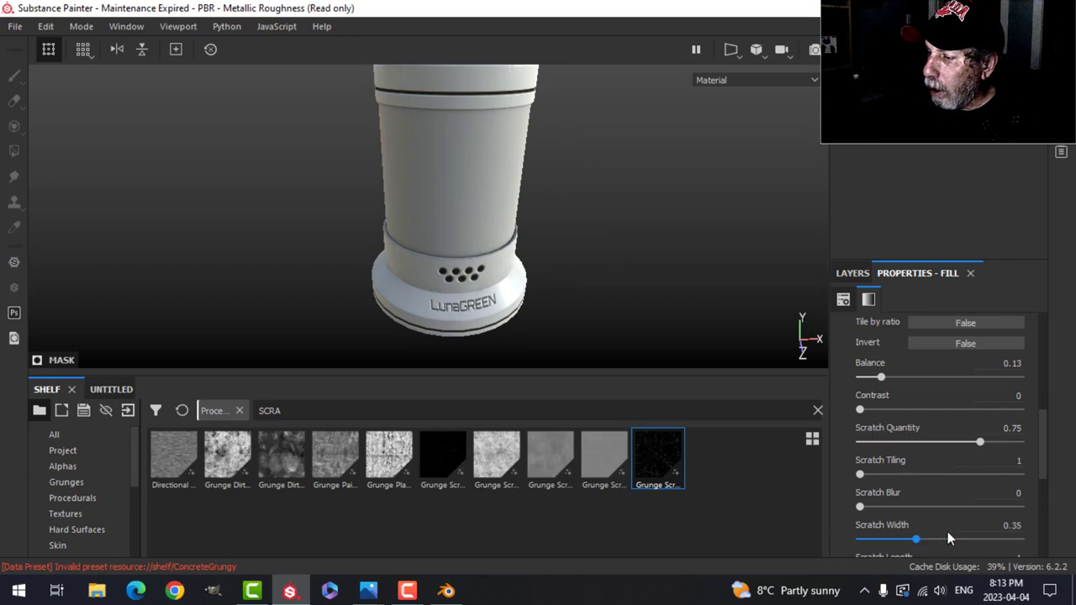
scroll(949, 496, "down", 2)
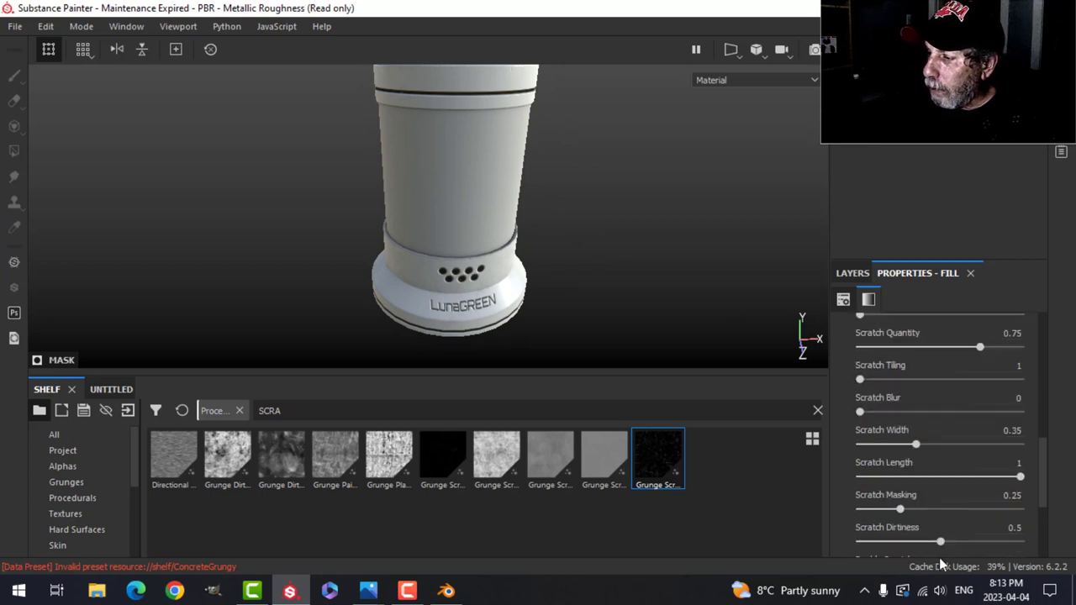
scroll(940, 551, "down", 2)
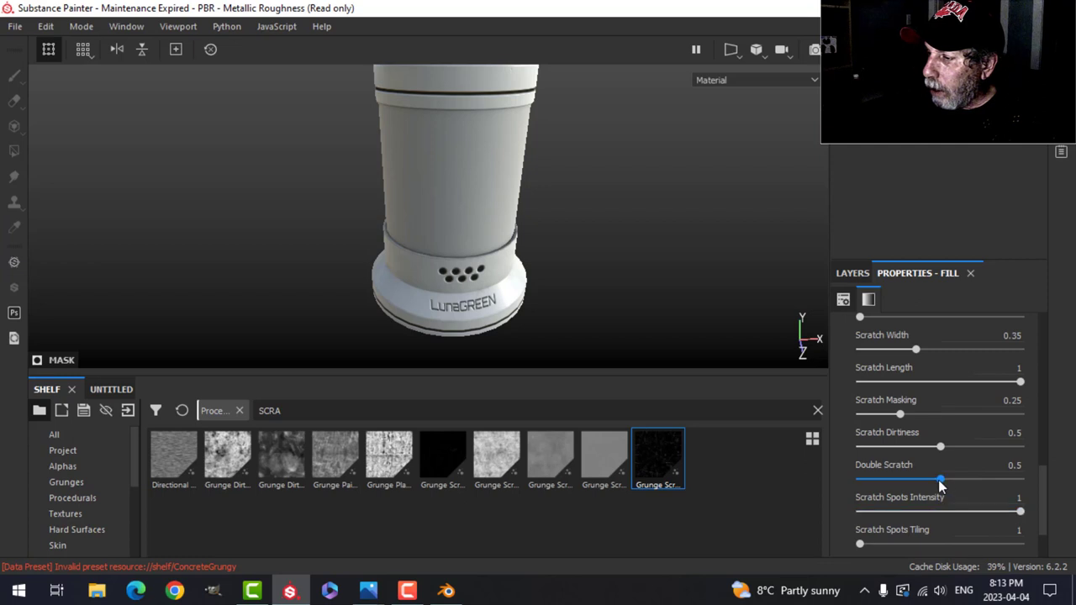
left_click_drag(555, 255, 561, 290, "alt")
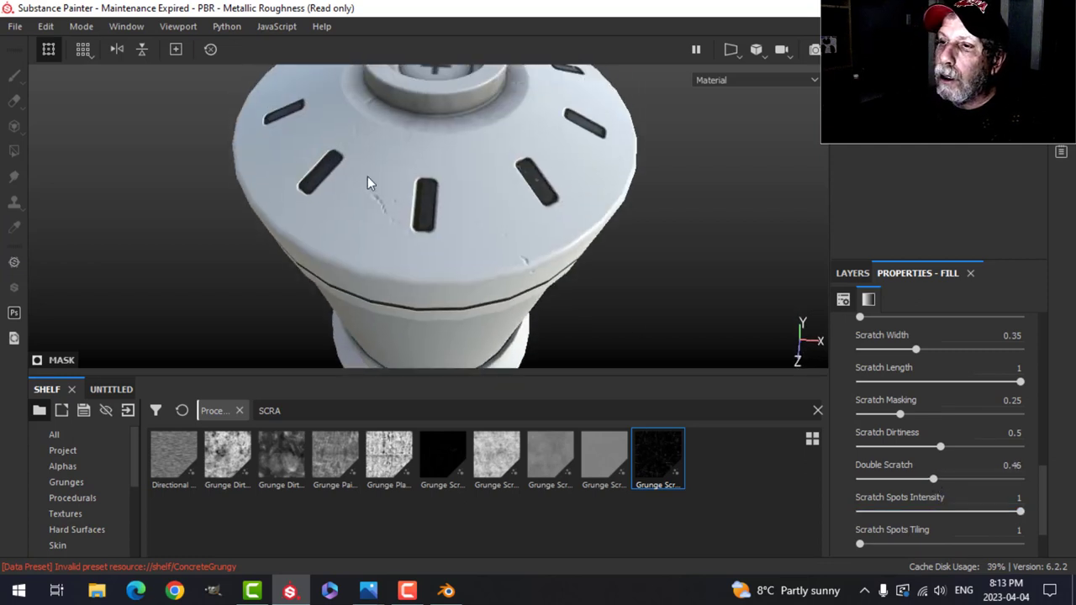
left_click_drag(368, 184, 664, 278, "alt")
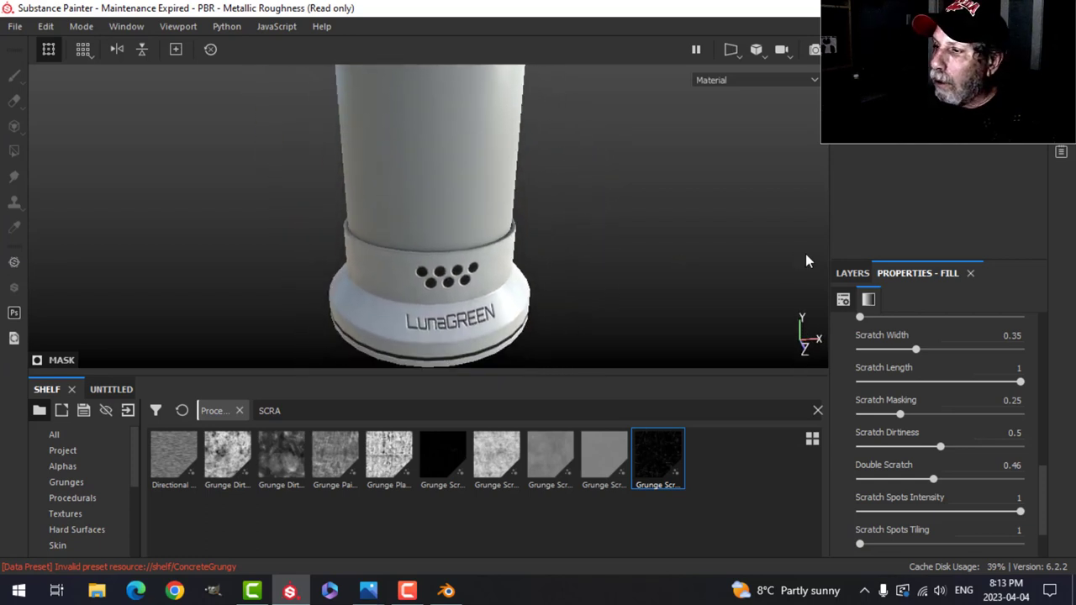
Rename the scratched fill layer to SCRATCHES.
left_click(852, 273)
double_click(921, 335)
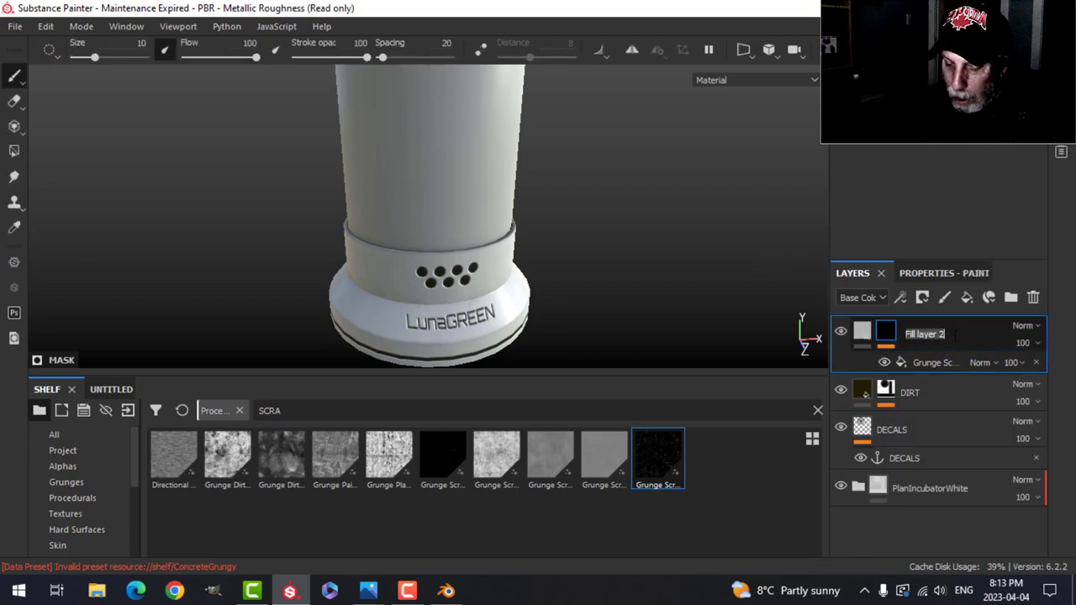
type("SCRATCHES")
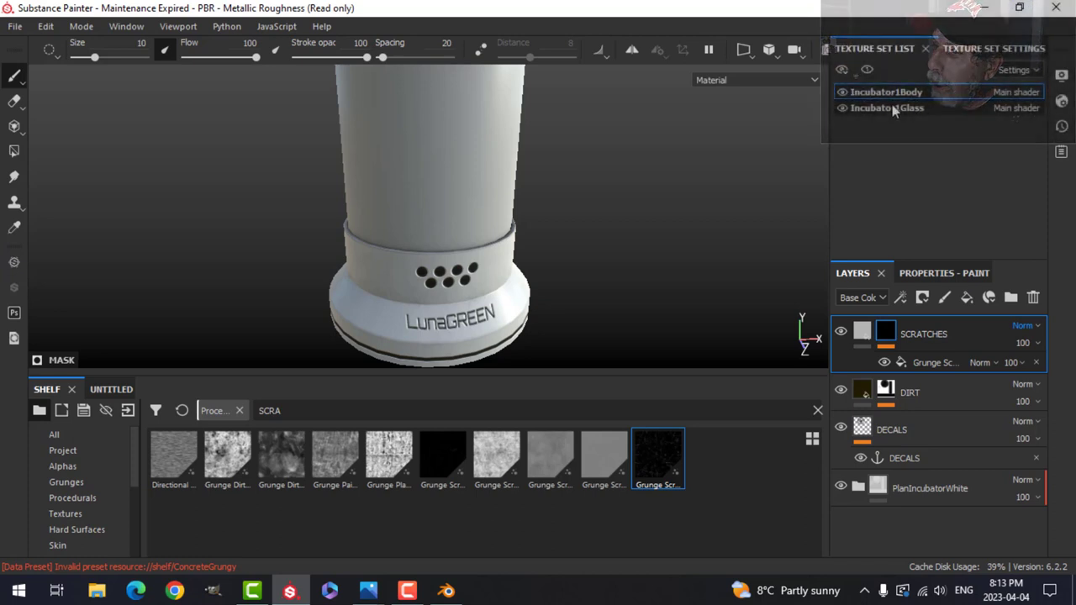
Switch to the Incubator1Glass texture set and change the Main shader to a pbr-metal-rough variant that supports transparency.
left_click(887, 107)
left_click_drag(586, 255, 584, 198, "alt")
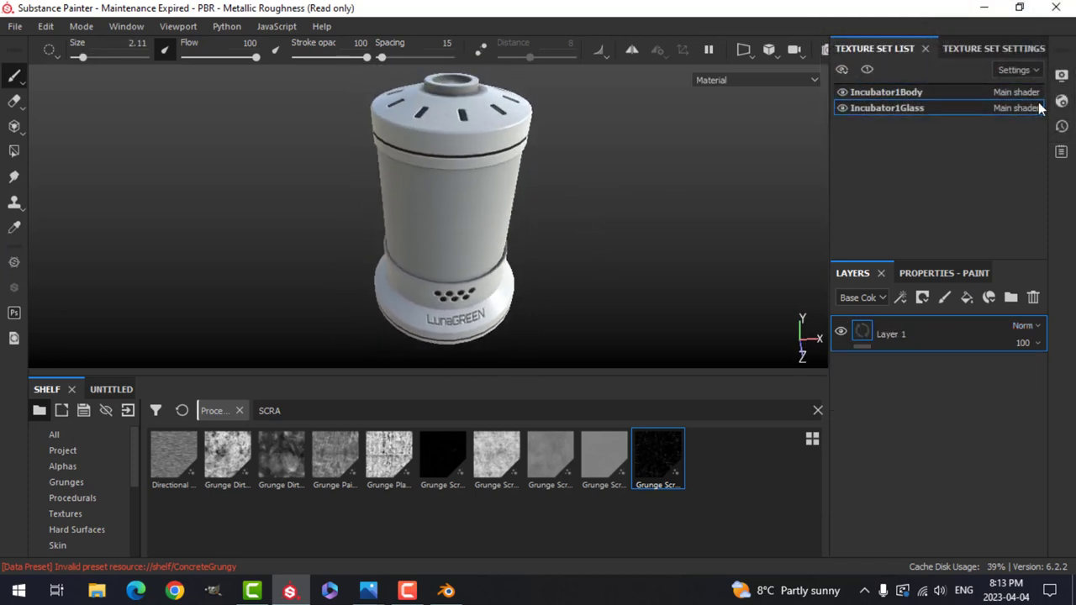
left_click(1062, 102)
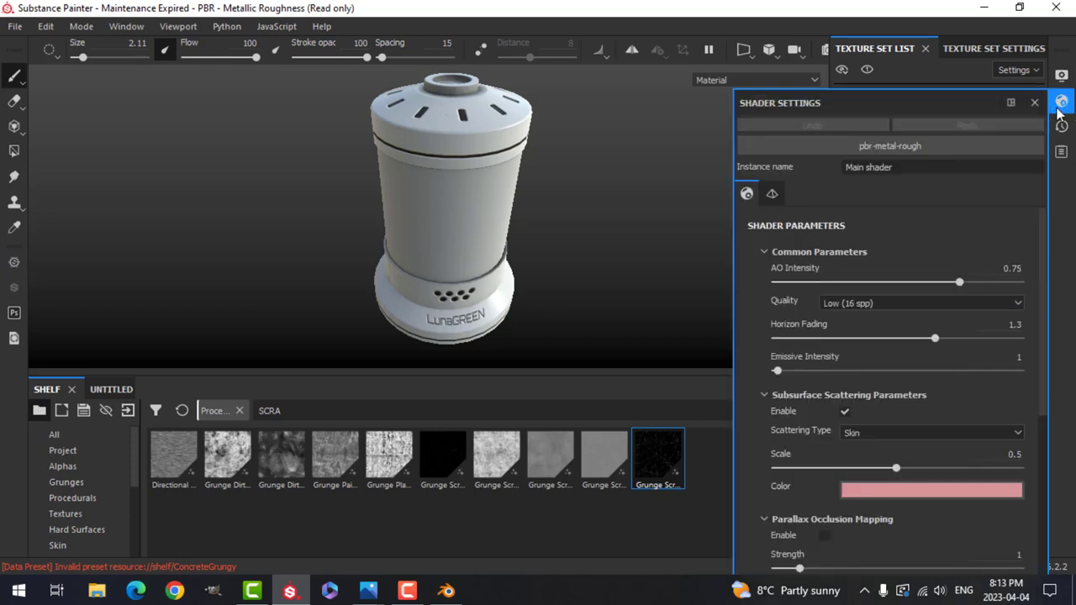
left_click(888, 148)
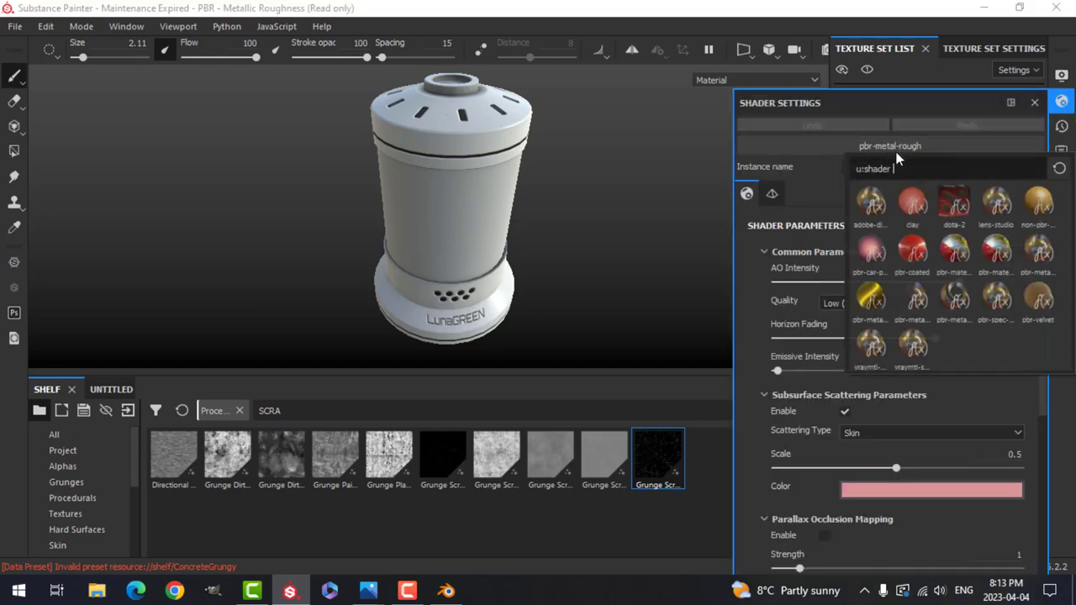
mouse_move(917, 308)
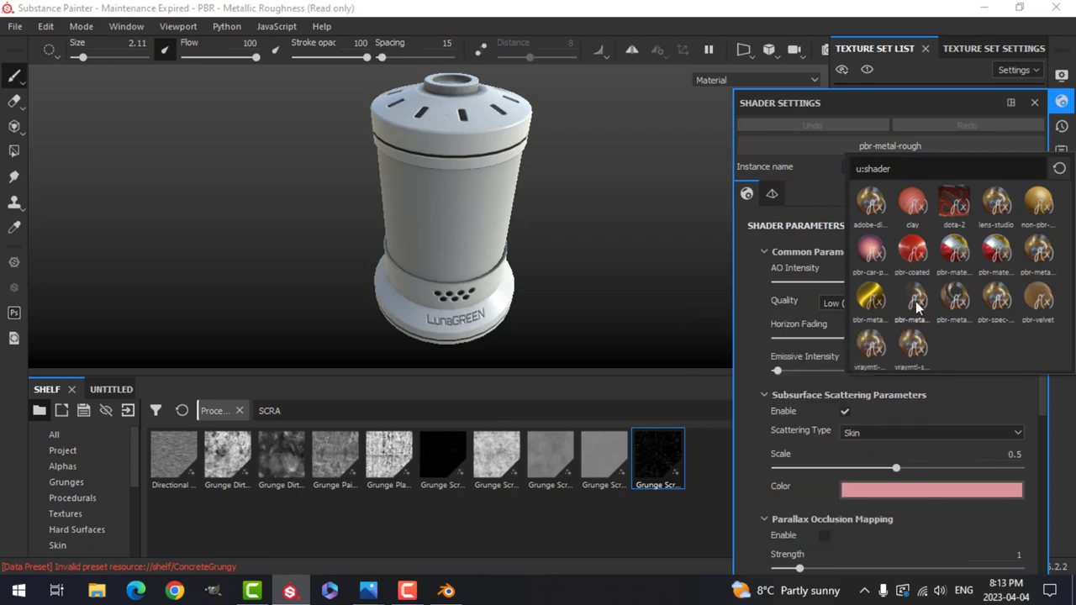
left_click(917, 307)
left_click(1063, 102)
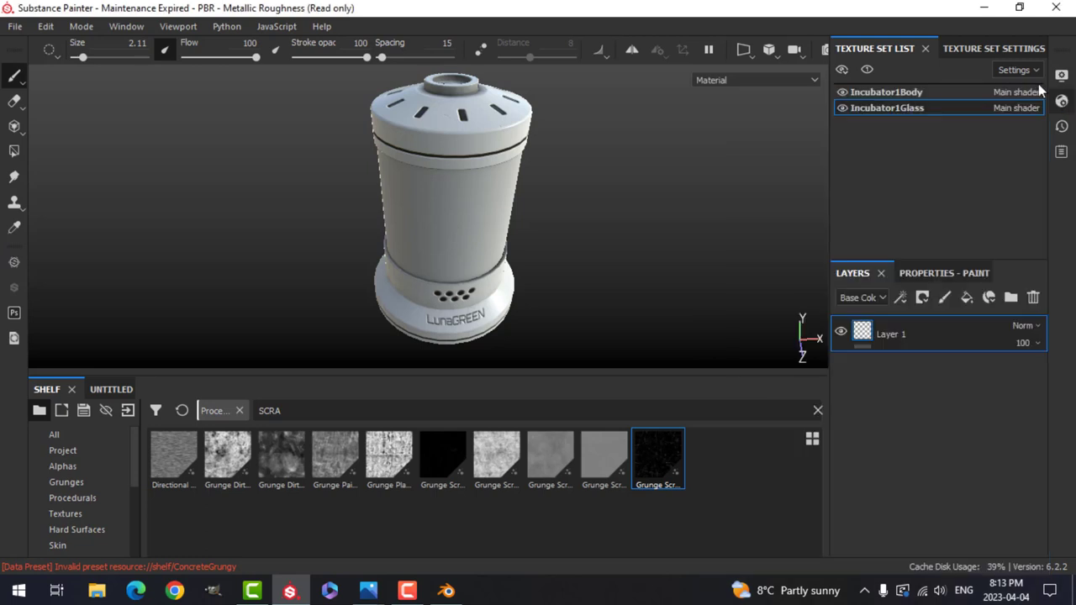
Add an Opacity channel to the Incubator1Glass texture set.
left_click(993, 48)
scroll(969, 185, "down", 3)
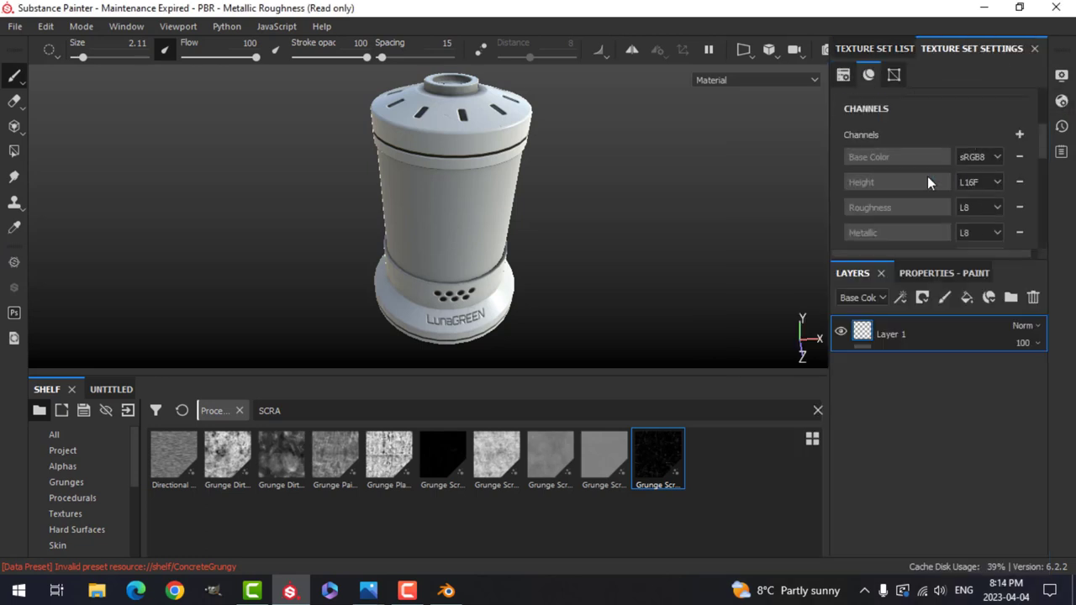
scroll(887, 156, "down", 1)
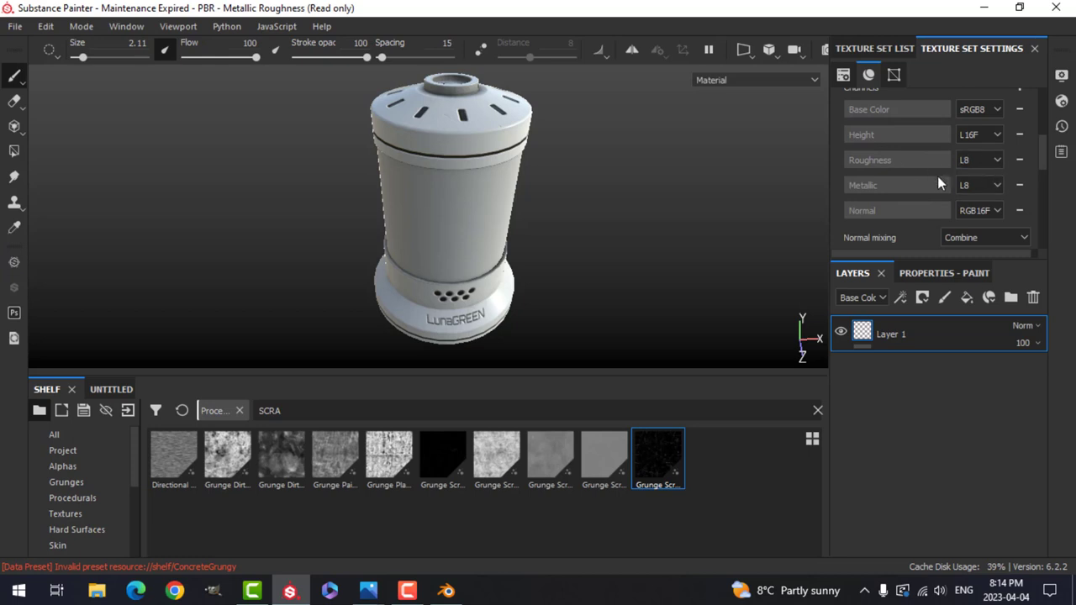
scroll(1023, 109, "up", 1)
left_click(1020, 135)
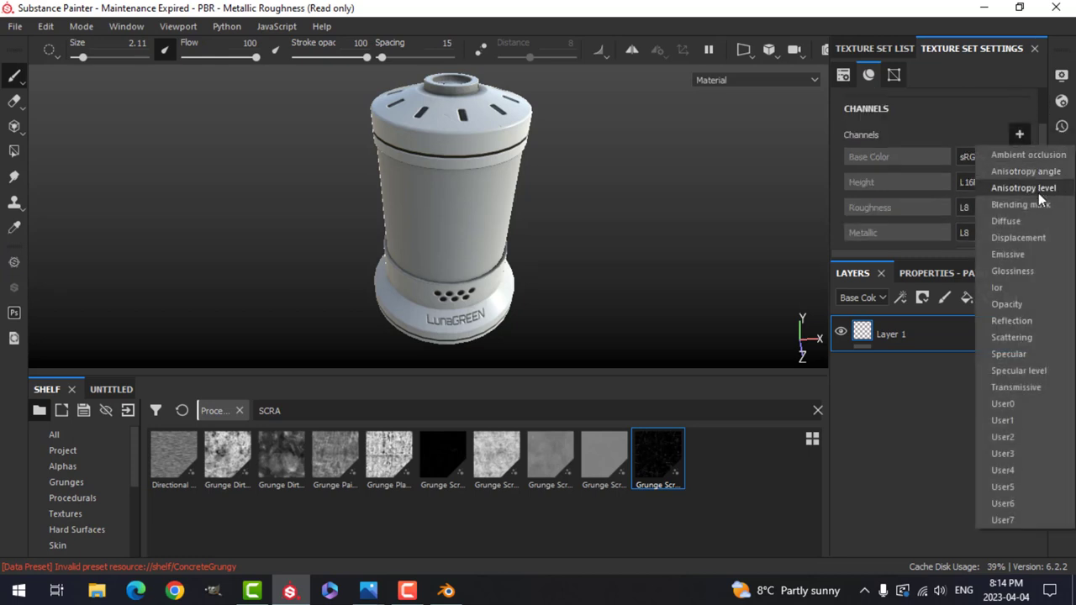
left_click(1014, 298)
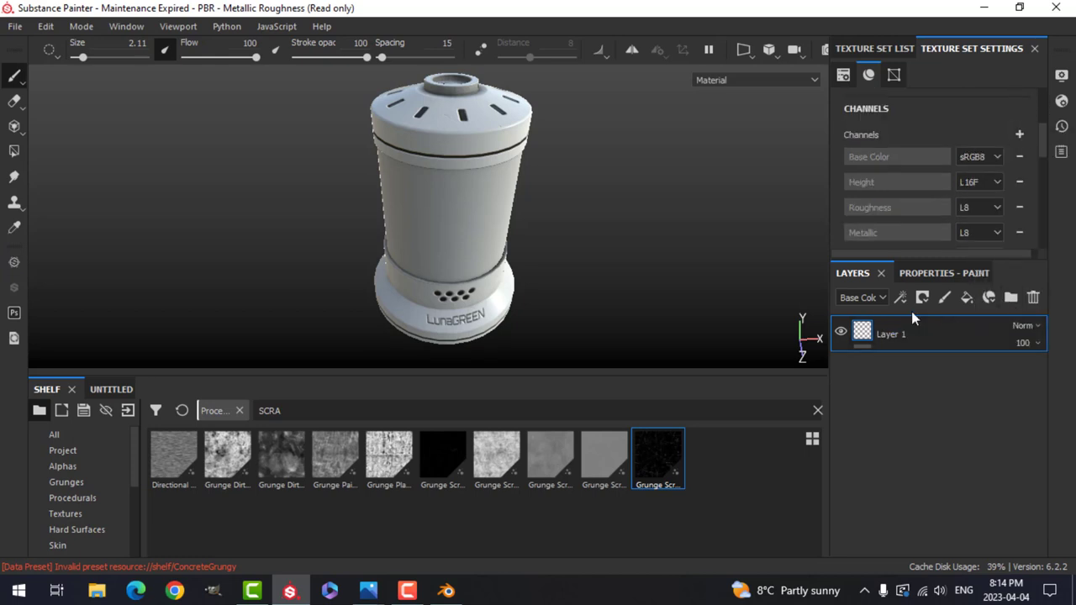
Delete the glass set's empty Layer 1 and apply the Glass dirty smart material in its place.
left_click(874, 48)
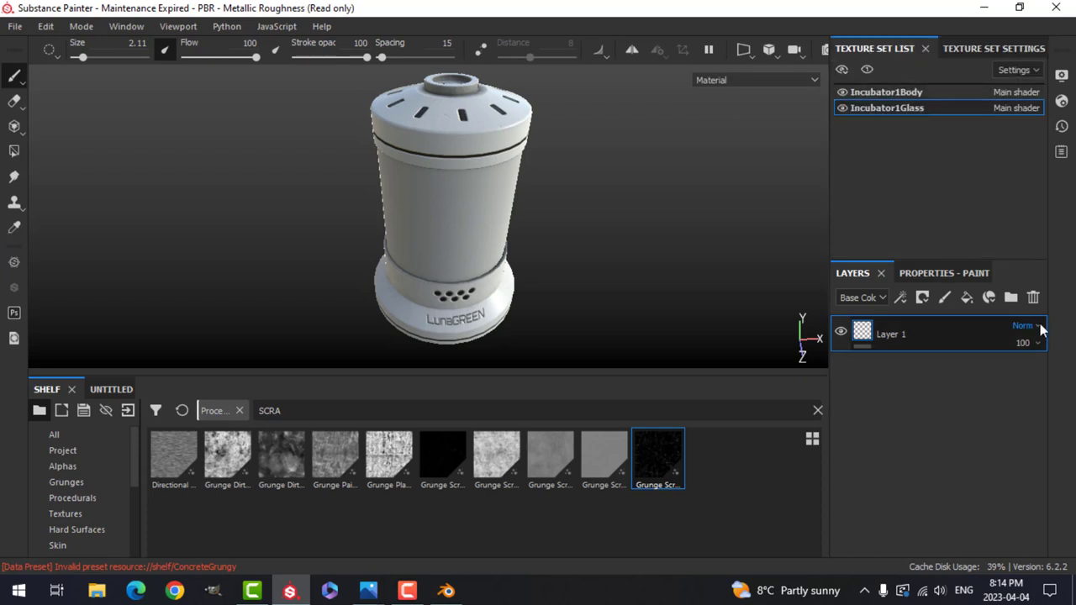
left_click(1034, 297)
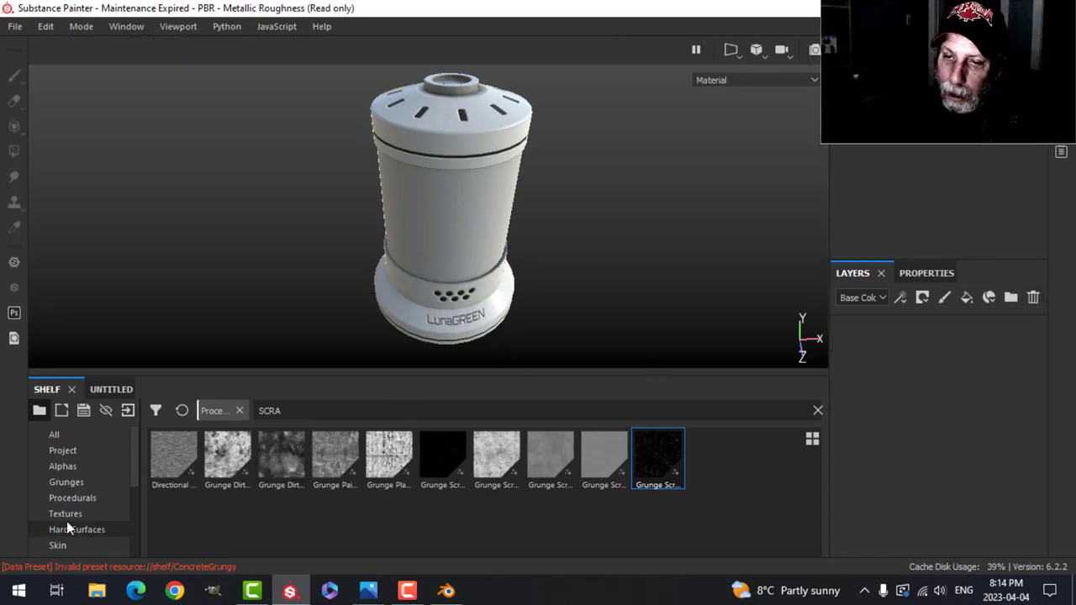
scroll(67, 521, "down", 5)
left_click(79, 498)
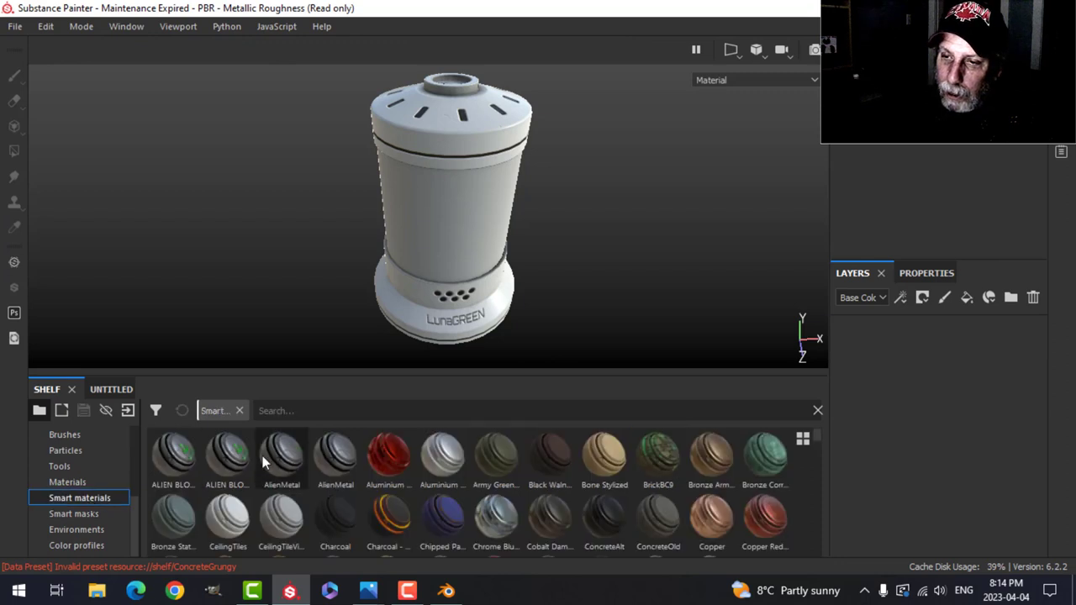
left_click(313, 410)
type("c")
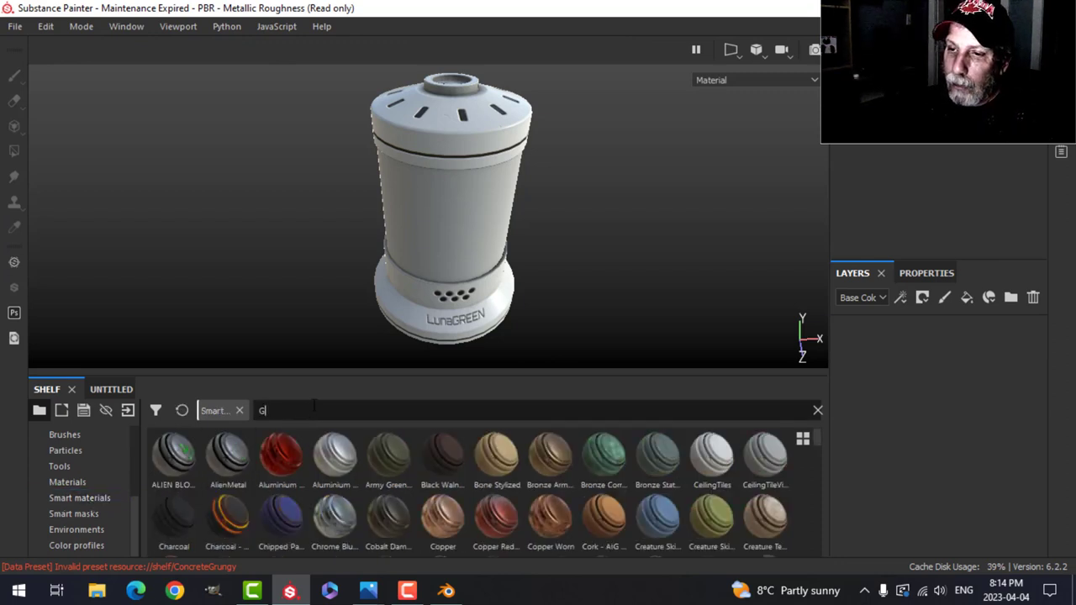
type("LASS")
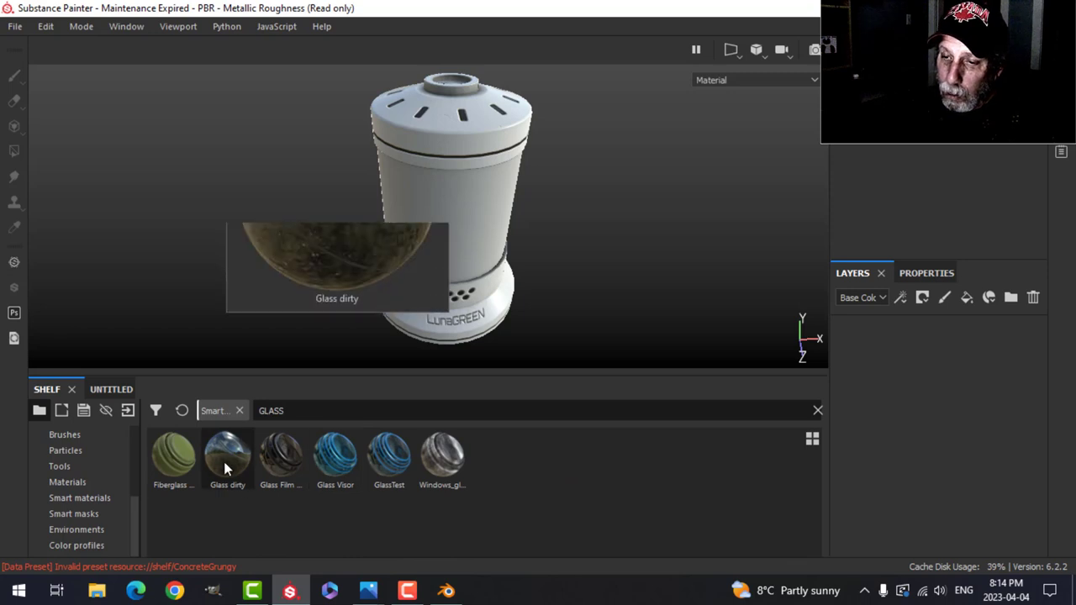
left_click_drag(224, 462, 883, 391)
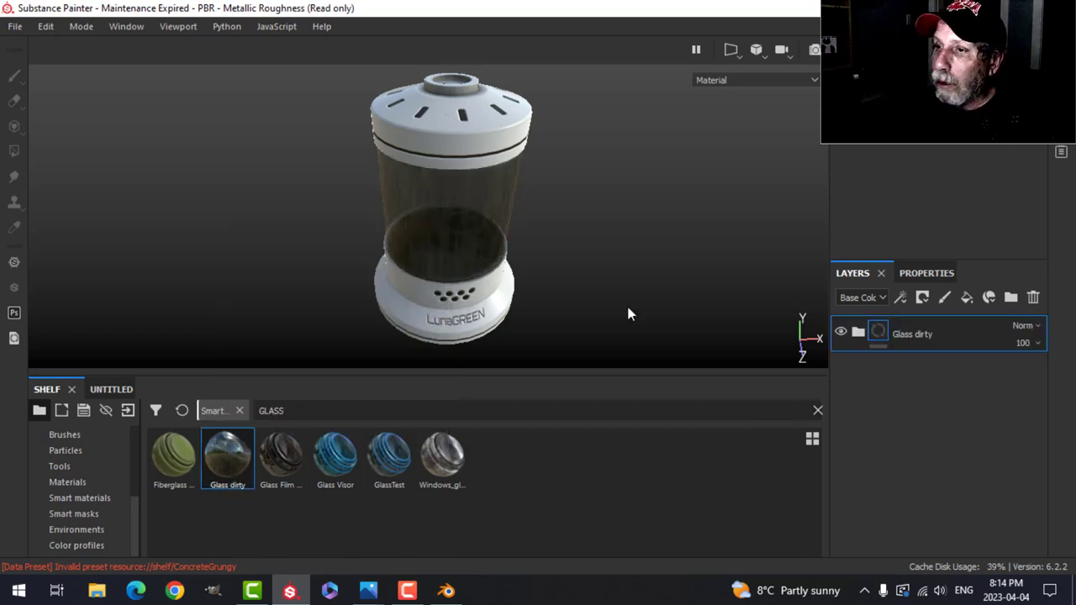
left_click_drag(615, 289, 616, 248, "alt")
scroll(567, 237, "up", 2)
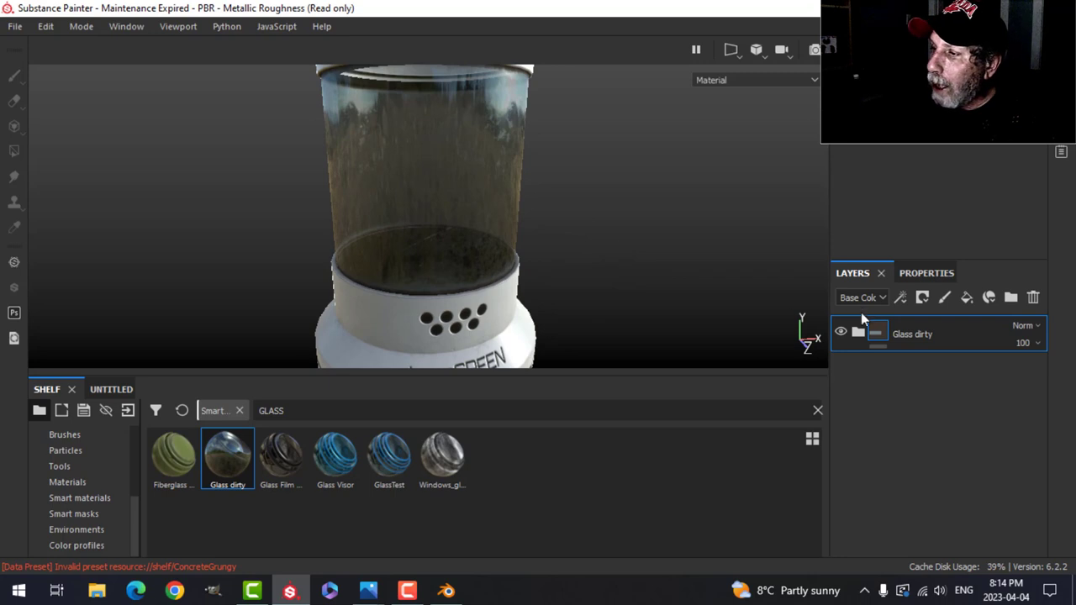
Tint the Base layer inside Glass dirty green, with a base color of R 0.142, G 0.310, B 0.168.
left_click(878, 333)
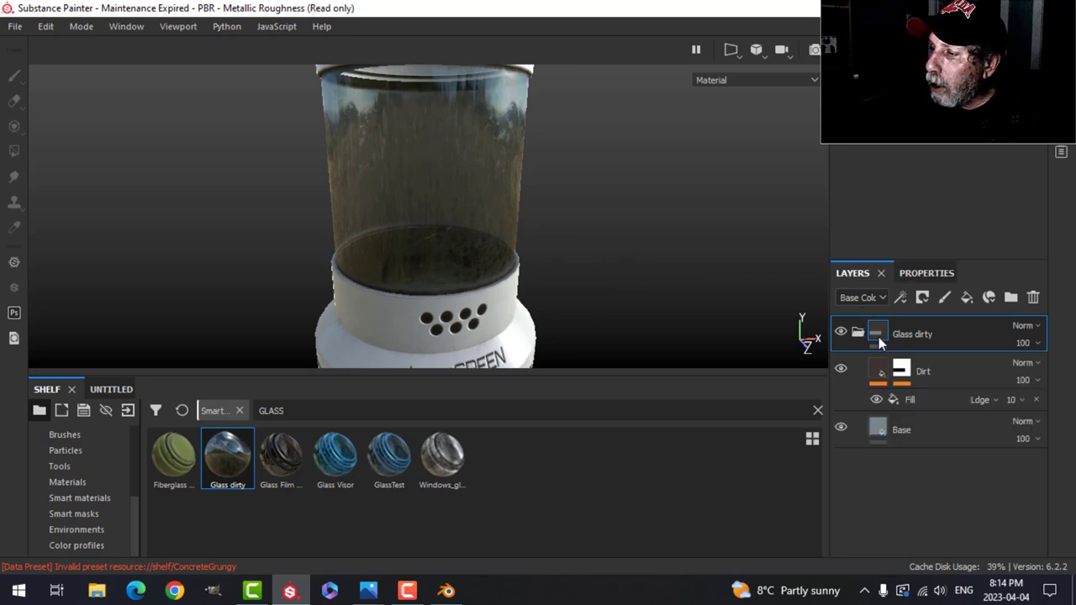
left_click(894, 446)
left_click(910, 399)
left_click(927, 272)
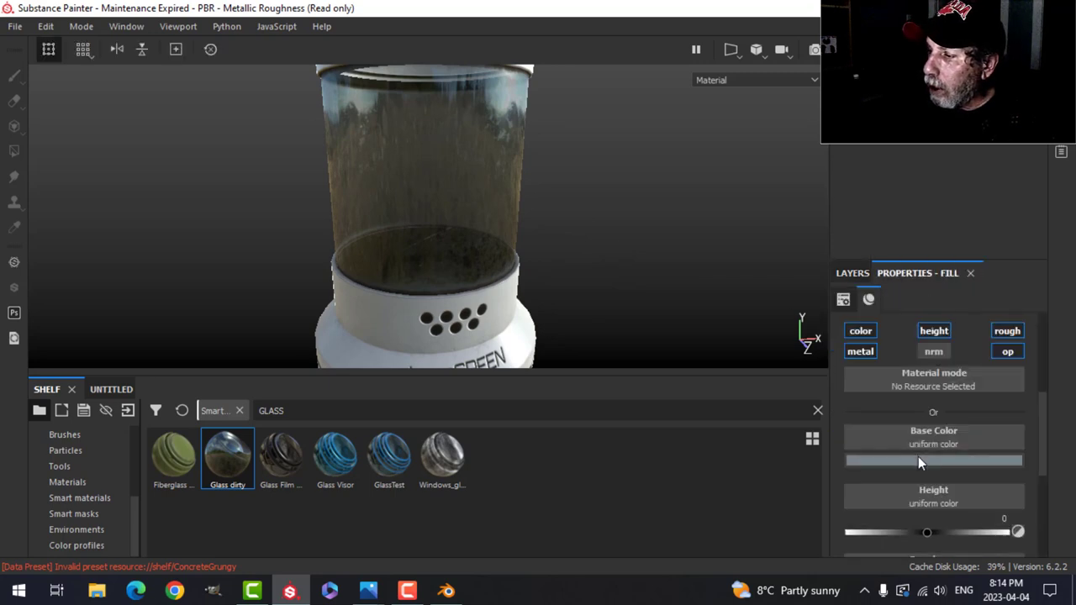
left_click(919, 462)
left_click(1046, 282)
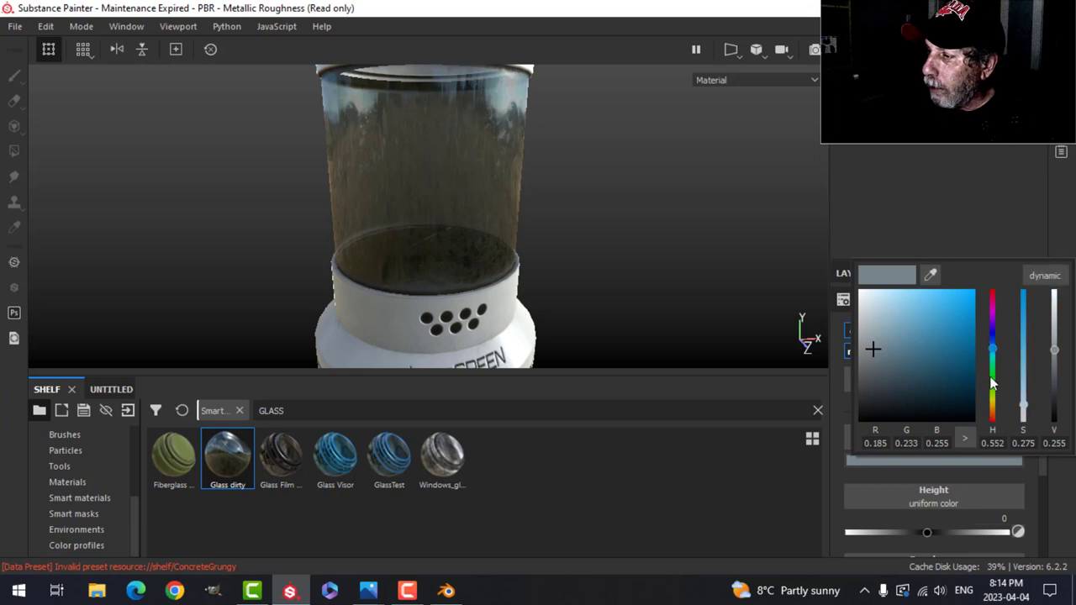
left_click_drag(993, 384, 992, 372)
left_click_drag(893, 342, 893, 343)
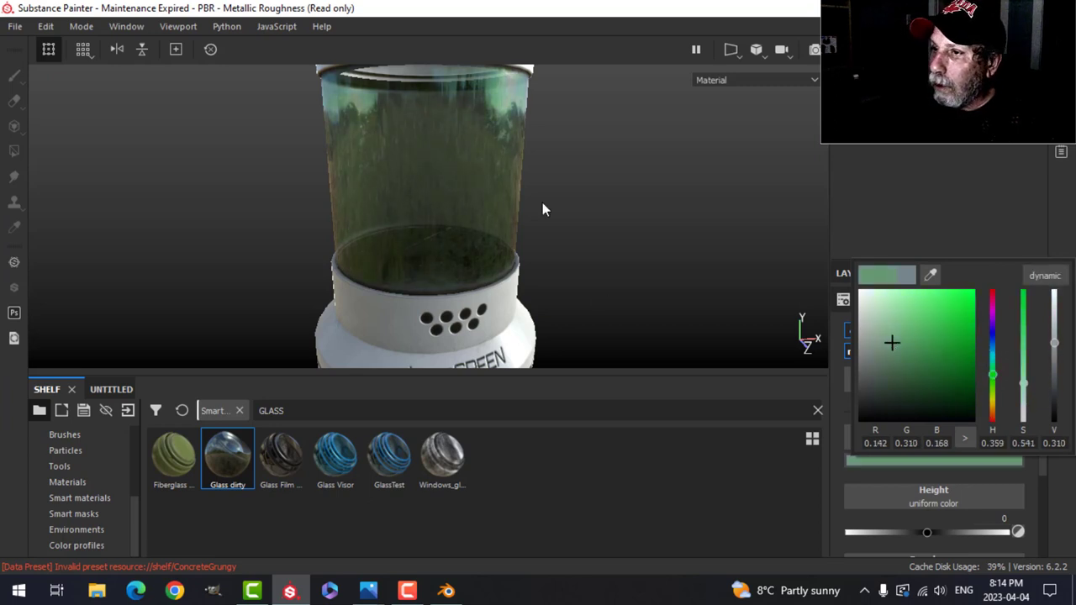
Examine the green-tinted glass and the whole incubator from several angles.
left_click_drag(542, 210, 523, 210, "alt")
scroll(656, 287, "down", 1)
left_click_drag(656, 287, 649, 252, "alt")
scroll(614, 263, "down", 2)
middle_click_drag(615, 262, 594, 282, "alt")
left_click_drag(594, 281, 588, 237, "alt")
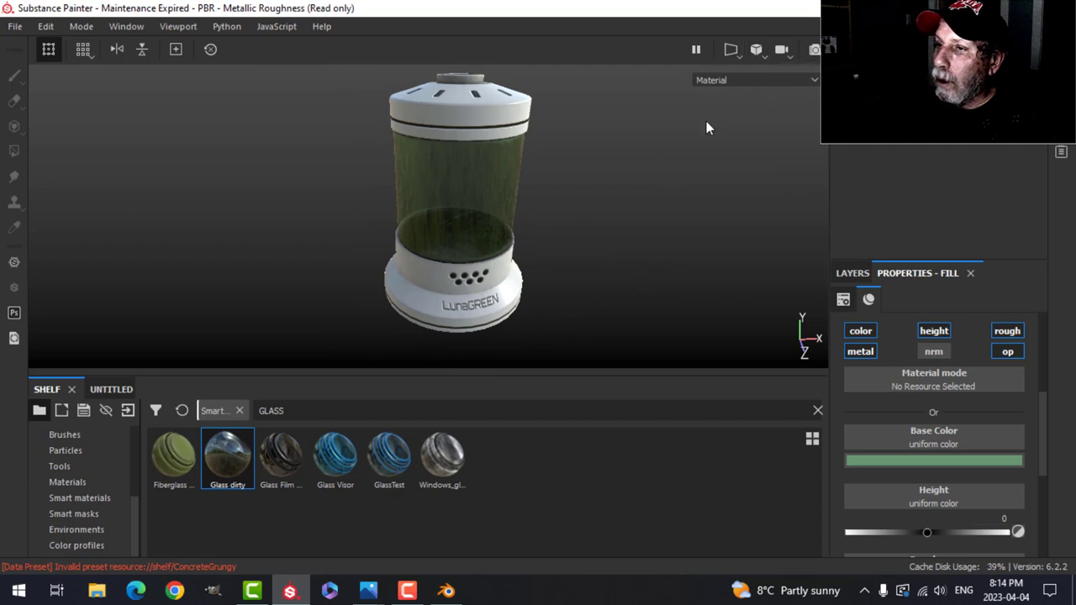
left_click_drag(605, 172, 639, 168, "alt")
scroll(601, 222, "down", 1)
scroll(600, 222, "up", 2)
left_click_drag(600, 222, 589, 233, "alt")
middle_click_drag(589, 233, 586, 206, "alt")
left_click_drag(586, 206, 588, 220, "alt")
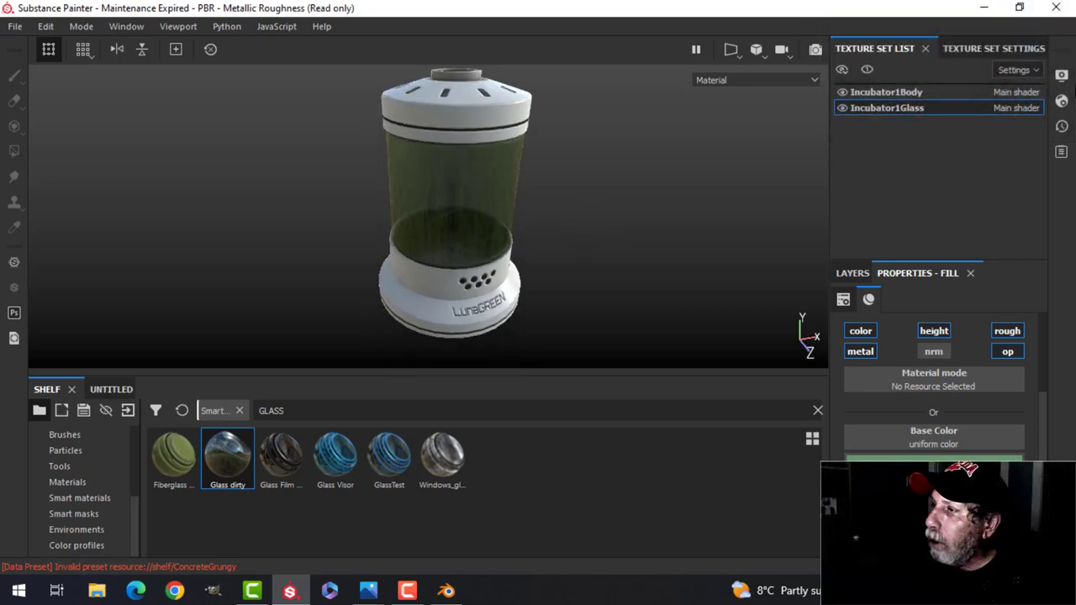
Activate Temporal Anti-Aliasing for the viewport in the display's camera settings.
left_click(1061, 102)
scroll(832, 328, "down", 5)
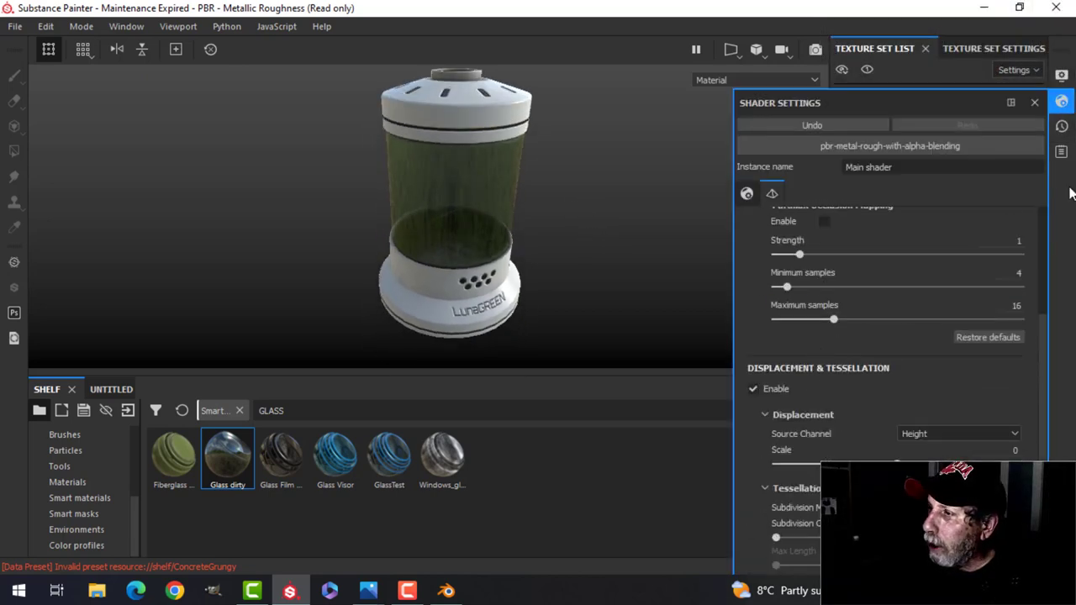
left_click(1061, 74)
scroll(840, 336, "down", 8)
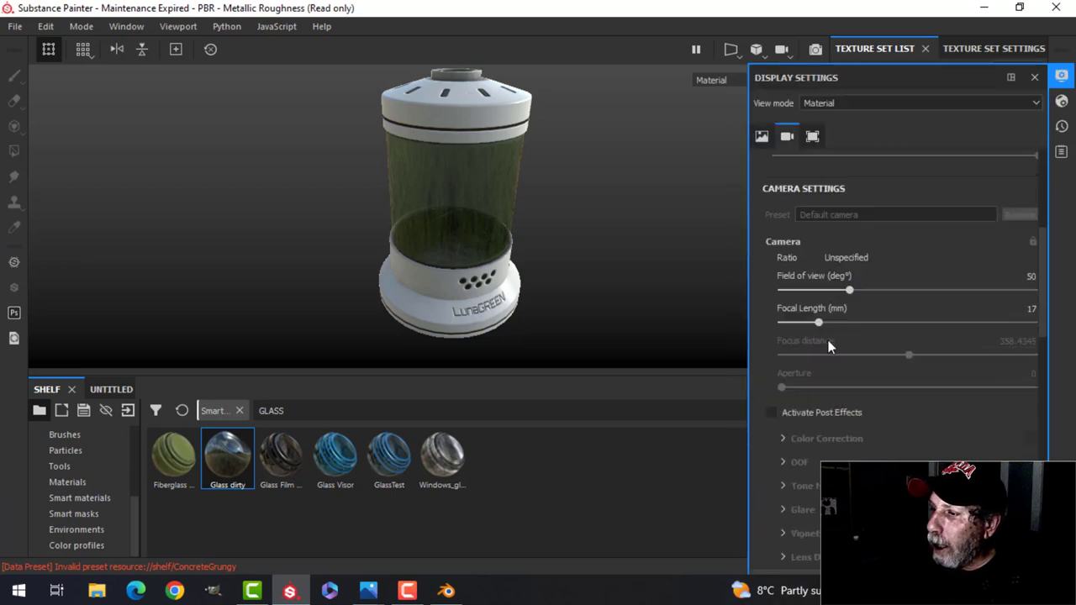
scroll(824, 348, "down", 3)
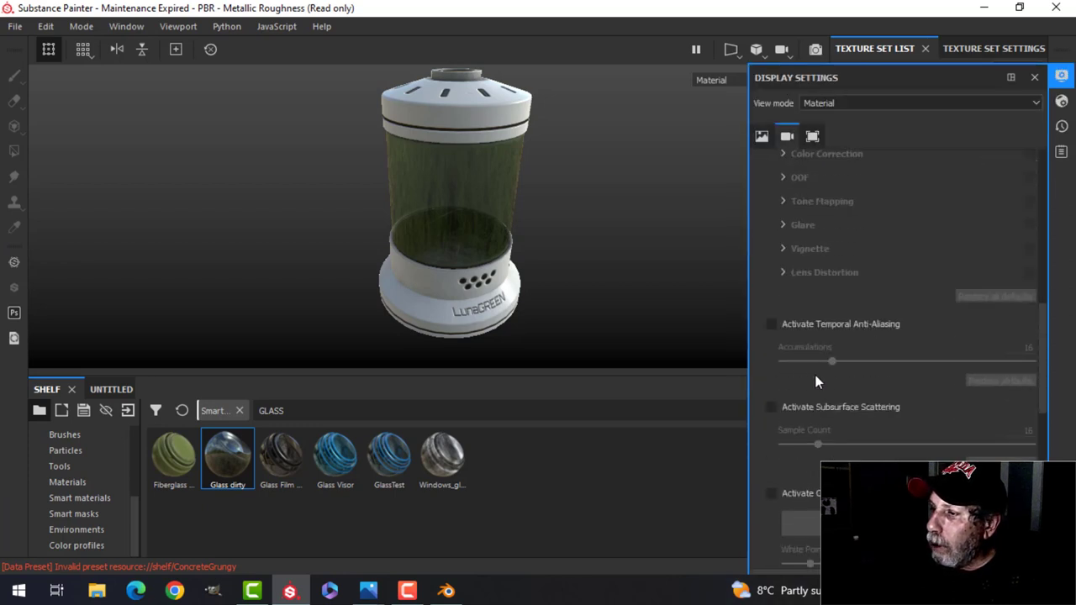
left_click(771, 325)
Activate the viewport color profile, assign the rec709 preset and close the display settings.
scroll(786, 412, "down", 2)
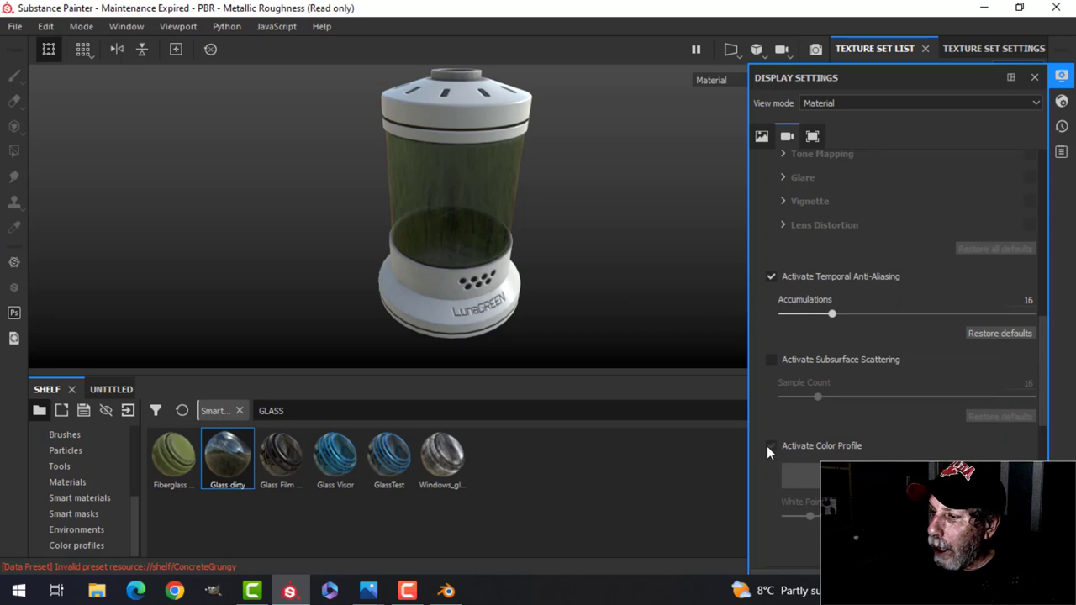
left_click(770, 445)
left_click(803, 476)
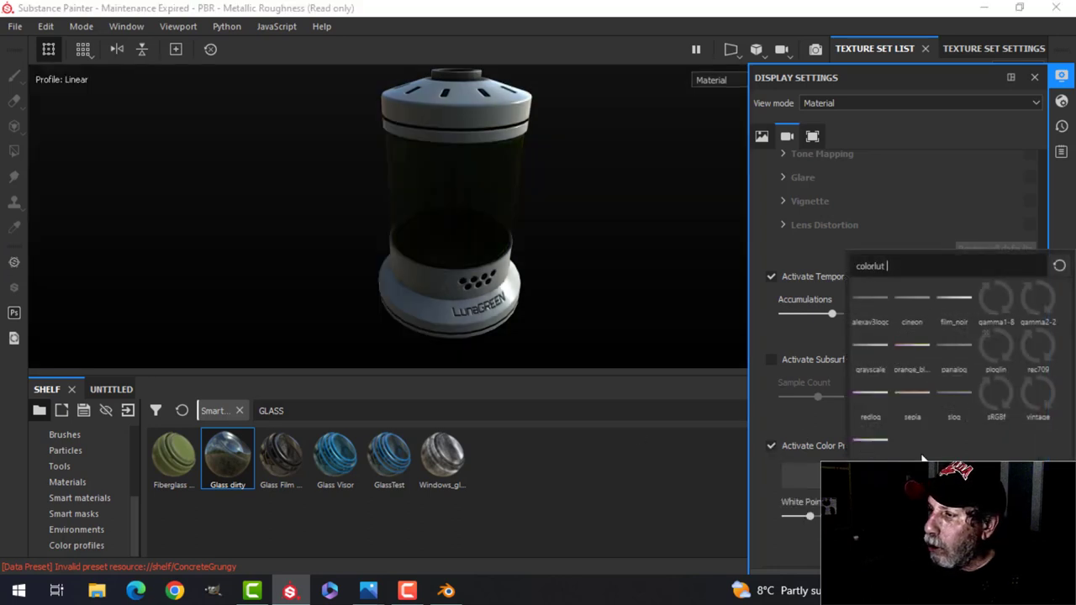
left_click(1040, 353)
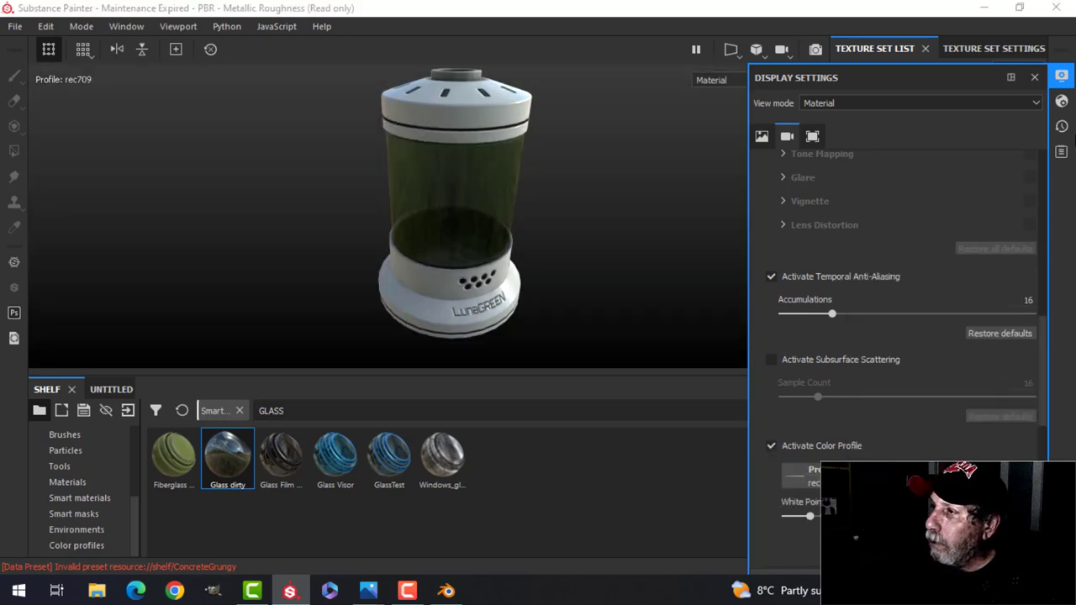
left_click(1062, 77)
Hide the docked panels to enlarge the viewport and rotate the environment lighting around the incubator to about 331.
key("Tab")
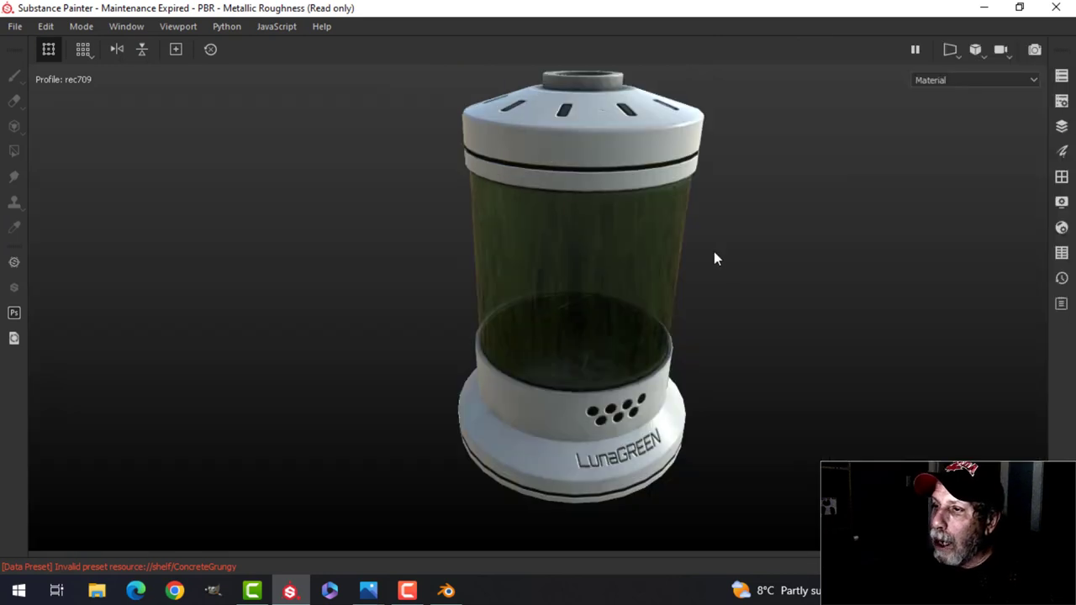
left_click_drag(714, 257, 688, 281, "alt")
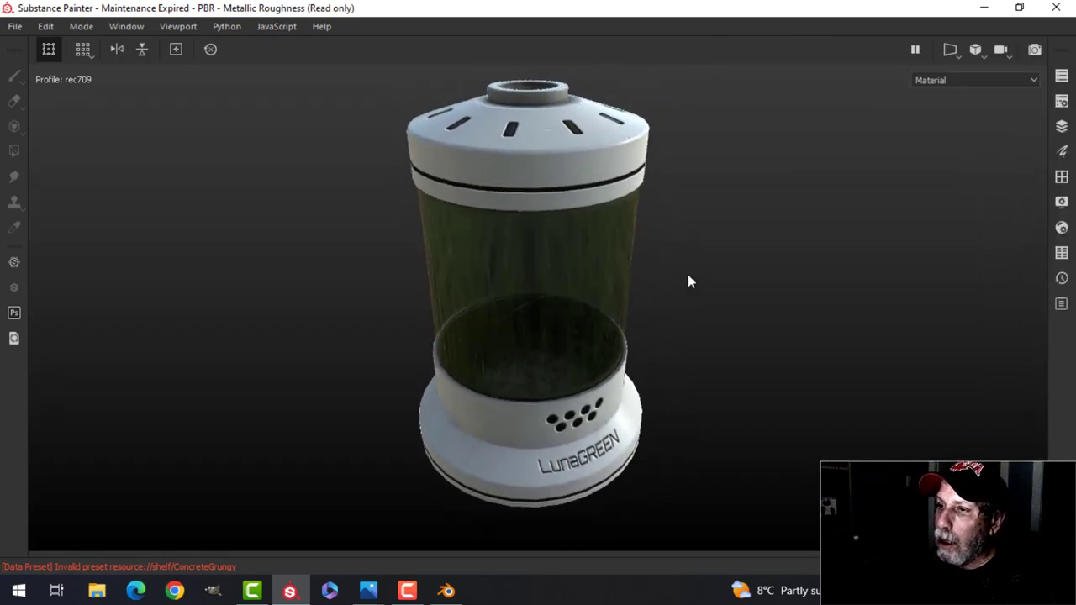
right_click_drag(762, 255, 744, 264, "shift")
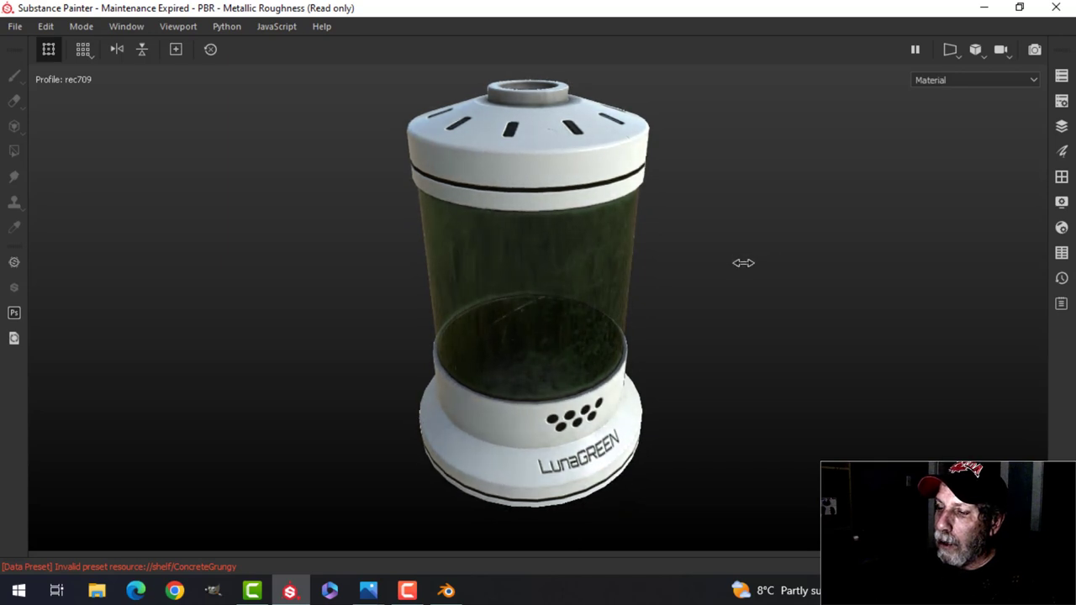
left_click_drag(708, 330, 682, 344, "alt")
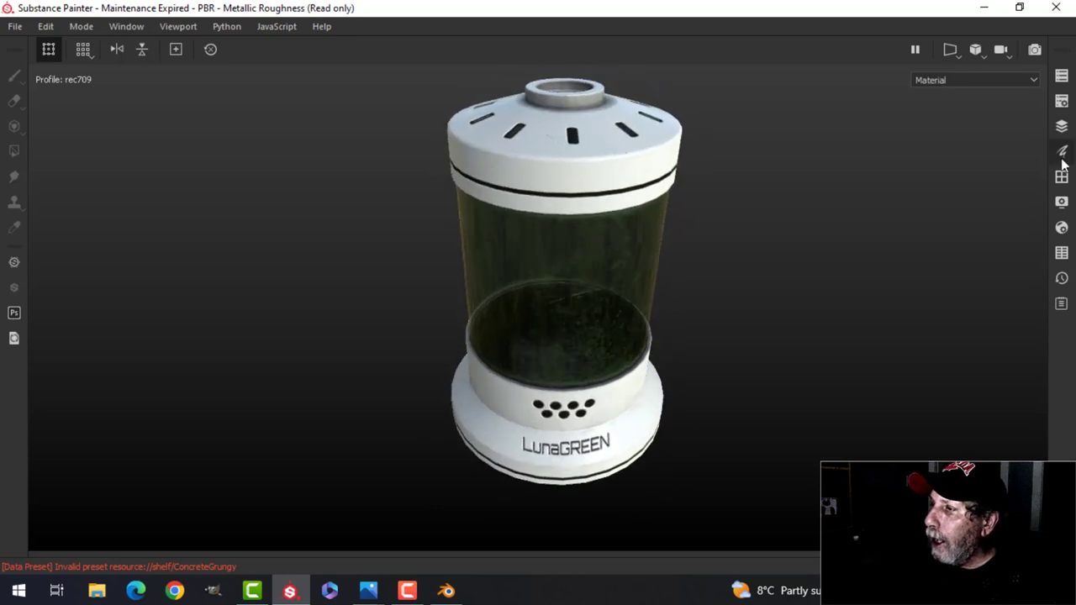
Set the environment map to Bonifacio Aragon Stairs and inspect the incubator under that lighting from several angles.
left_click(1062, 203)
scroll(865, 361, "up", 4)
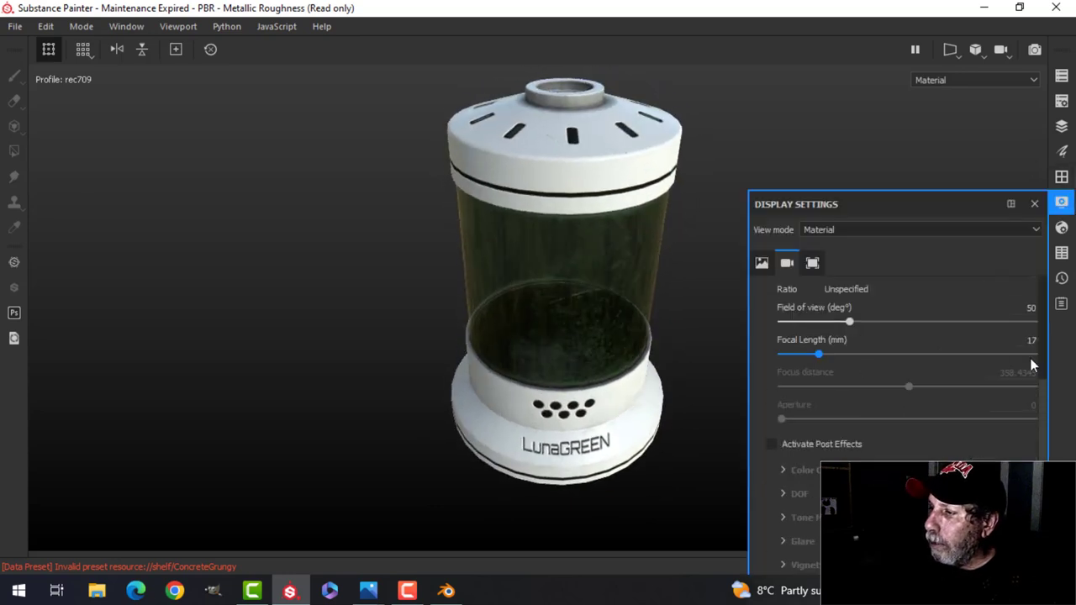
left_click_drag(1045, 401, 1045, 243)
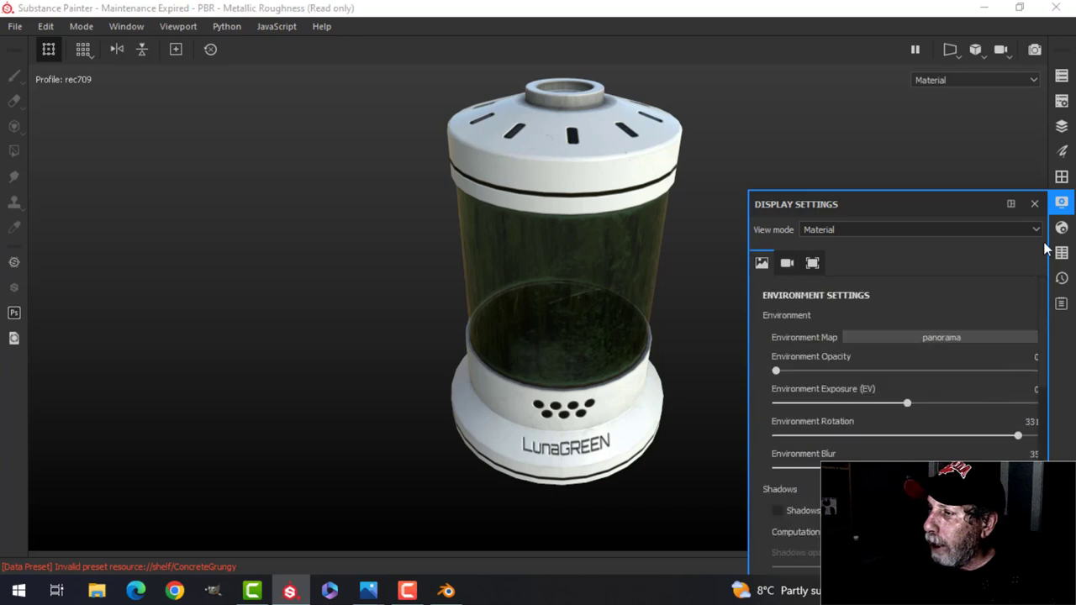
left_click(933, 341)
left_click(870, 392)
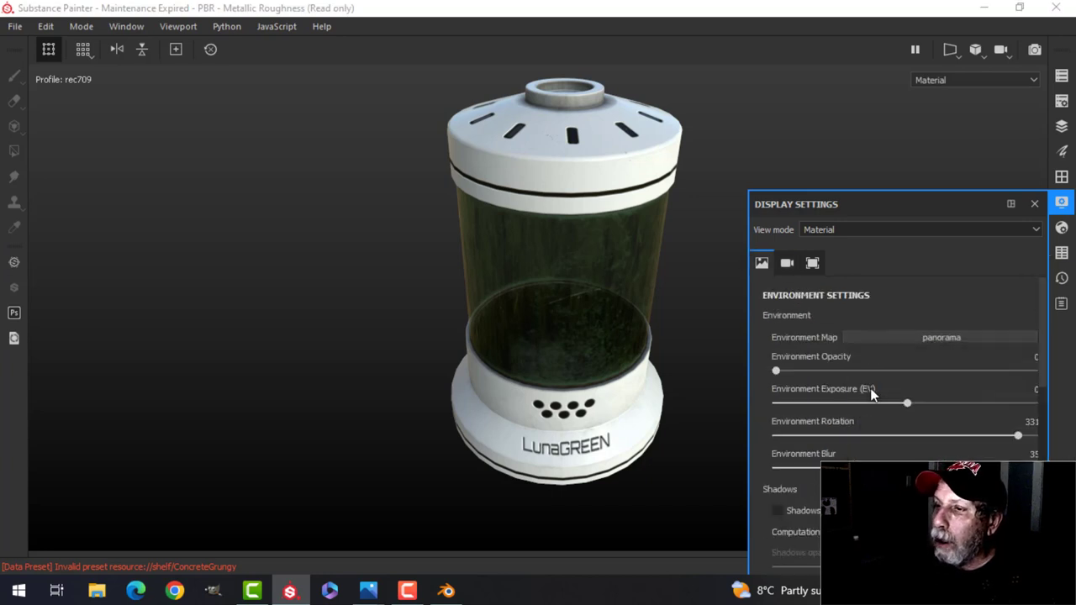
left_click(903, 336)
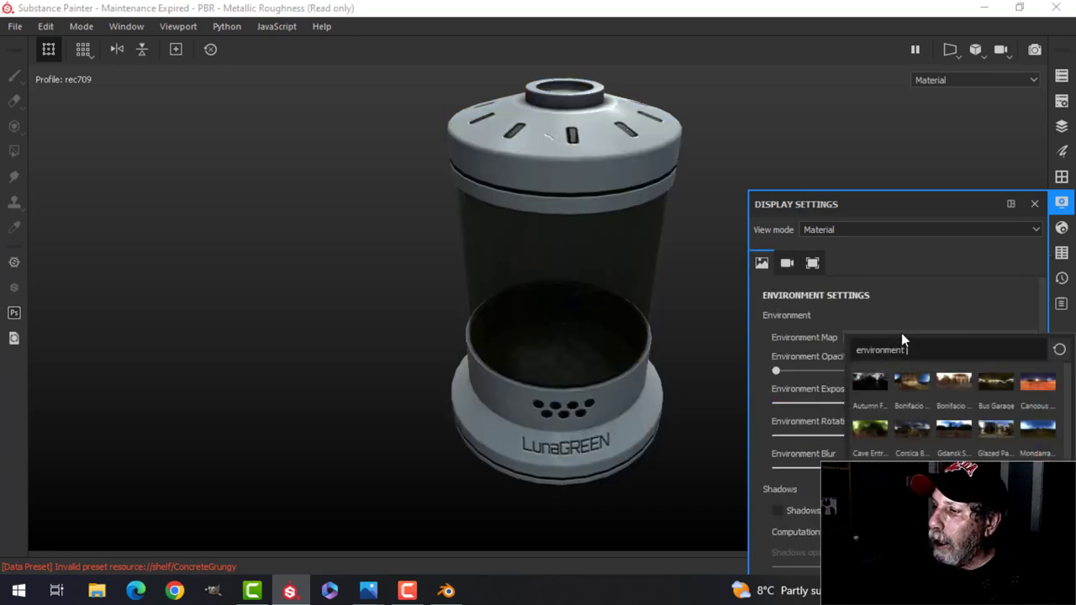
left_click(913, 384)
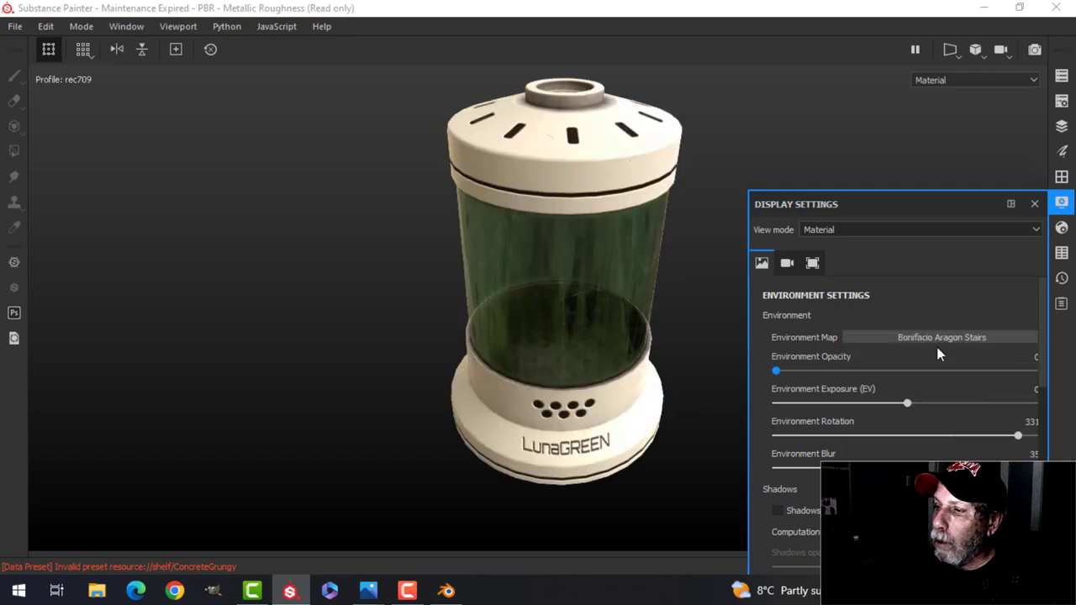
left_click(1062, 204)
left_click_drag(843, 274, 831, 255, "alt")
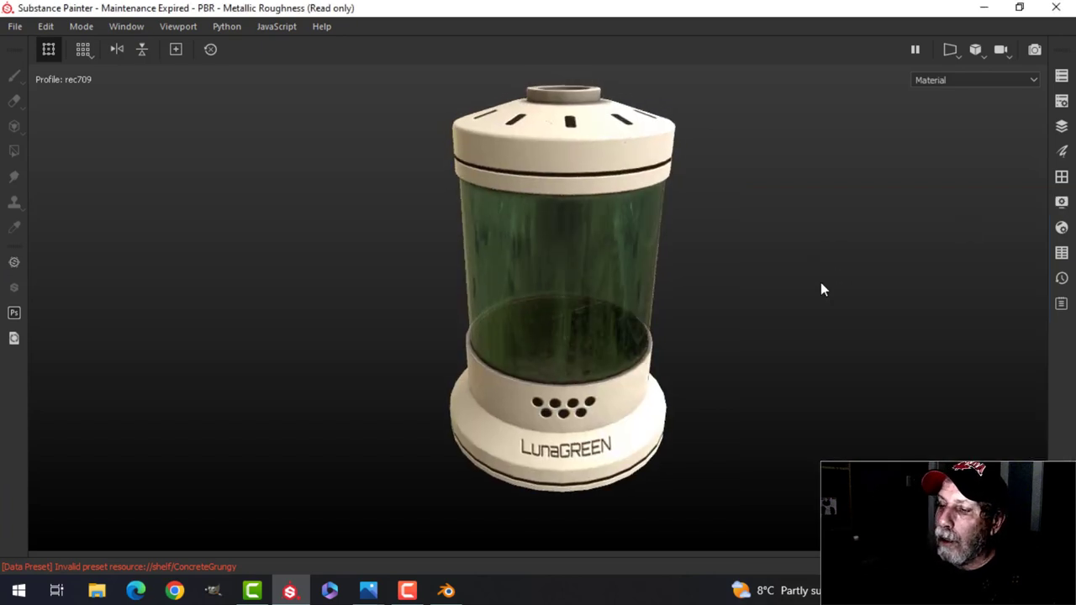
left_click_drag(670, 325, 776, 281, "alt")
left_click_drag(736, 320, 720, 266, "alt")
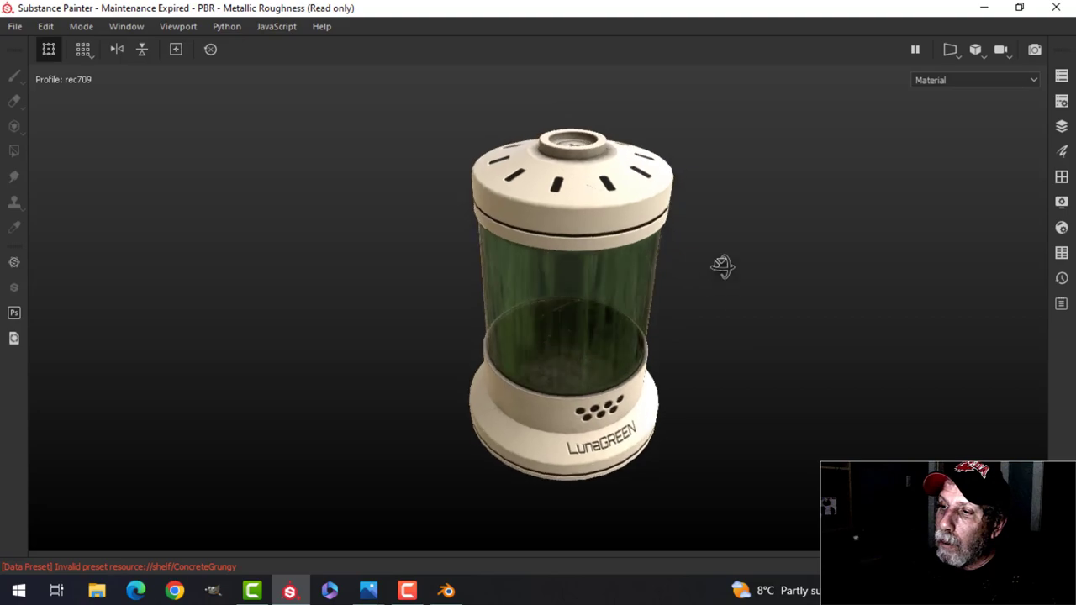